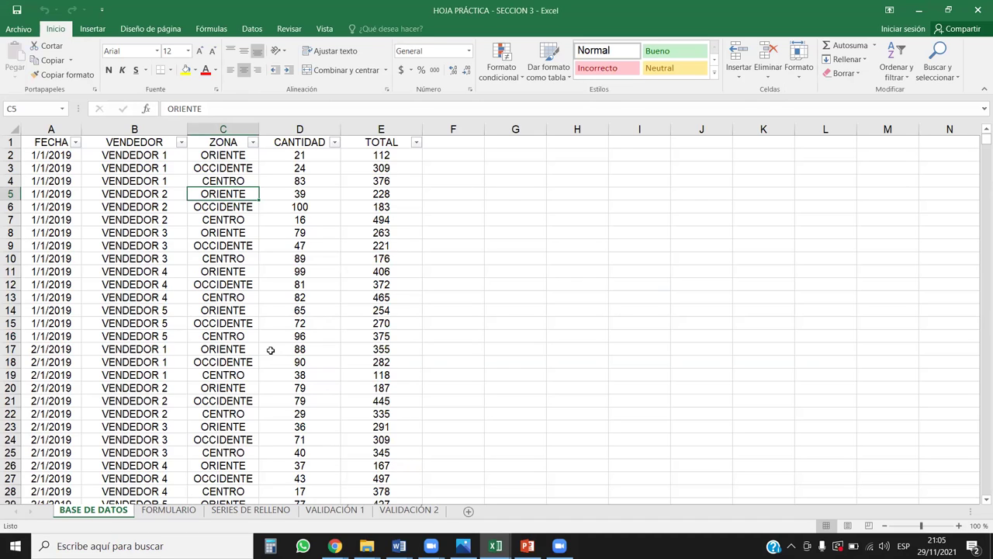
click(160, 246)
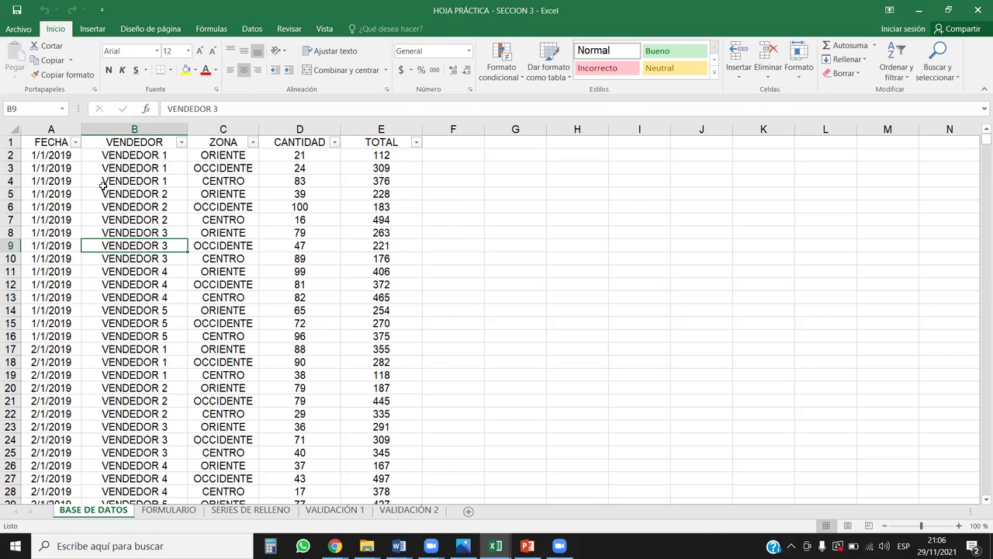
drag(310, 156, 315, 262)
click(214, 232)
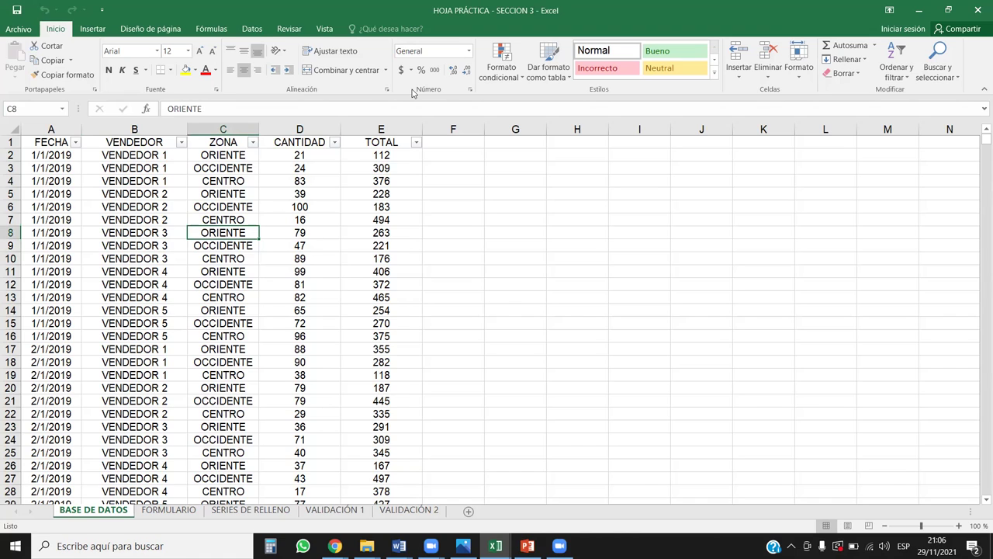
key(Right)
key(Up)
key(Up)
key(Up)
key(Up)
click(228, 221)
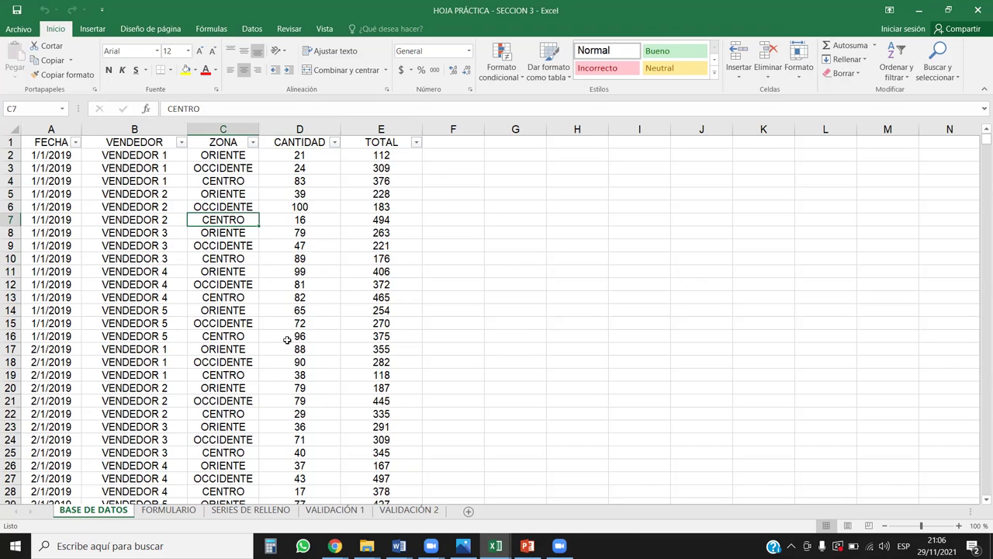
click(225, 258)
click(51, 336)
click(134, 323)
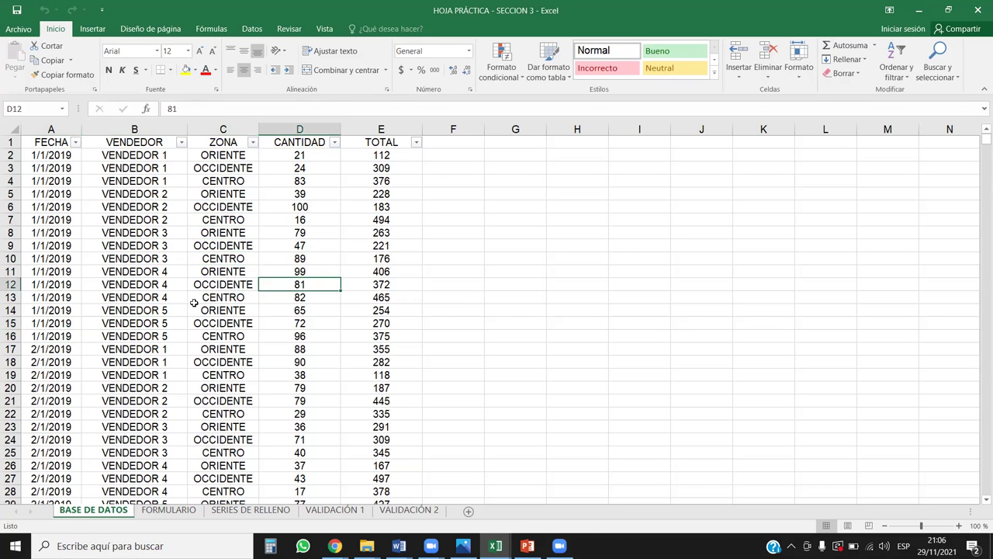
click(194, 301)
Step: Look through the filter options of the VENDEDOR column without changing the selection
click(180, 142)
click(253, 142)
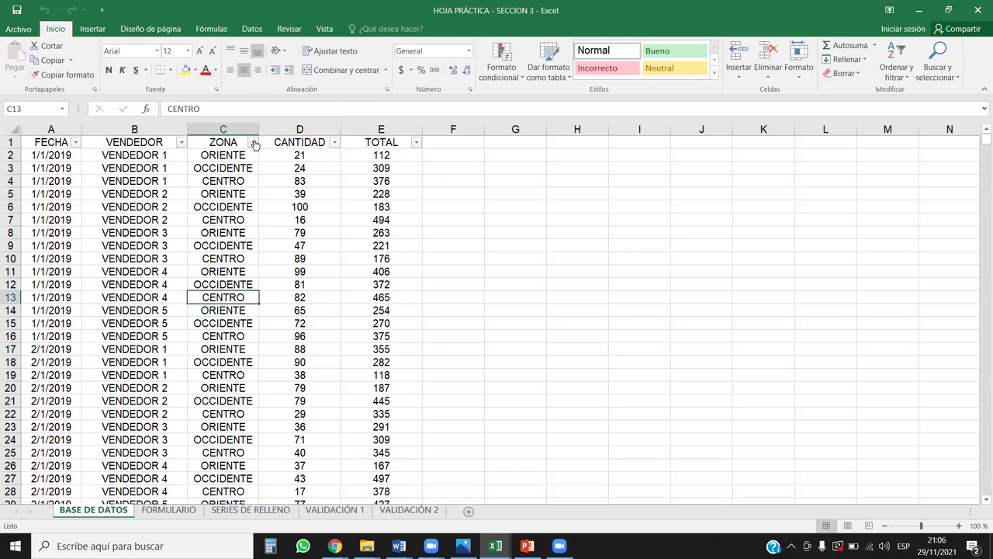
click(334, 142)
click(222, 146)
click(181, 142)
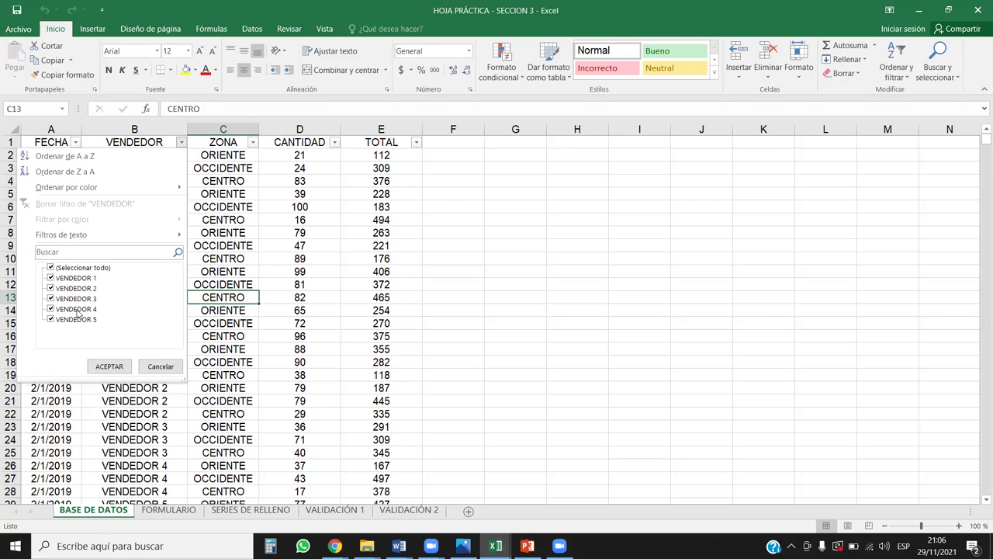
click(109, 366)
click(124, 129)
click(223, 128)
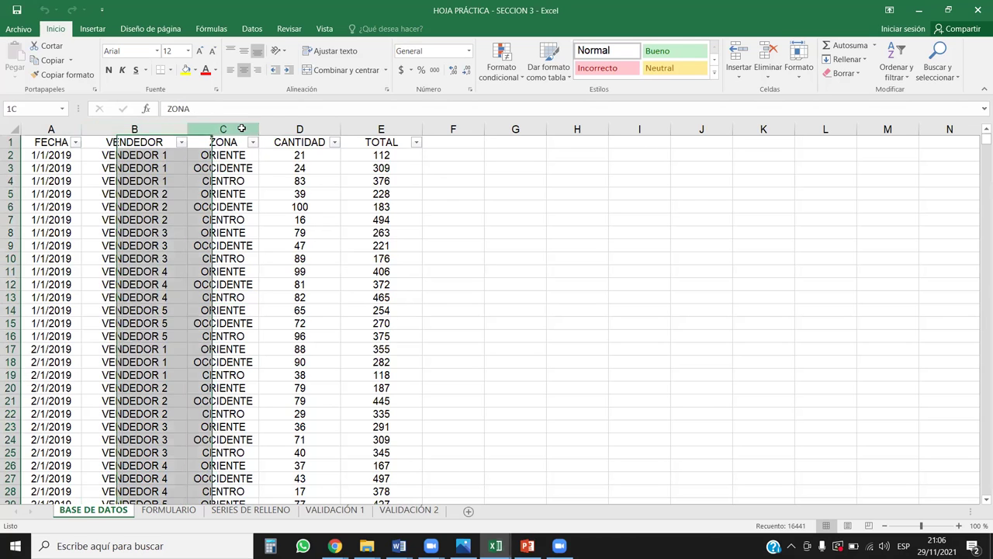
click(134, 129)
click(70, 128)
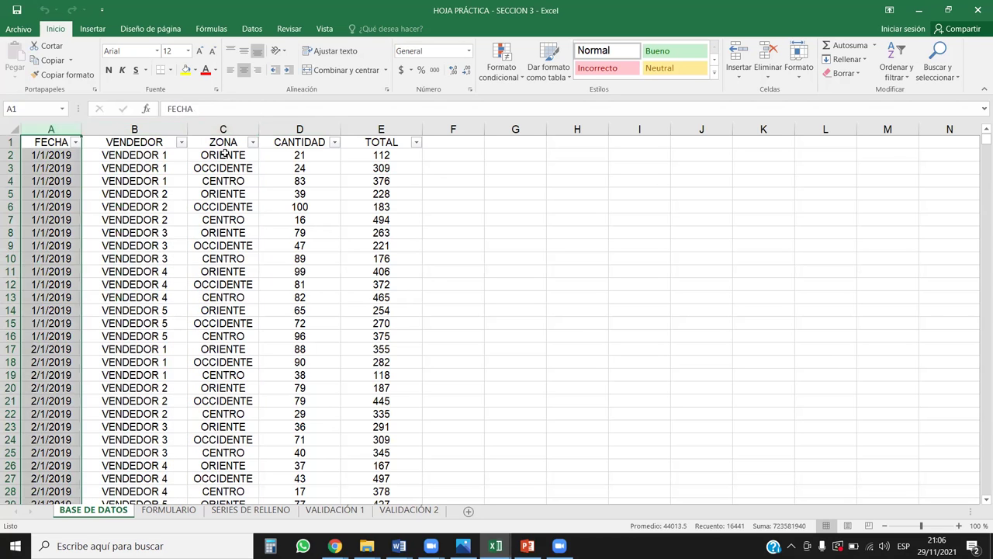
click(222, 245)
click(223, 259)
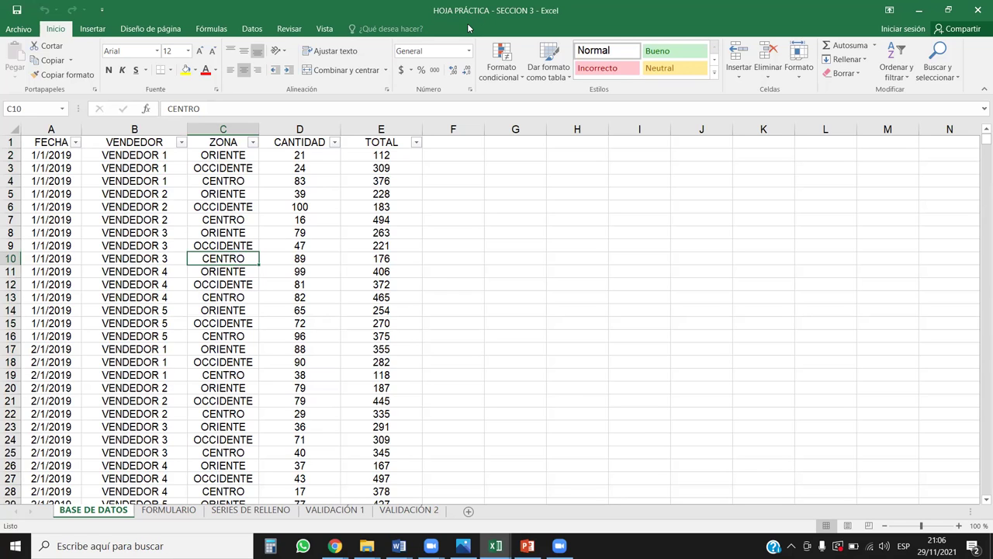
drag(222, 265, 223, 270)
click(196, 321)
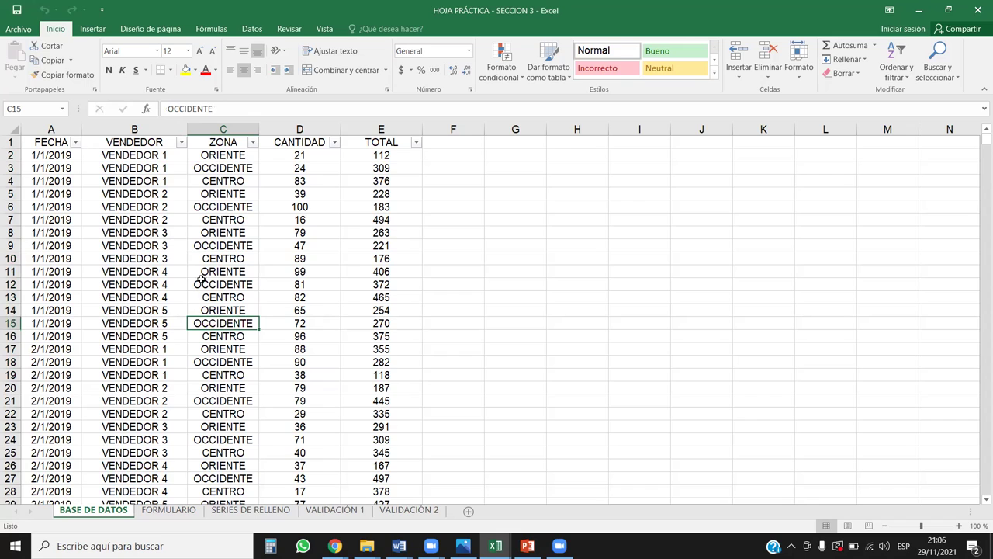
click(240, 259)
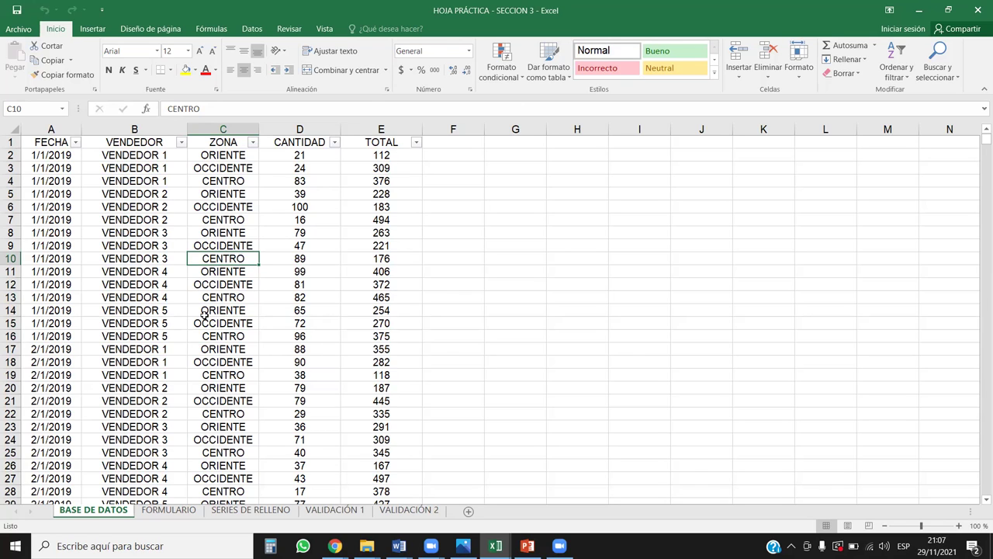
key(Down)
key(Down)
key(Down)
key(Down)
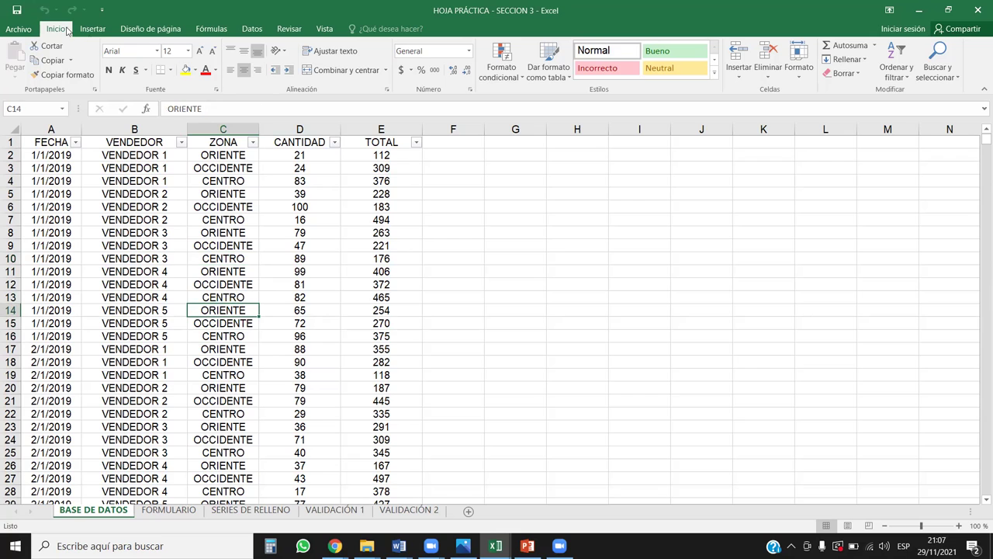
click(324, 29)
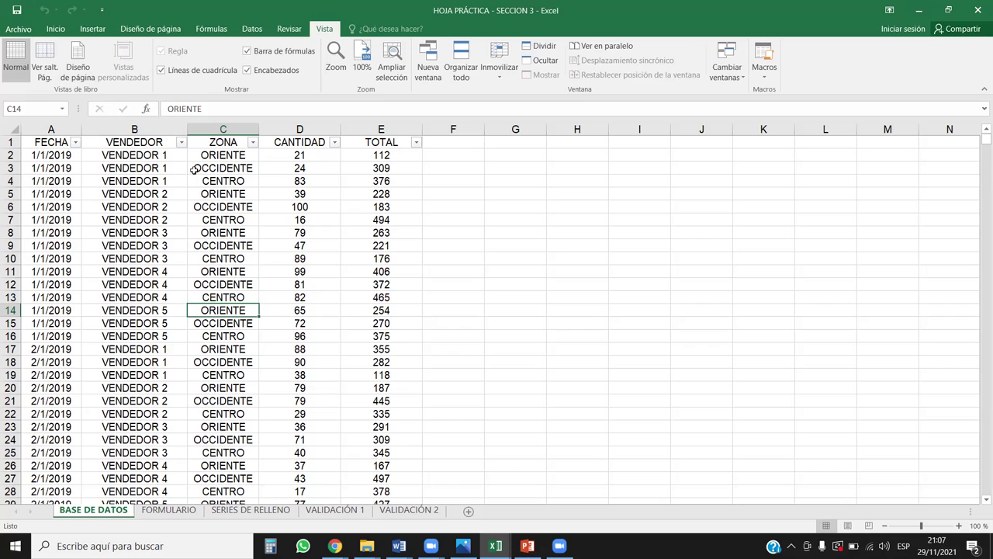
click(175, 233)
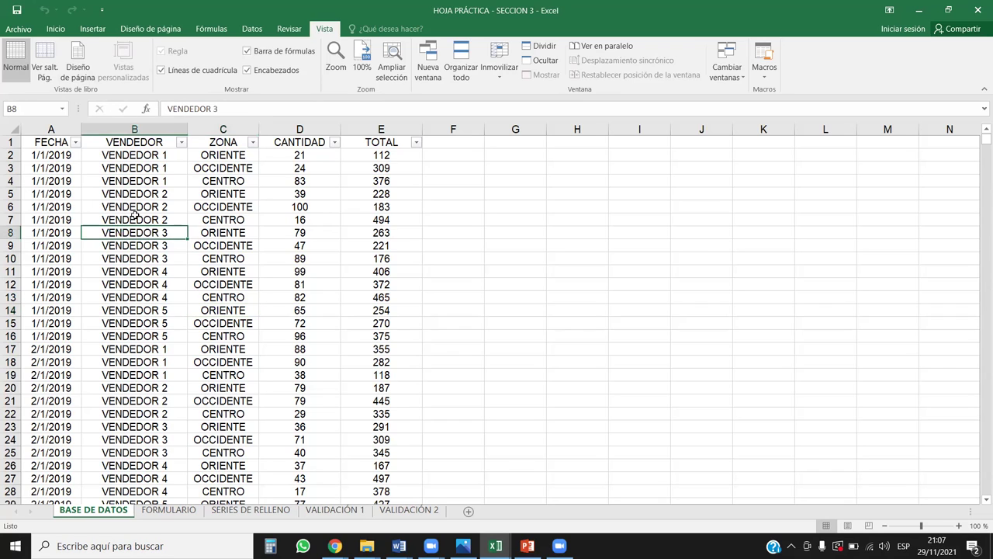
click(147, 194)
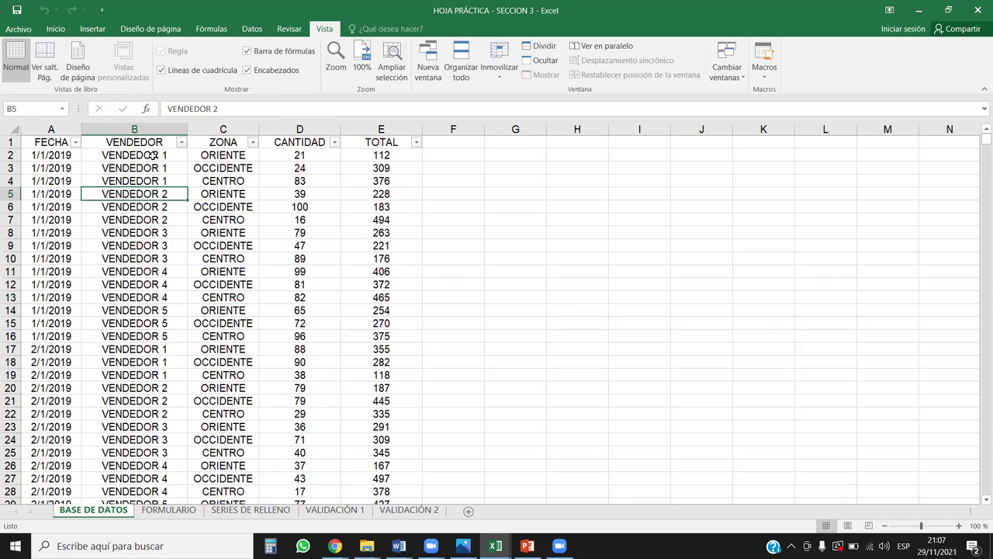
click(309, 231)
click(236, 301)
click(114, 299)
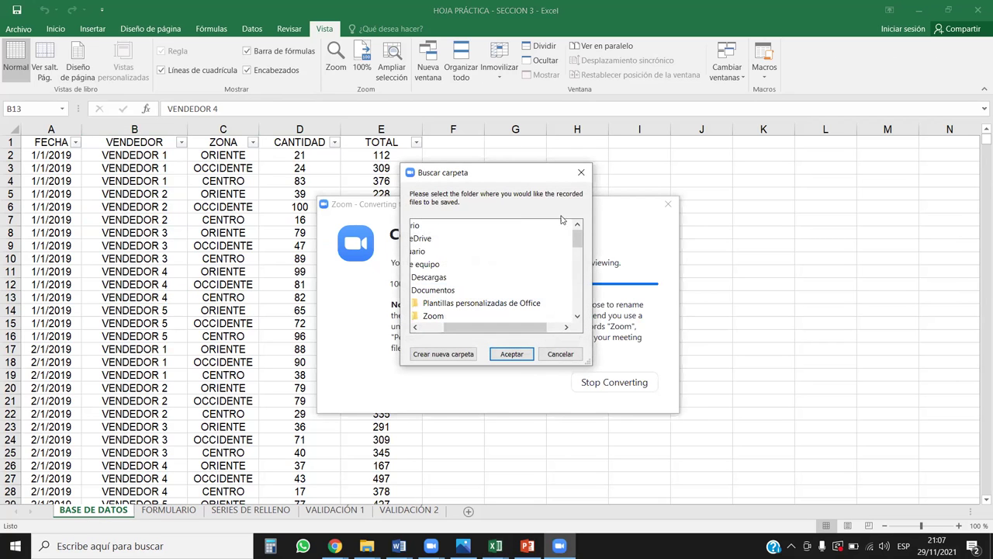
Step: Dismiss Zoom's save-folder prompt and close the recordings folder window that covers the workbook
click(581, 173)
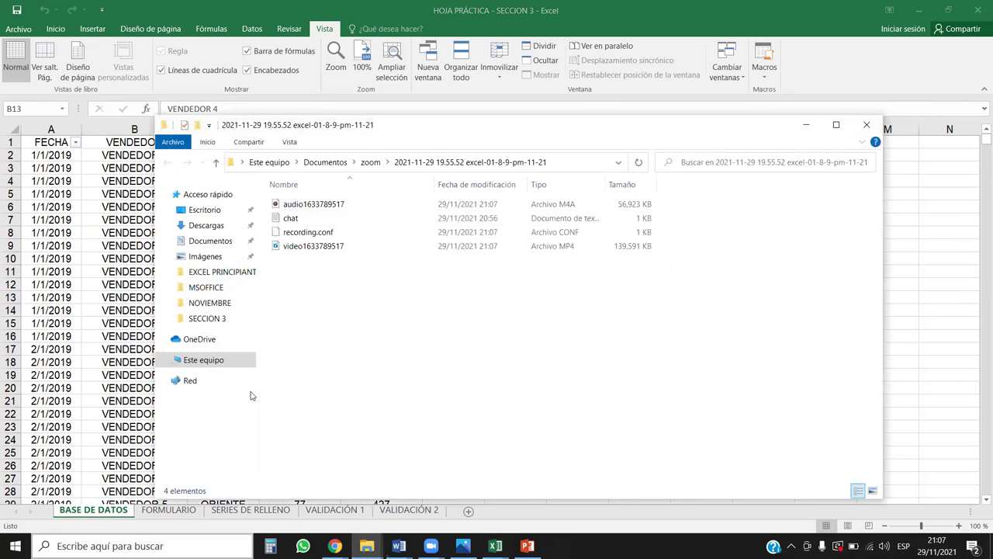
click(865, 126)
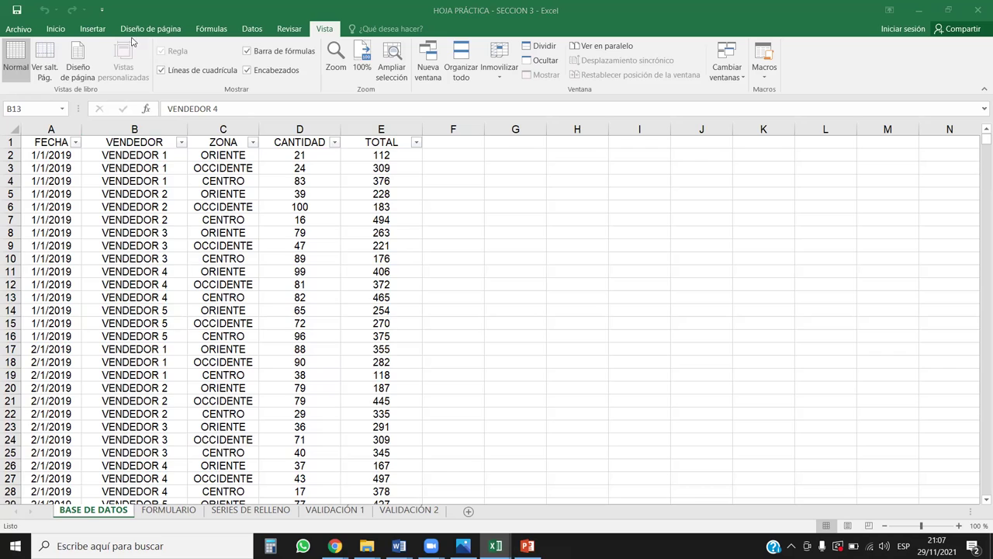
Step: Create a copy of the BASE DE DATOS sheet in a new workbook
click(92, 516)
right_click(88, 517)
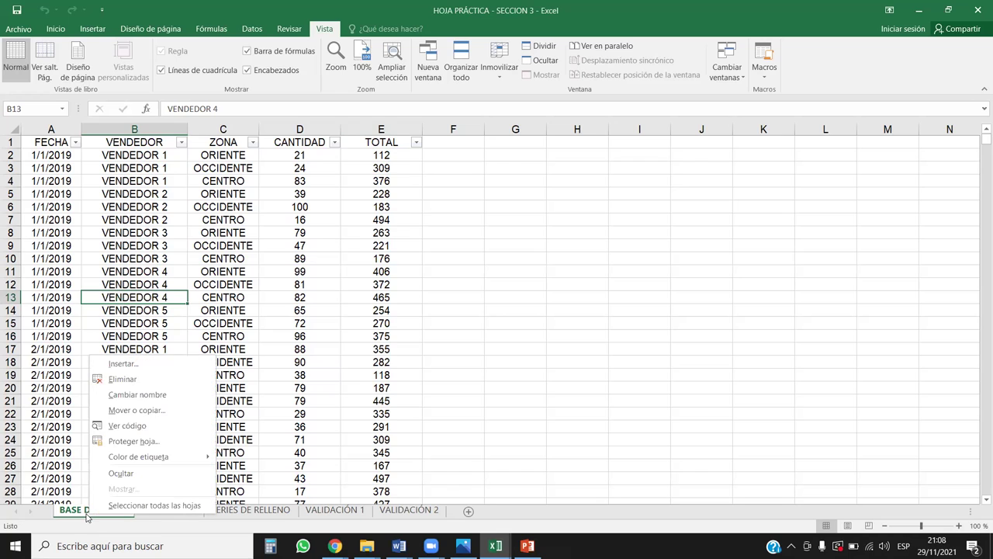
click(139, 410)
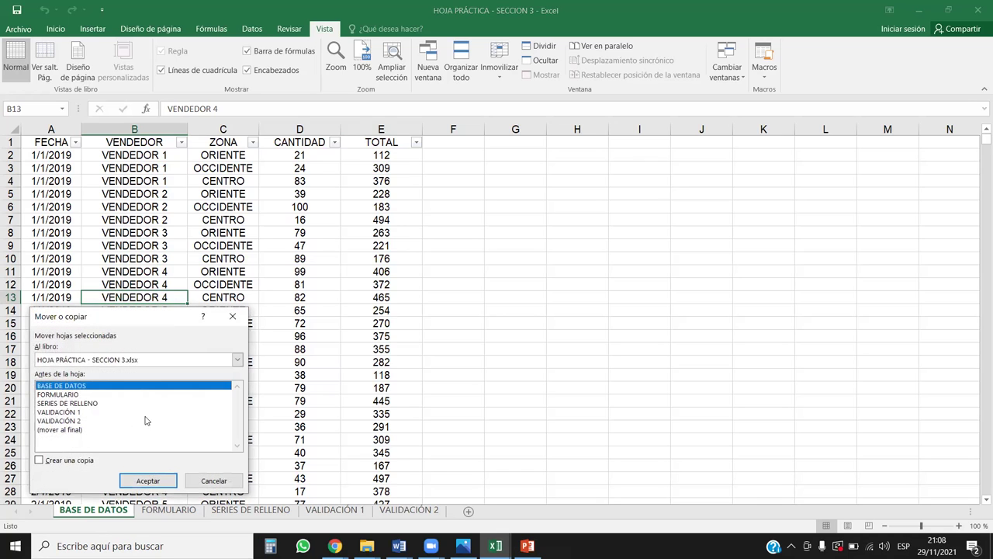
click(41, 460)
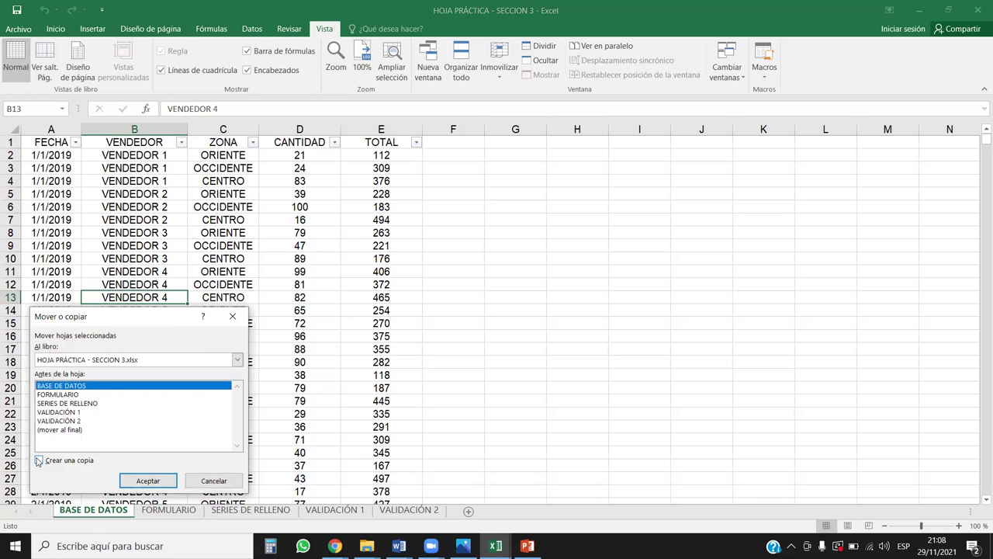
click(84, 362)
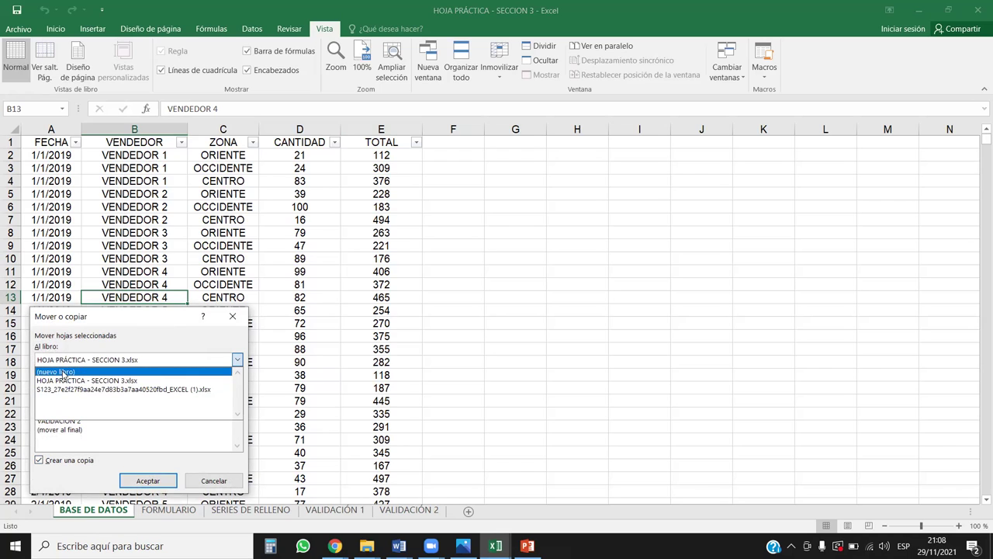
click(63, 372)
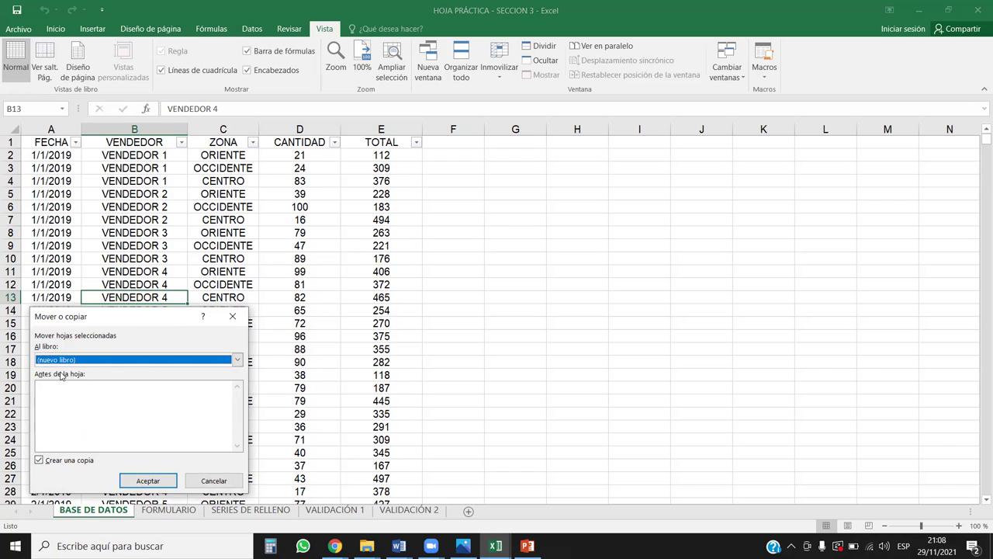
click(148, 482)
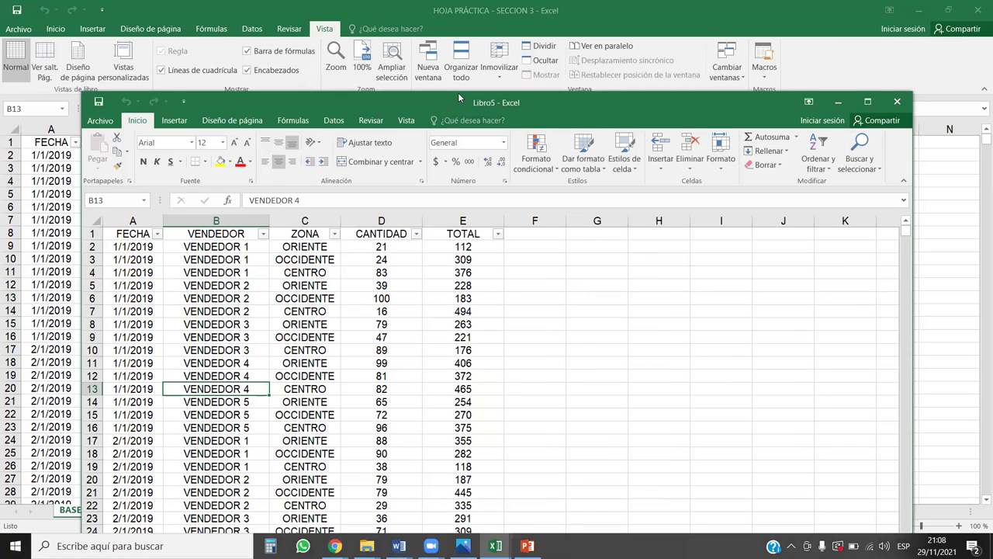
Step: Move the new workbook's window clear of the original workbook and maximize it
drag(459, 92, 461, 44)
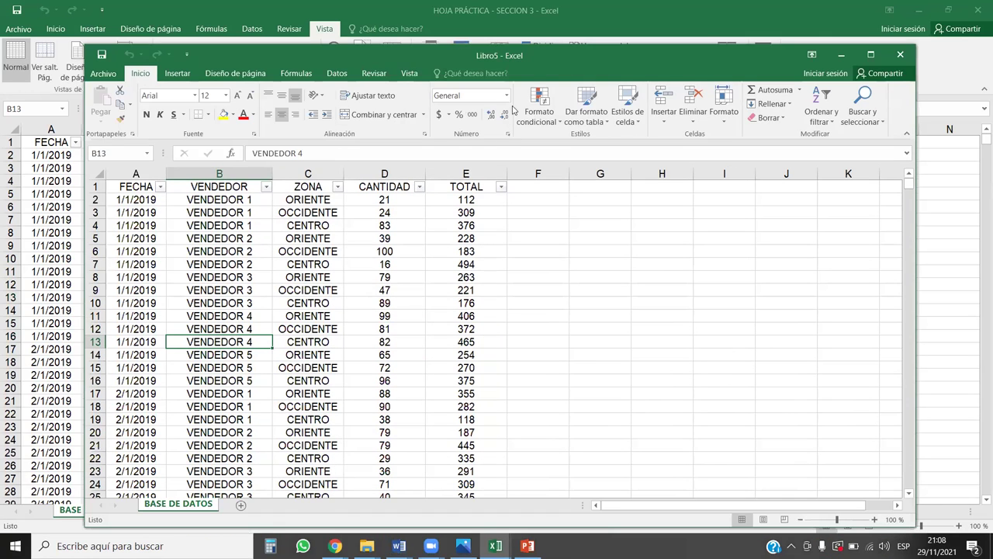
drag(243, 59, 424, 105)
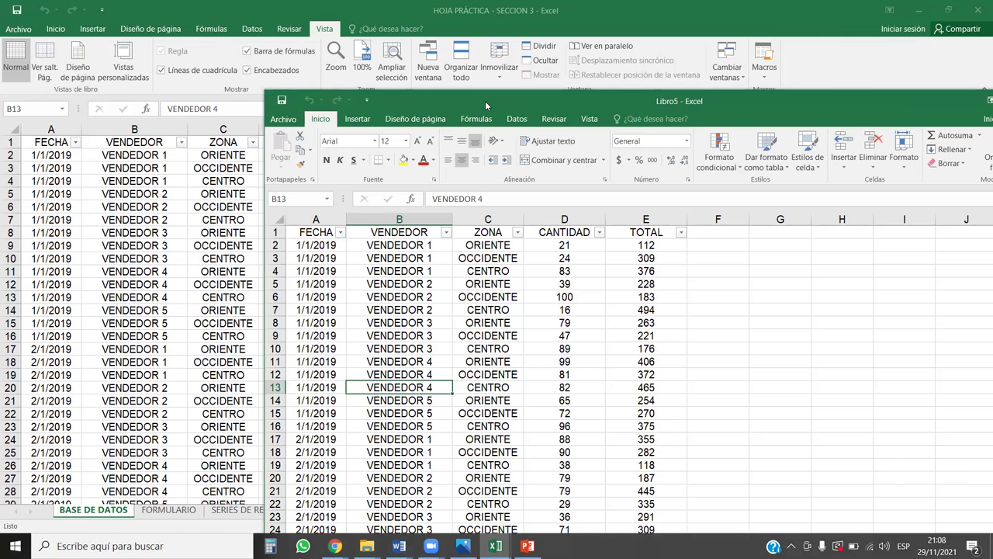
drag(488, 106, 285, 49)
double_click(475, 57)
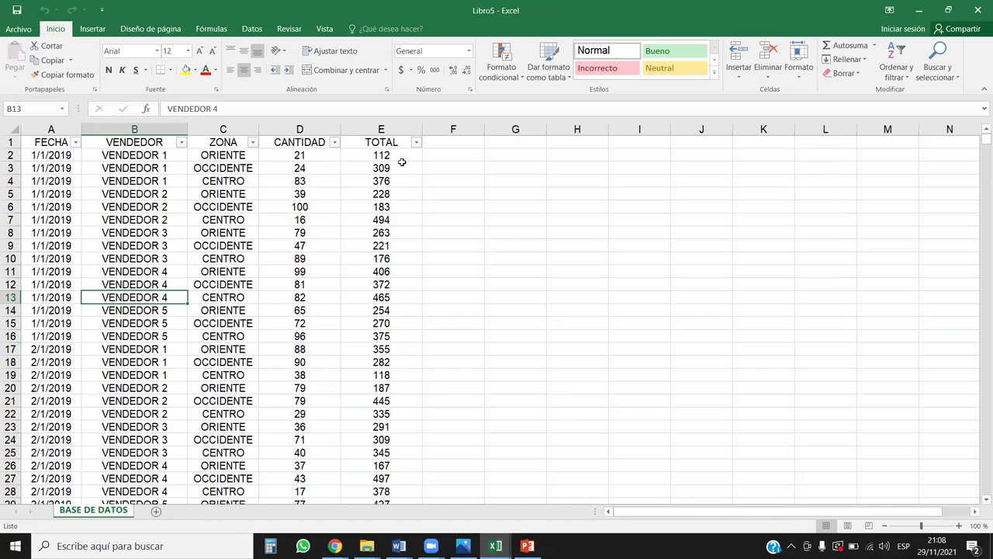
Step: Open the custom views dialog of the new workbook and close it
click(323, 29)
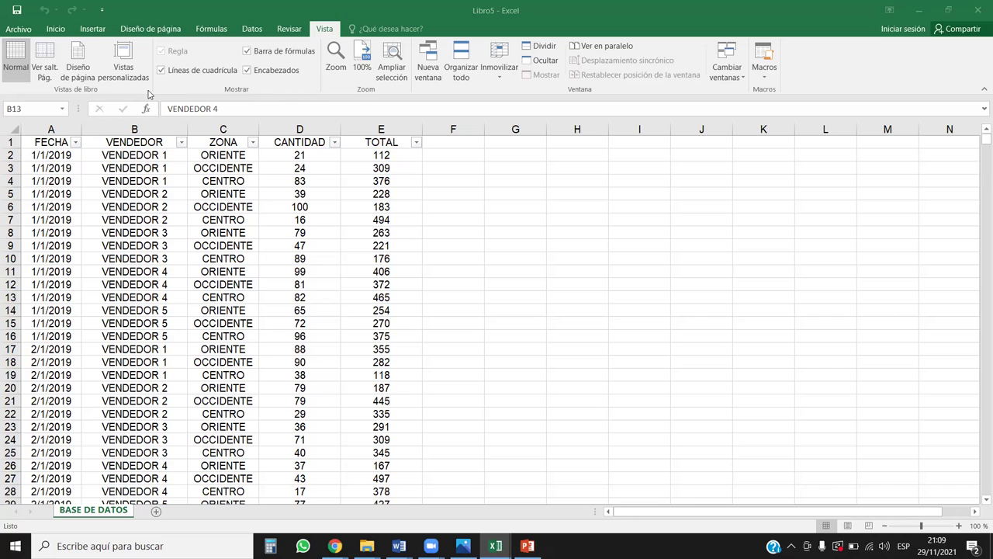
click(123, 62)
click(690, 204)
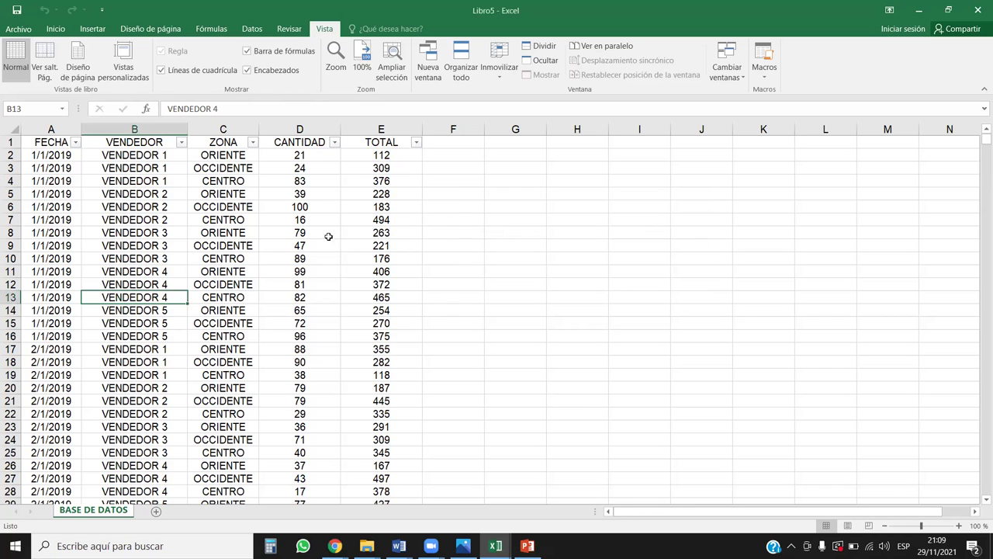
click(203, 194)
key(Left)
click(128, 141)
key(ctrl+shift+Down)
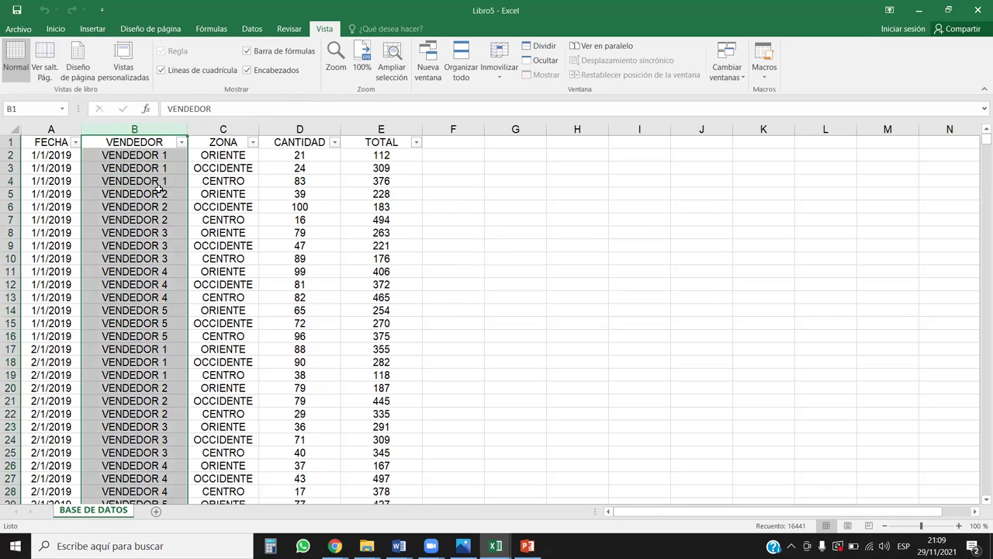
click(178, 204)
Step: Filter the VENDEDOR column to show only VENDEDOR 3
click(181, 142)
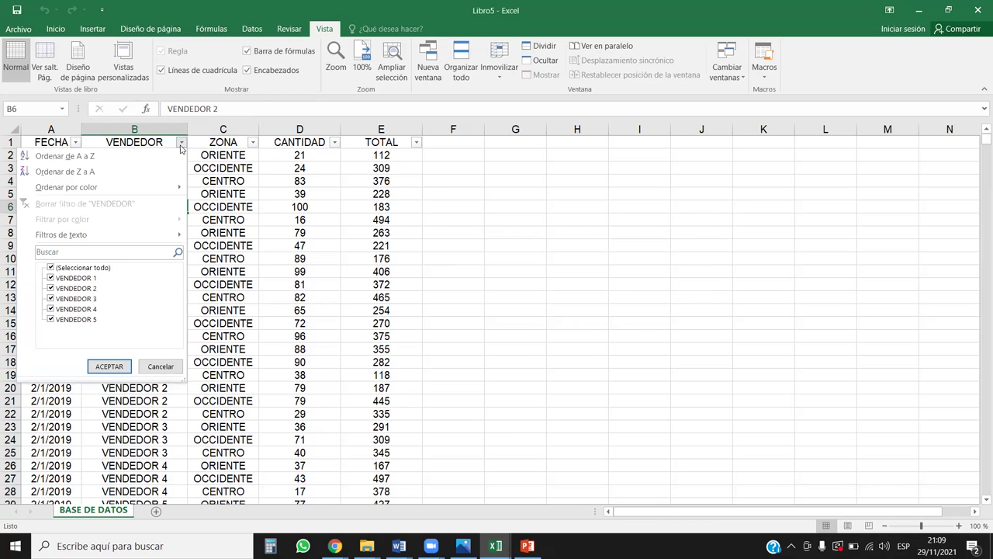
click(51, 267)
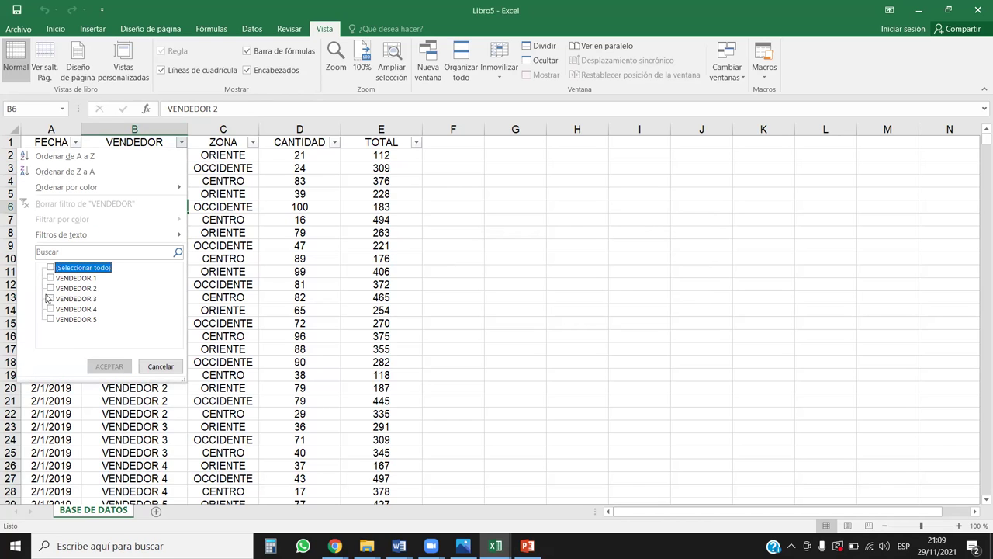
click(50, 298)
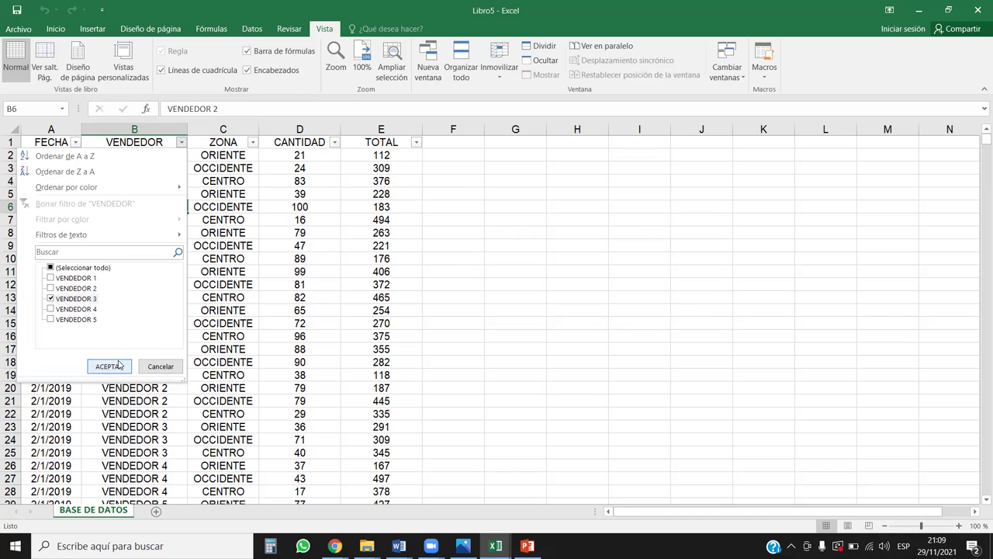
click(108, 367)
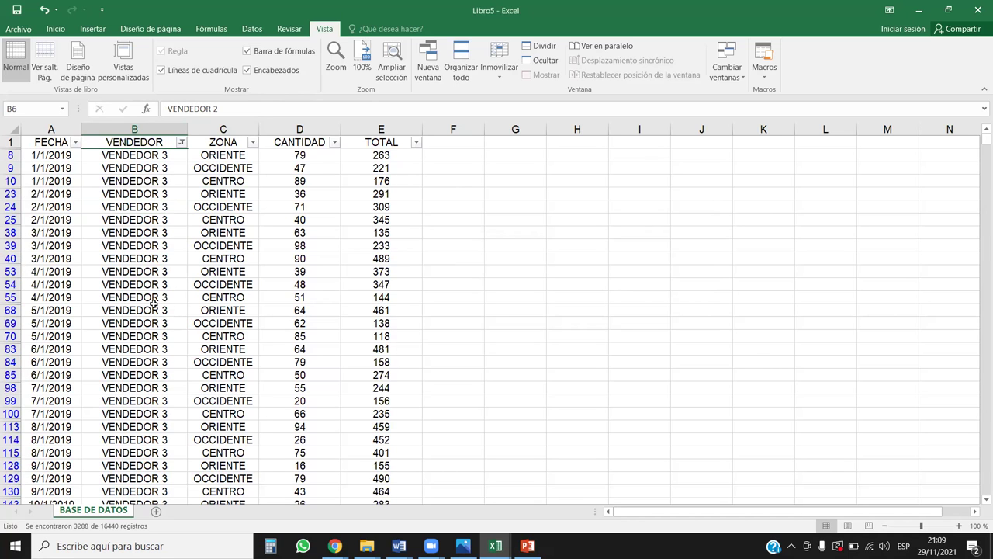
Step: Filter the ZONA column to show only ORIENTE
click(252, 142)
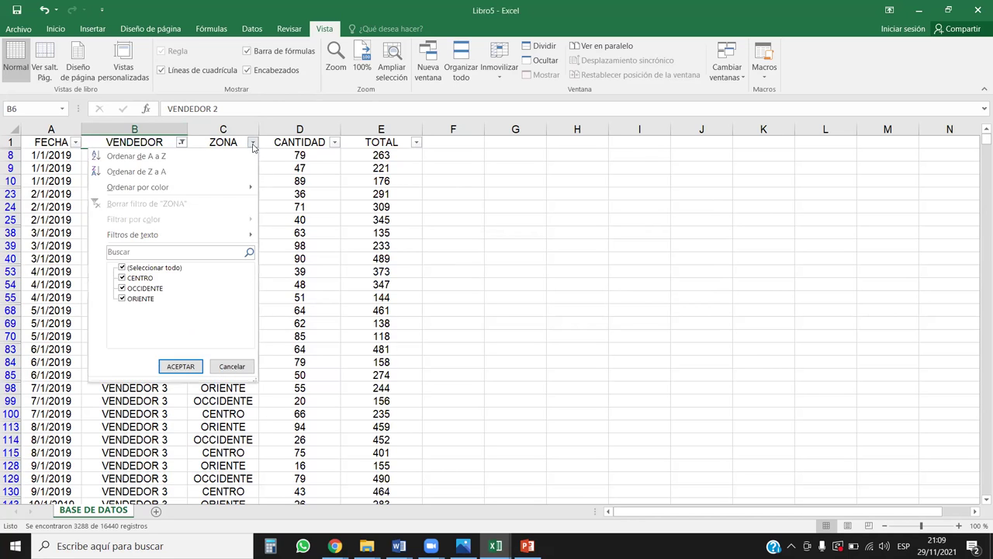
click(124, 268)
click(122, 299)
click(180, 366)
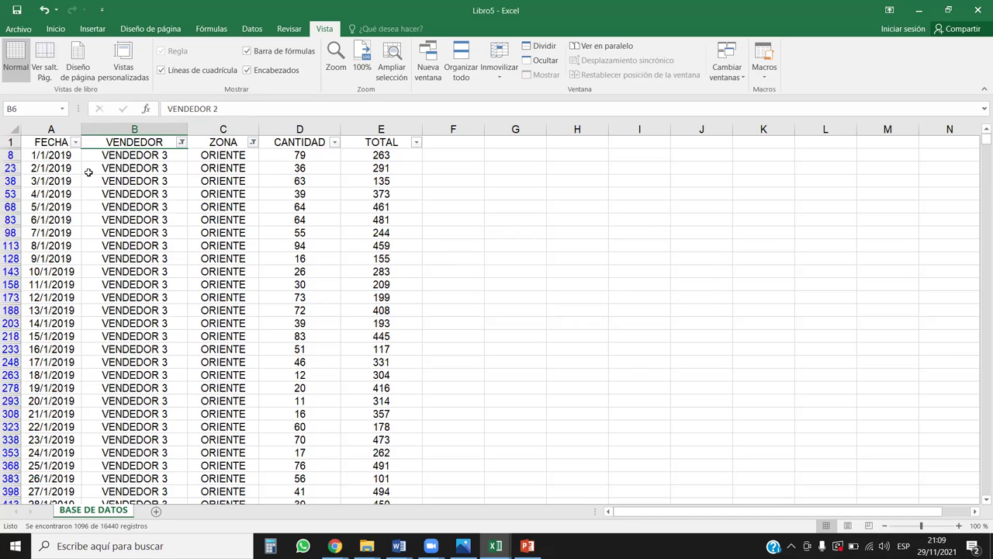
Step: Filter the FECHA column to show only December (diciembre) 2019
click(76, 144)
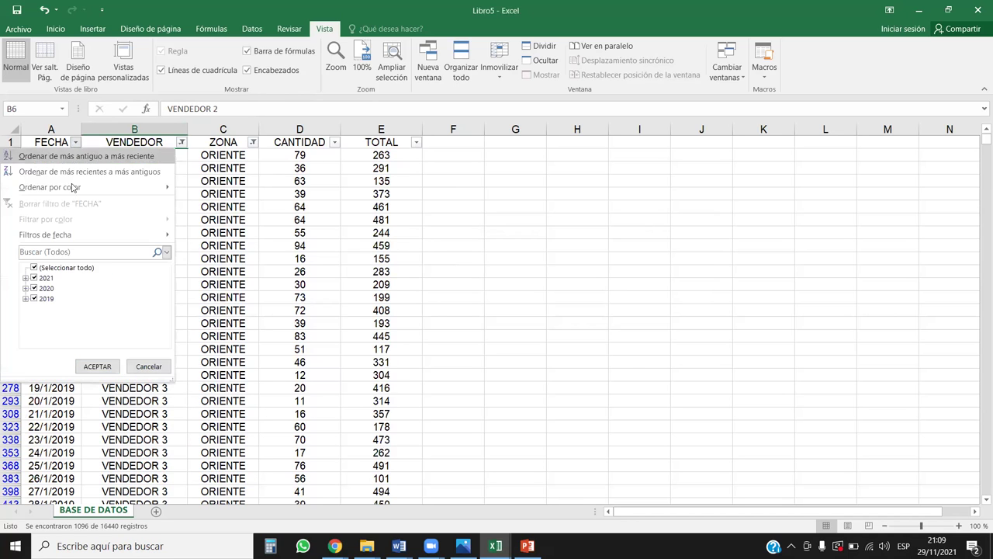
click(33, 269)
click(26, 298)
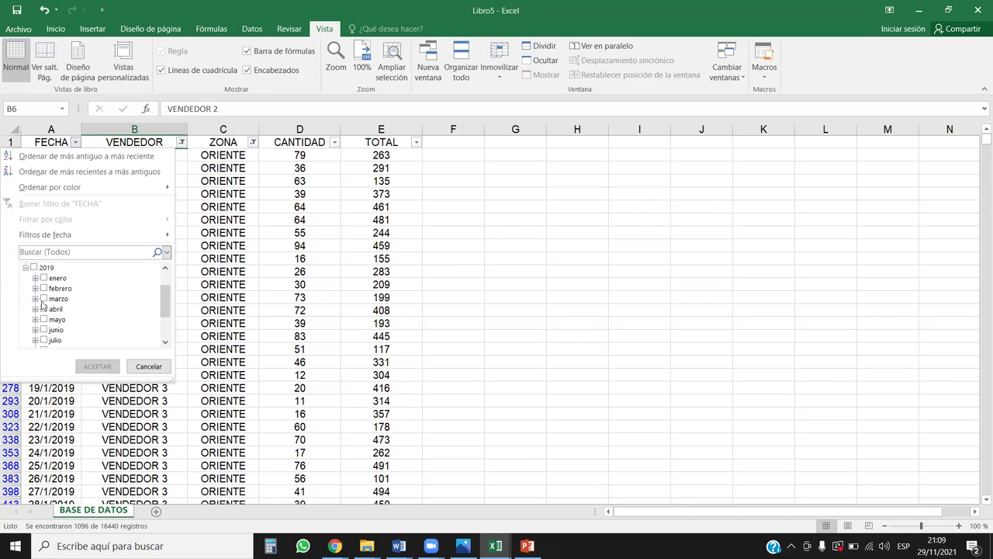
scroll(45, 291, down, 2)
click(44, 340)
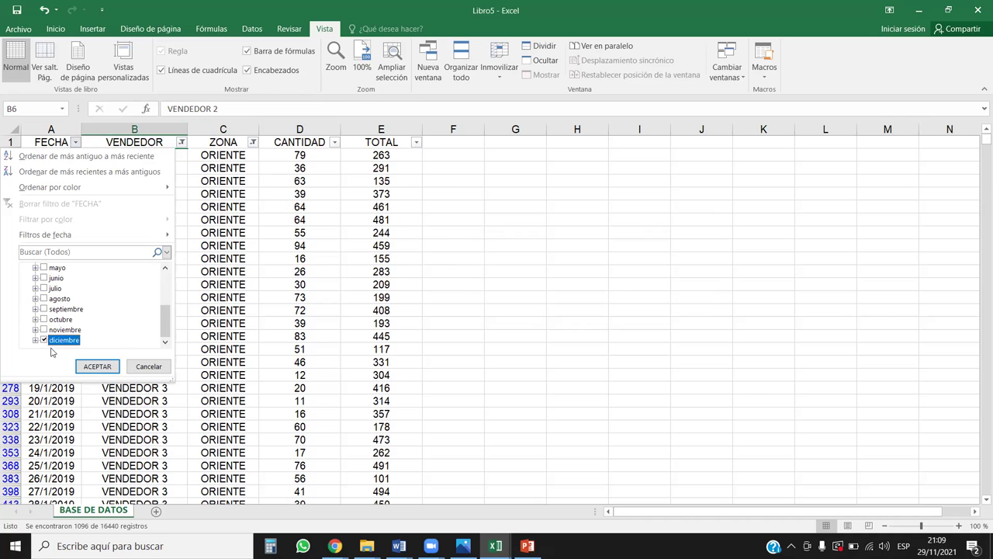
click(106, 372)
click(197, 323)
scroll(197, 322, down, 1)
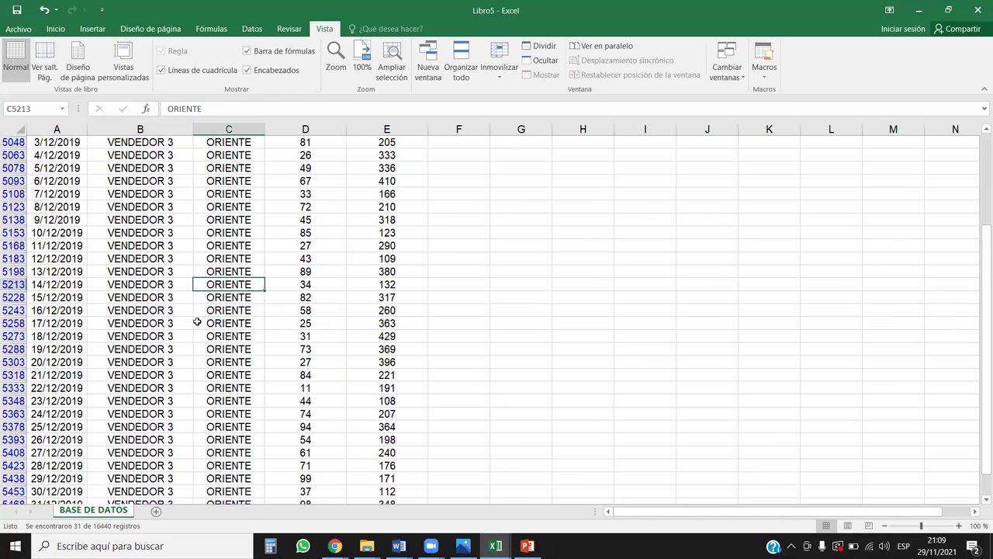
Step: Select all filtered CANTIDAD values for VENDEDOR 3 to check their sum, and clear the selection
scroll(246, 269, up, 1)
click(318, 155)
key(ctrl+shift+Down)
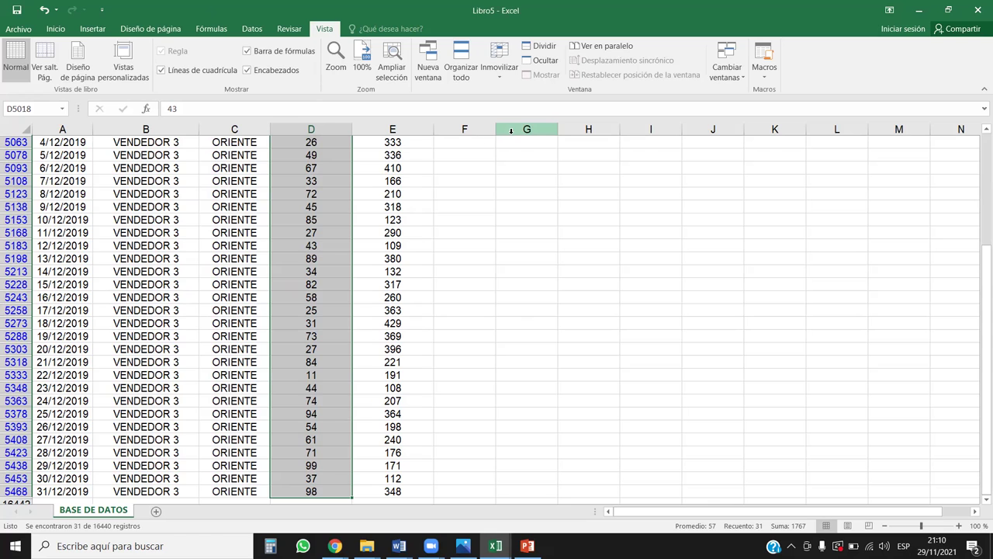
scroll(171, 229, up, 2)
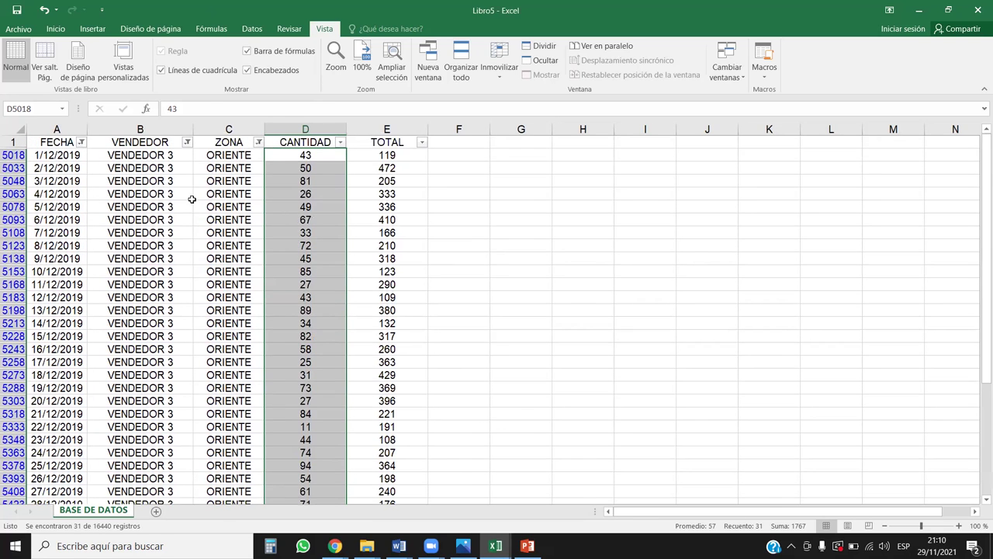
click(192, 200)
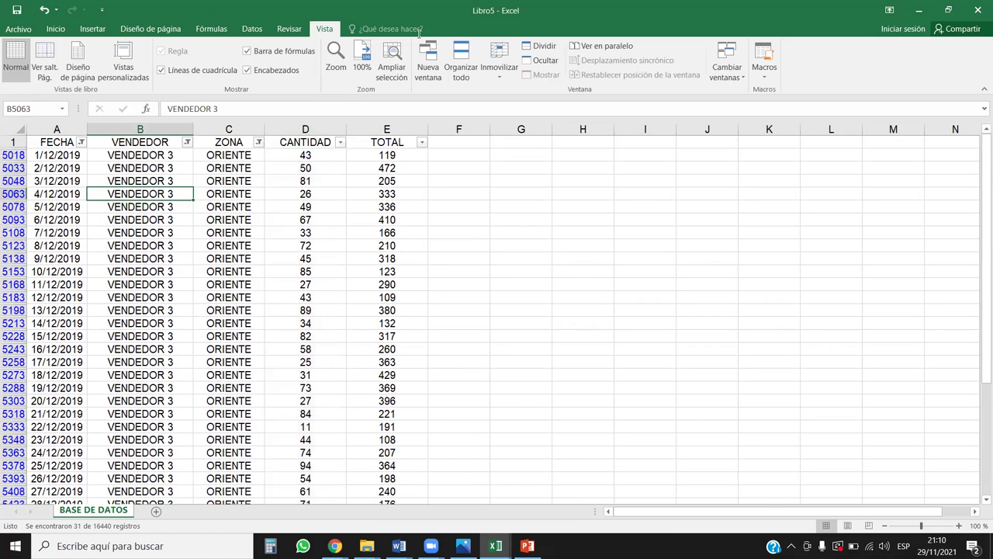
click(218, 268)
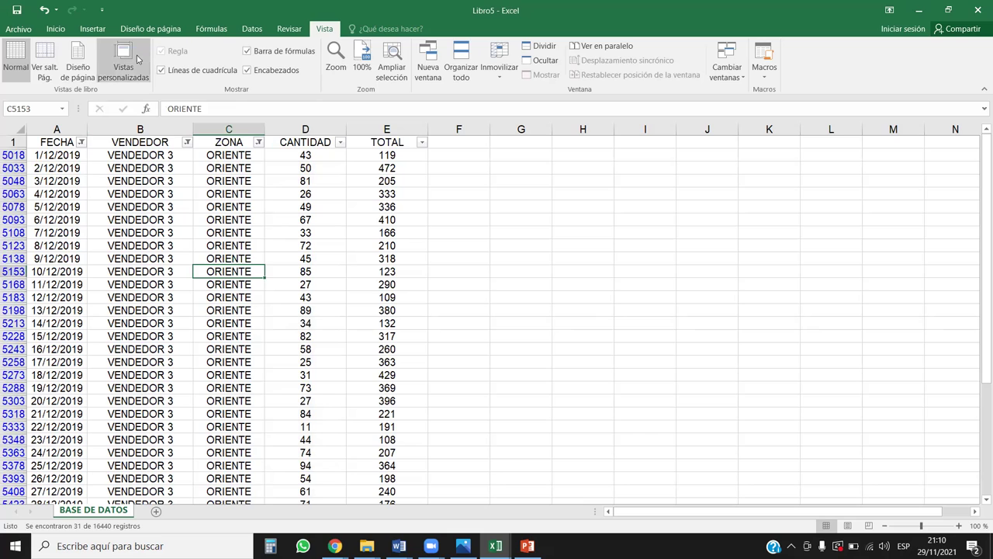
Step: Add a custom view named V3_ORIENTE_DIC2020 that includes the printer settings, hidden rows and columns, and filters
click(137, 59)
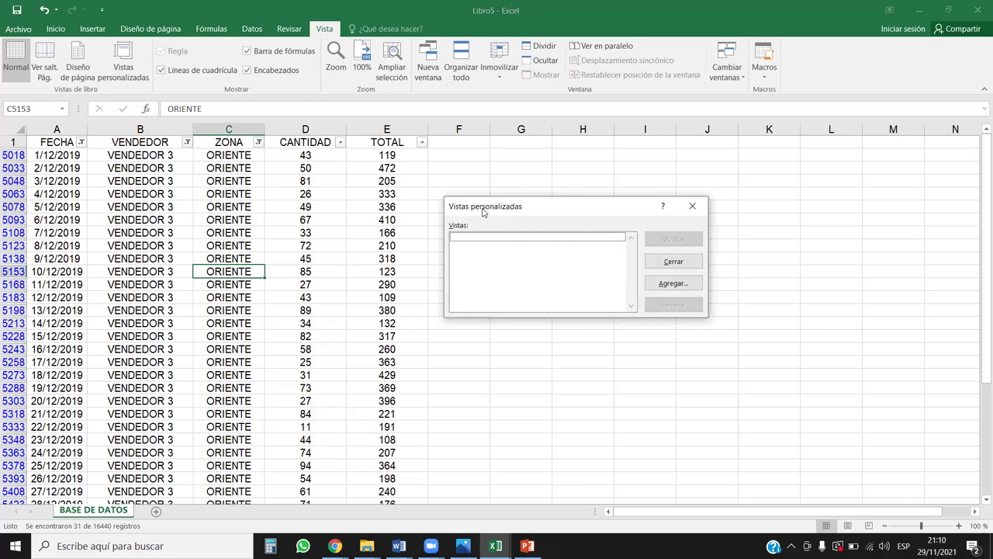
drag(482, 212, 377, 211)
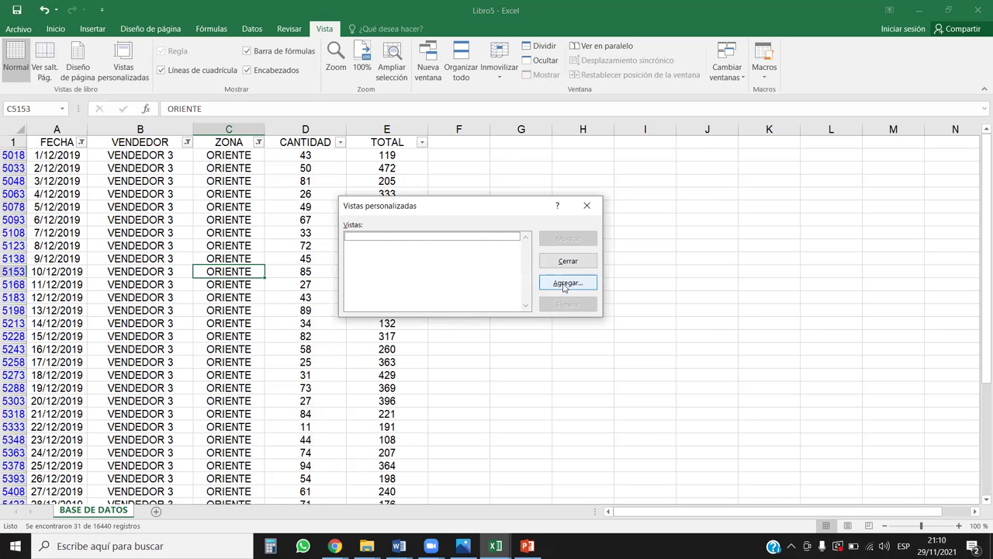
click(566, 284)
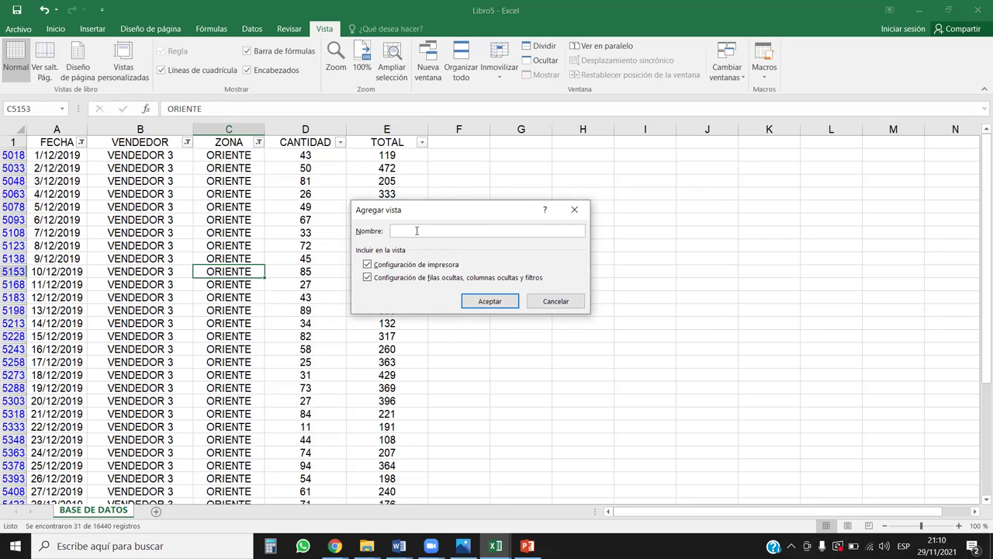
drag(435, 213, 458, 203)
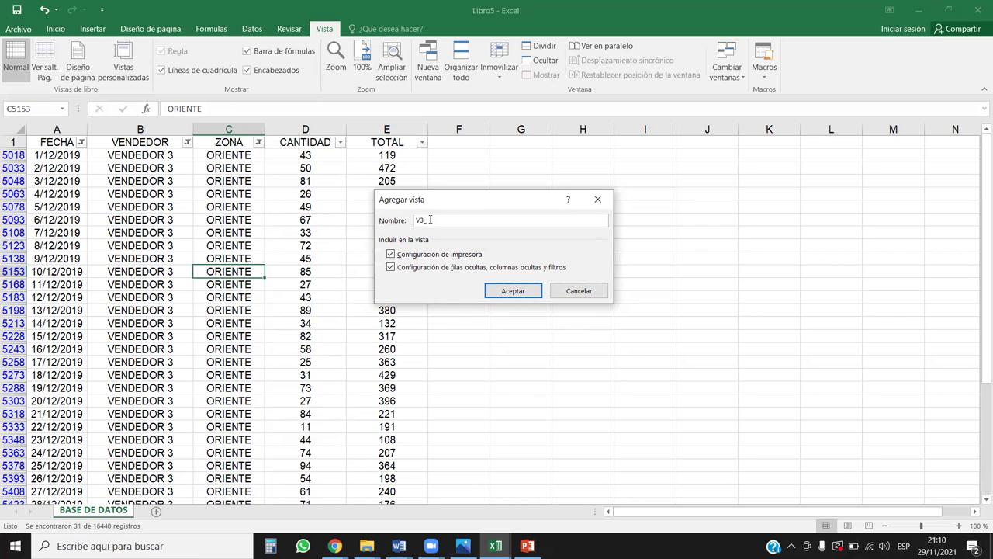
text(ENTE_DIC2020)
click(513, 291)
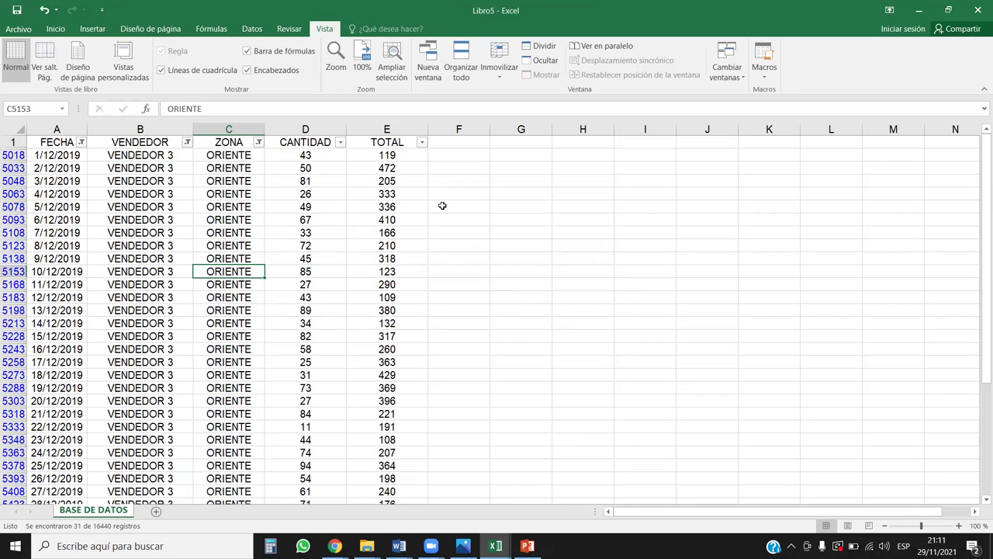
Step: Clear the filters on all columns of the table so every record is listed
click(310, 248)
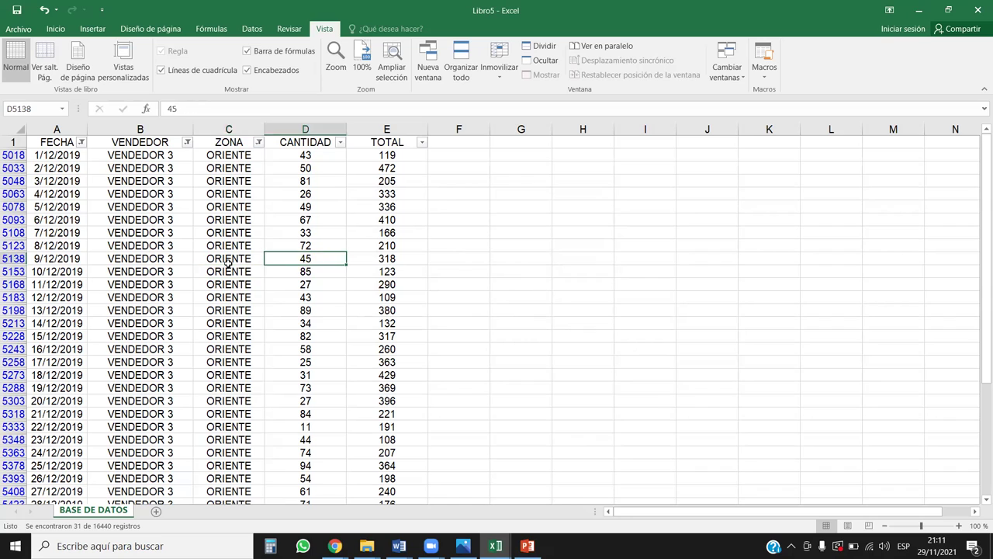
click(261, 247)
click(303, 180)
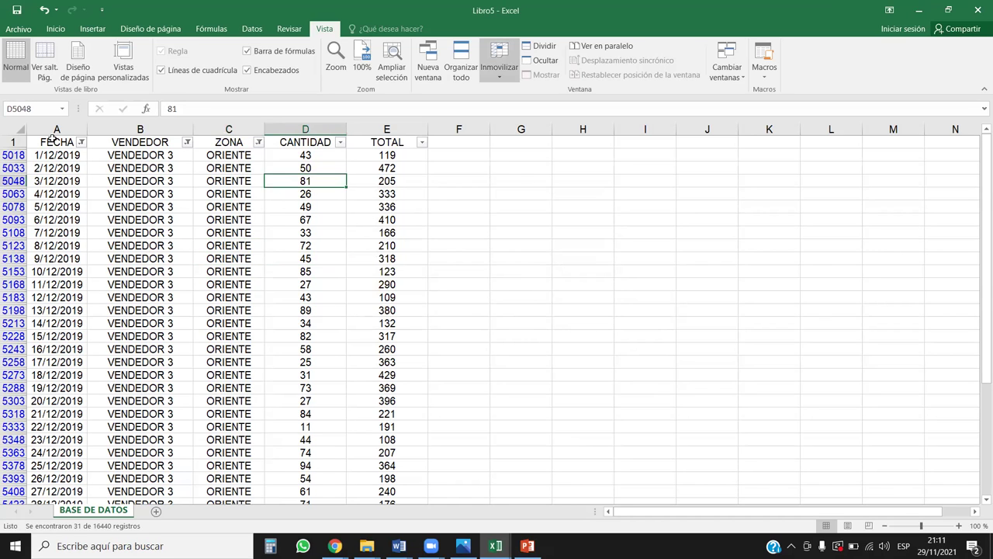
drag(51, 138, 396, 141)
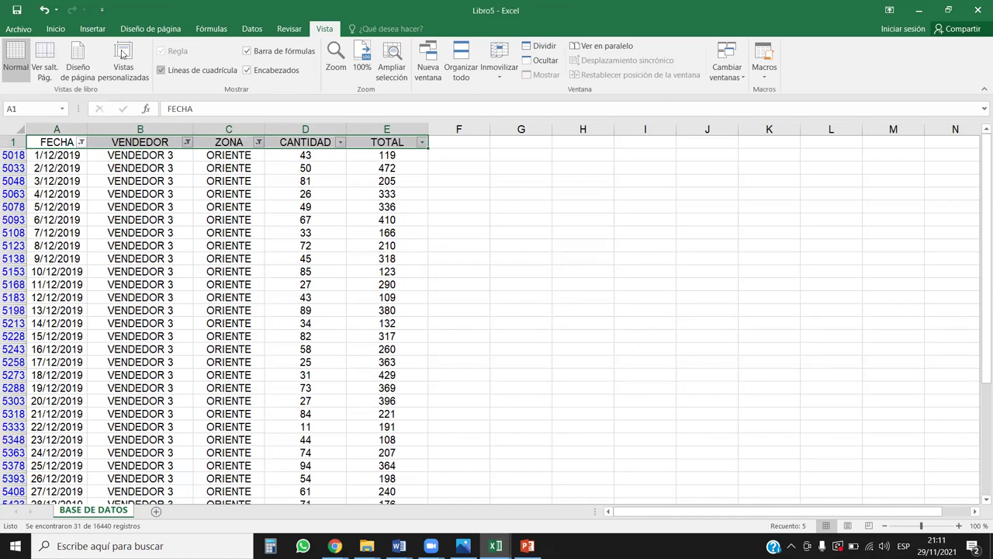
click(56, 28)
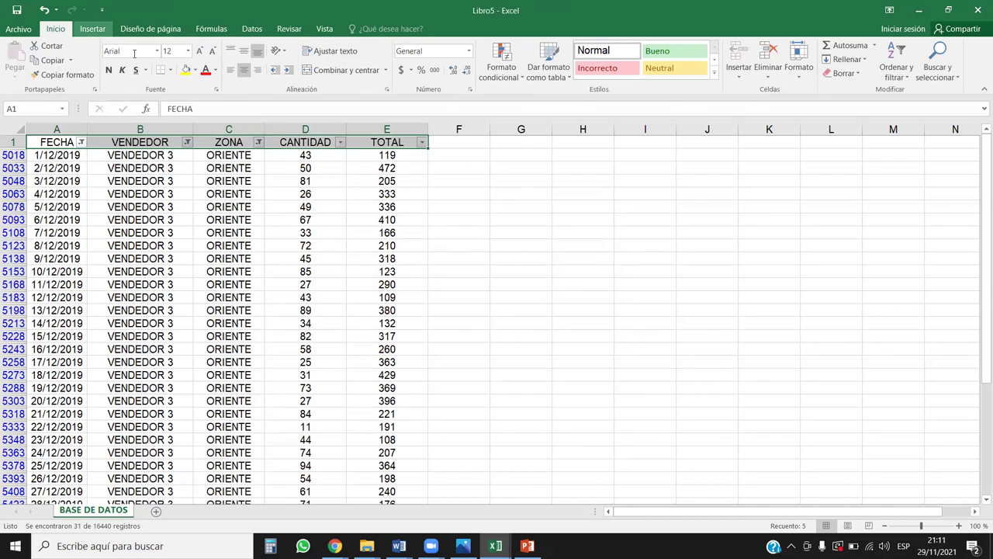
click(896, 80)
click(905, 149)
click(284, 222)
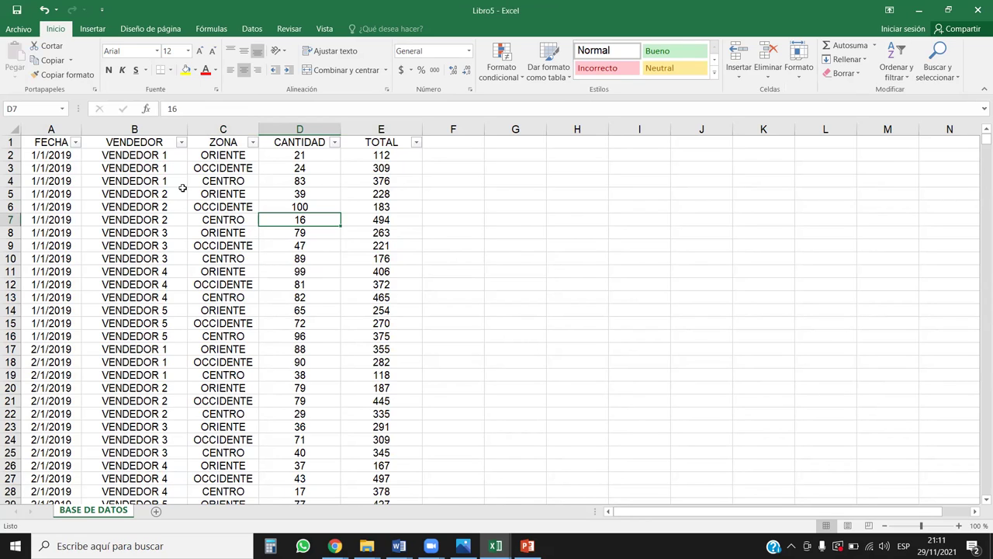
Step: Filter the VENDEDOR column to show only VENDEDOR 4
click(181, 143)
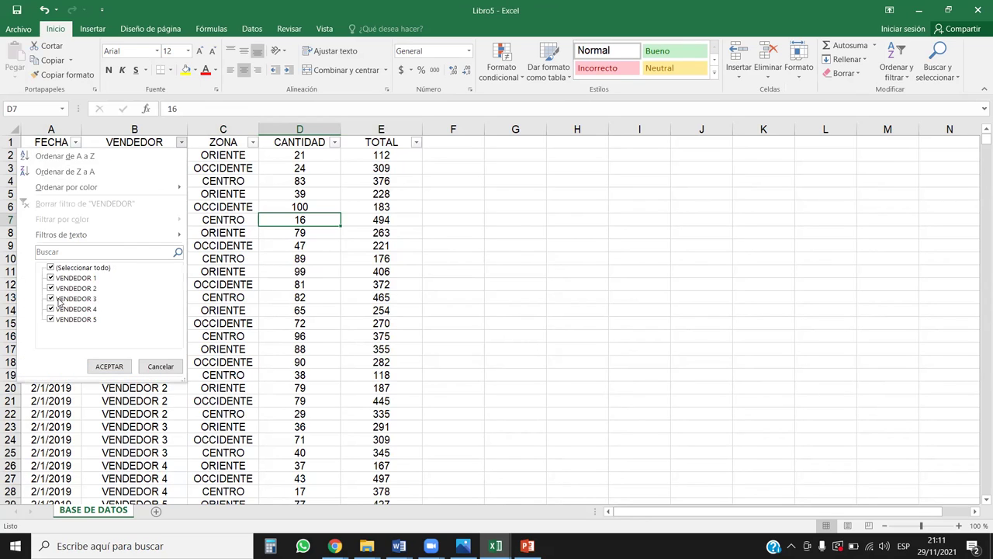
click(51, 268)
click(51, 309)
click(109, 366)
Step: Restrict the VENDEDOR 4 records to the ORIENTE zone with a filter on the ZONA column
click(252, 143)
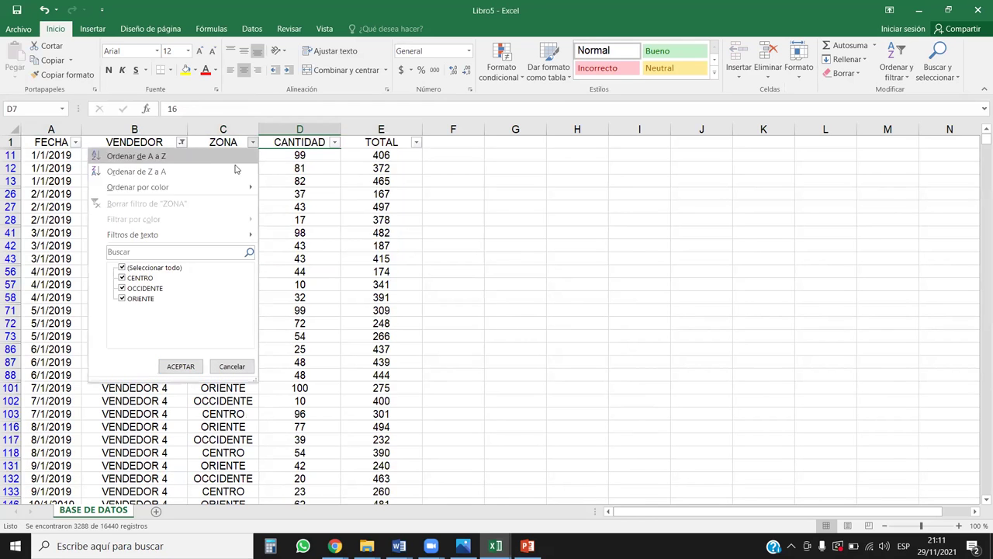
click(122, 268)
click(124, 299)
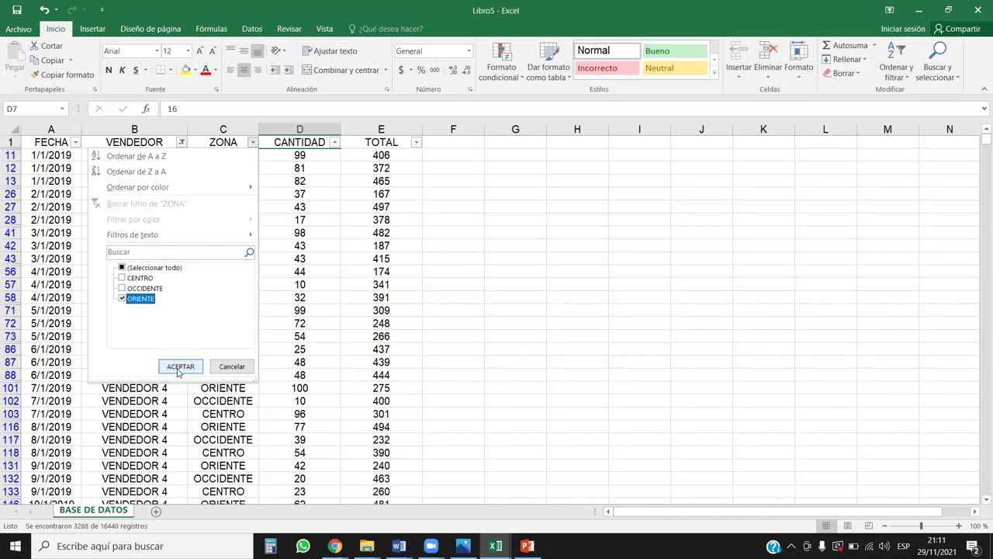
click(178, 368)
Step: Filter the FECHA column of the VENDEDOR 4 records to December (diciembre) 2019
click(76, 154)
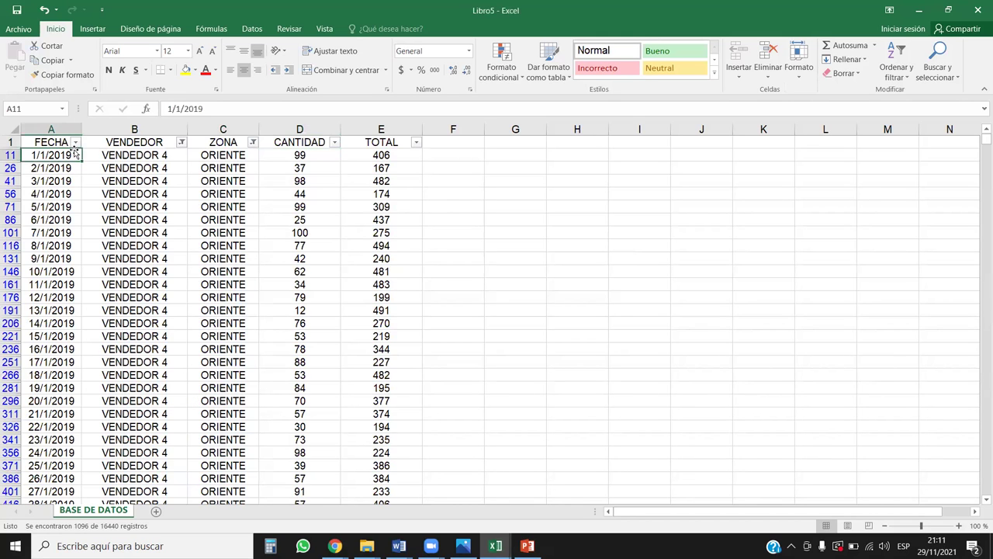
click(75, 143)
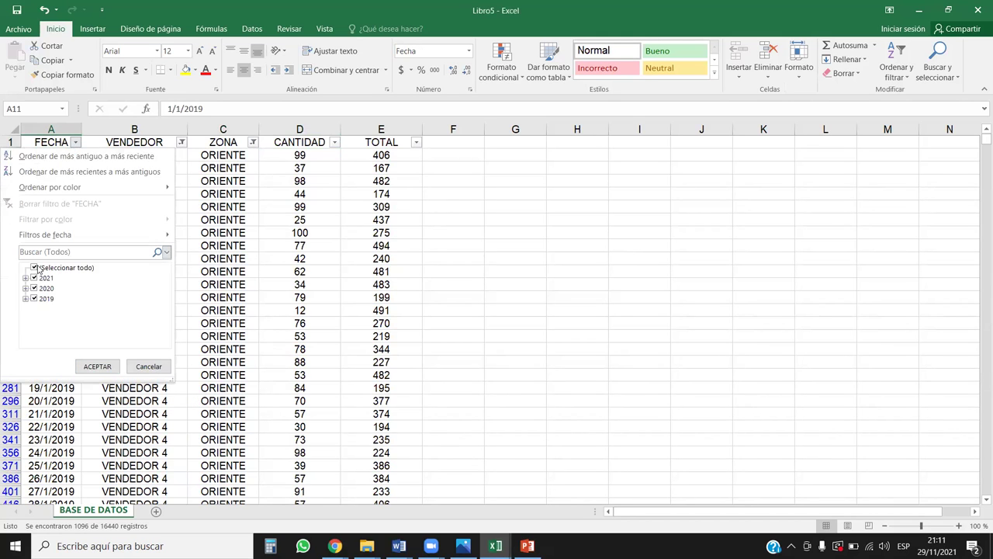
click(36, 267)
click(26, 297)
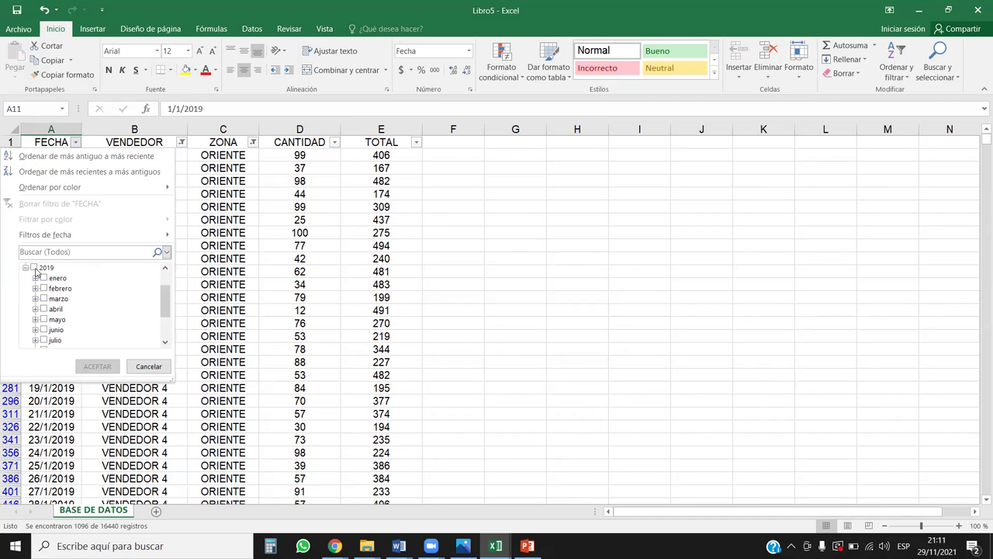
scroll(52, 303, down, 2)
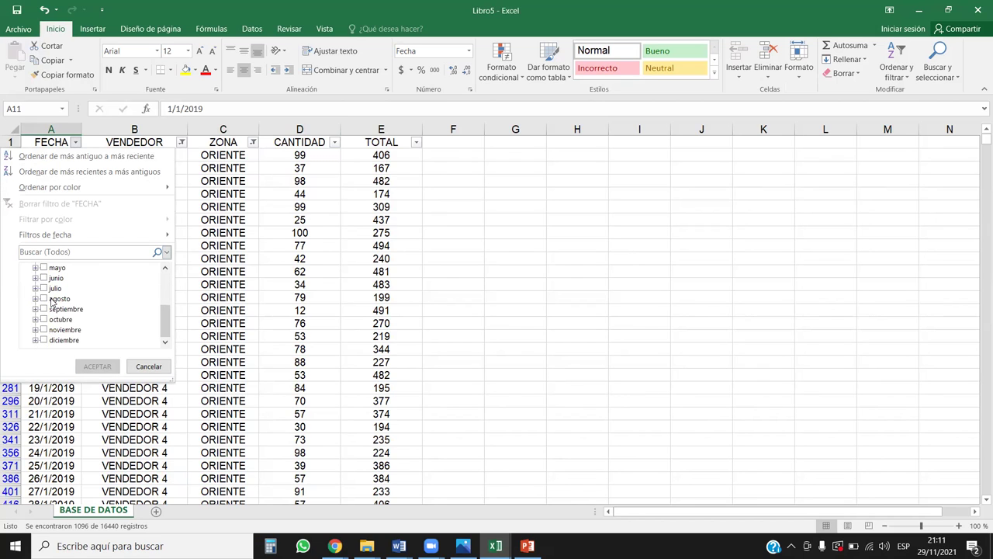
click(62, 340)
click(98, 366)
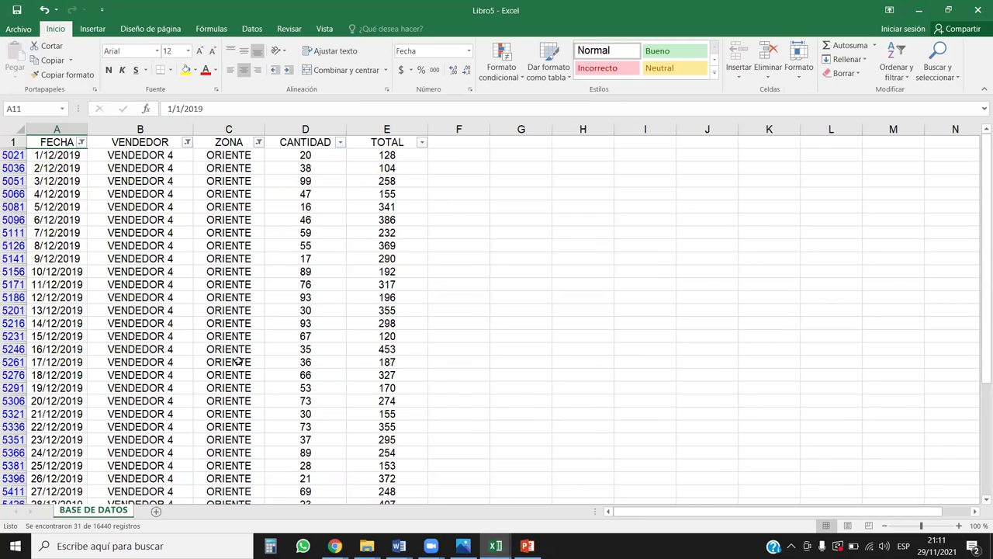
scroll(256, 349, down, 2)
scroll(255, 349, up, 2)
Step: Select all filtered CANTIDAD values for VENDEDOR 4 to check their sum, and clear the selection
click(386, 336)
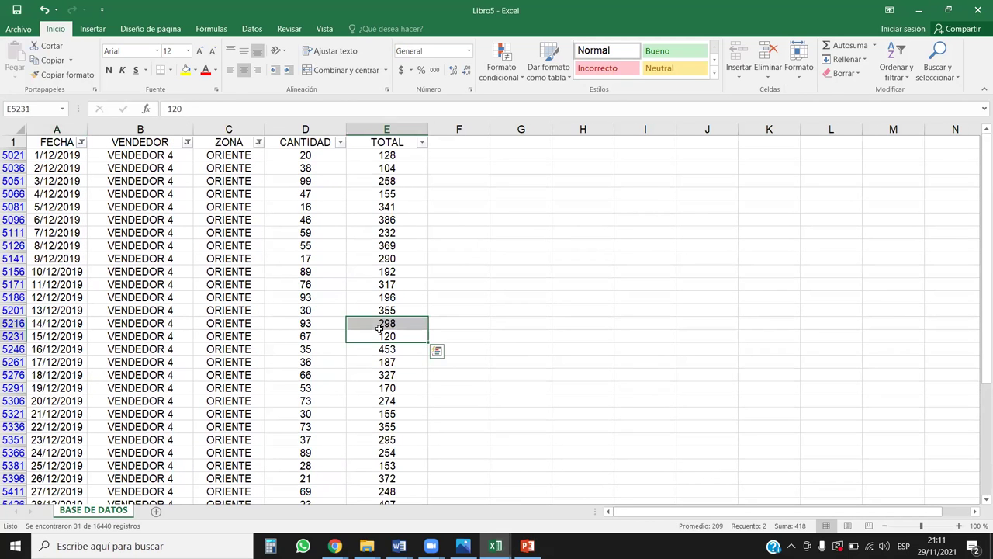
key(Home)
key(Right)
key(Right)
key(Right)
key(ctrl+Up)
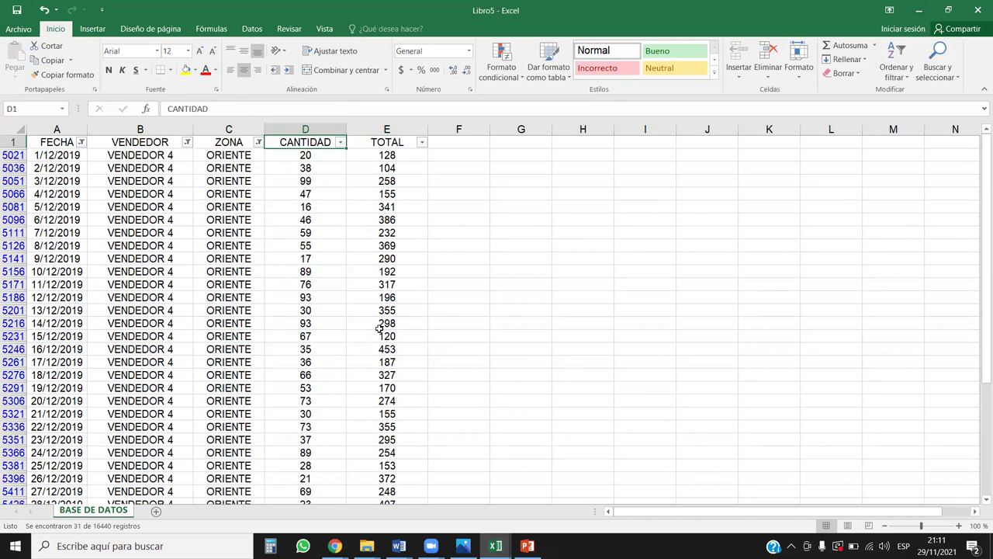
key(Down)
key(ctrl+shift+Down)
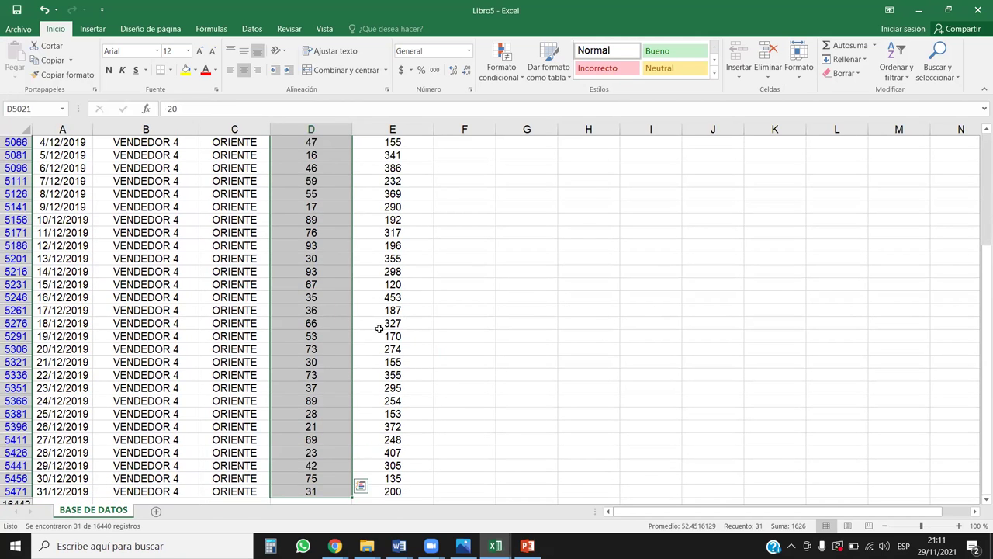
key(ctrl+Up)
key(ctrl+Up)
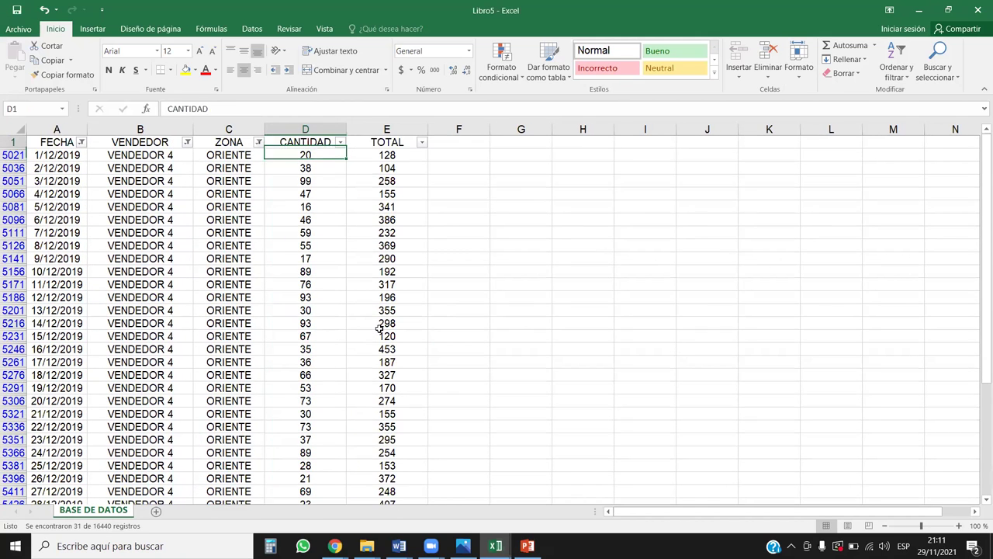
key(Down)
key(Down)
key(Down)
click(158, 297)
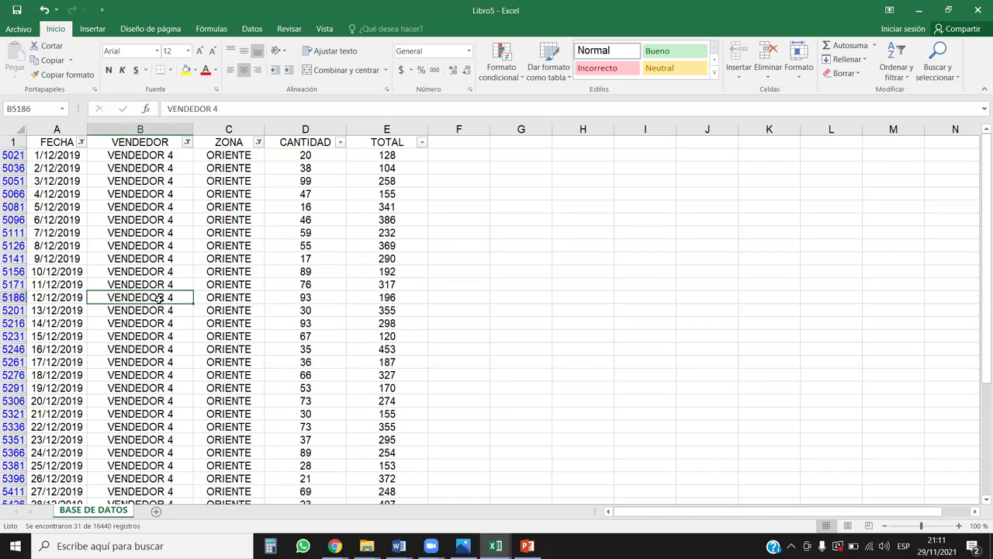
click(309, 271)
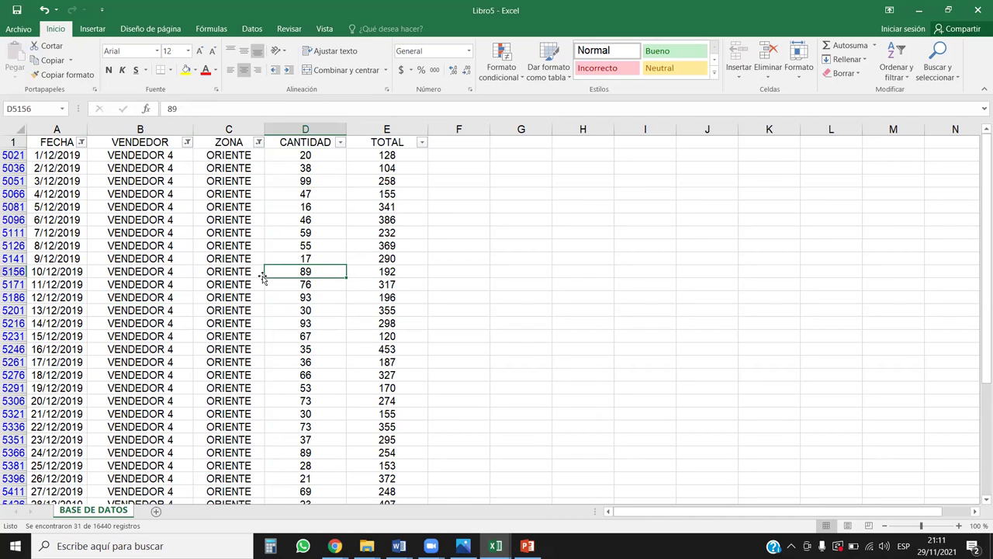
Step: Save the current filter combination as a custom view named V4_ORIENTE_DIC2020, including print settings and filter settings
click(326, 32)
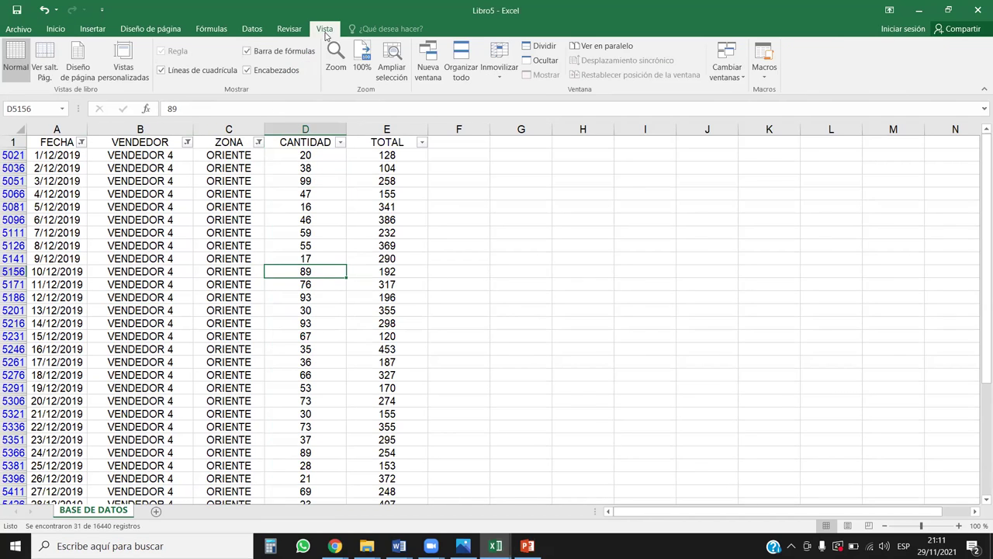
click(124, 69)
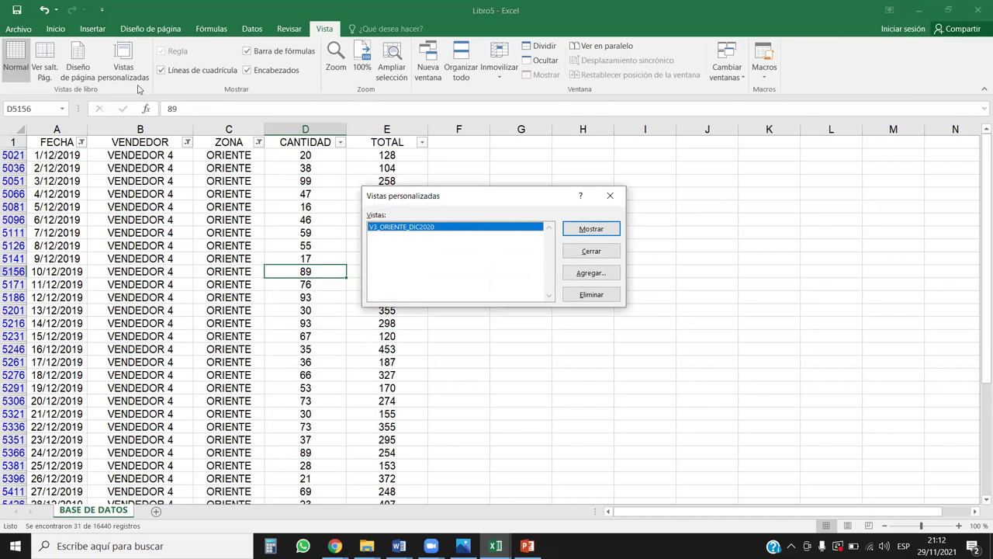
click(591, 273)
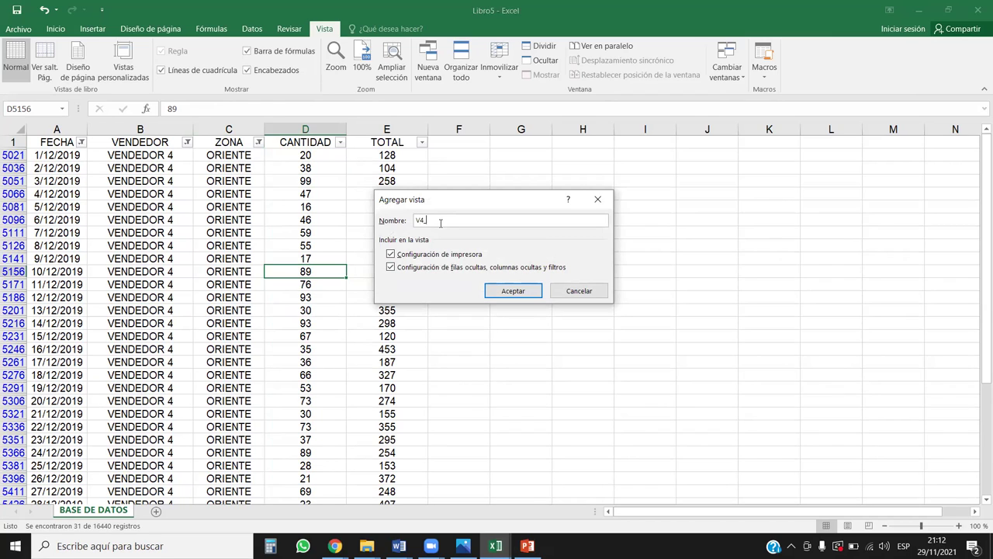
text(V4_ORIENTE_DIC2021)
key(Return)
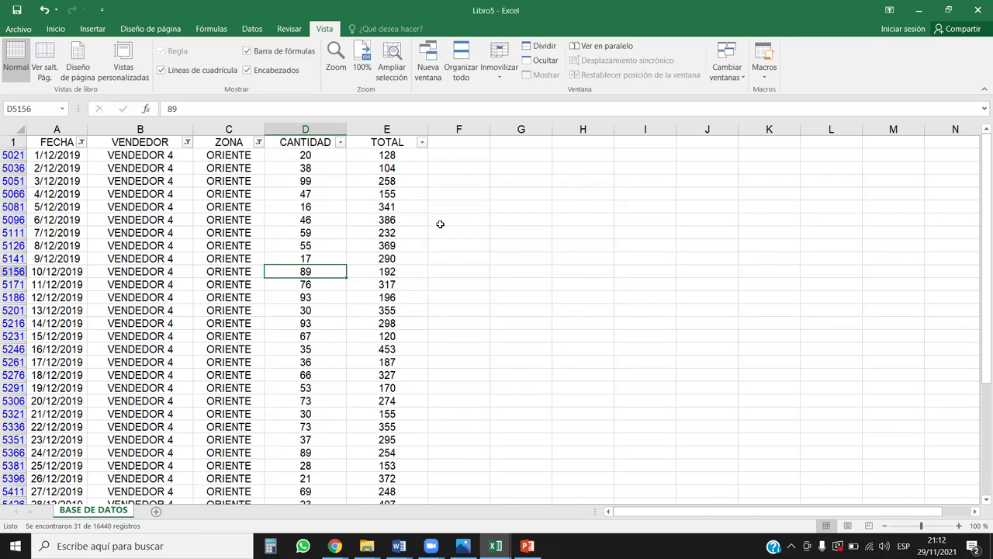
Step: Change the VENDEDOR column filter to show only VENDEDOR 5, keeping the zone and month filters
click(225, 233)
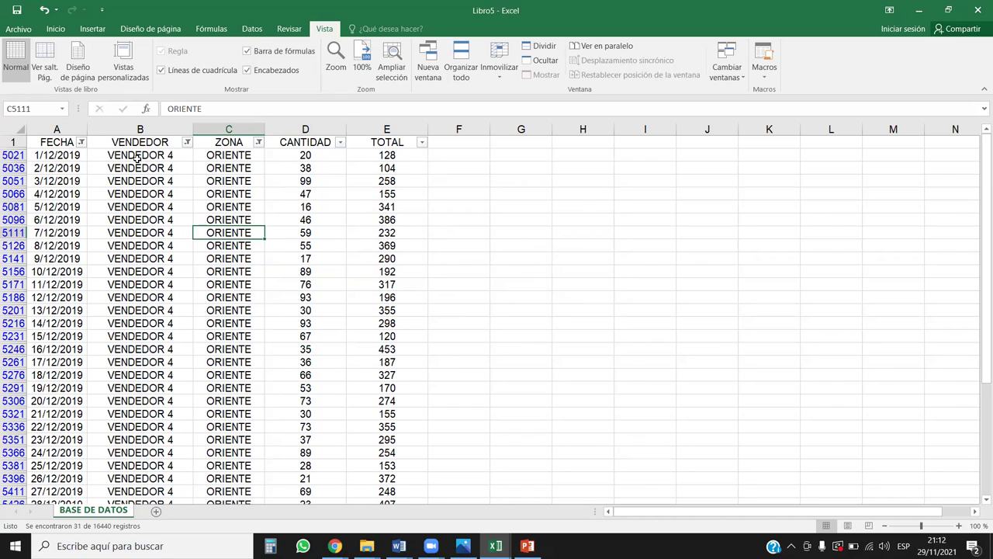
click(186, 142)
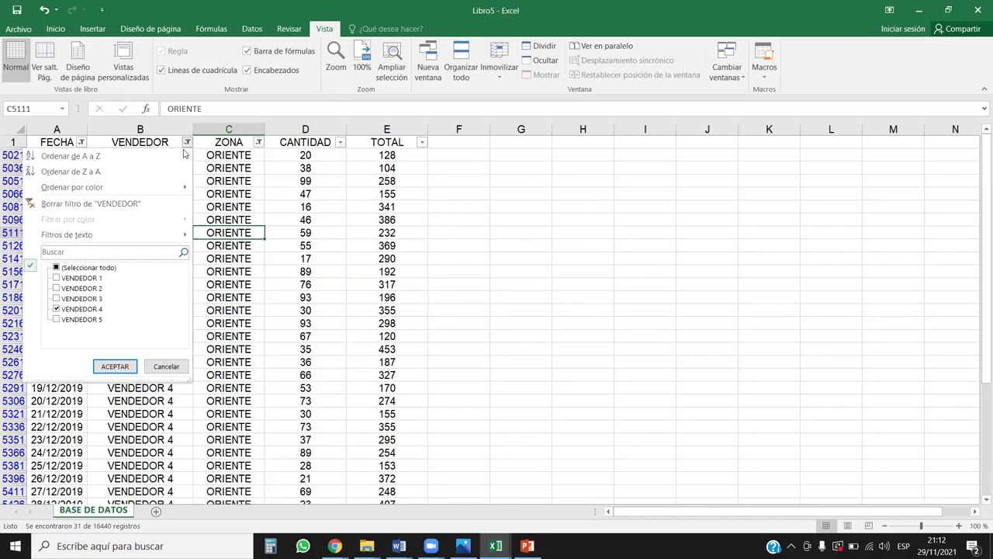
click(56, 309)
click(56, 318)
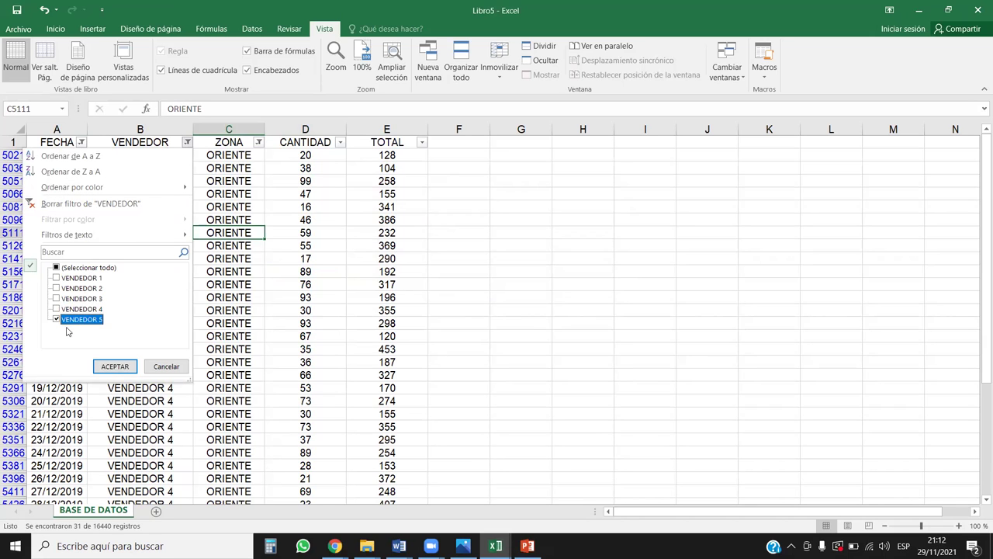
click(116, 366)
click(140, 322)
click(228, 220)
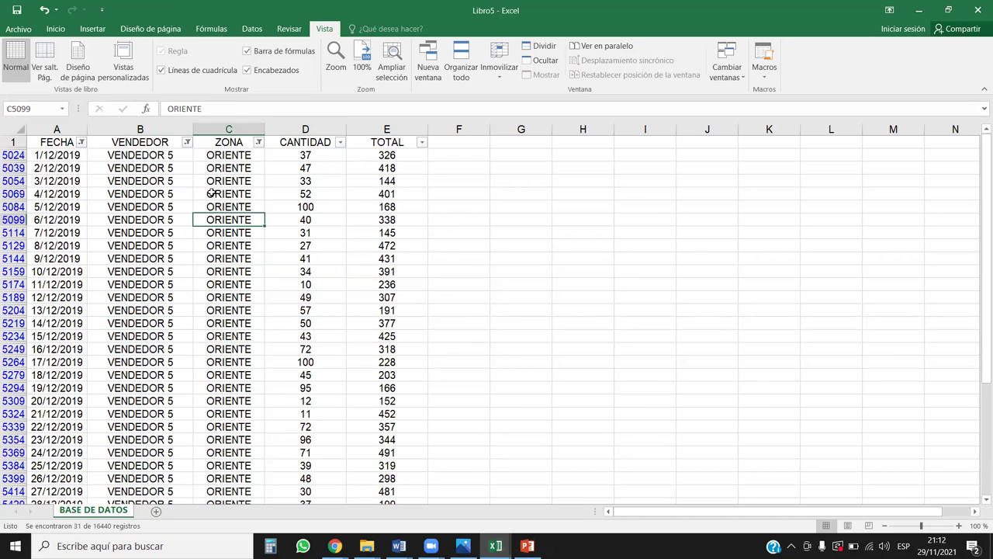
Step: Save the VENDEDOR 5 filter combination as a custom view named V5_ORIENTE_DIC2020
click(124, 62)
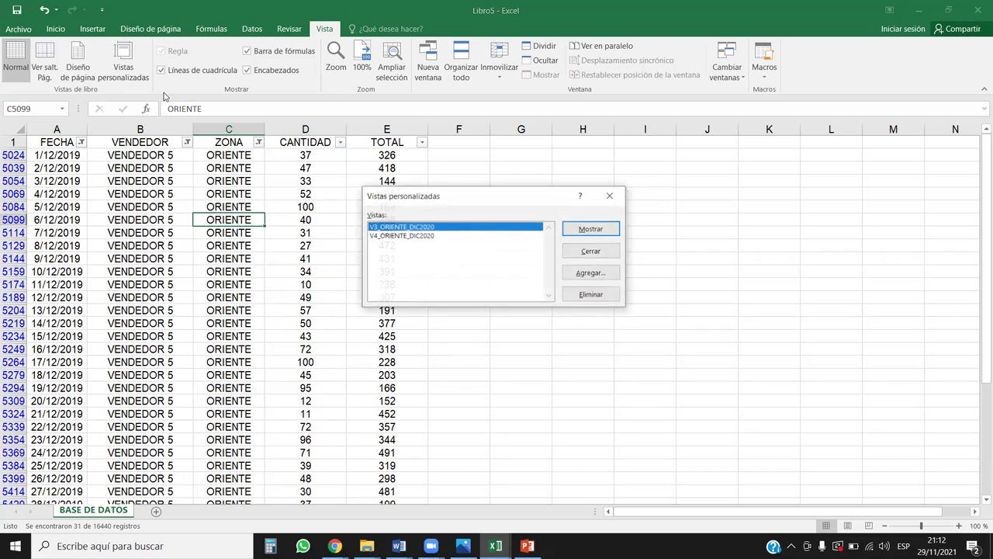
click(591, 272)
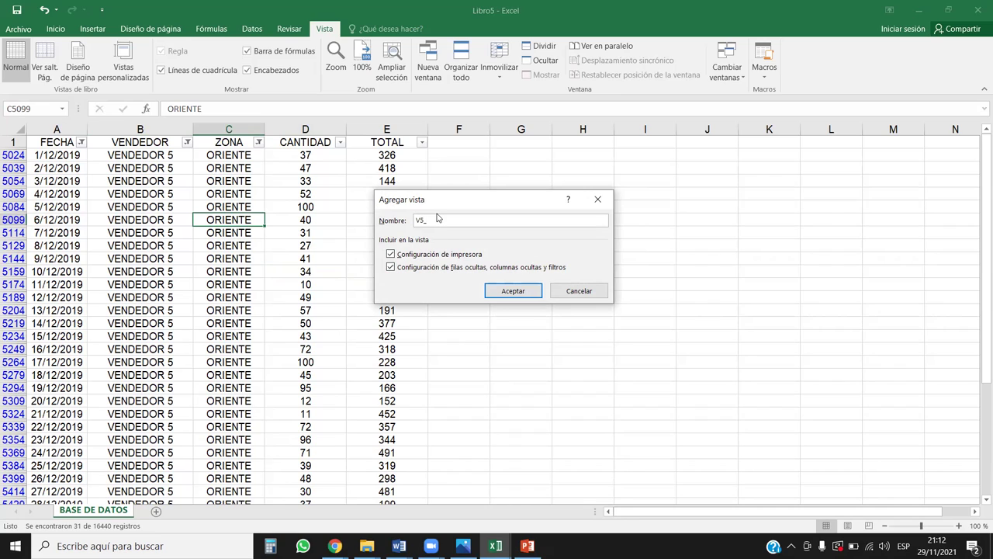
text(ORI)
key(BackSpace)
key(BackSpace)
key(BackSpace)
key(BackSpace)
text(ENT)
click(503, 291)
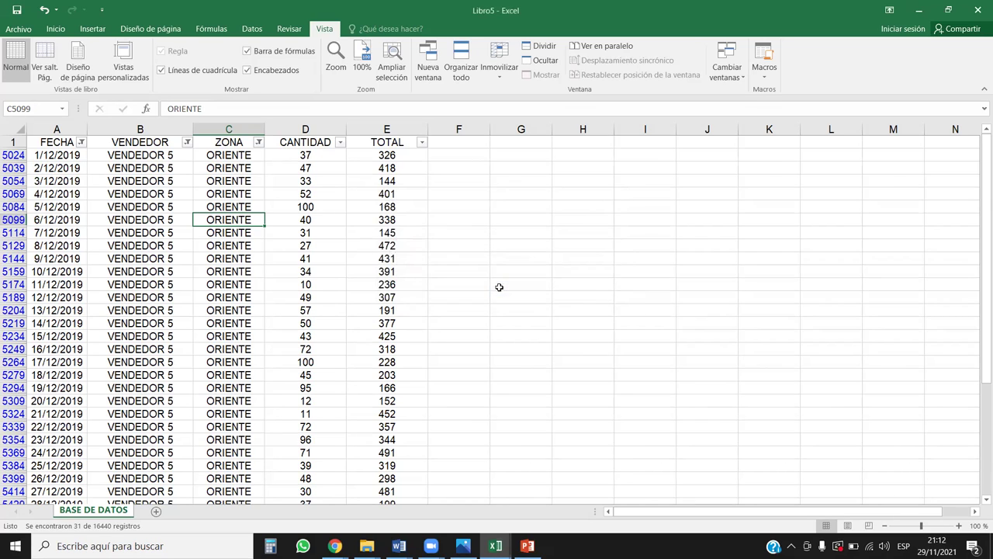
drag(366, 235, 321, 247)
click(320, 267)
click(266, 285)
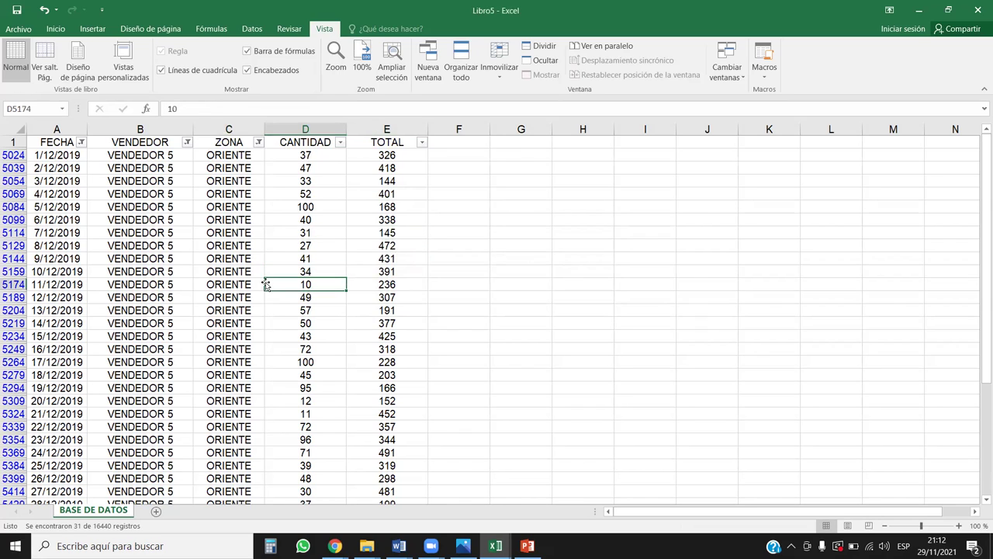
click(195, 234)
Step: Select the header row from FECHA to TOTAL and clear all active filters, keeping the filter controls
drag(64, 144, 406, 144)
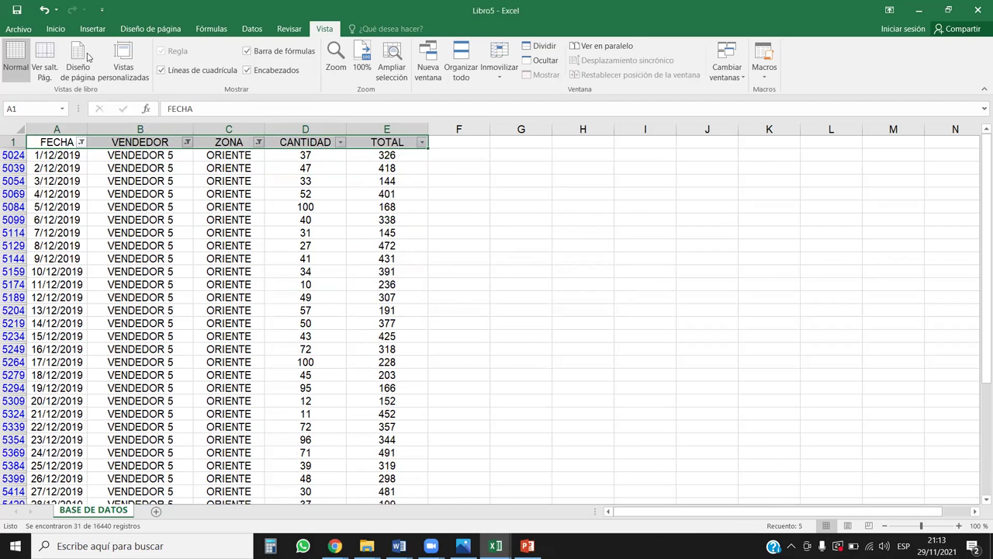
click(20, 29)
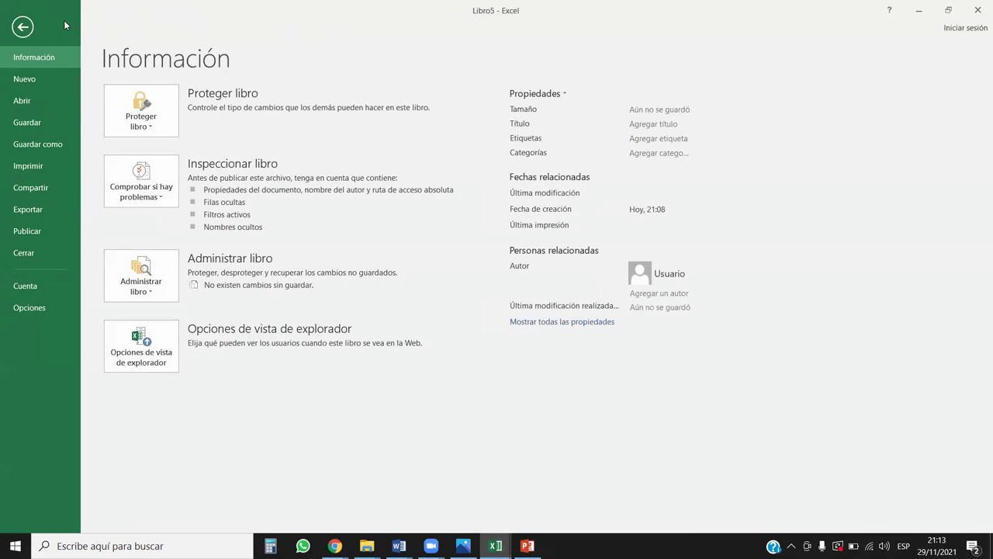
click(28, 31)
click(56, 29)
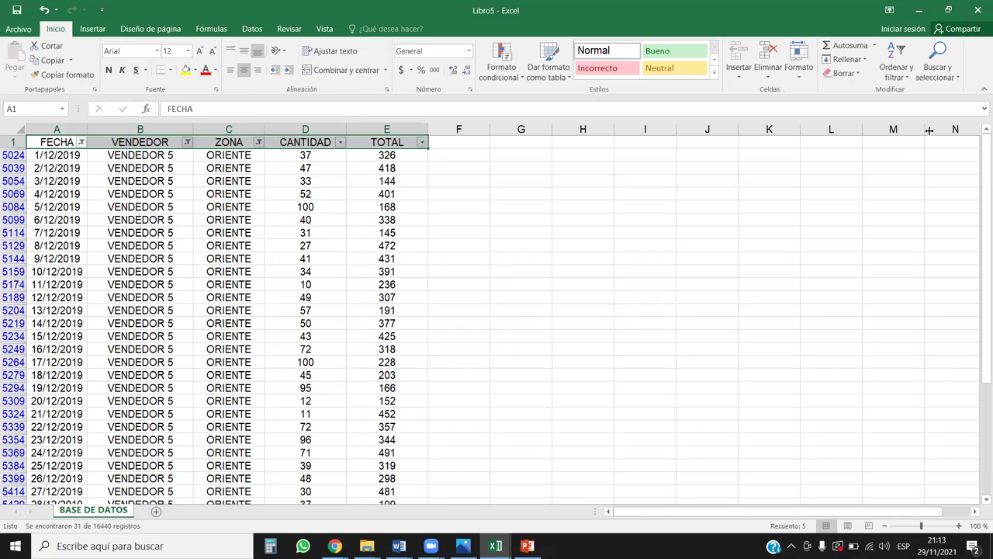
click(906, 76)
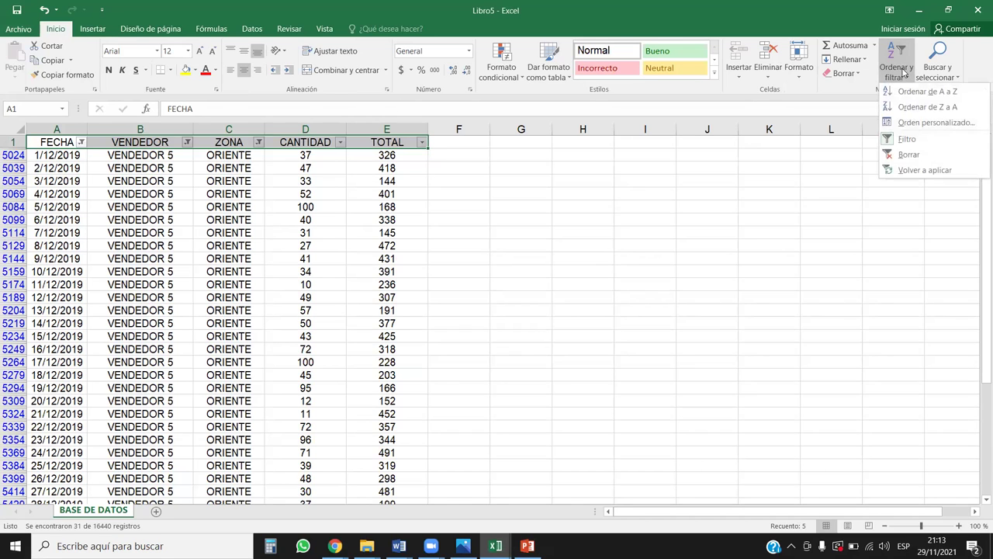
click(908, 154)
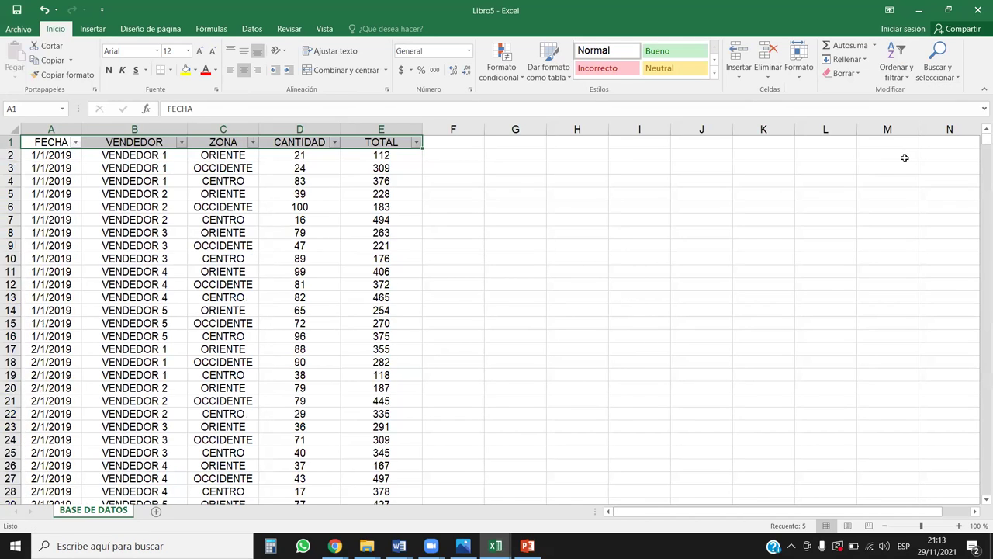
Step: Look through the unfiltered records of the database and return to its first rows
click(141, 256)
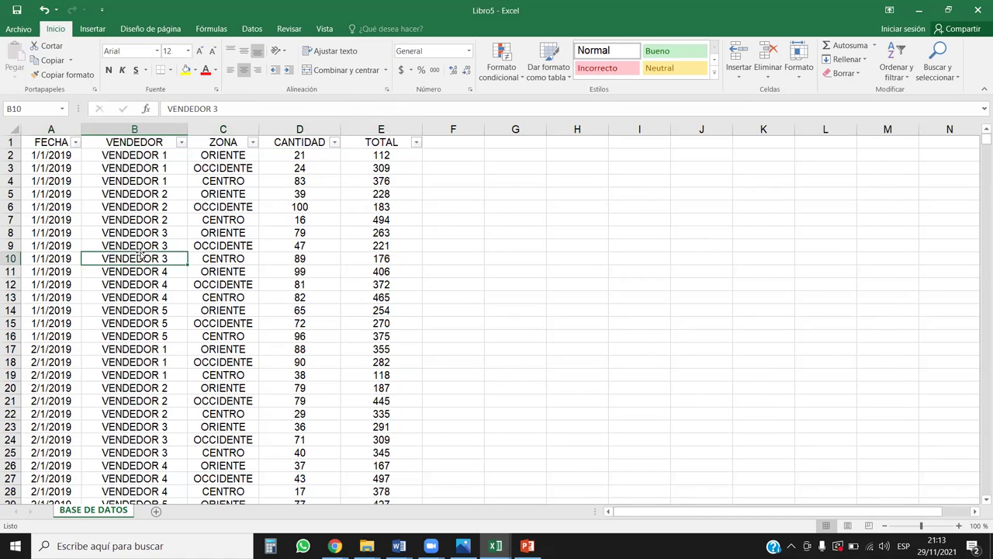
click(231, 248)
click(269, 335)
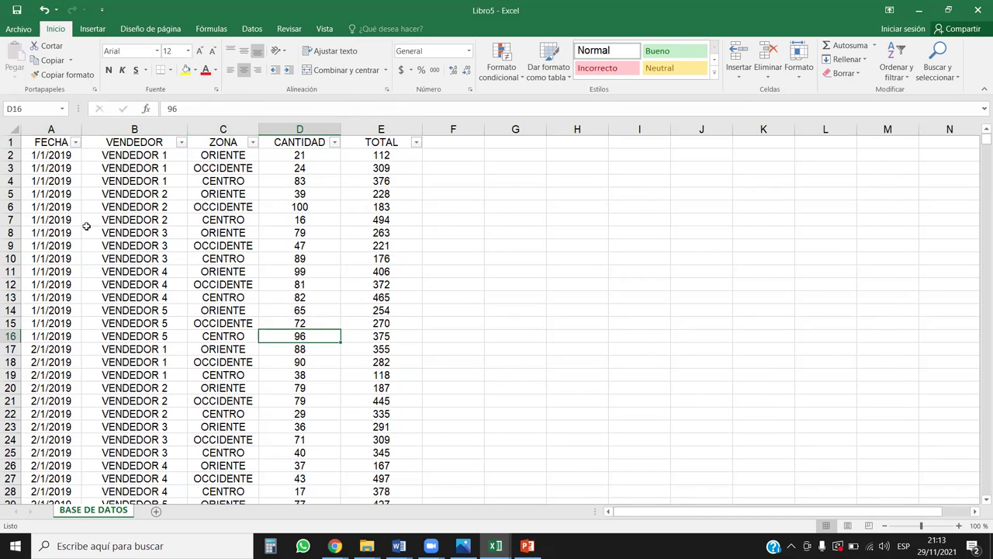
scroll(146, 336, down, 2)
scroll(151, 342, up, 2)
scroll(152, 341, down, 20)
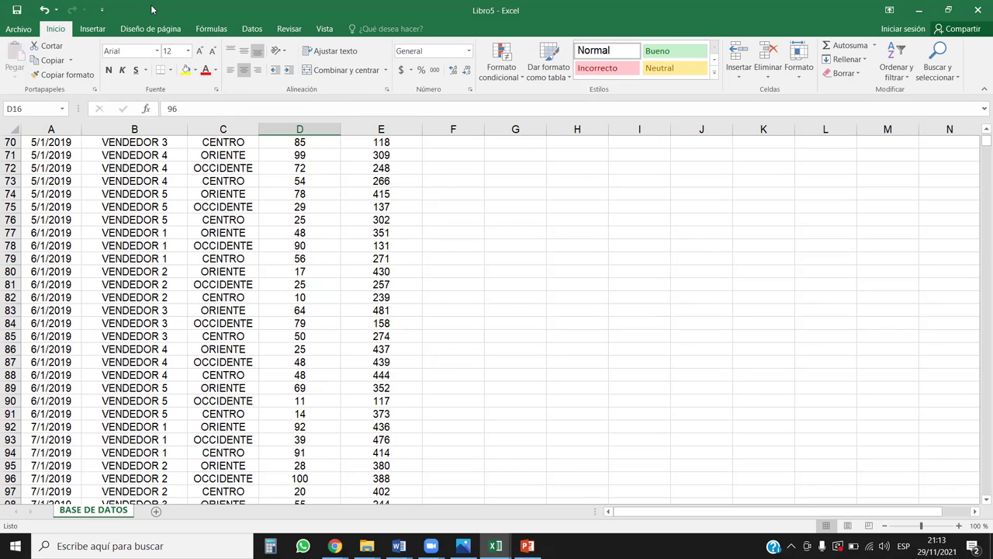
click(210, 269)
scroll(210, 269, up, 20)
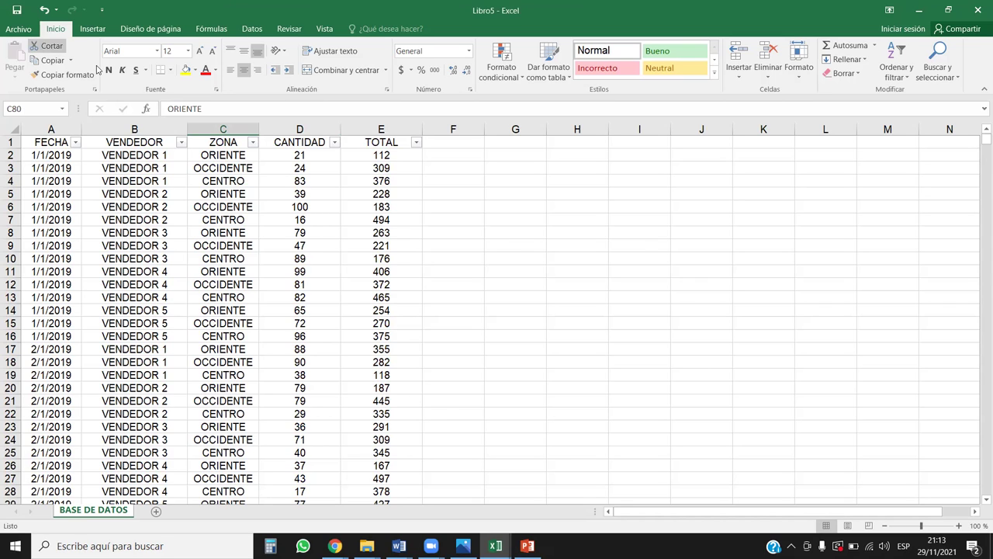
Step: Apply the saved custom view V4_ORIENTE_DIC2020 and check its VENDEDOR, ZONA and FECHA columns
click(325, 29)
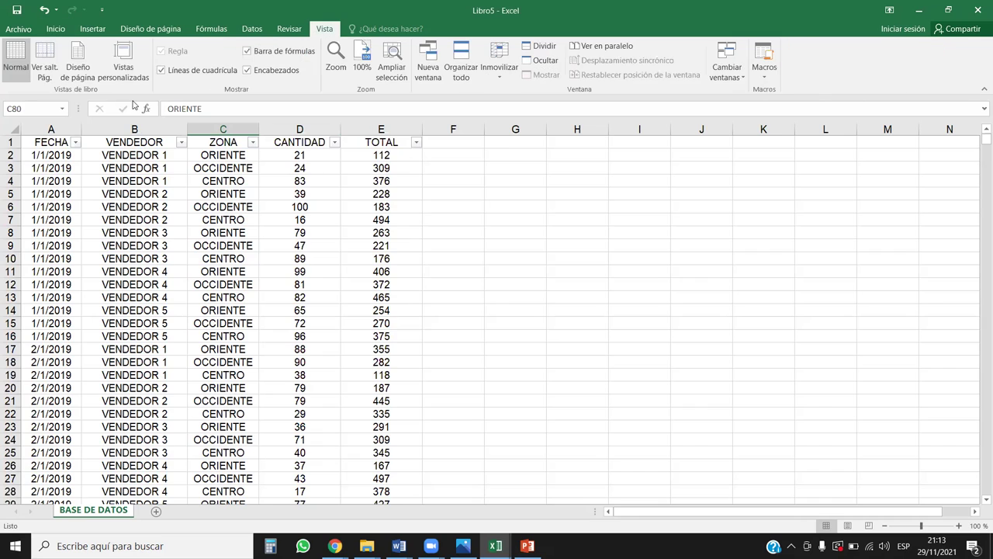
click(123, 70)
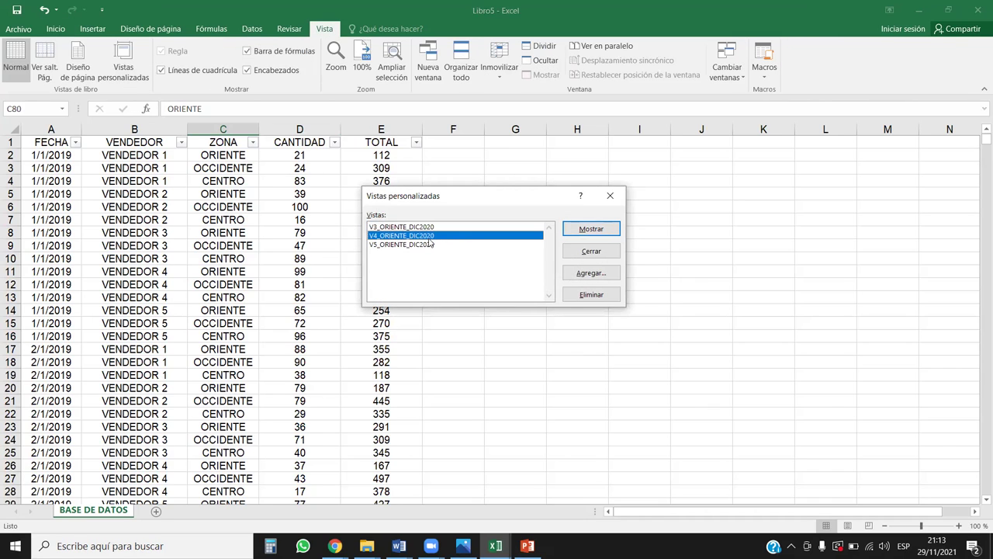
click(615, 229)
click(129, 193)
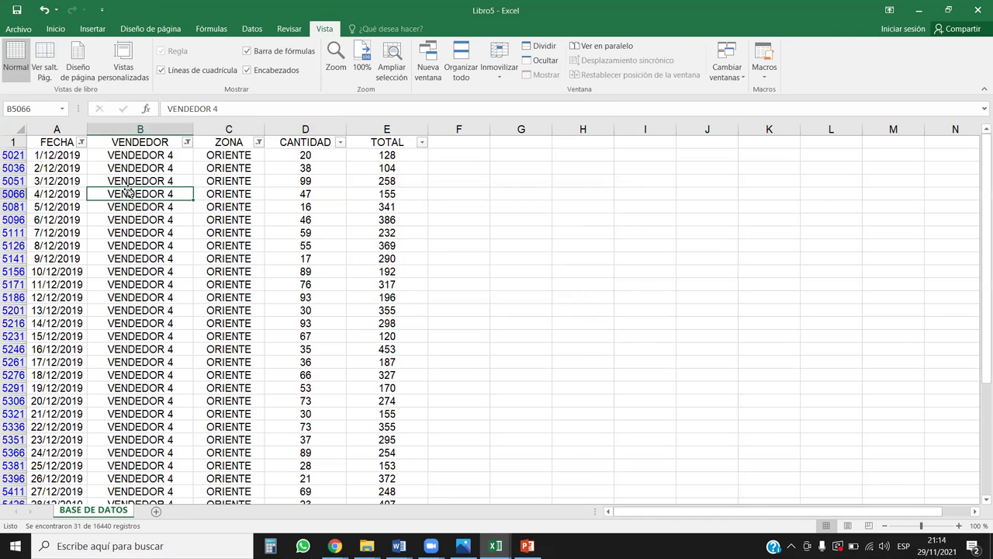
click(159, 139)
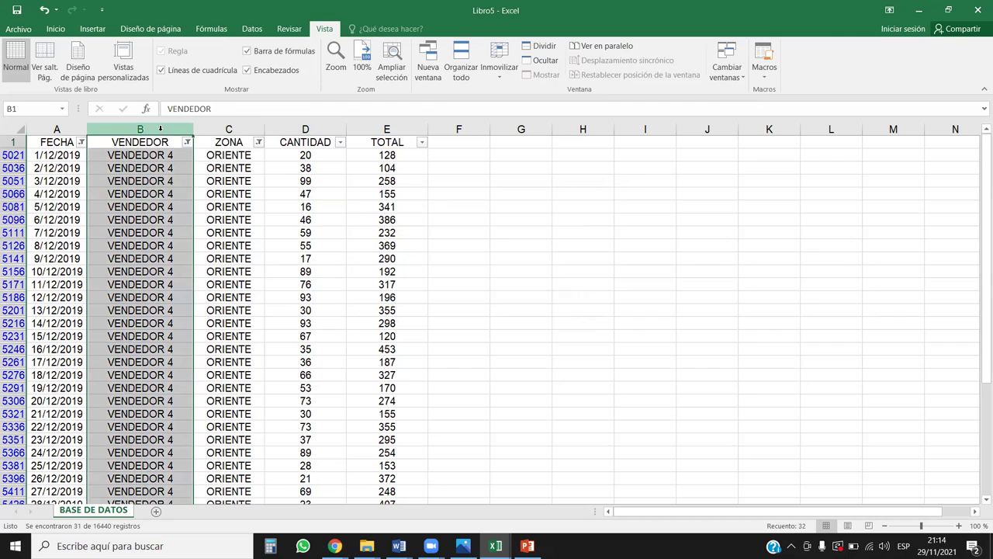
click(221, 166)
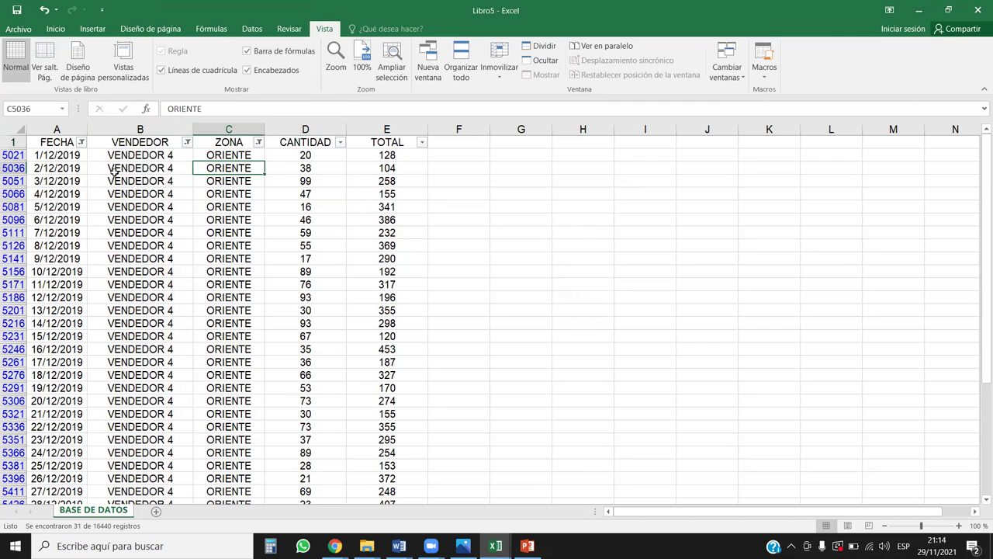
click(54, 172)
click(67, 130)
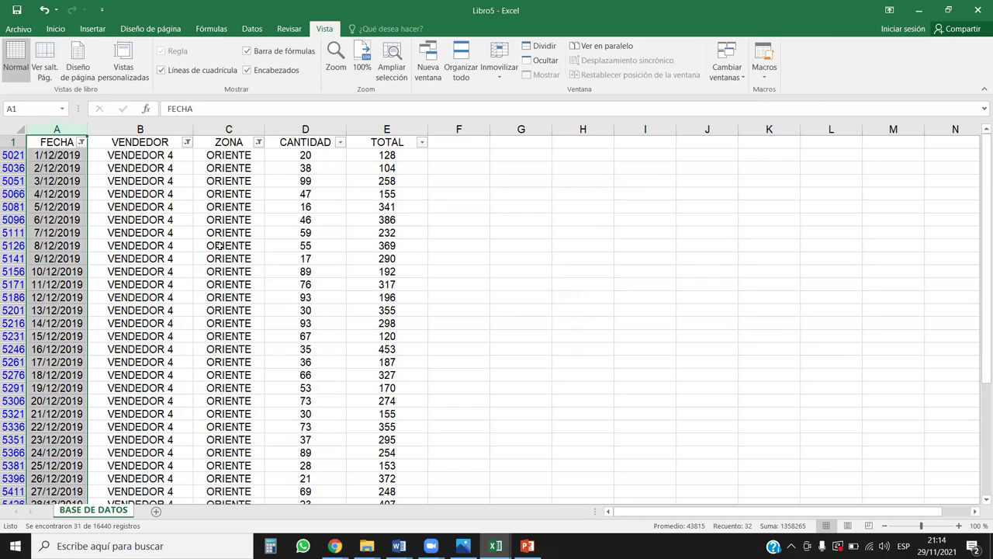
Step: Switch the sheet to the custom view V3_ORIENTE_DIC2020 and check the sellers in the VENDEDOR column
click(134, 66)
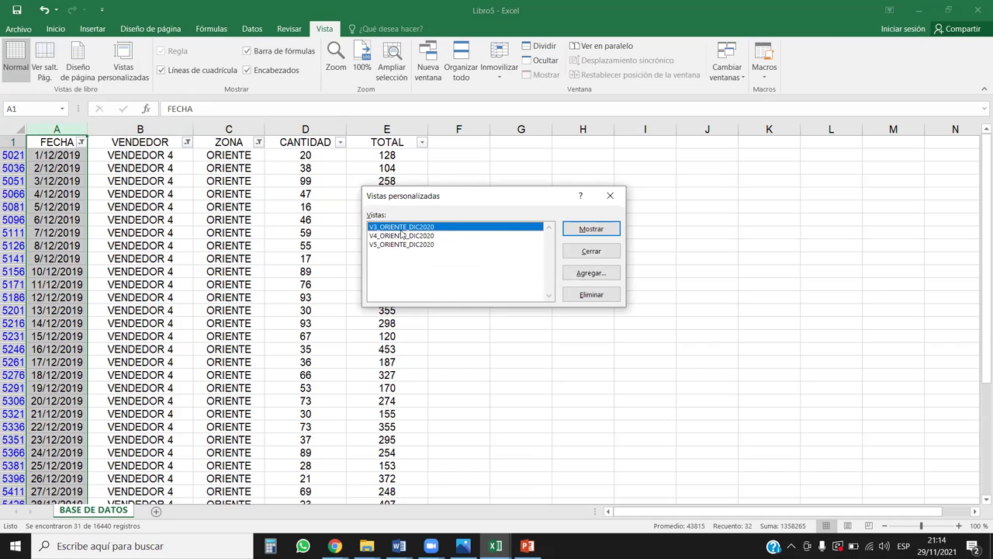
click(591, 229)
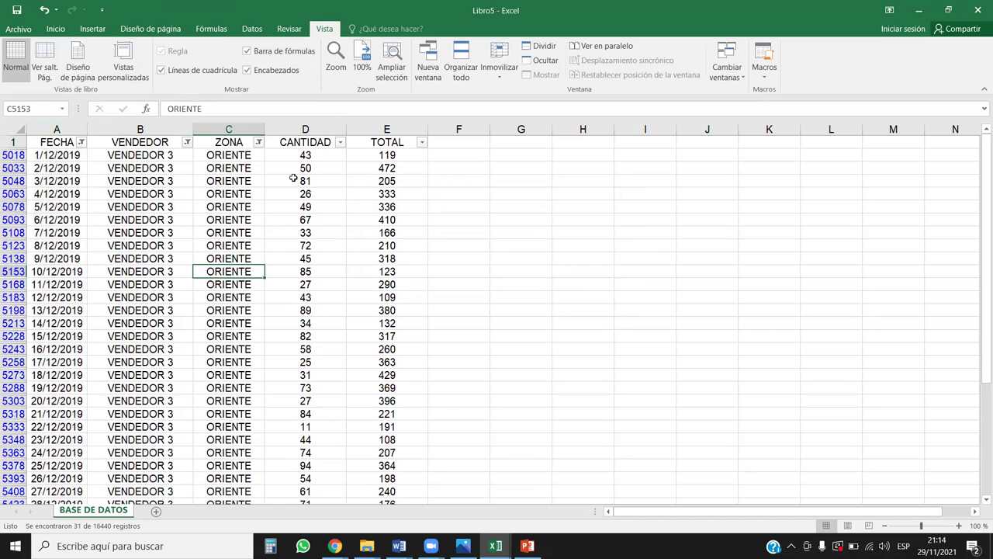
drag(172, 158, 152, 384)
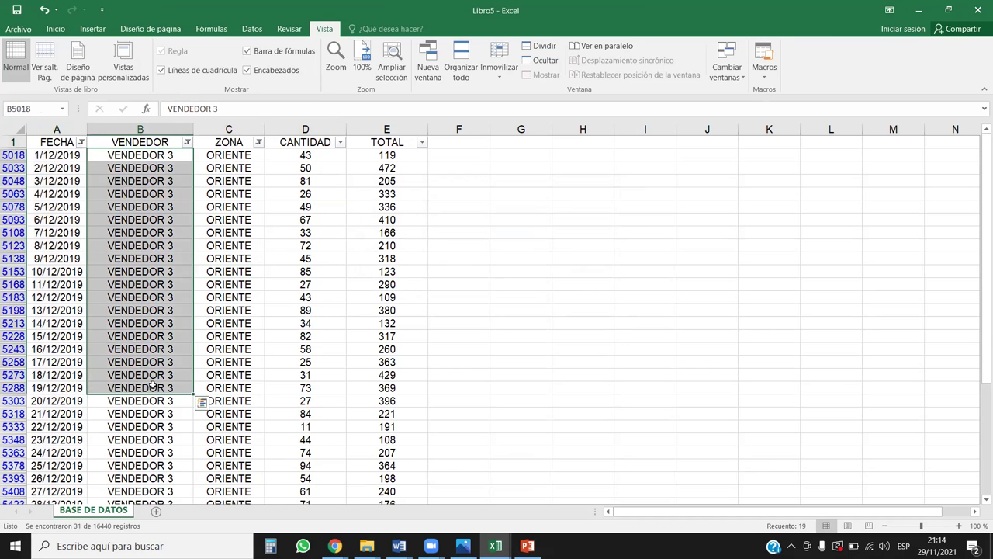
Step: Switch the sheet to the custom view V5_ORIENTE_DIC2020
click(124, 66)
click(486, 243)
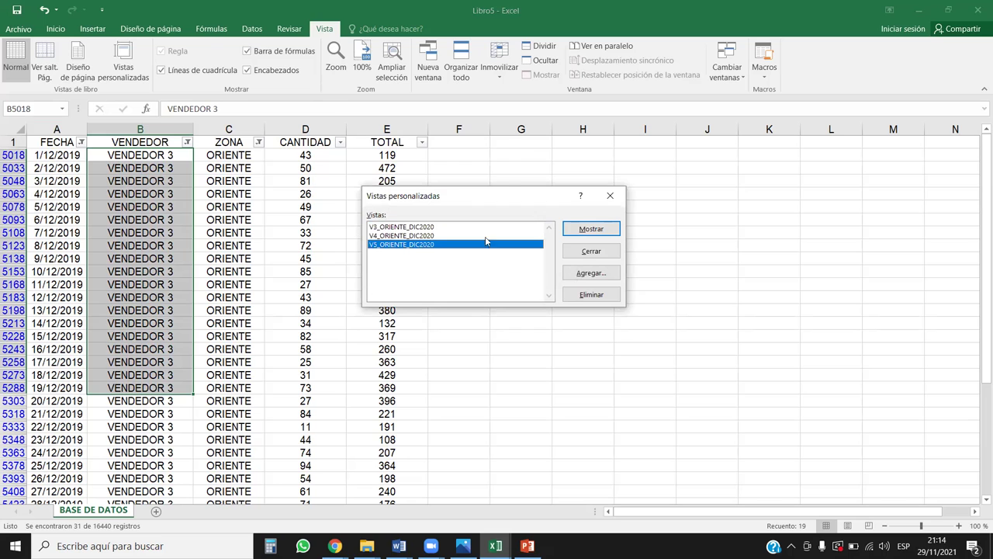
click(590, 229)
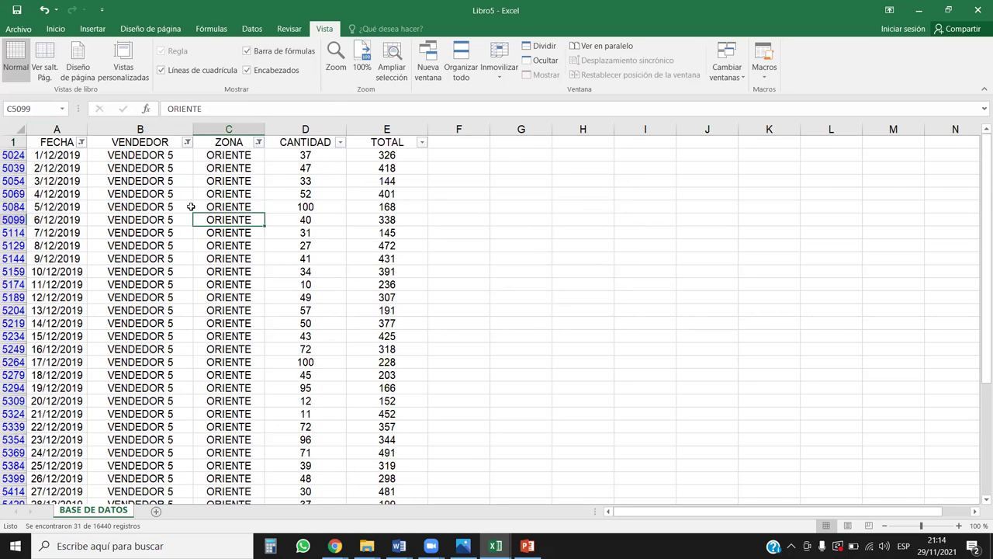
Step: Return the sheet to the saved custom view V4_ORIENTE_DIC2020
click(139, 69)
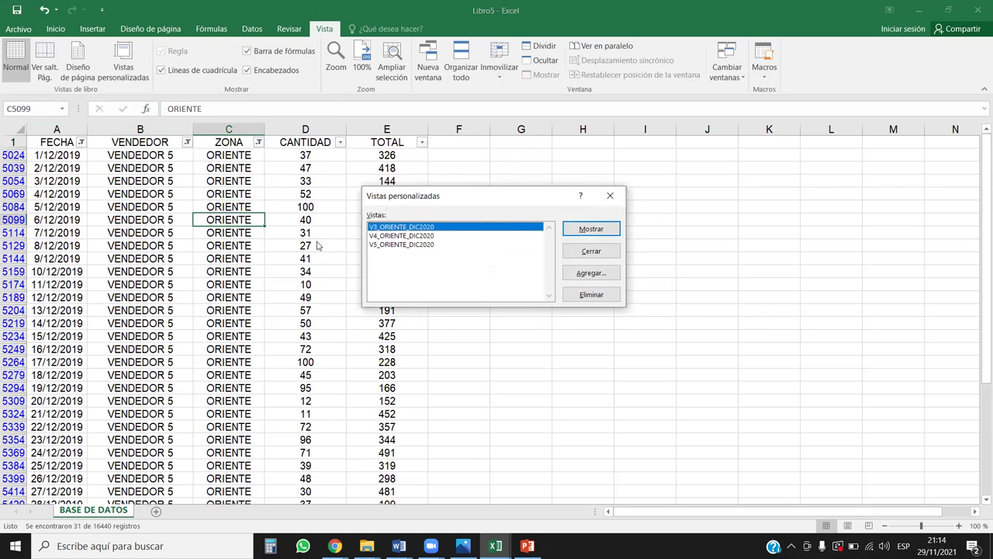
click(436, 236)
click(592, 229)
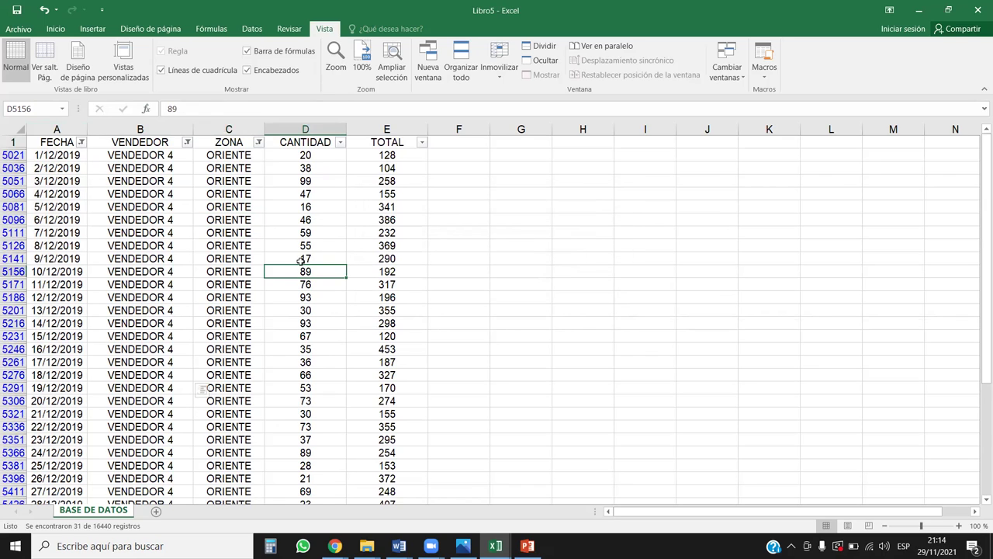
drag(200, 340, 190, 348)
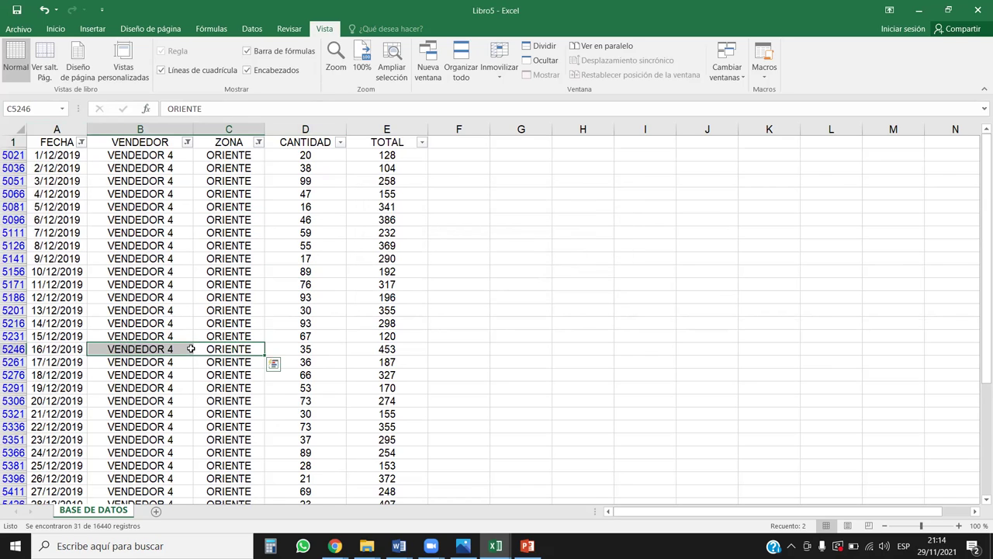
Step: Clear all the active filters from the table on the BASE DE DATOS sheet
click(123, 71)
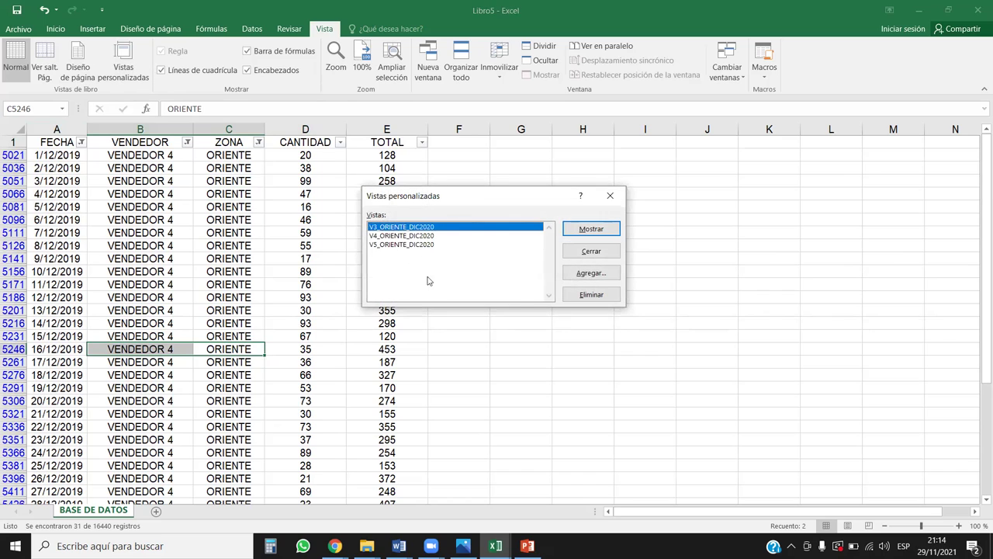
click(591, 251)
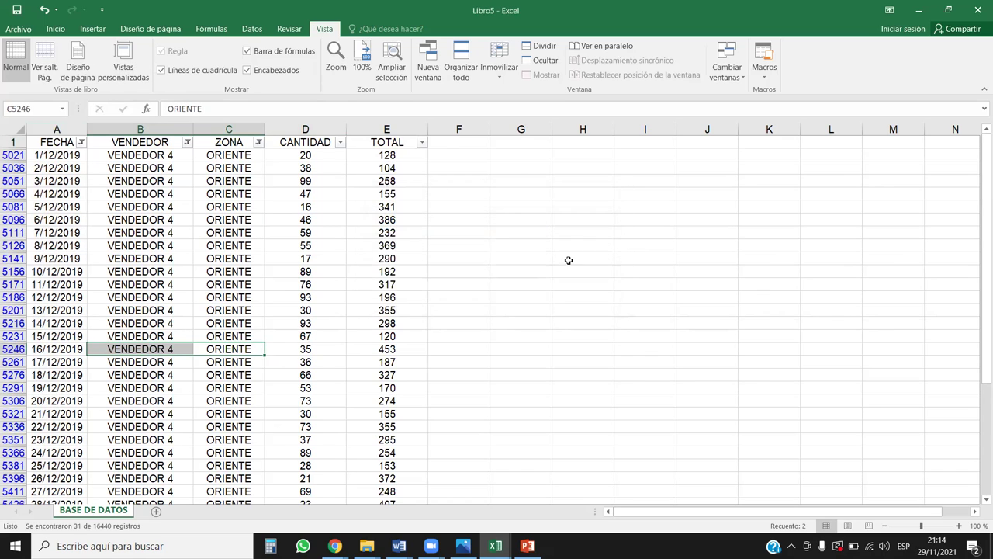
click(229, 258)
click(140, 232)
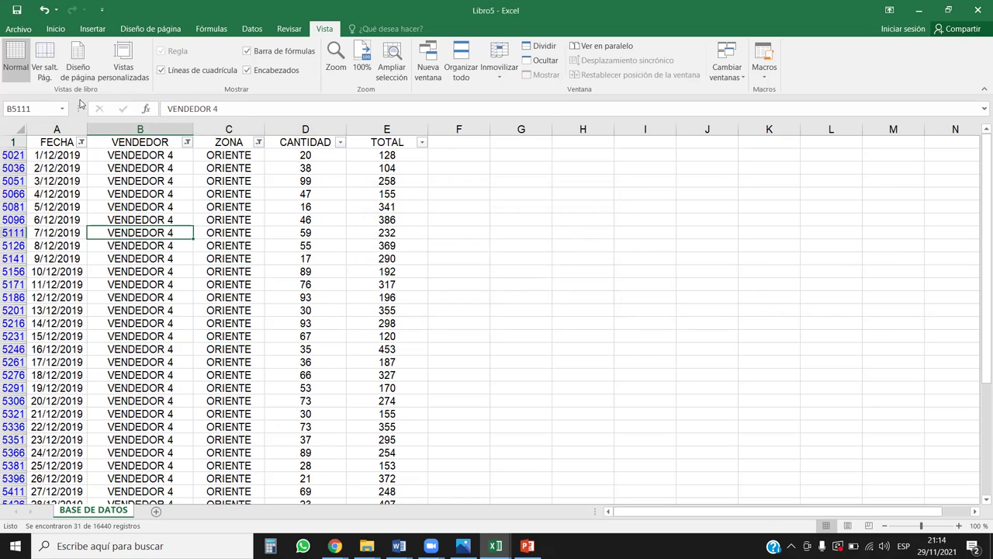
click(55, 28)
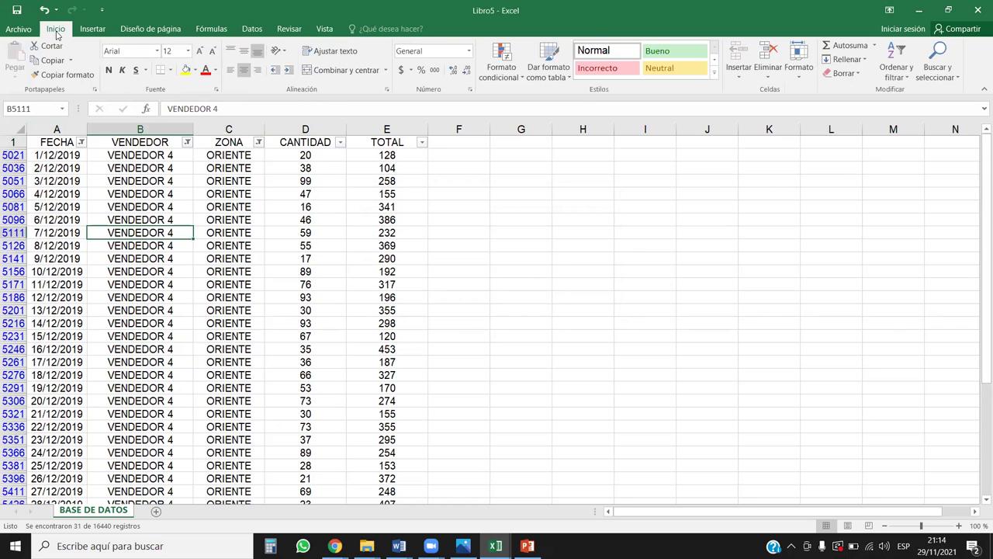
click(897, 68)
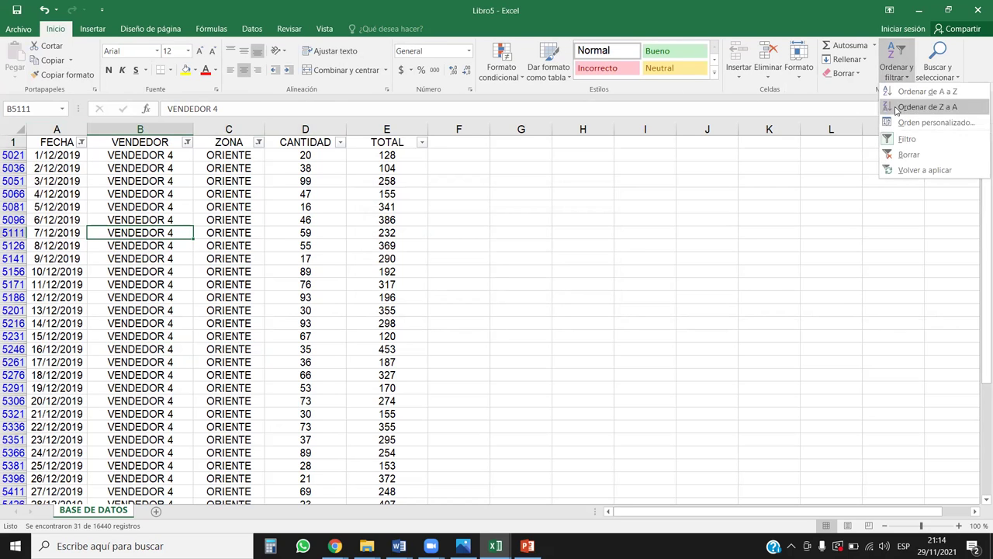
click(897, 156)
click(307, 222)
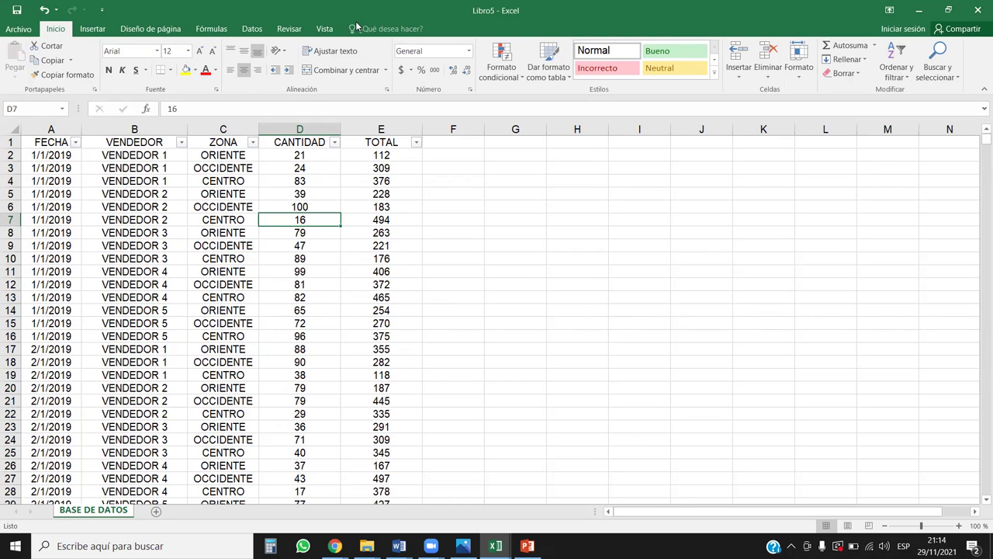
Step: Examine the extent of the unfiltered table out to its last row and outer columns, finishing at cell A1
key(ctrl+Down)
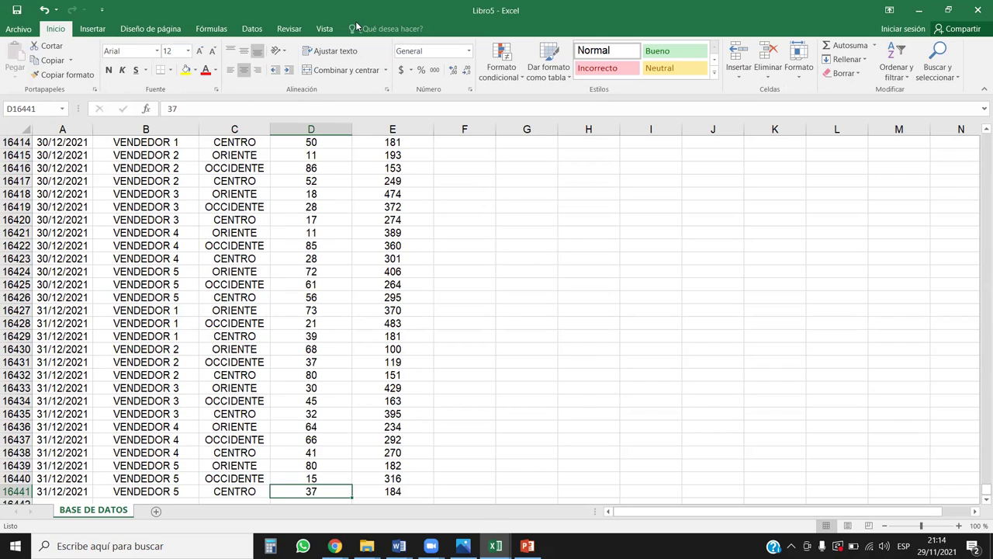
key(ctrl+Left)
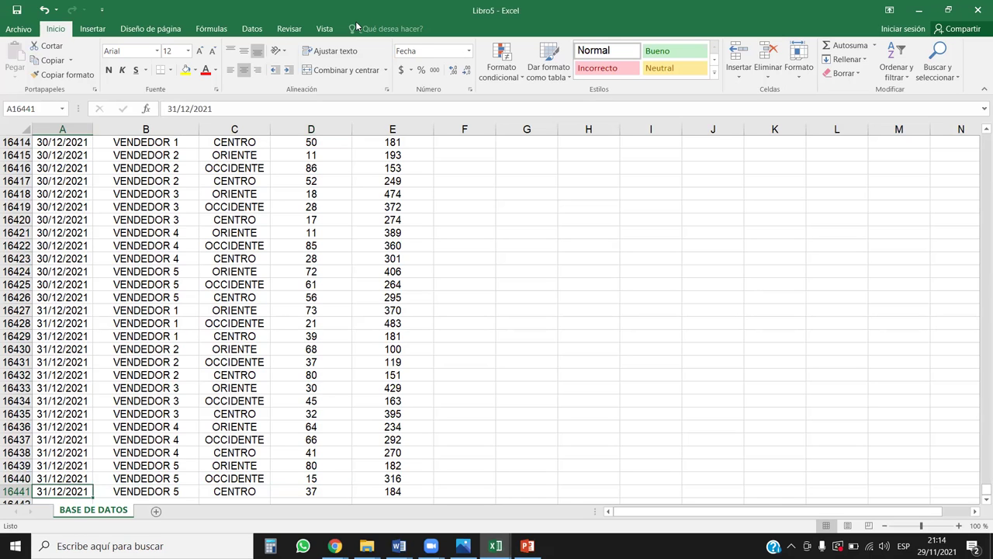
key(ctrl+Right)
key(ctrl+Left)
key(ctrl+Up)
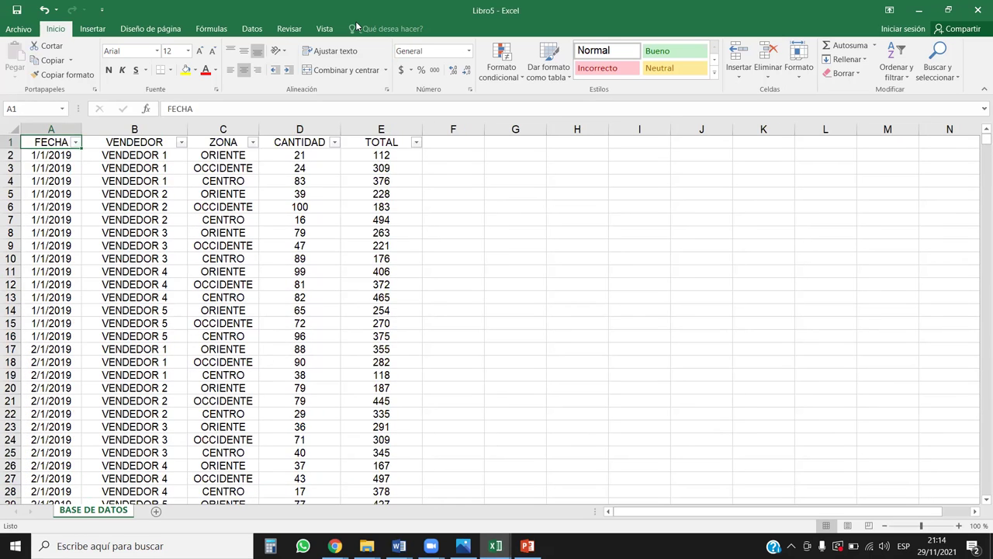
key(Down)
key(Up)
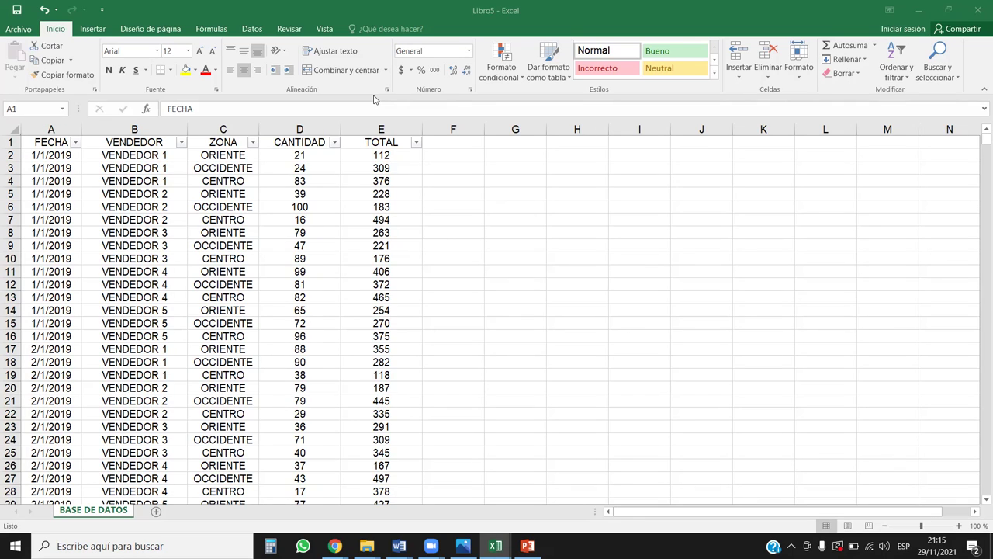
Step: Apply the saved custom view V4_ORIENTE_DIC2020 to the unfiltered table
click(324, 31)
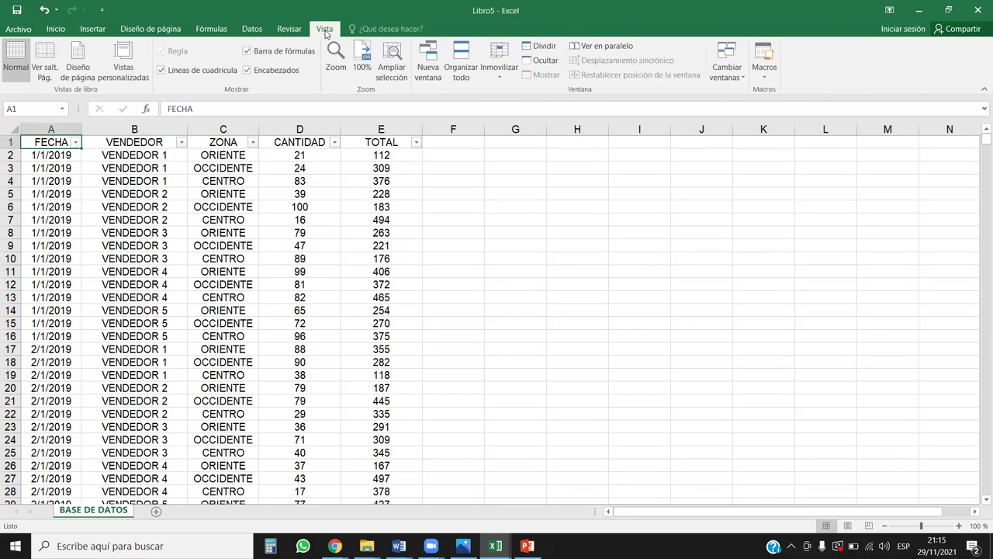
click(129, 79)
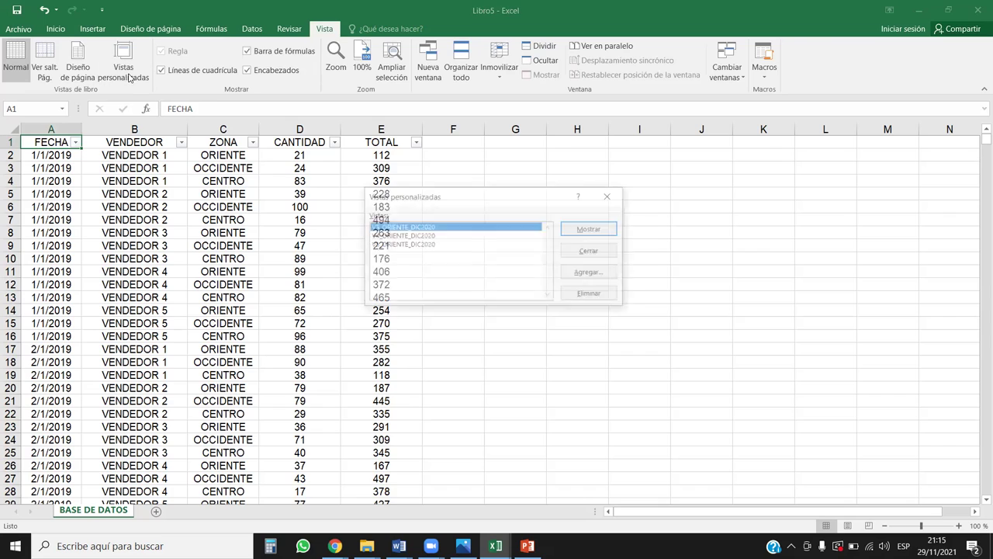
click(407, 235)
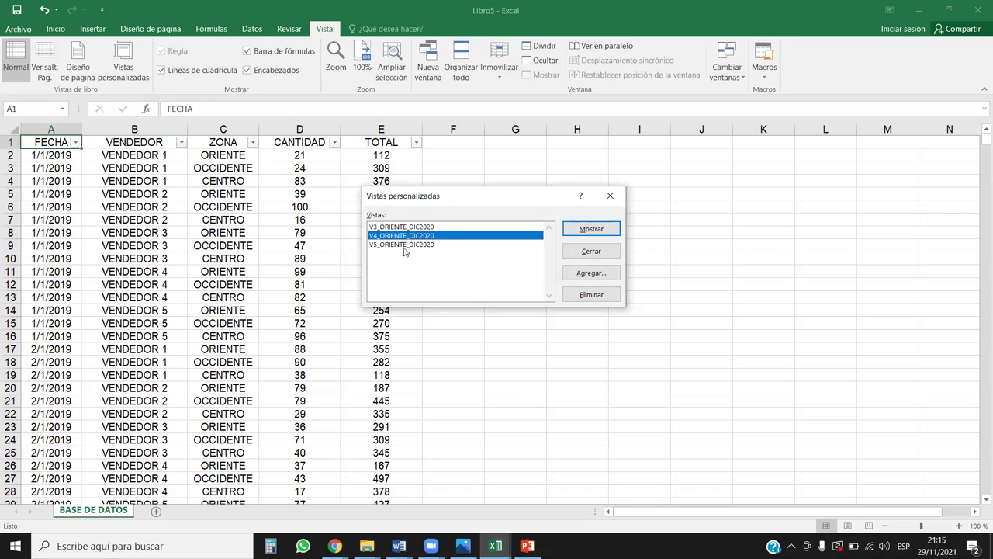
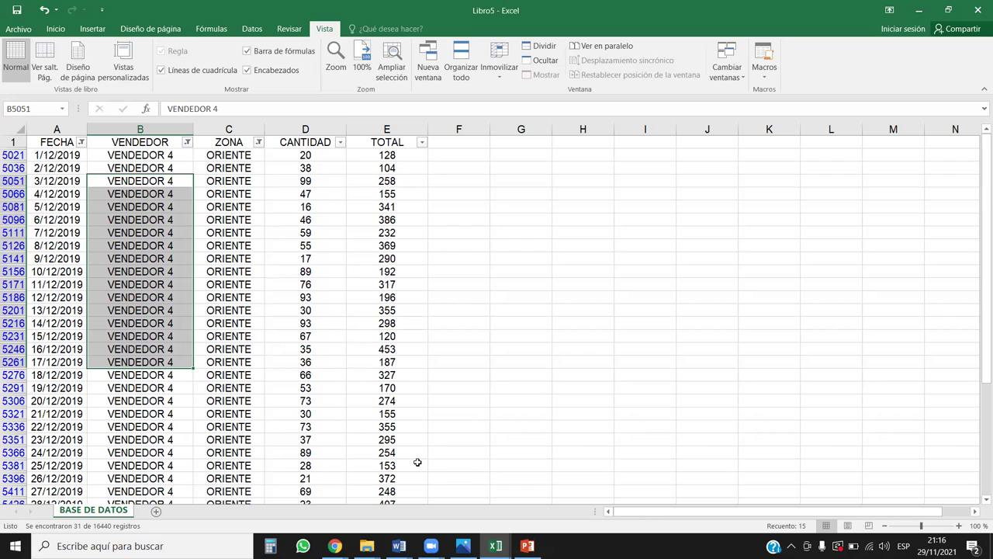
Step: Examine the VENDEDOR, ZONA, FECHA and CANTIDAD columns of the recalled view
click(180, 301)
click(176, 233)
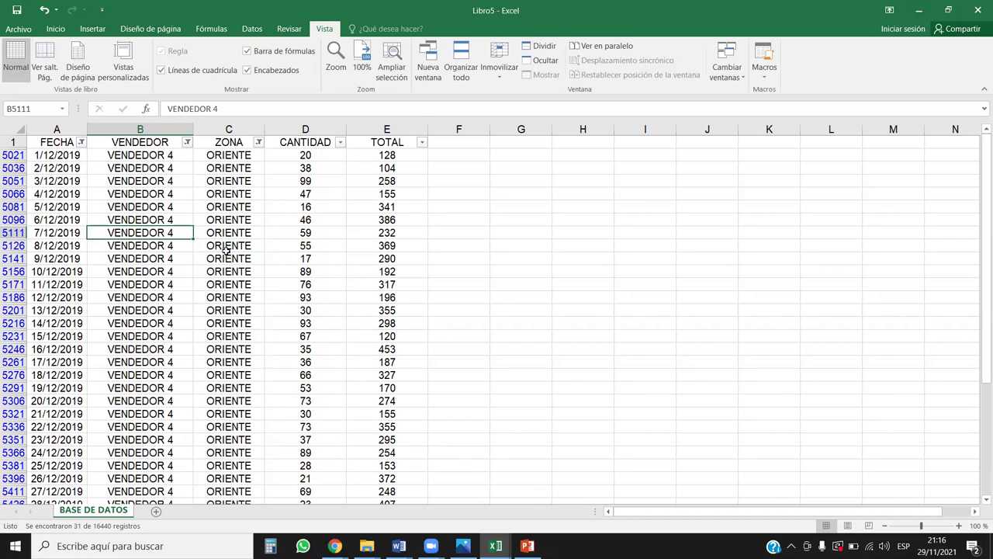
drag(159, 159, 159, 165)
drag(157, 293, 158, 322)
drag(229, 156, 229, 322)
drag(56, 181, 68, 321)
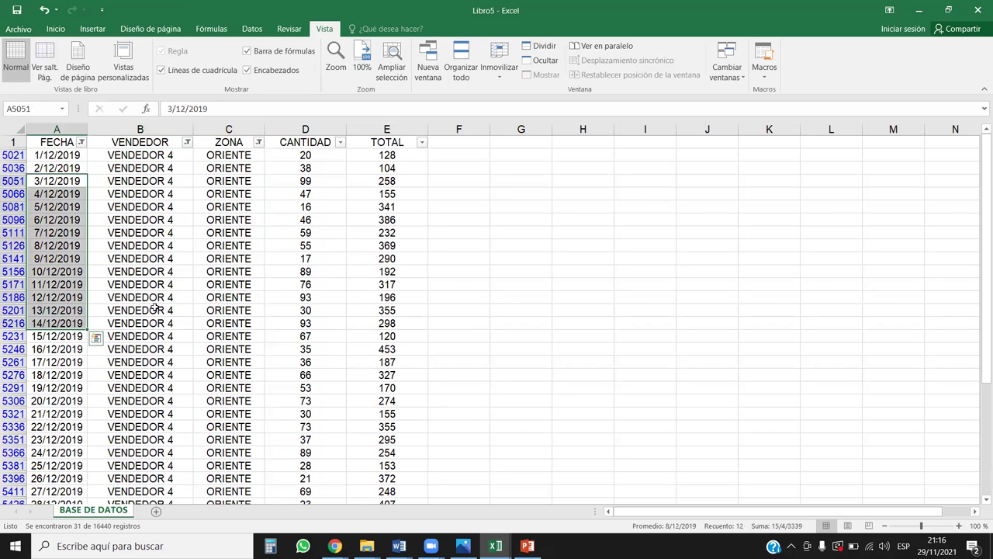
click(315, 191)
click(314, 155)
drag(314, 155, 316, 372)
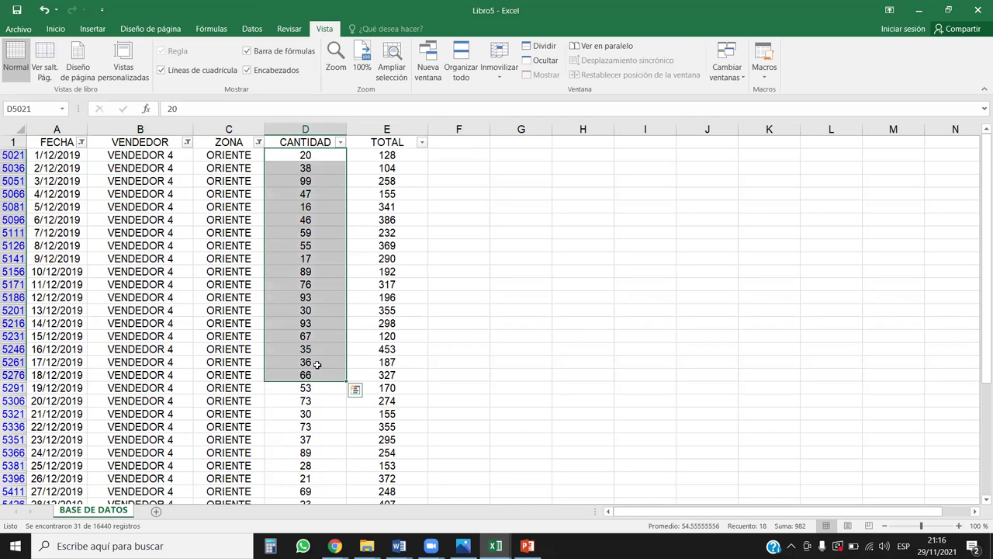
Step: Filter the CANTIDAD column to values greater than 50 and check the remaining rows
click(342, 142)
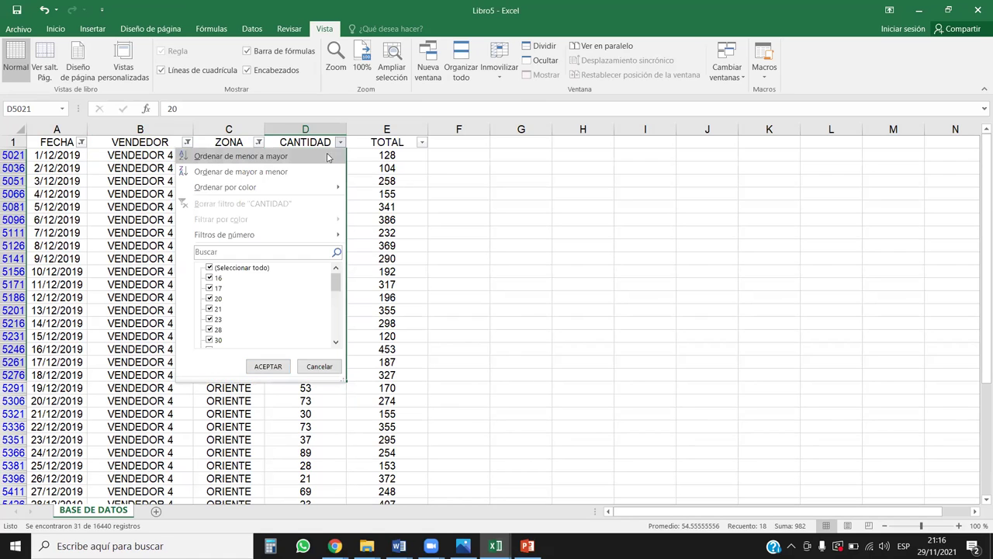
mouse_move(282, 234)
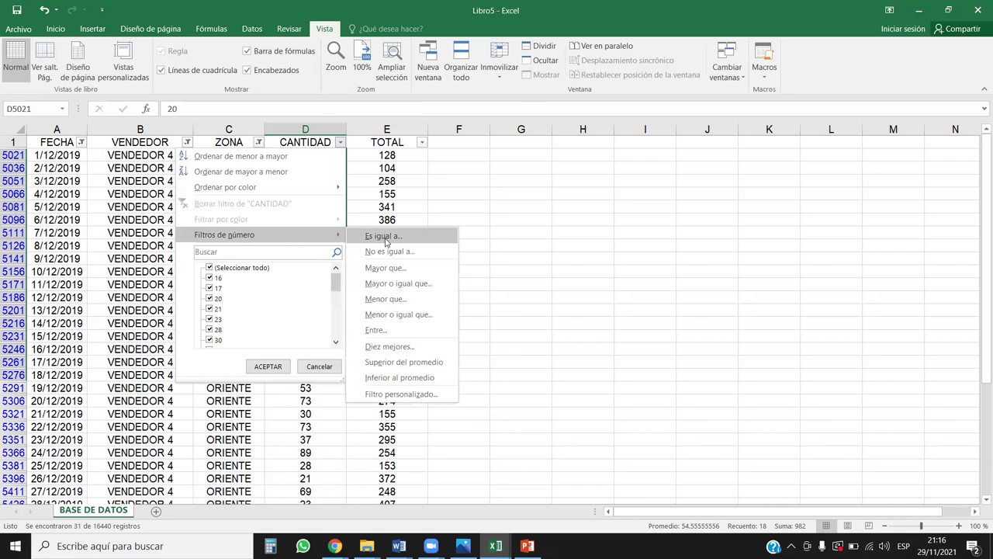
click(393, 269)
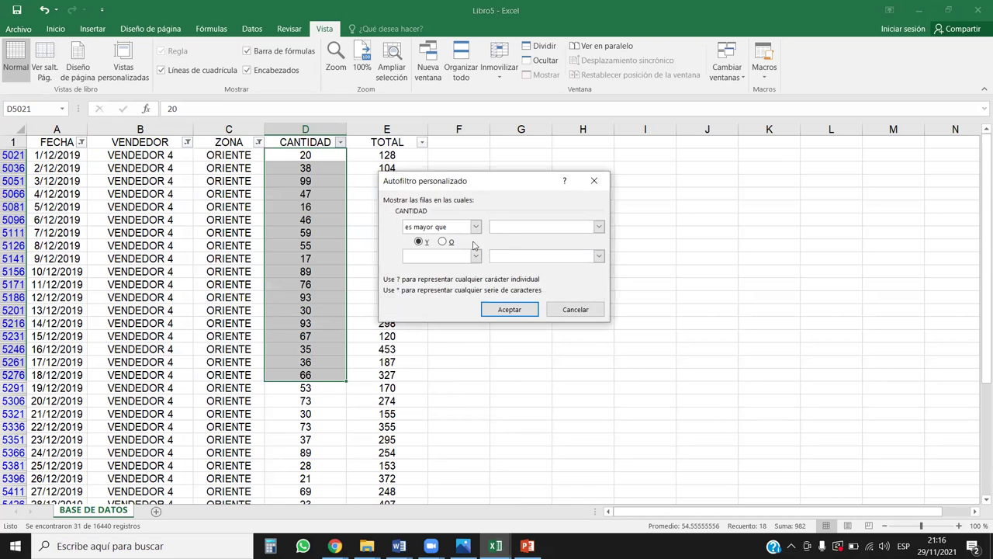
text(80)
drag(505, 225, 479, 226)
text(50)
click(512, 308)
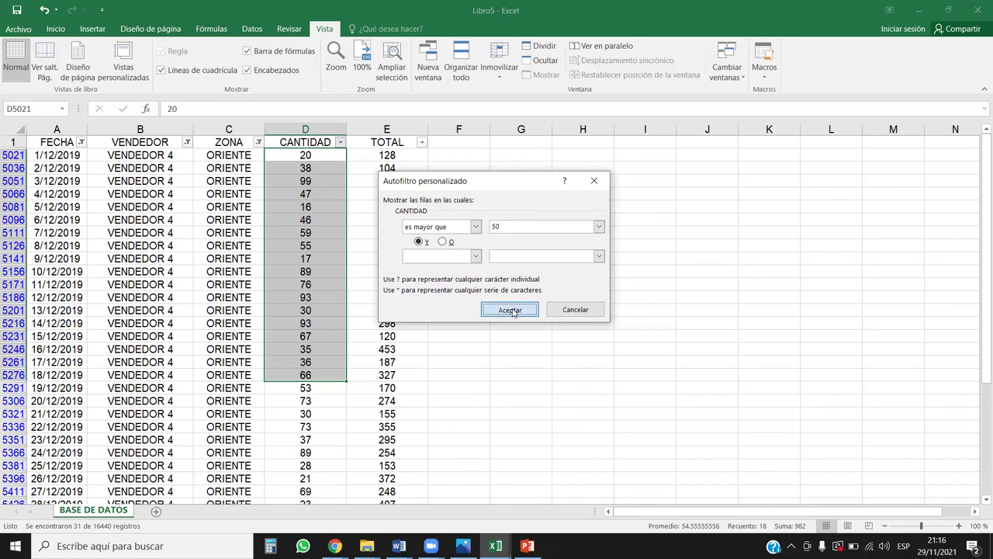
click(311, 360)
drag(311, 154, 313, 337)
drag(311, 271, 278, 426)
click(279, 426)
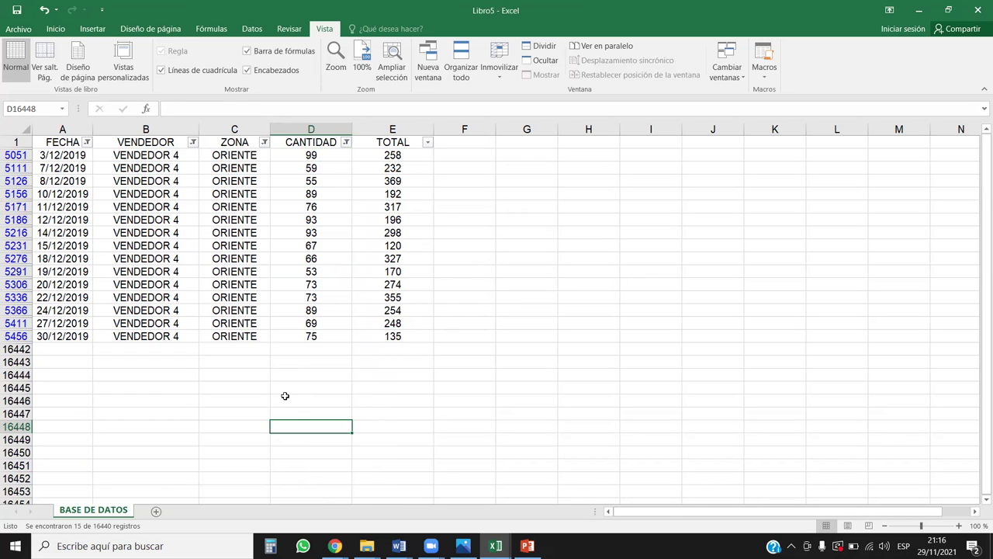
Step: Reapply the custom view V4_ORIENTE_DIC2020 and check the filter options of the CANTIDAD column
click(122, 56)
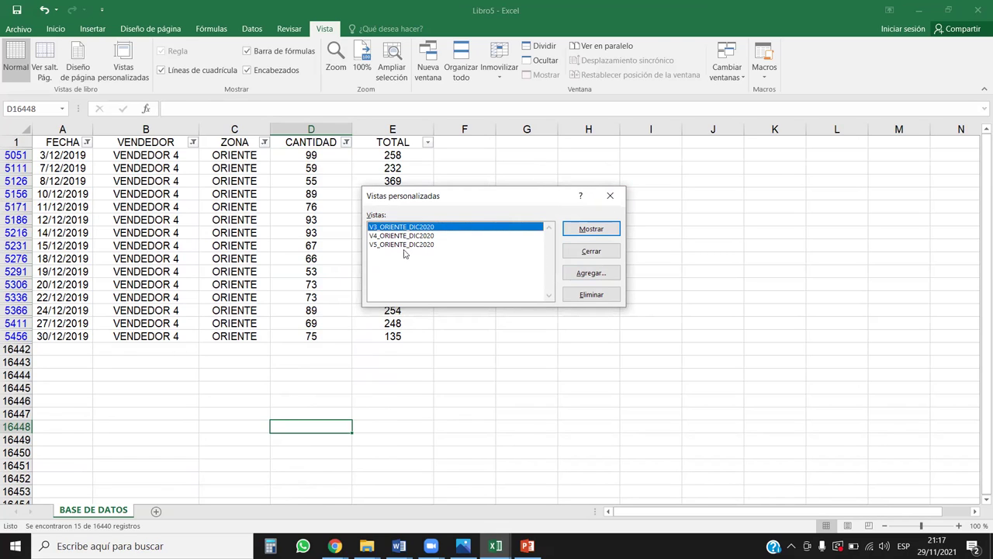
drag(464, 197, 577, 174)
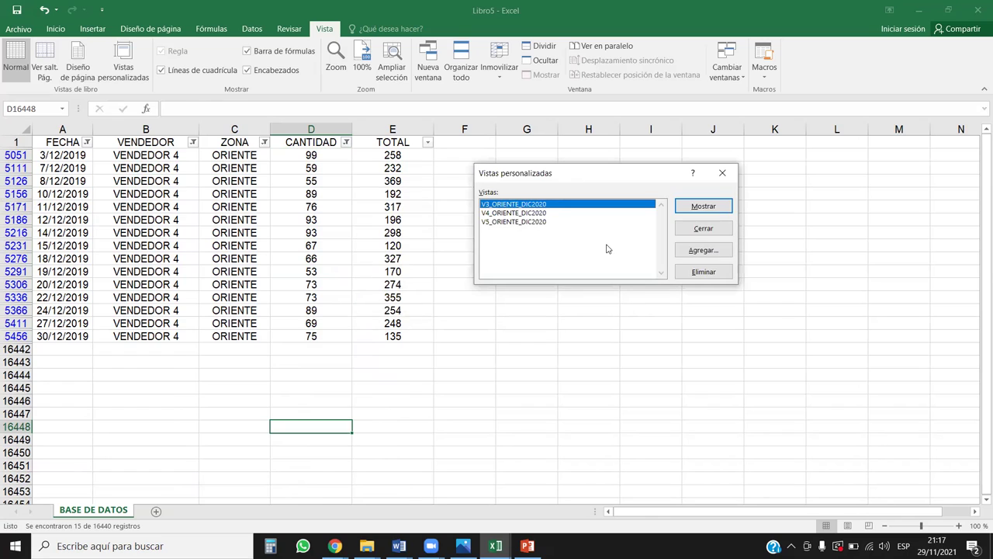
click(532, 213)
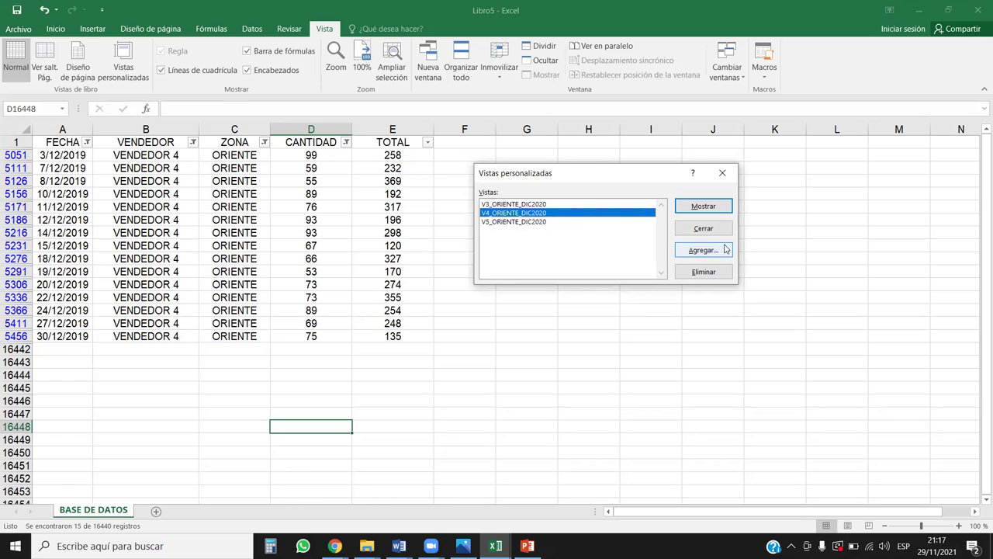
click(704, 206)
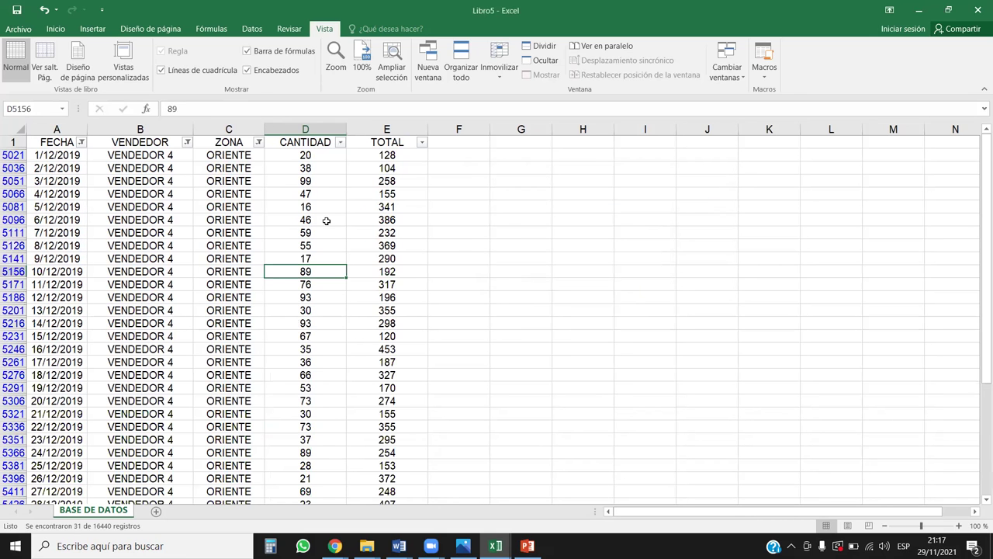
click(340, 142)
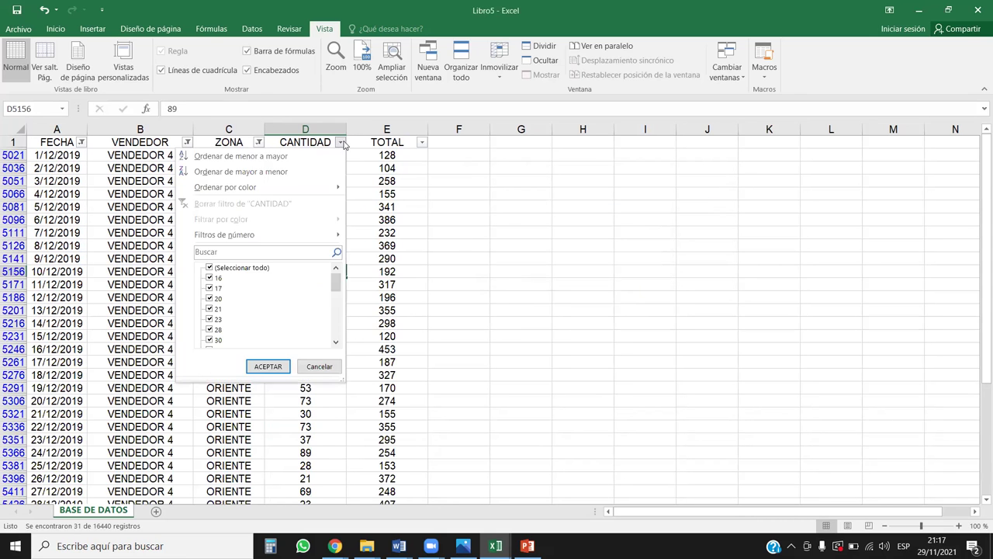
click(357, 166)
drag(328, 203, 326, 193)
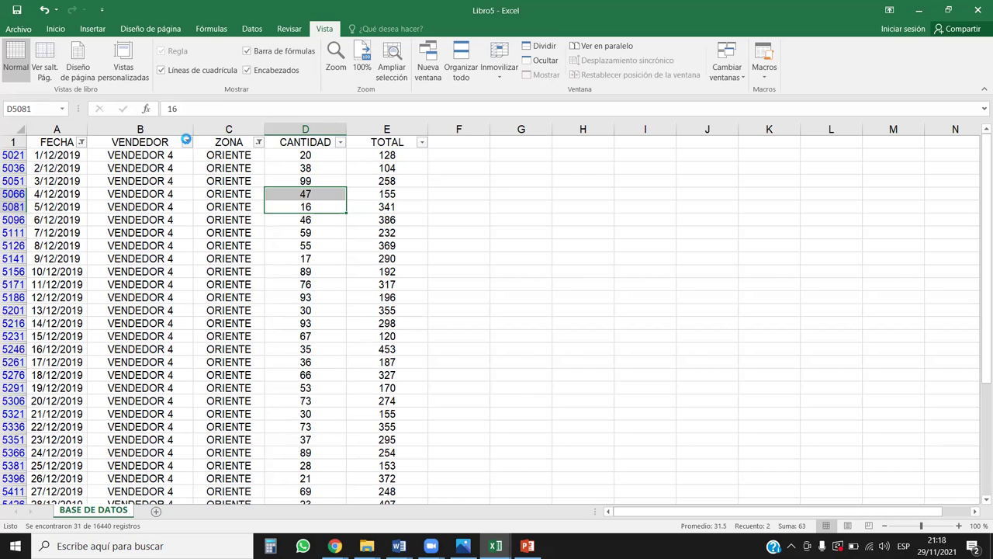
Step: Change the VENDEDOR filter to show only VENDEDOR 1
click(187, 140)
click(56, 308)
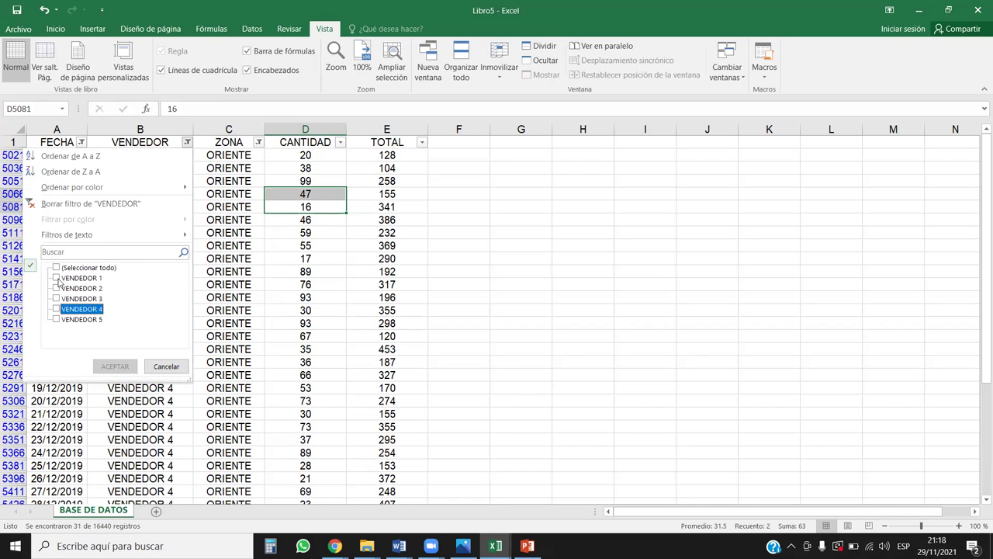
click(56, 278)
click(114, 366)
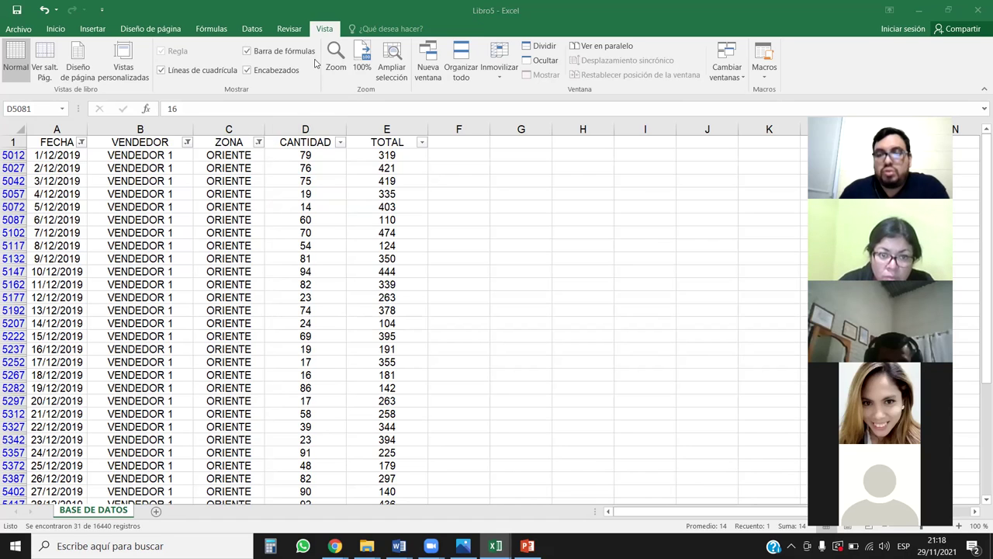
drag(899, 109, 896, 47)
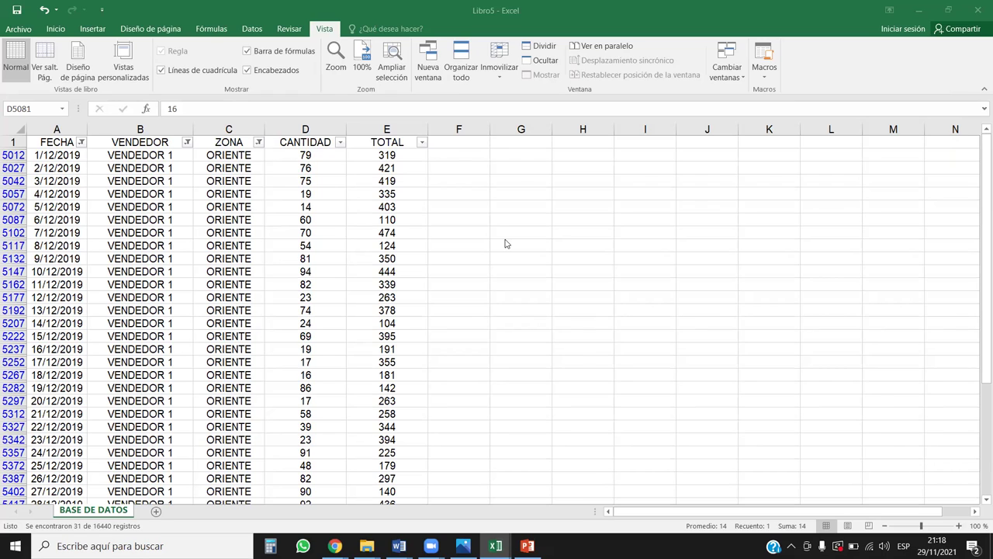
Step: Switch to the course page in Chrome and read lesson 3.3 on the data form tool (Herramienta formulario de datos)
mouse_move(334, 545)
click(431, 486)
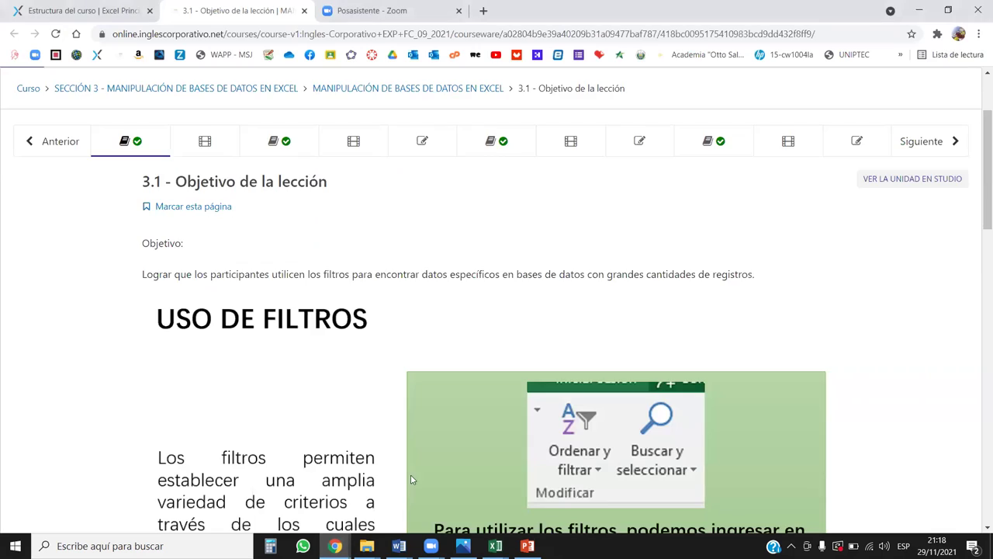
scroll(370, 402, down, 3)
scroll(369, 402, up, 3)
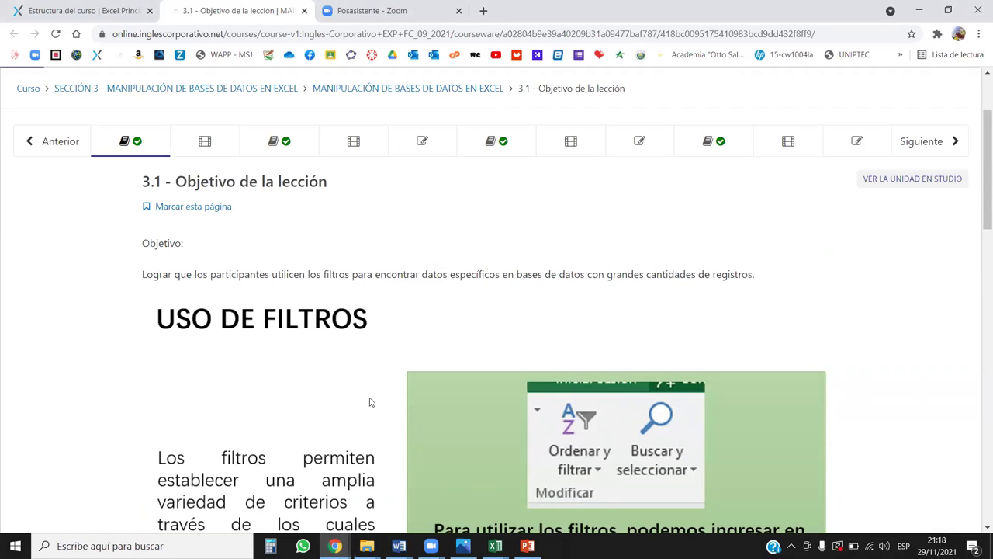
click(287, 154)
scroll(450, 329, down, 2)
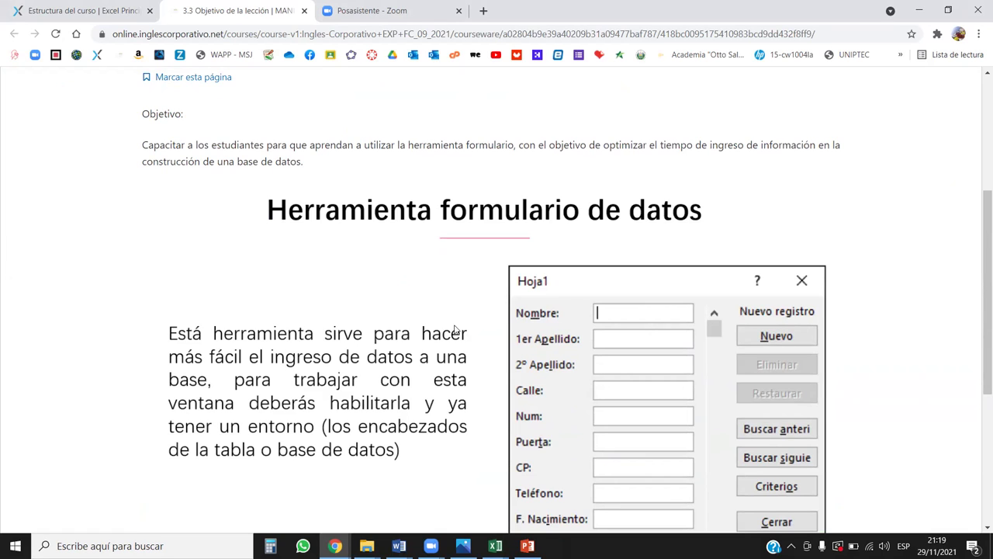
Step: Switch to the Libro5 workbook in Excel and add a new blank worksheet after the BASE DE DATOS sheet
click(496, 545)
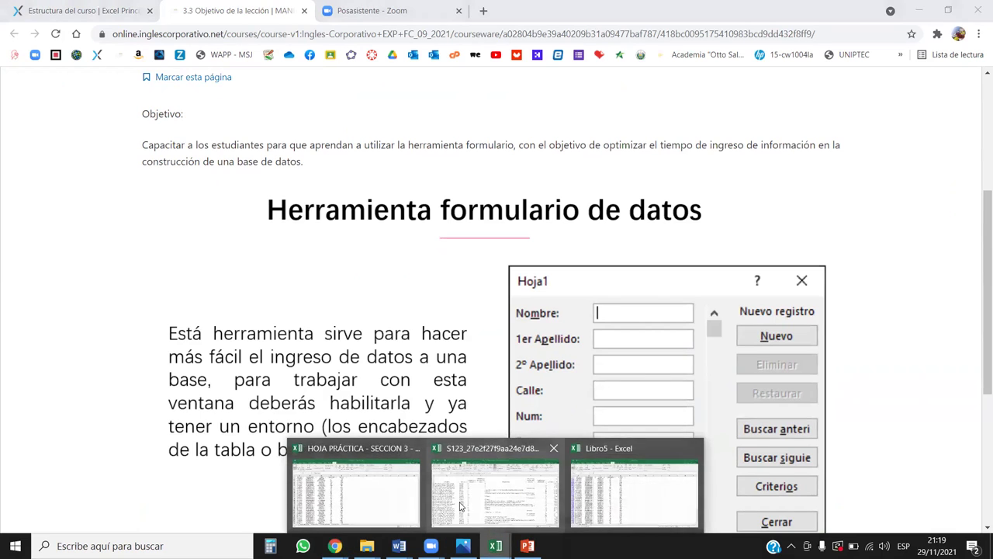
click(384, 493)
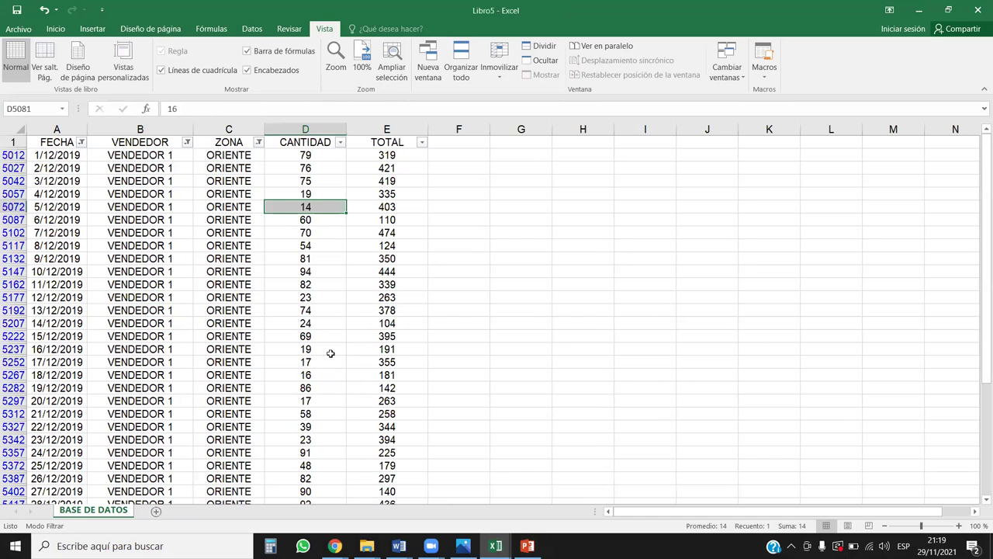
drag(328, 350, 308, 339)
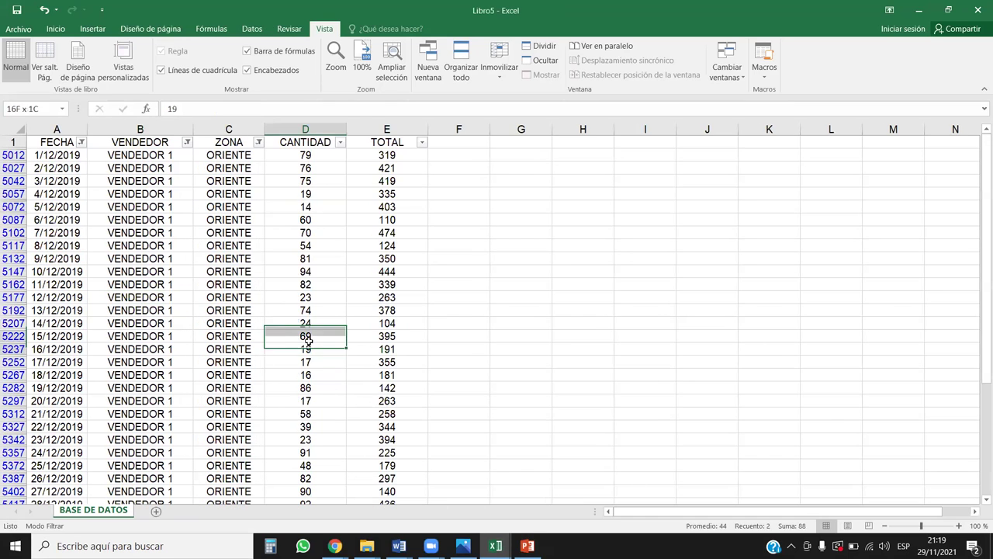
click(155, 510)
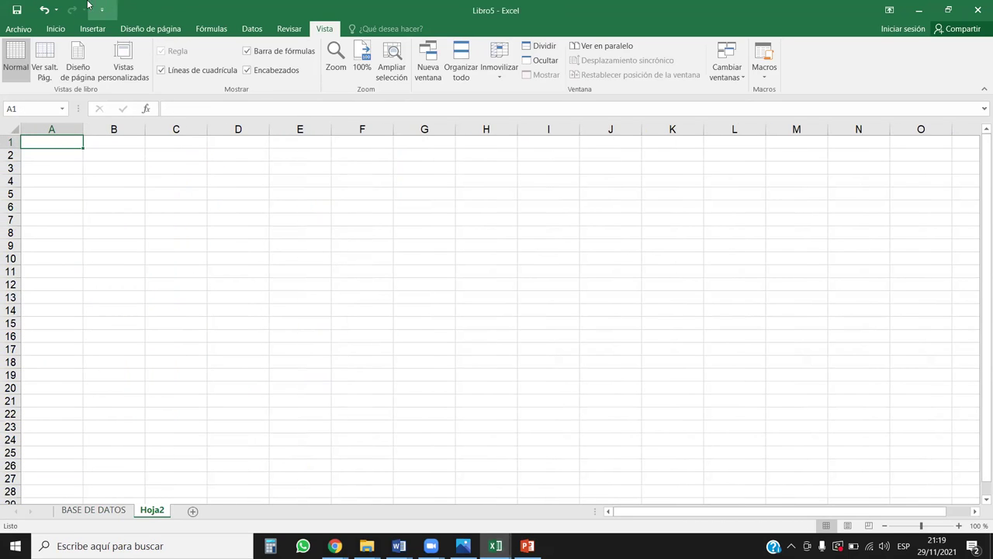
drag(425, 226, 487, 180)
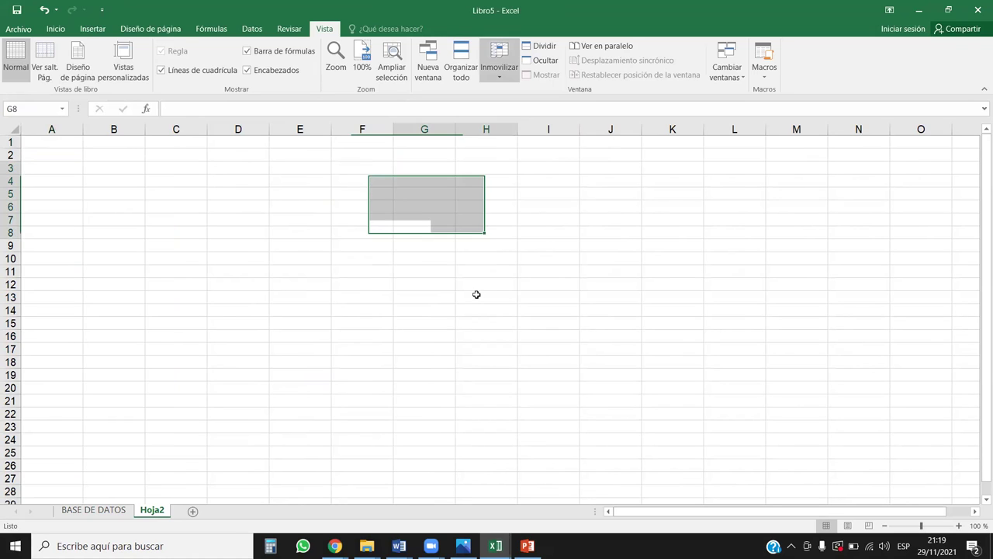
key(shift+Up)
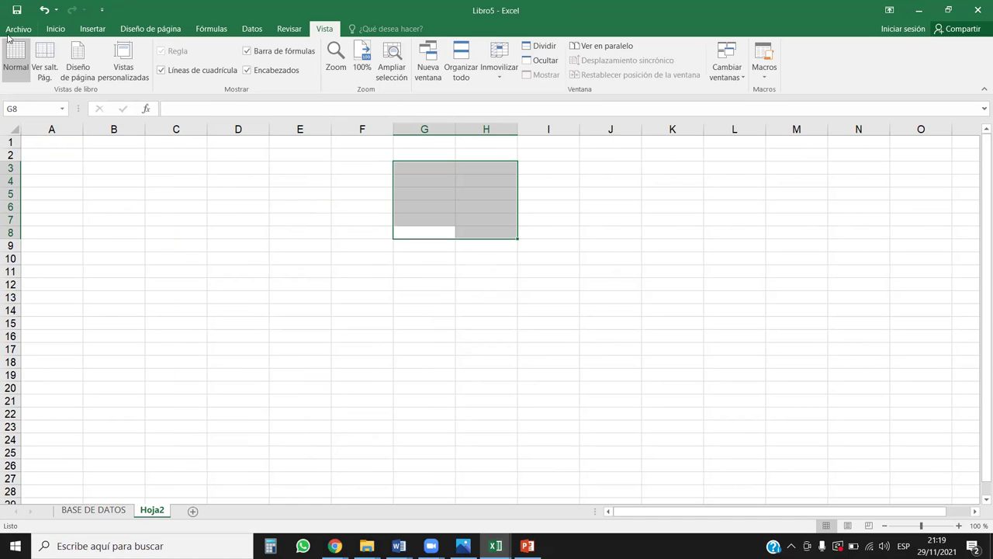
Step: Open the Excel options and show the ribbon customization settings (Personalizar cinta de opciones)
click(55, 29)
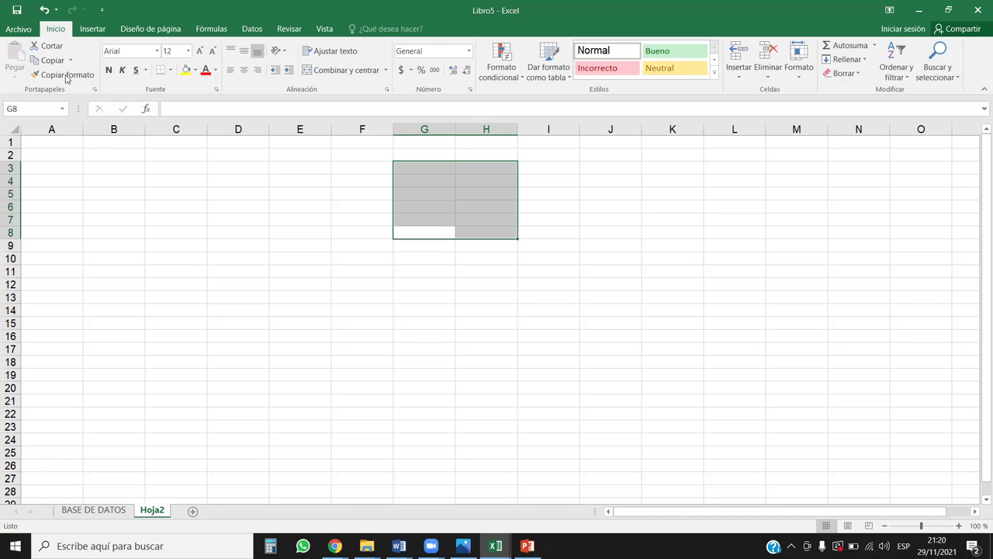
click(21, 28)
click(21, 29)
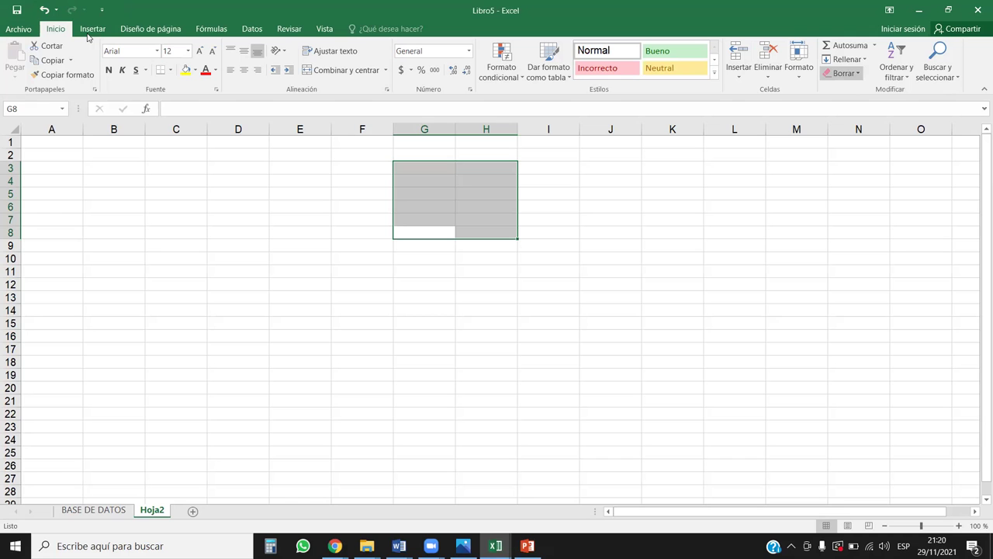
click(16, 28)
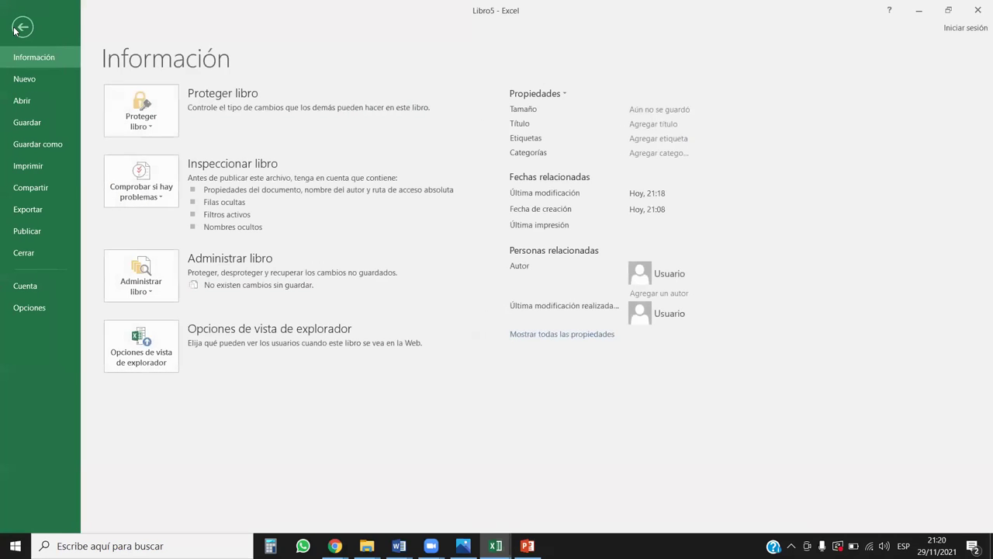
click(24, 311)
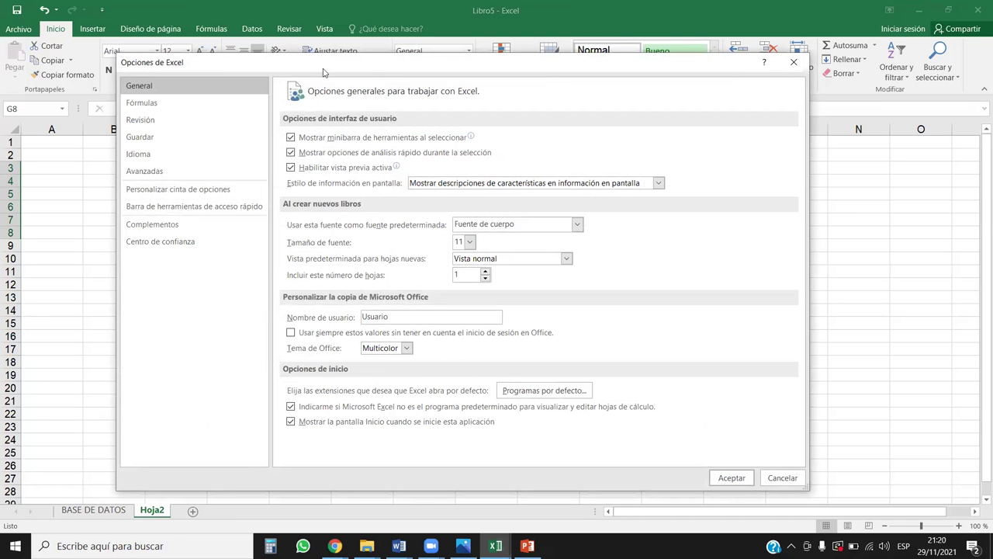
drag(368, 67, 415, 70)
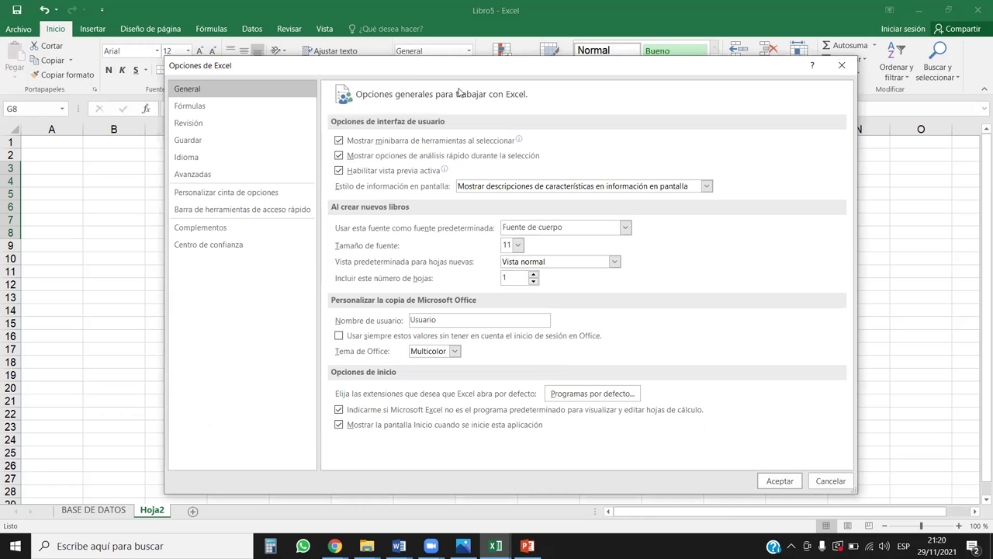
click(237, 195)
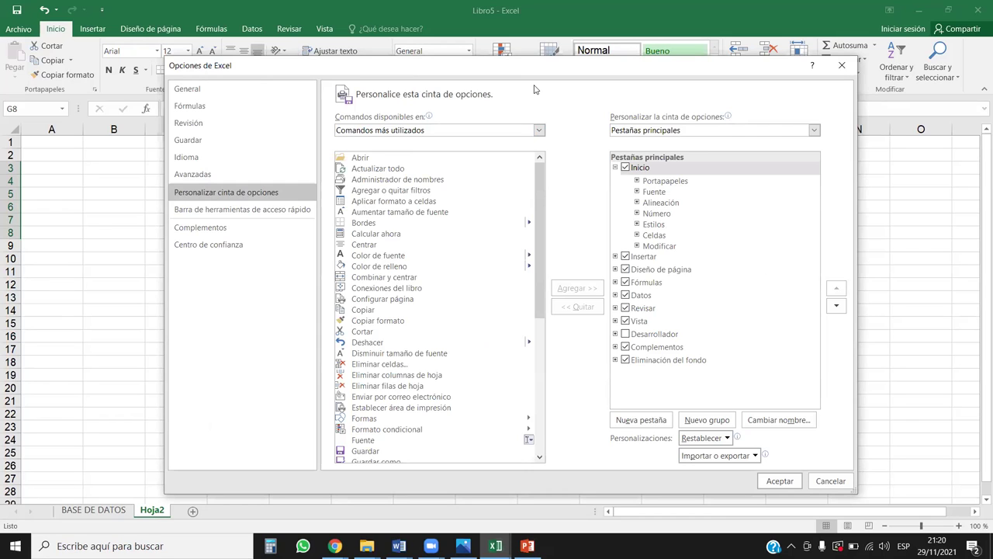
drag(4, 22, 37, 44)
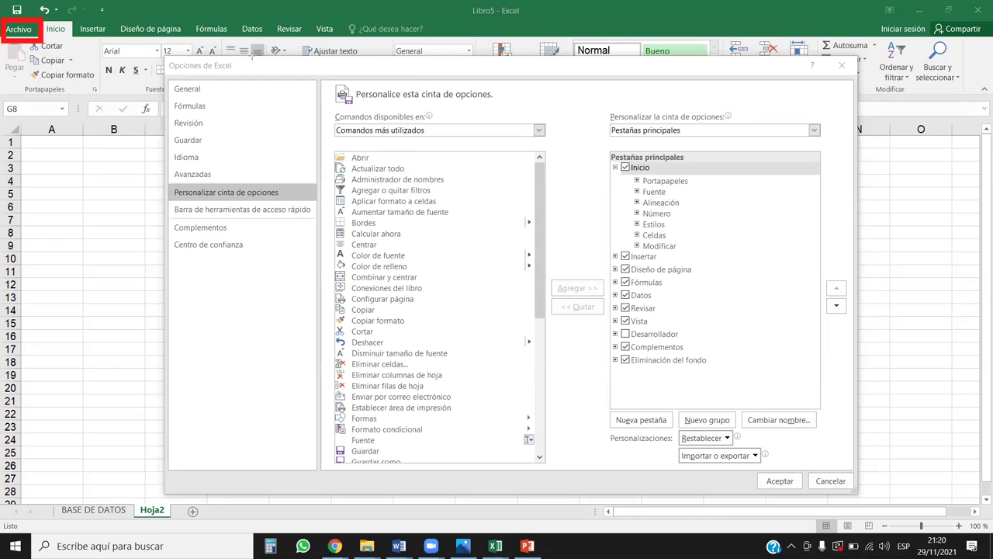
key(e)
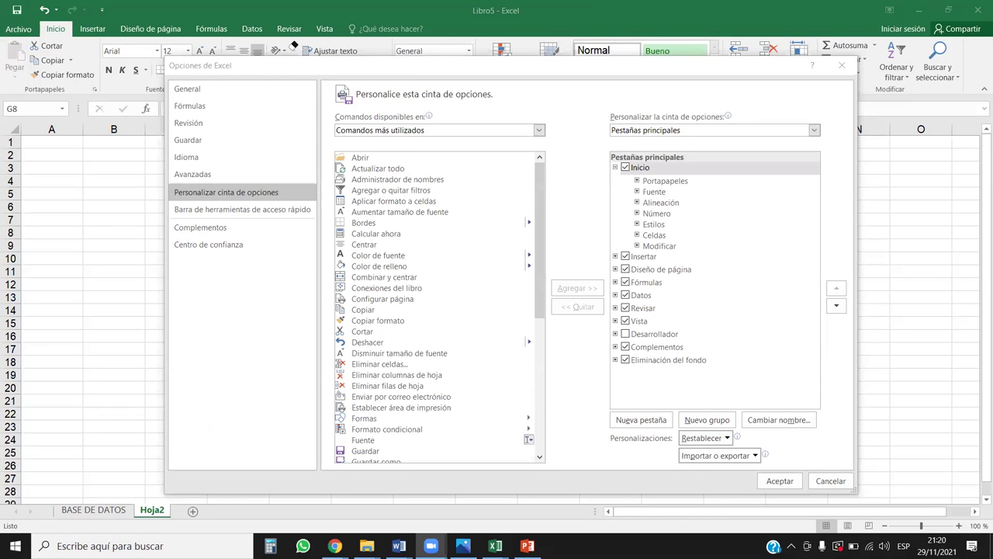
drag(40, 20, 4, 39)
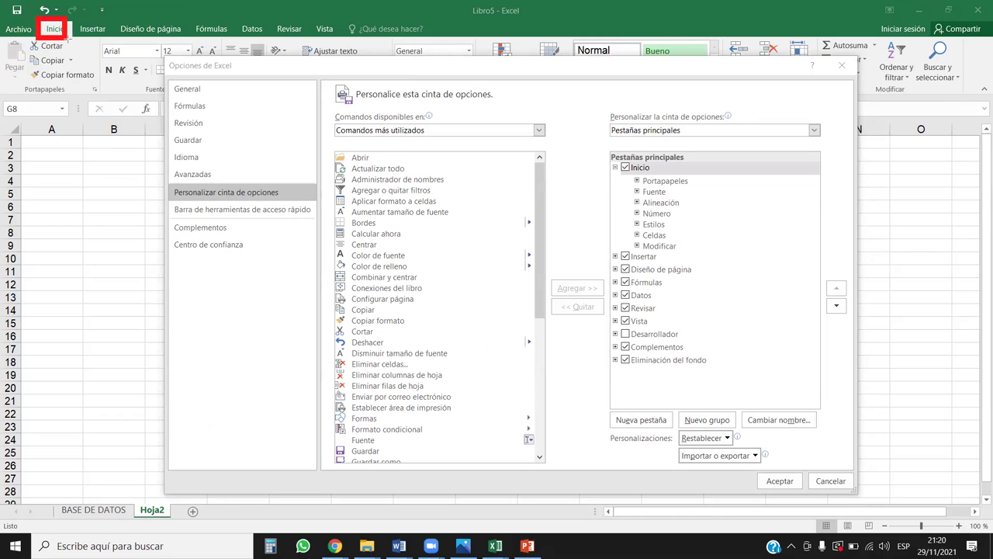
mouse_move(160, 56)
mouse_down()
mouse_move(254, 79)
mouse_move(239, 78)
mouse_up()
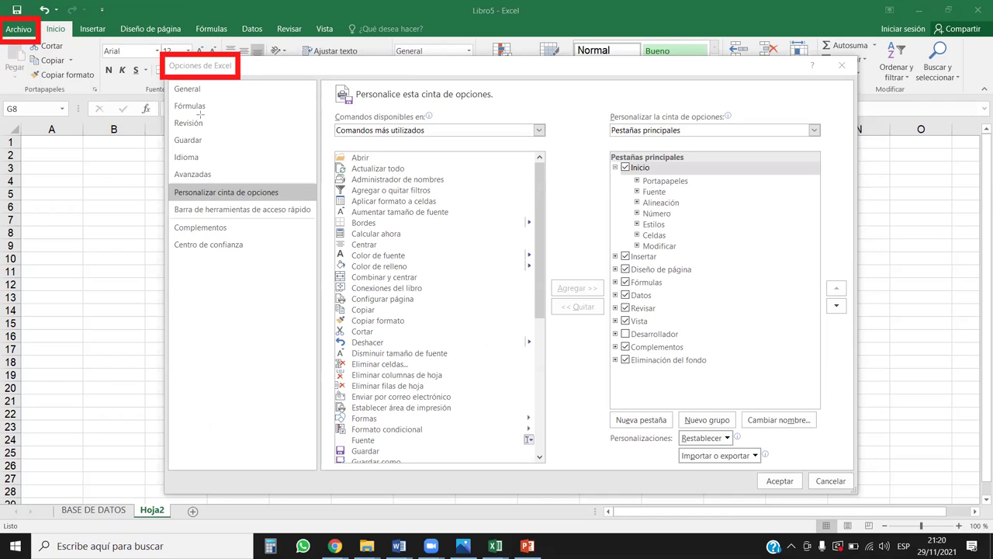
drag(166, 181, 292, 203)
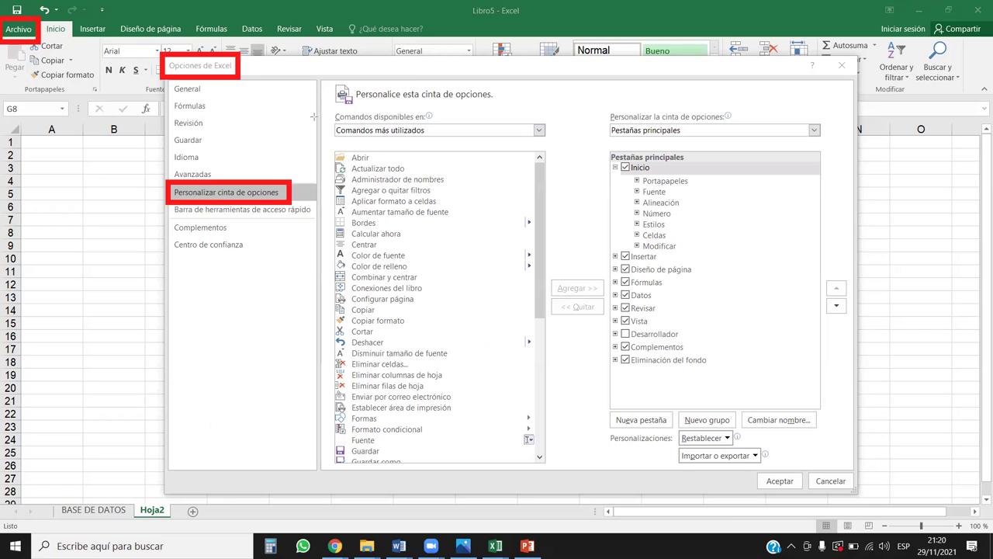
mouse_move(37, 38)
mouse_down()
mouse_move(152, 60)
mouse_move(219, 102)
mouse_up()
drag(219, 146, 220, 185)
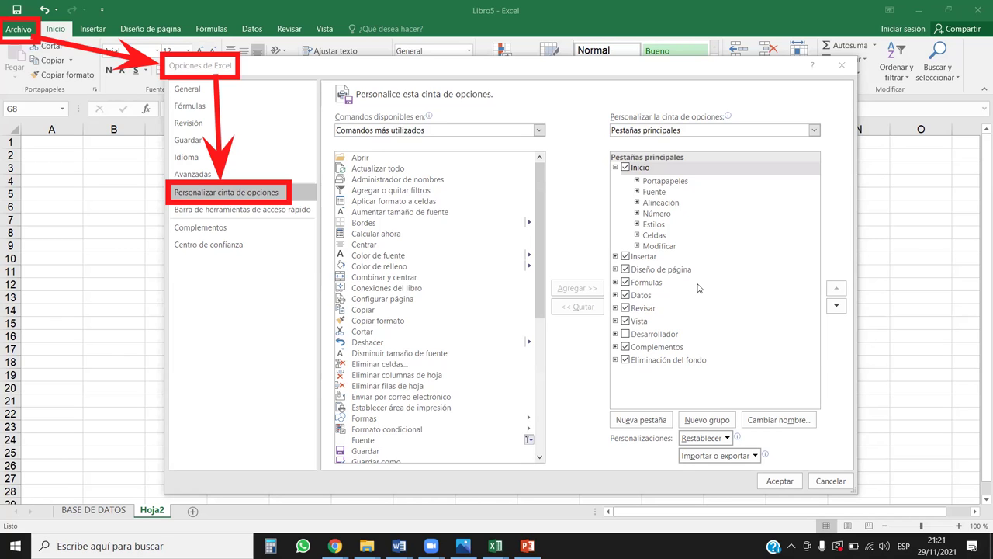
Step: Set the ribbon customization list to Pestañas de herramientas and look through the tool tabs it contains
click(452, 201)
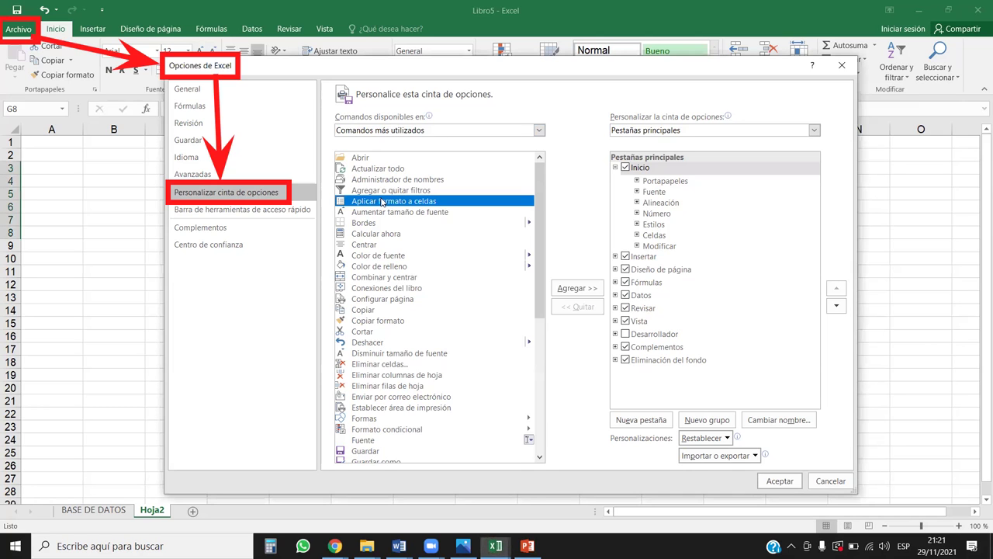
mouse_move(546, 172)
mouse_down()
mouse_move(543, 334)
mouse_move(543, 172)
mouse_up()
click(764, 168)
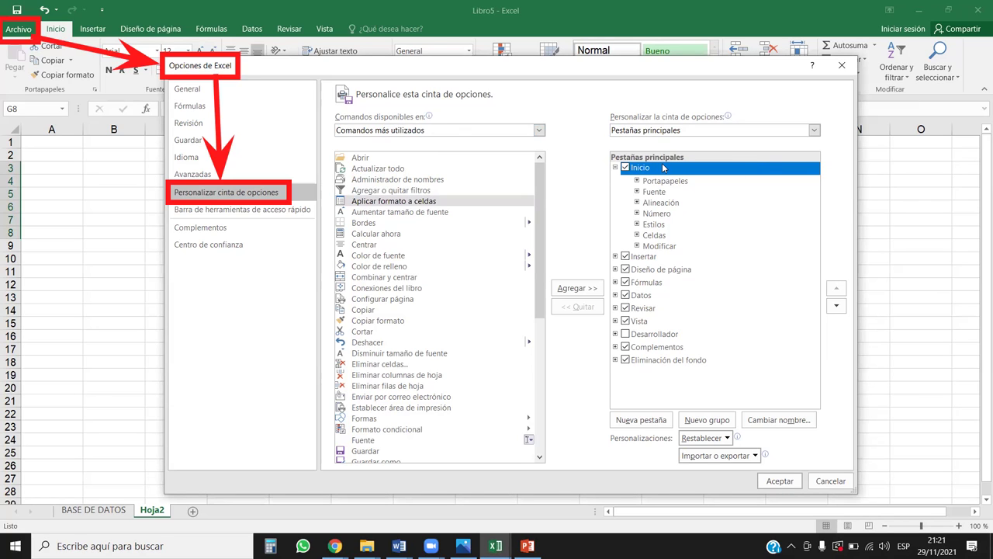
click(813, 130)
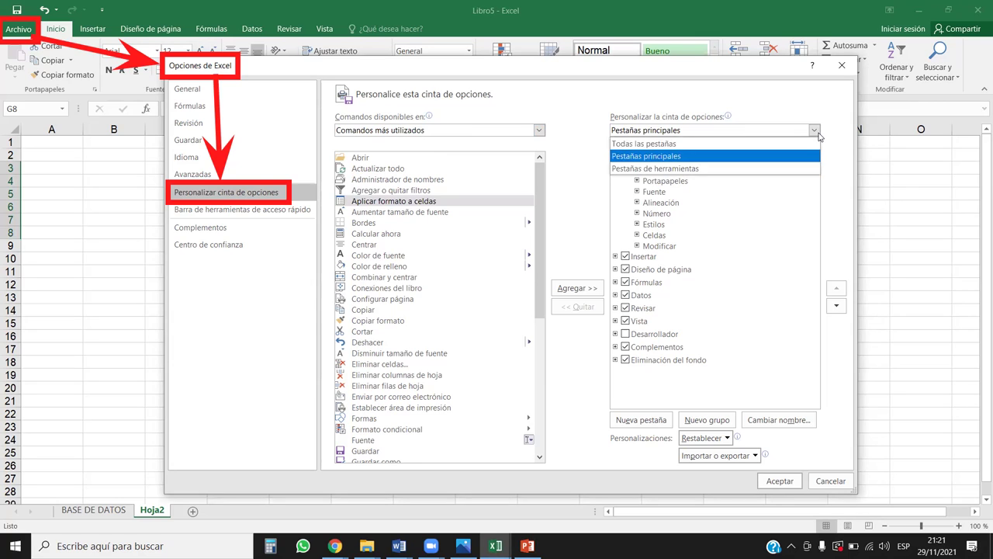
click(662, 170)
scroll(707, 237, down, 3)
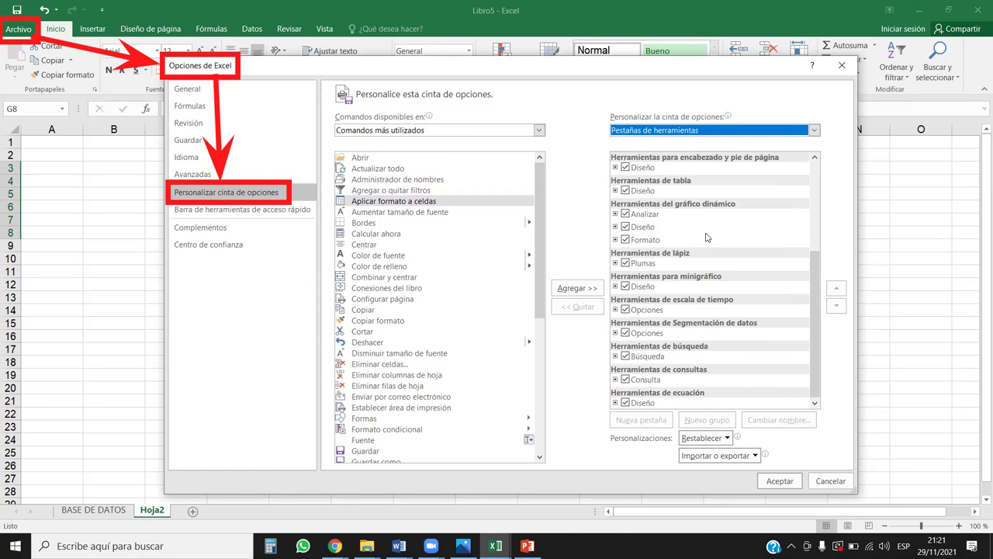
scroll(707, 237, up, 4)
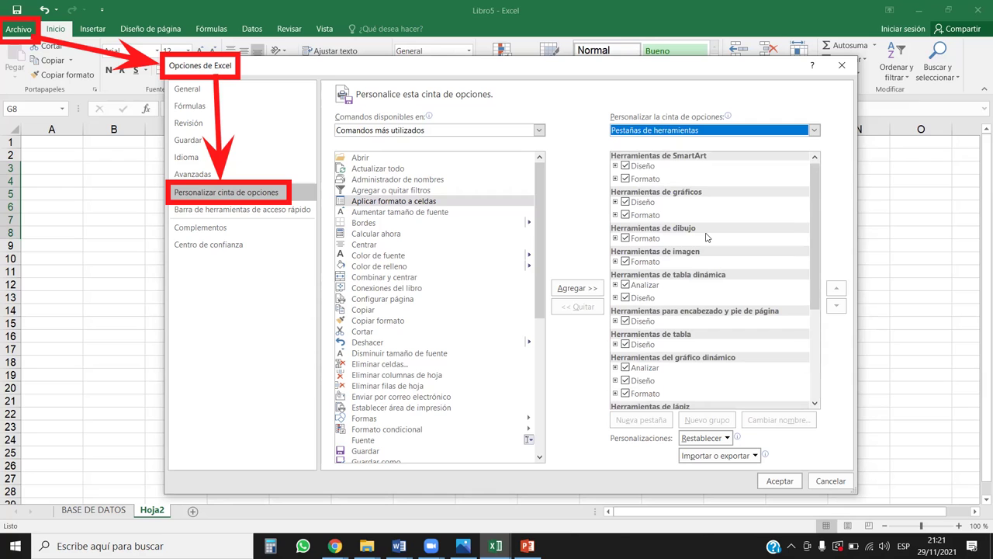
scroll(706, 237, down, 3)
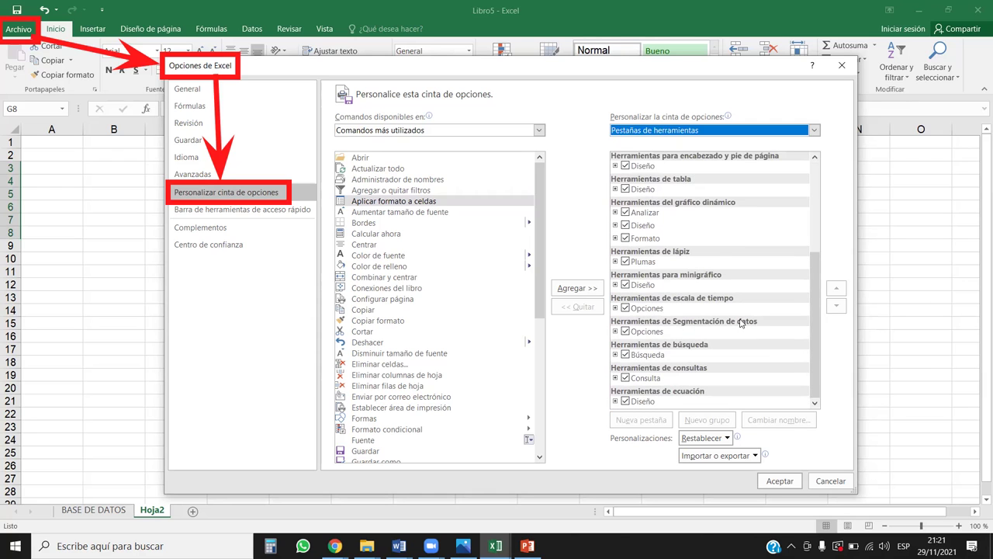
scroll(741, 322, up, 3)
Step: Look over the list with Todas las pestañas, and return it to Pestañas principales
click(814, 129)
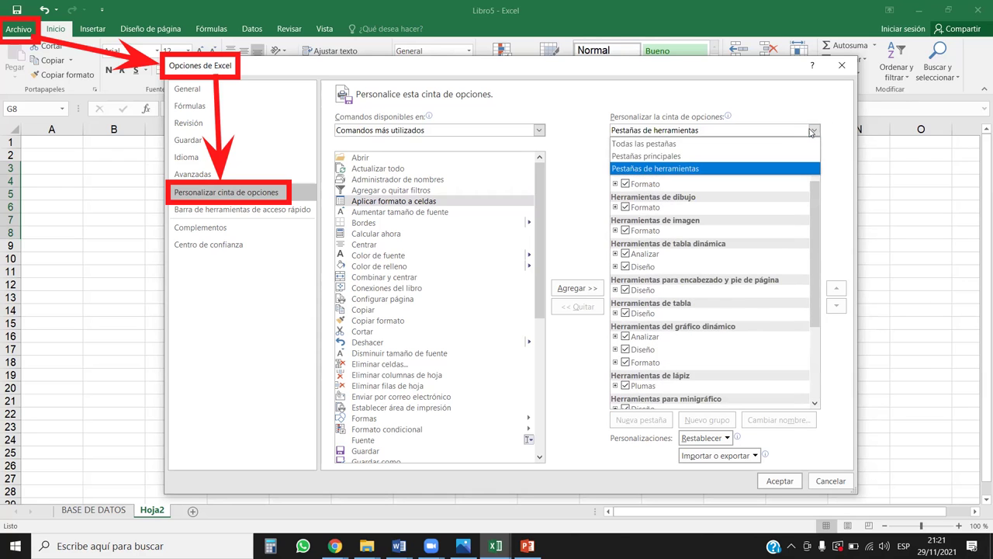
click(667, 144)
scroll(745, 245, down, 1)
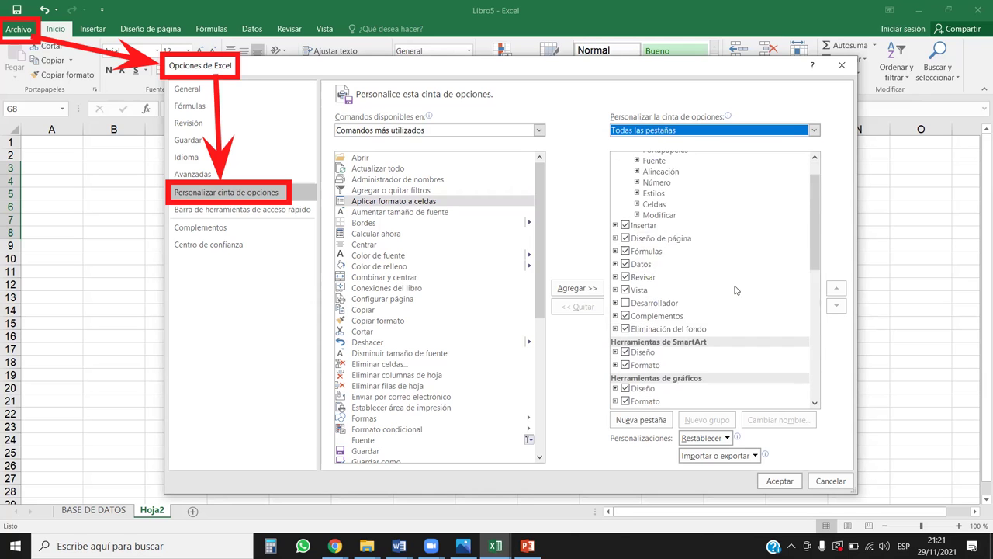
scroll(745, 244, up, 1)
click(807, 128)
click(657, 161)
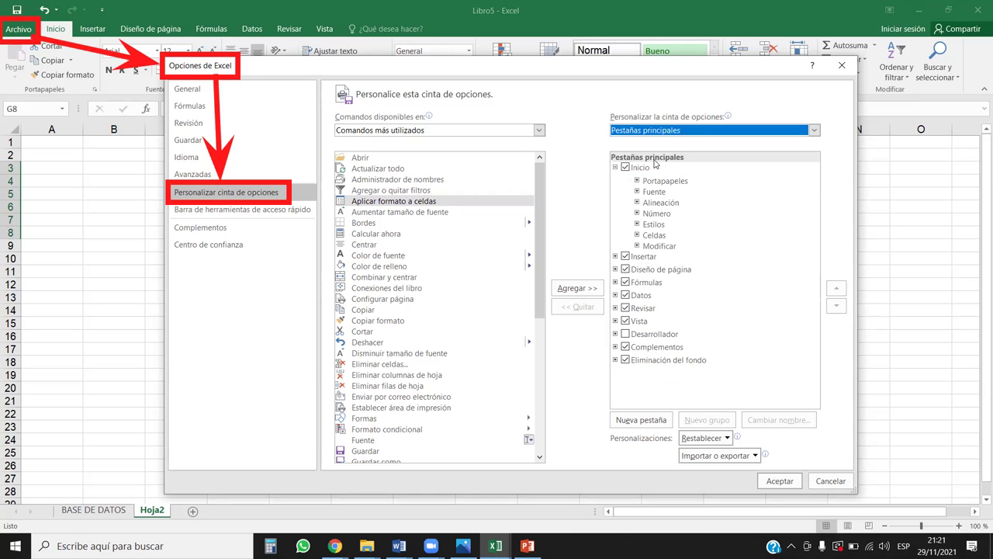
Step: Review the Pestañas de herramientas list once more and set the display back to Pestañas principales
click(814, 130)
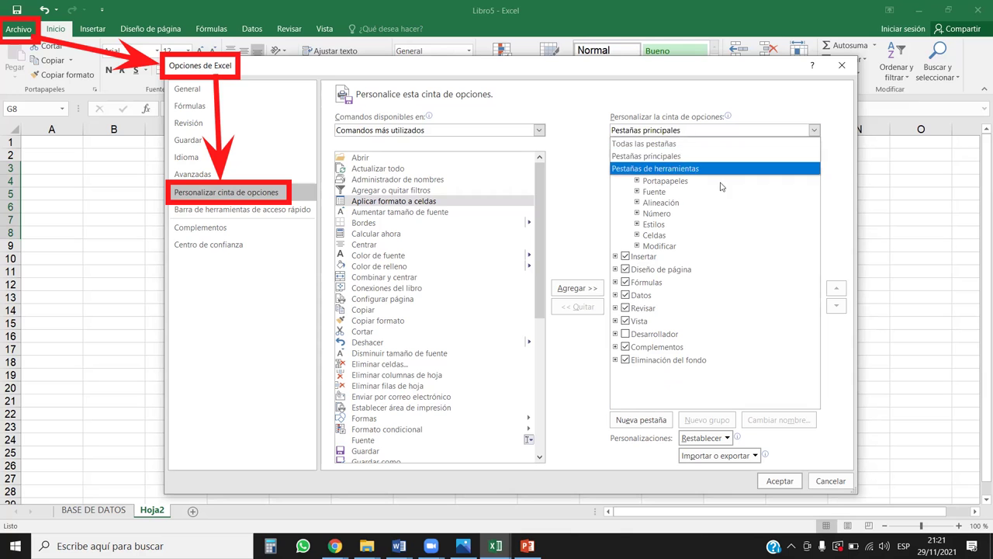
click(662, 172)
scroll(698, 236, down, 5)
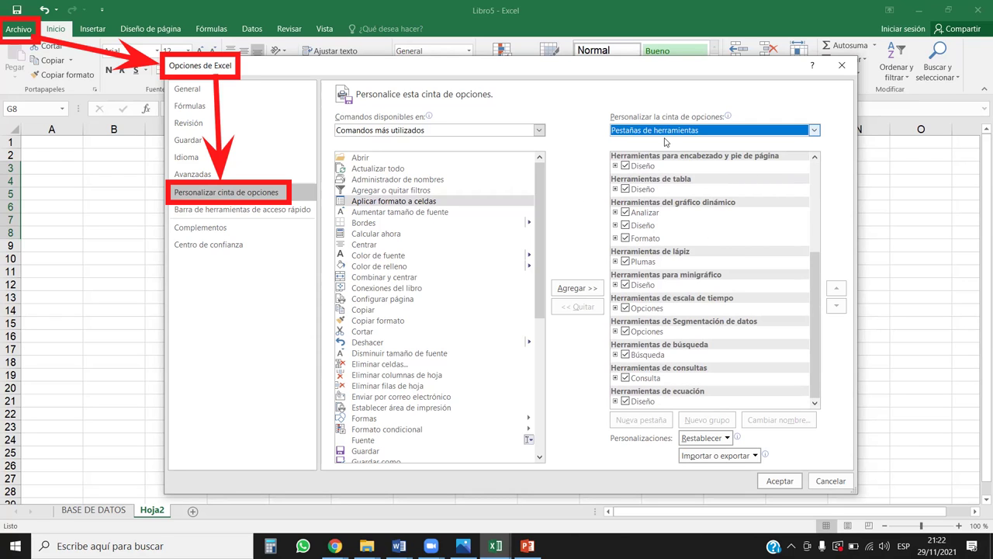
click(799, 130)
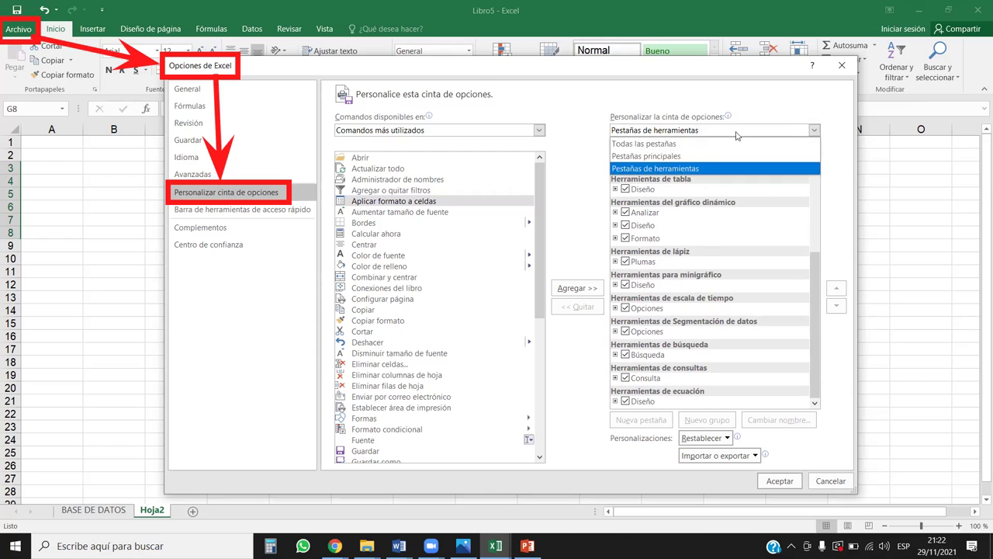
click(659, 160)
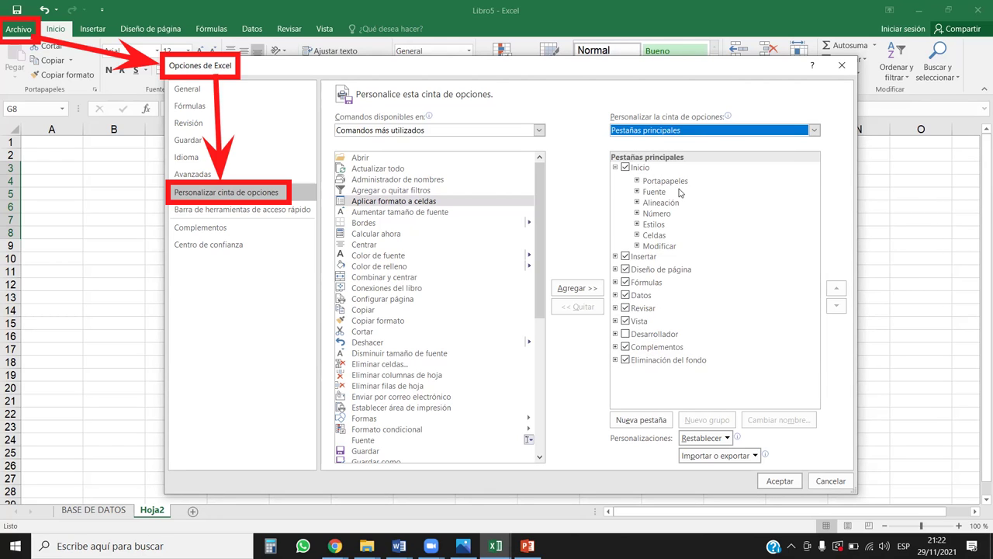
Step: Expand the Portapapeles and Fuente groups of the Inicio tab to examine their commands, and select the Portapapeles group
click(640, 168)
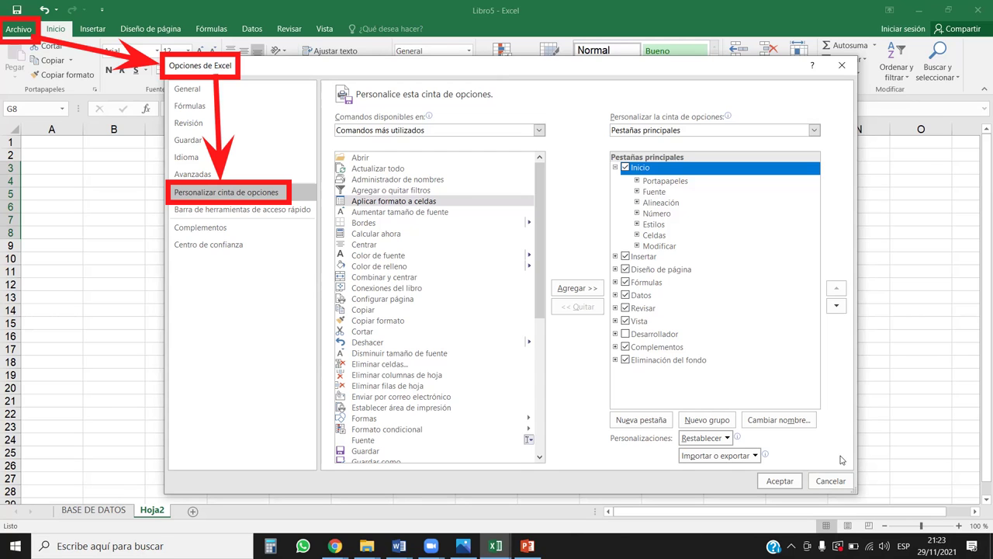
click(638, 181)
click(637, 247)
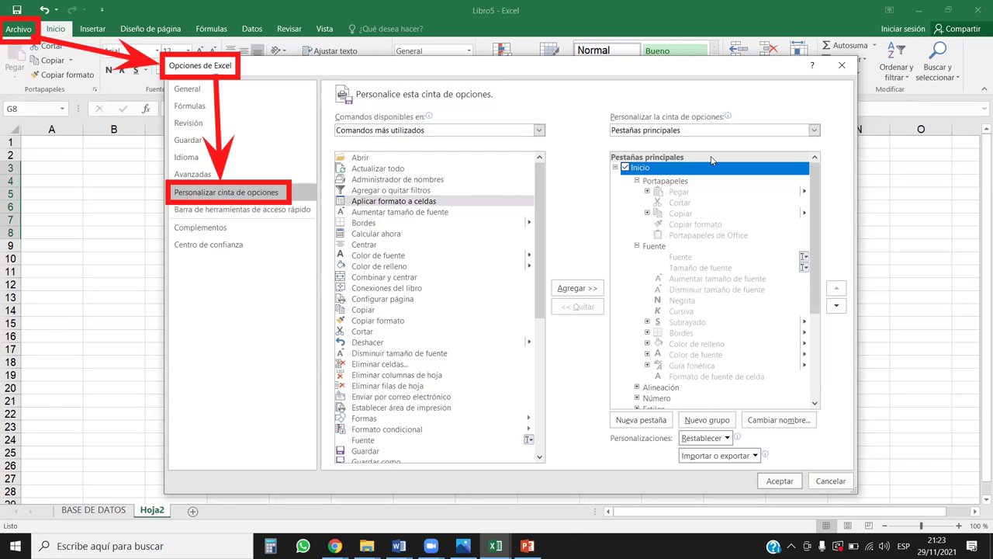
click(683, 193)
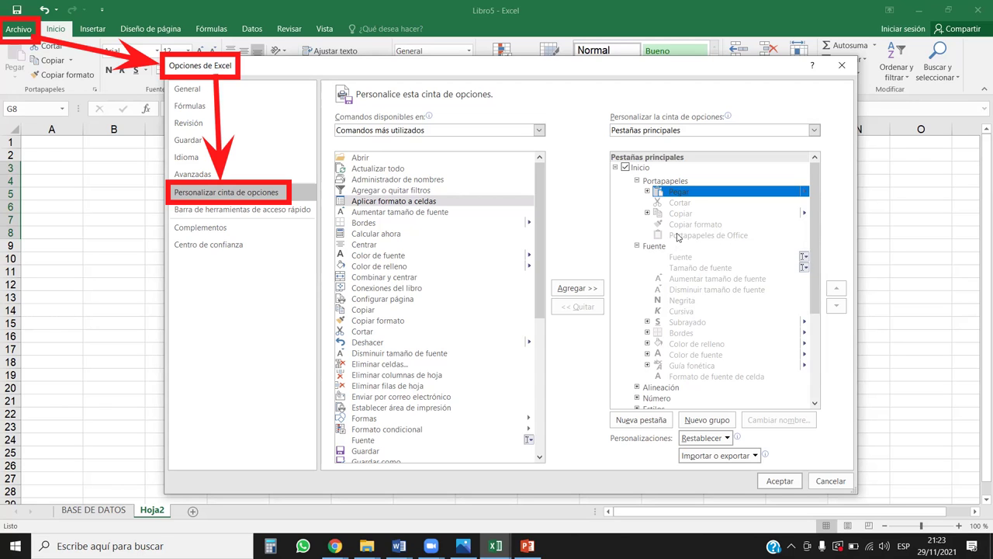
click(662, 183)
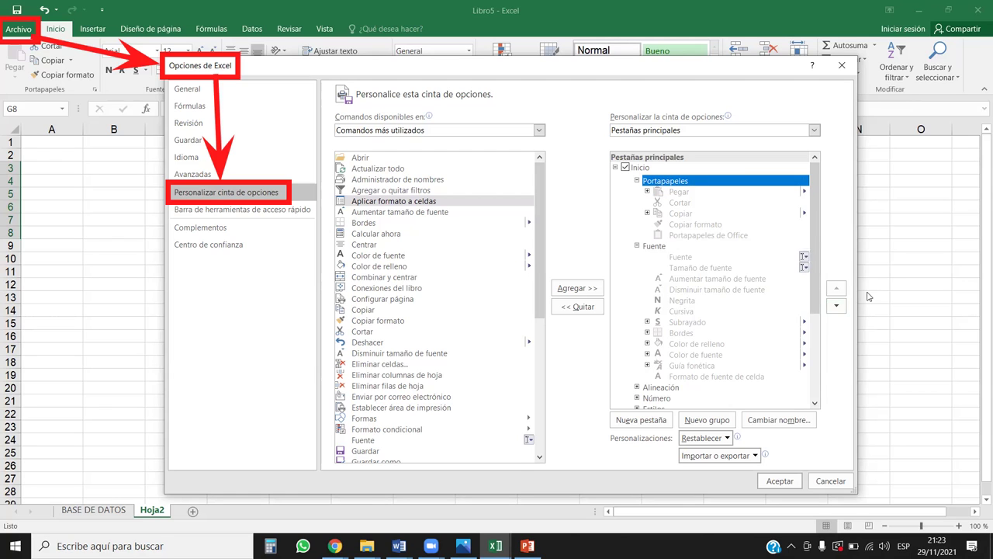
Step: Move the Portapapeles group below Alineación and the Número group below Celdas in the Inicio tab, and apply the new order
click(837, 305)
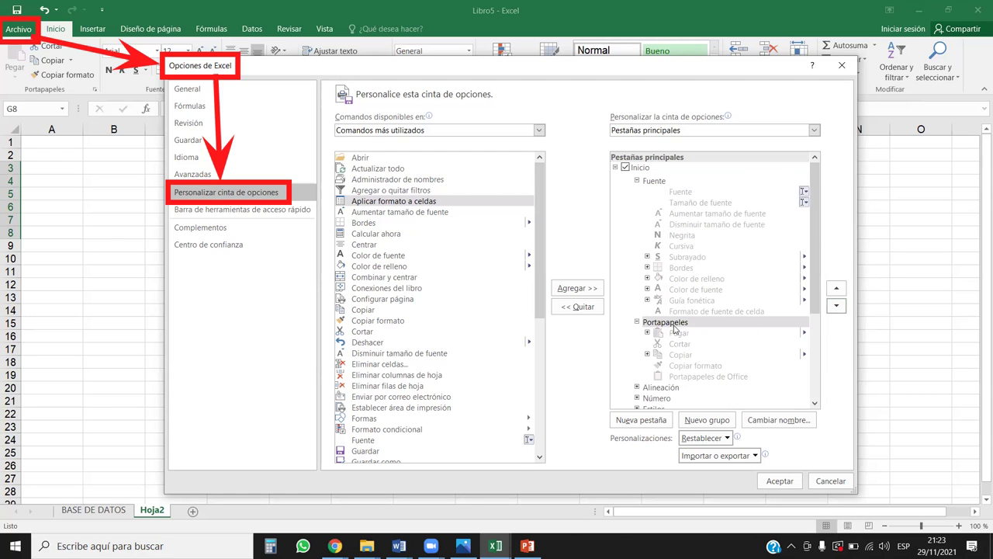
click(637, 181)
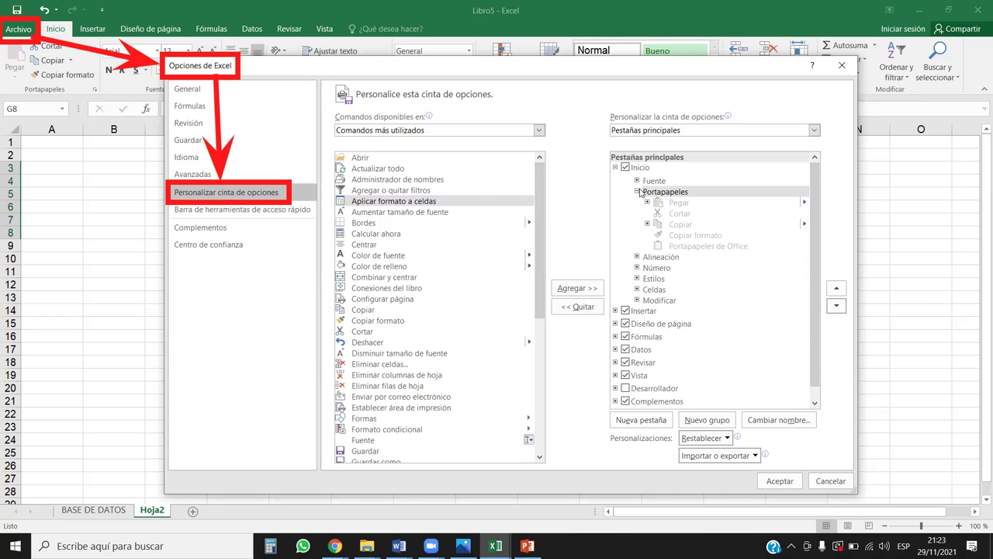
click(639, 191)
click(838, 305)
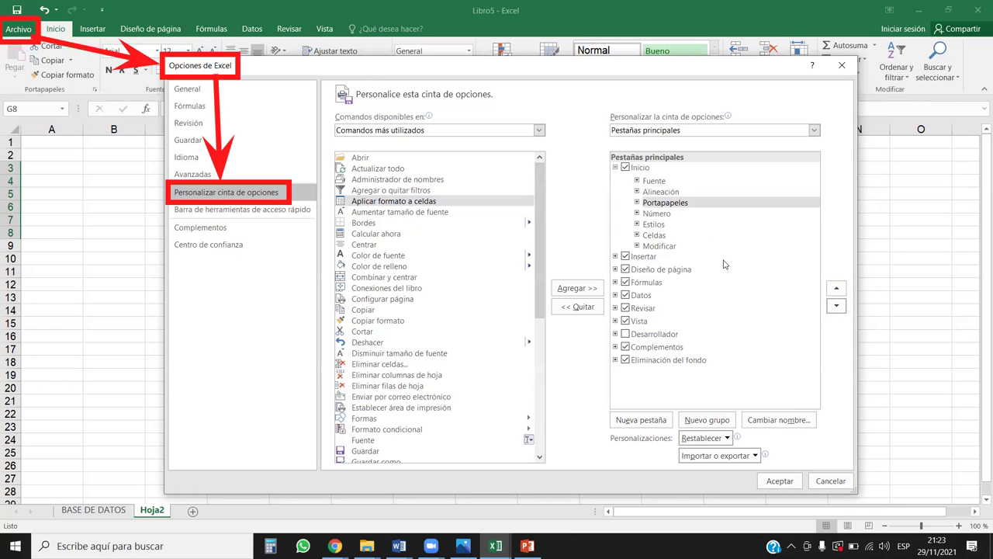
click(644, 213)
click(836, 306)
click(836, 306)
click(780, 481)
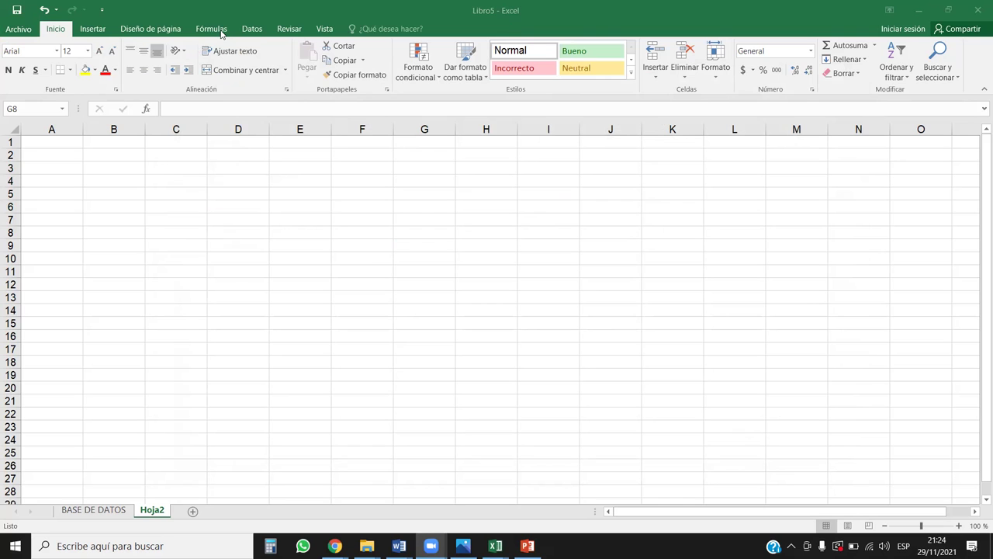
key(shift+Right)
key(shift+Up)
key(shift+Up)
key(shift+Up)
key(shift+Up)
key(shift+Up)
Step: Reopen the ribbon customization options and reset only the selected Inicio tab to its default group order
click(19, 32)
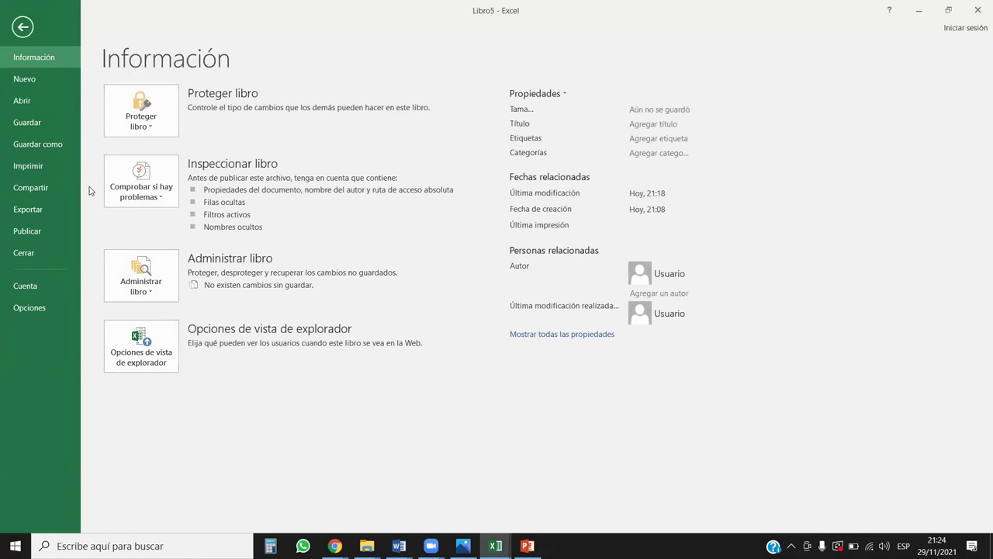
click(61, 306)
click(247, 198)
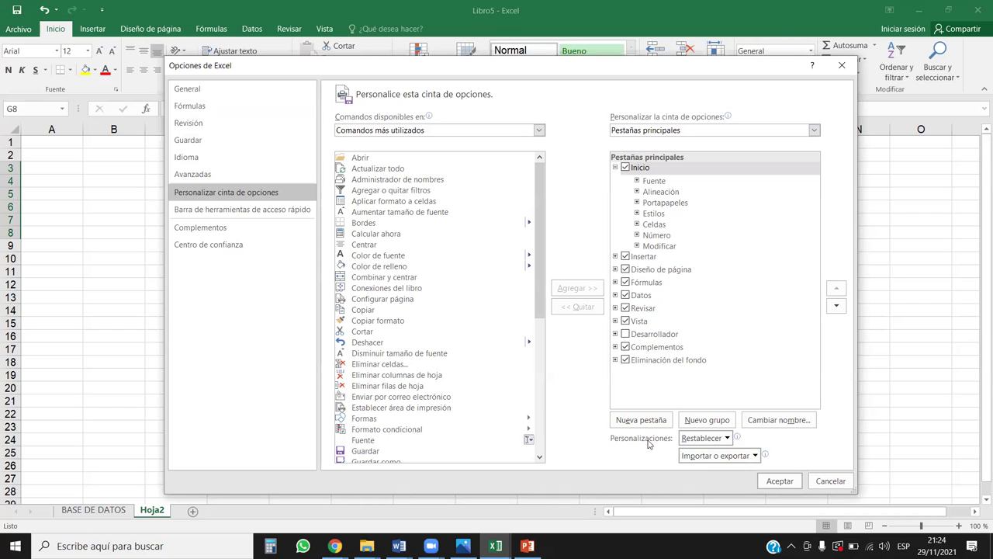
click(726, 440)
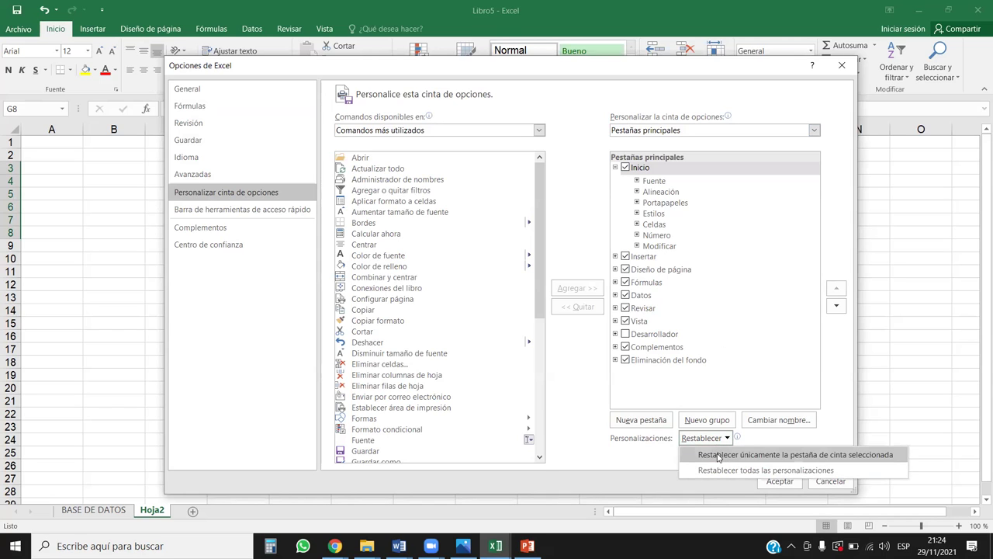
click(863, 454)
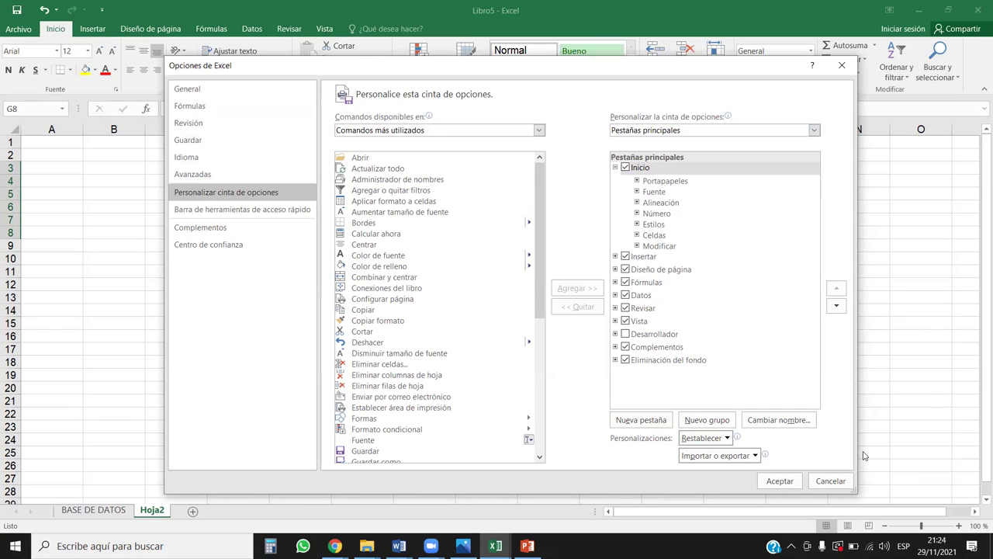
click(730, 439)
Step: Try to add the Agregar o quitar filtros command directly to the Inicio tab, and dismiss the message
click(672, 193)
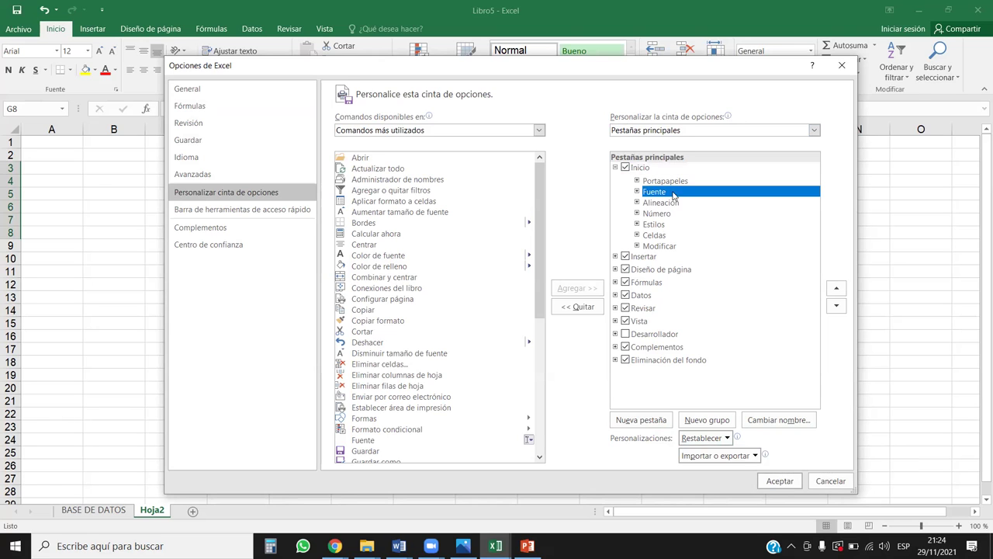
key(Up)
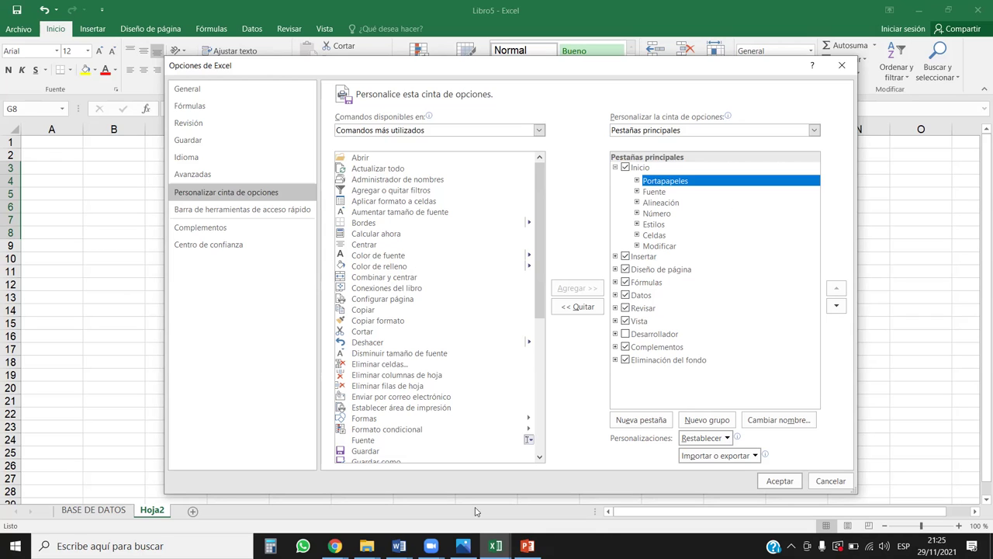
click(417, 191)
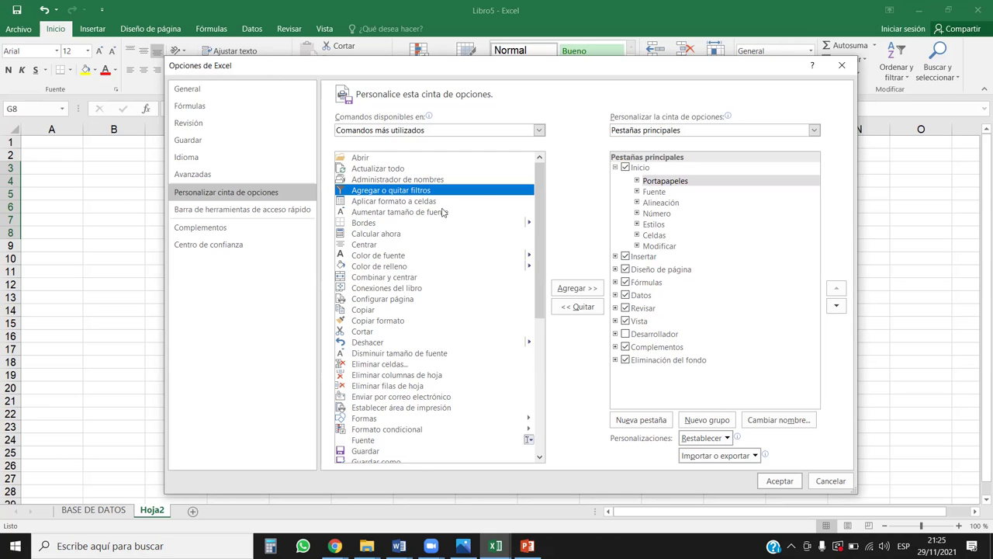
click(656, 169)
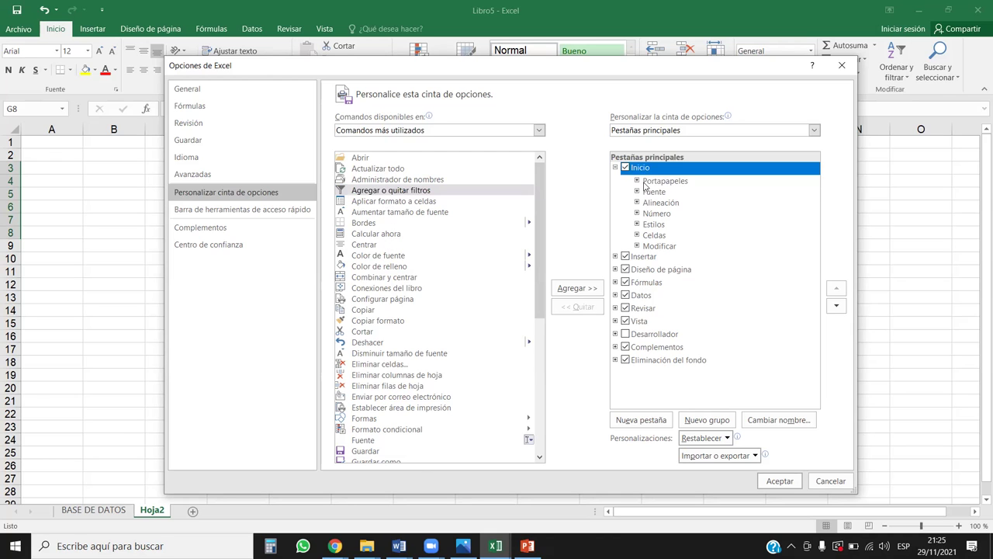
click(644, 182)
click(639, 169)
click(577, 288)
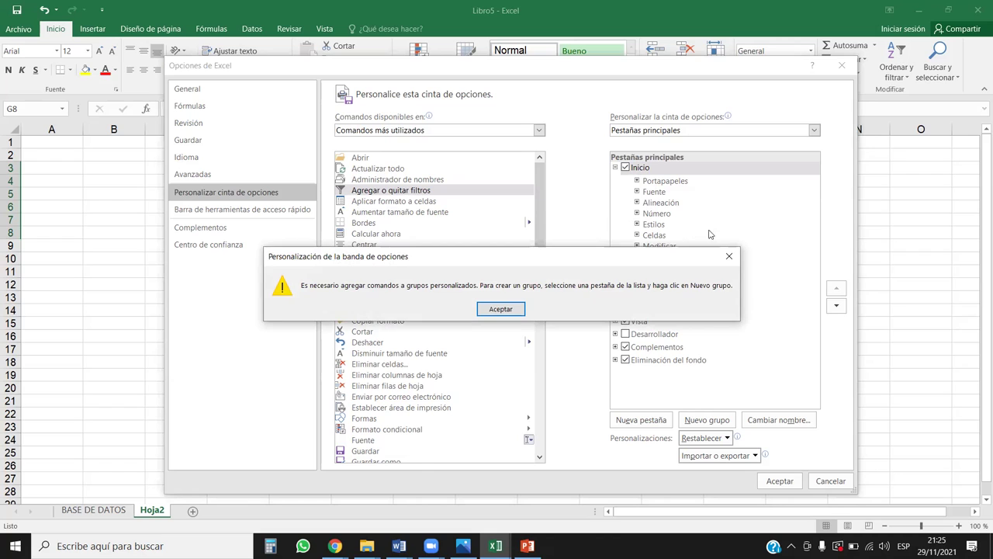
click(728, 256)
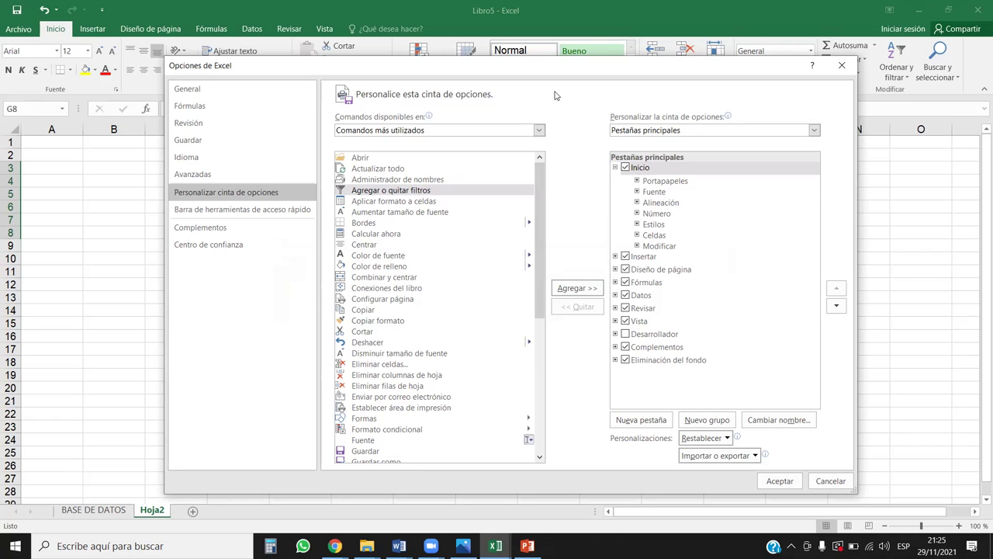
Step: Create a new custom group at the end of the Inicio tab and rename it with the person's first name
click(706, 421)
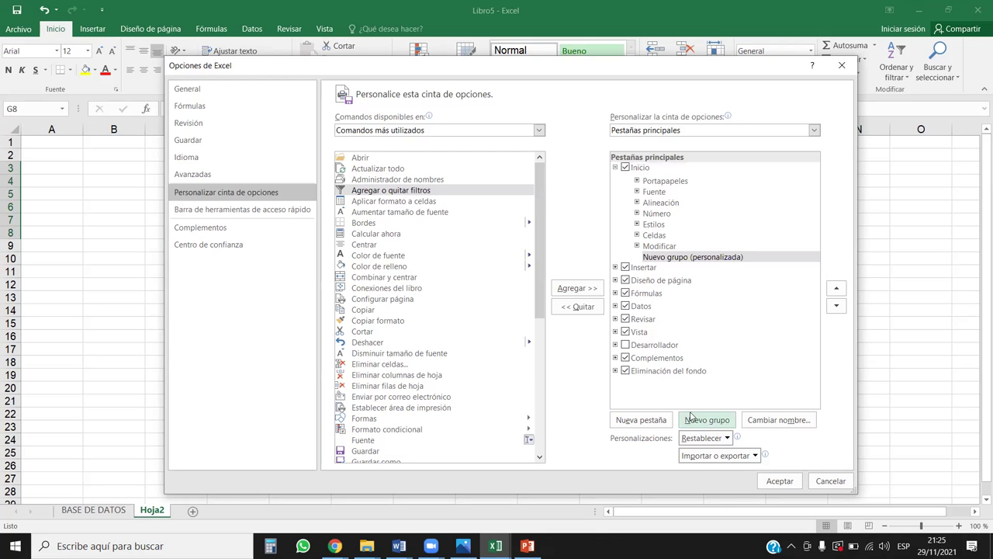
click(660, 258)
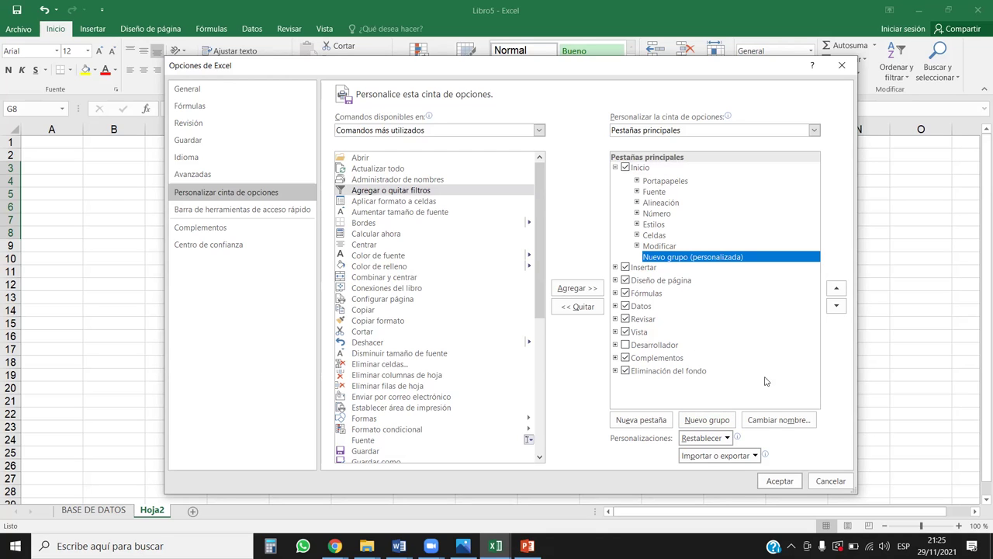
right_click(669, 261)
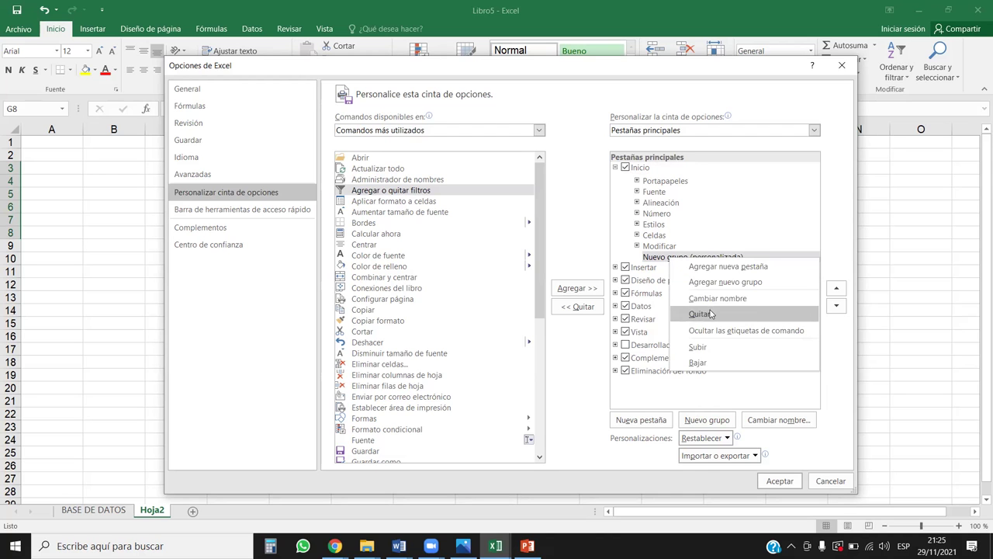
click(712, 299)
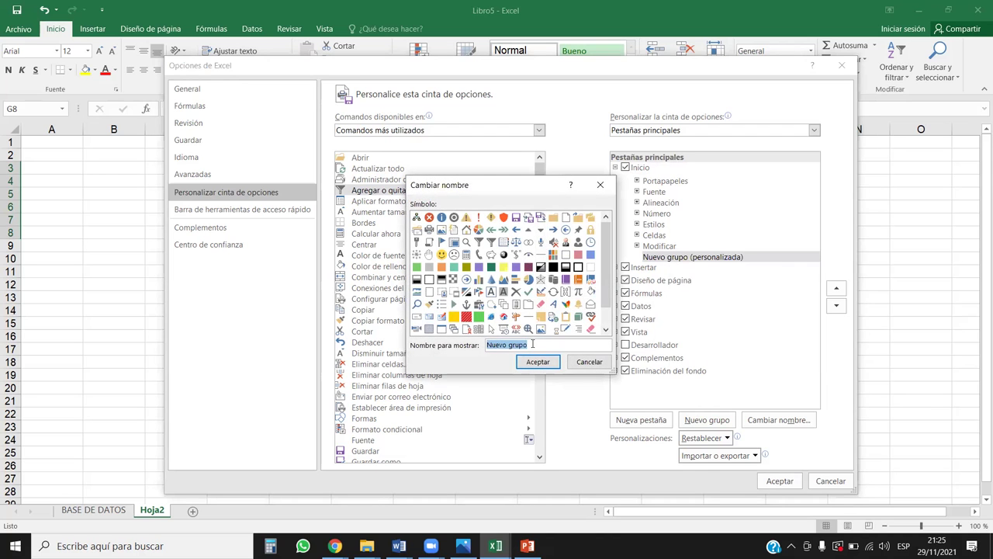
key(BackSpace)
text(SALVADOR)
click(547, 363)
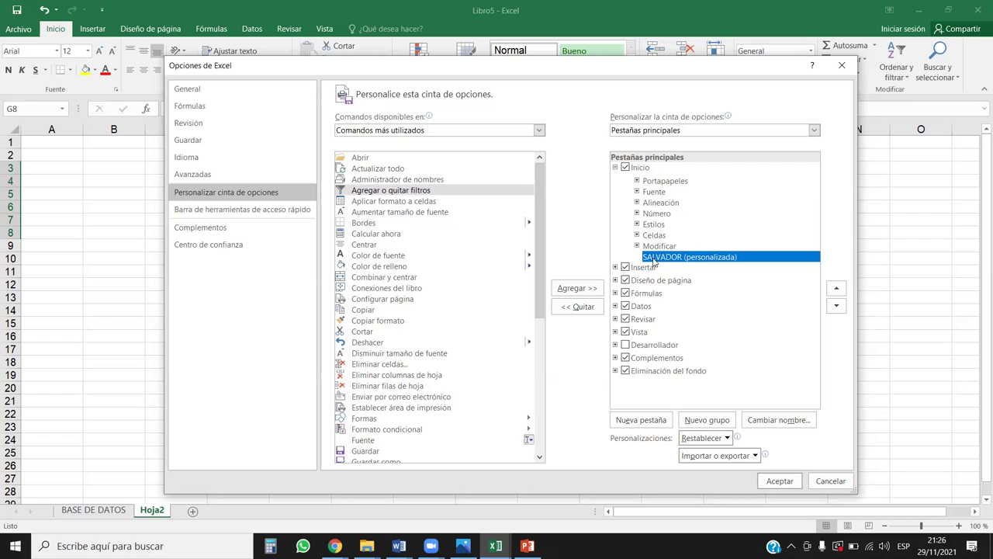
Step: Add Aumentar tamaño de fuente, Copiar formato, Cortar, Guardar and Agregar o quitar filtros to the custom group
click(388, 214)
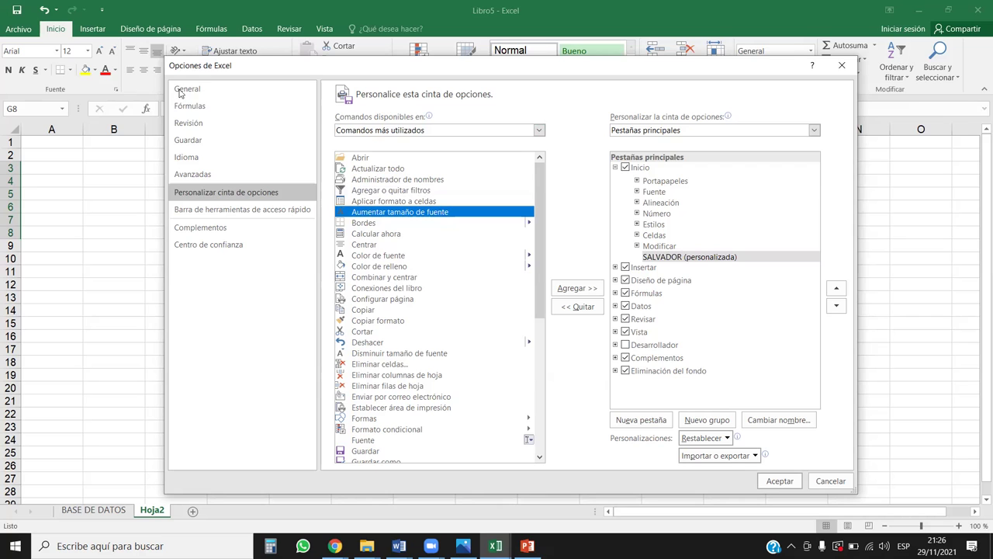
click(583, 289)
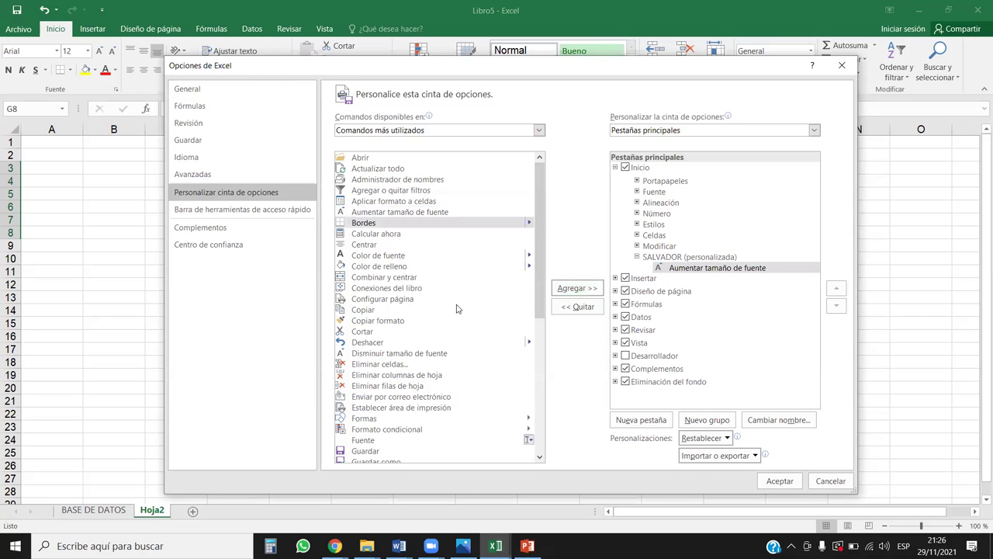
click(383, 320)
click(587, 292)
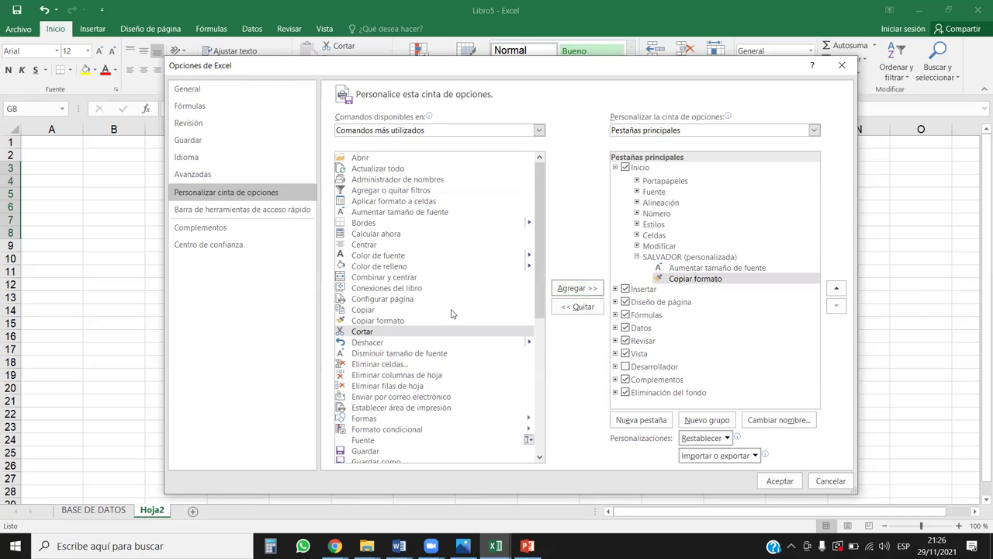
click(590, 295)
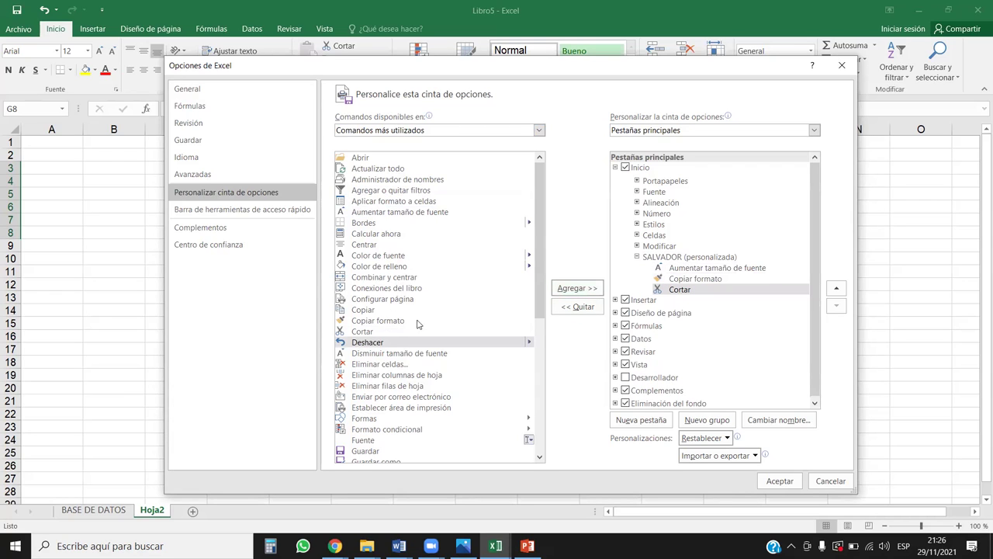
click(368, 451)
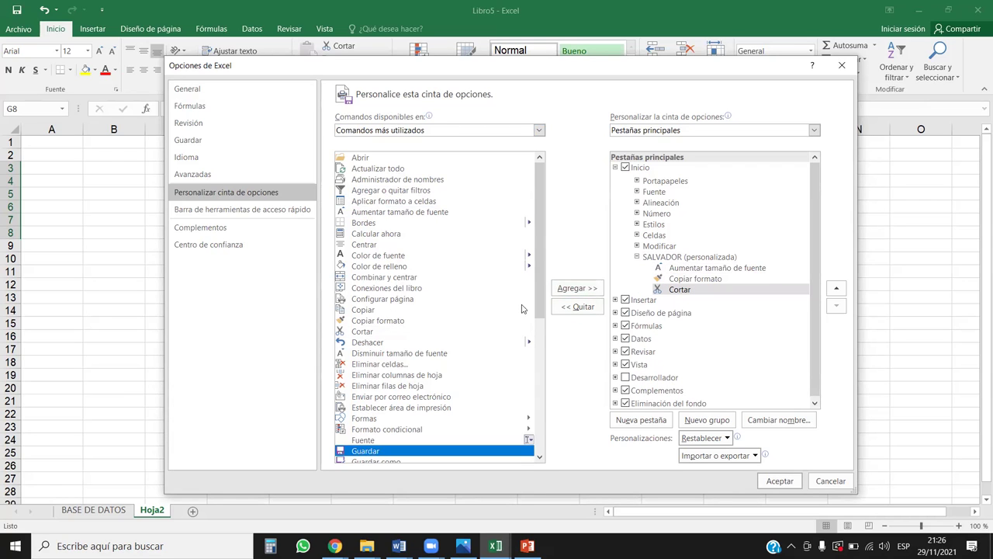
click(577, 288)
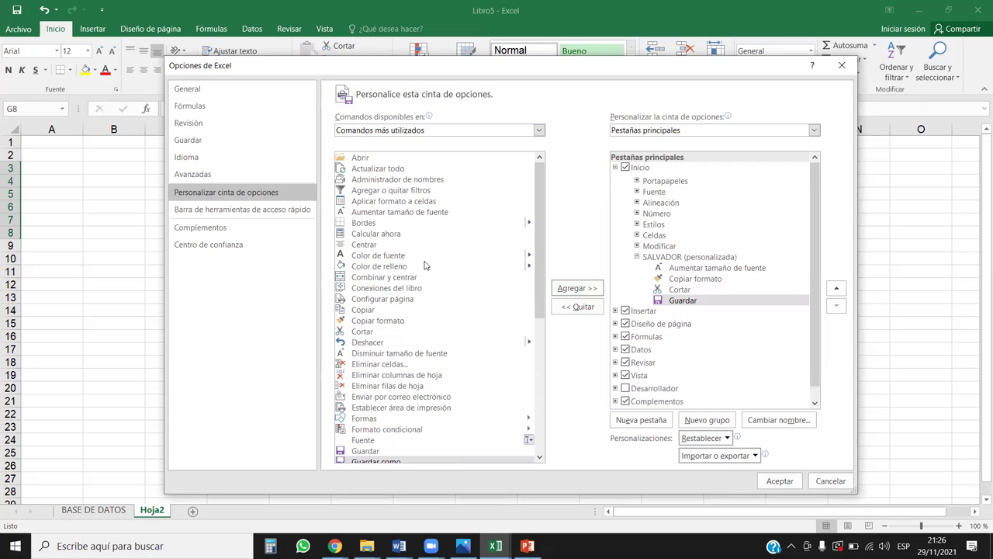
click(378, 191)
click(562, 289)
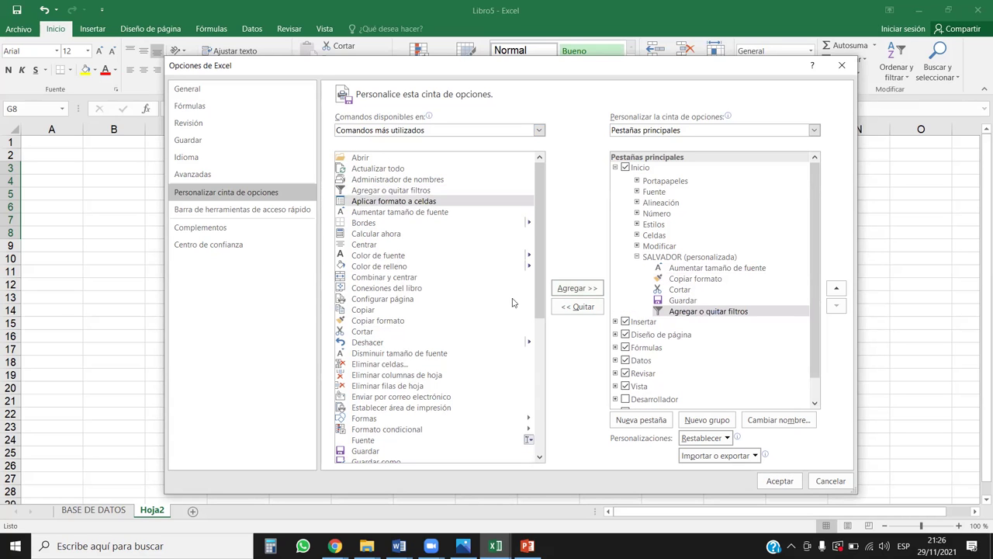
Step: Set the available commands list to Todos los comandos and add Autosuma to the custom group in the Inicio tab
scroll(412, 326, down, 6)
scroll(380, 294, up, 2)
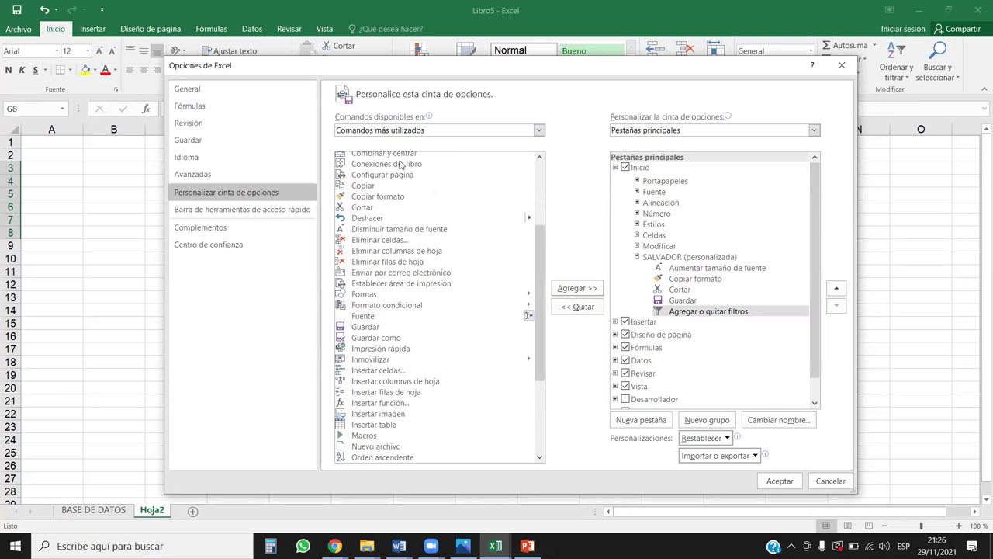
scroll(373, 232, up, 4)
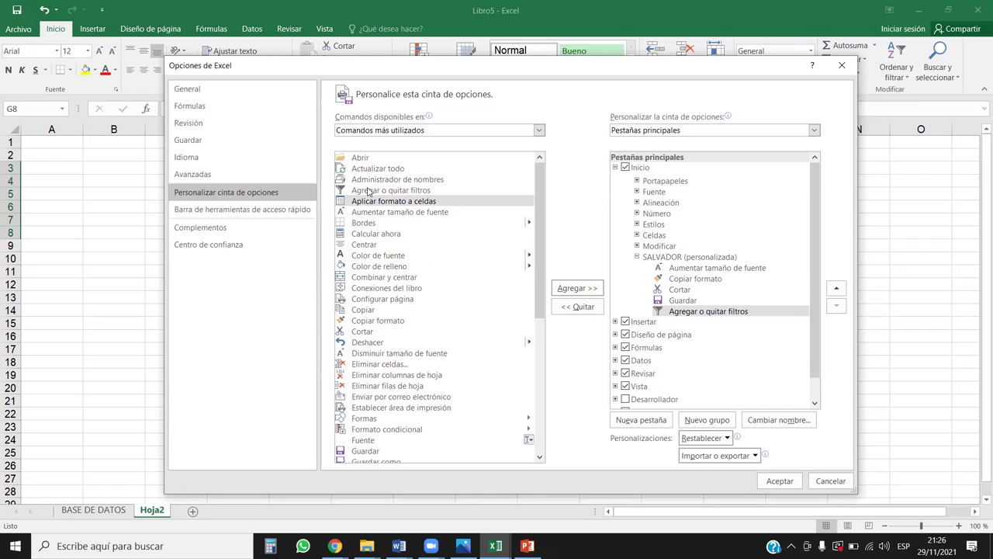
click(380, 133)
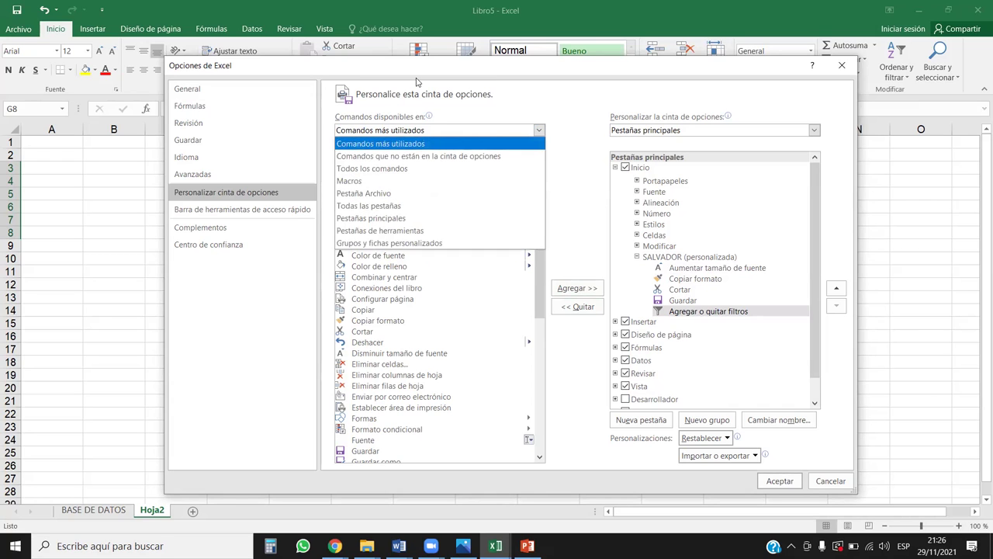
click(387, 169)
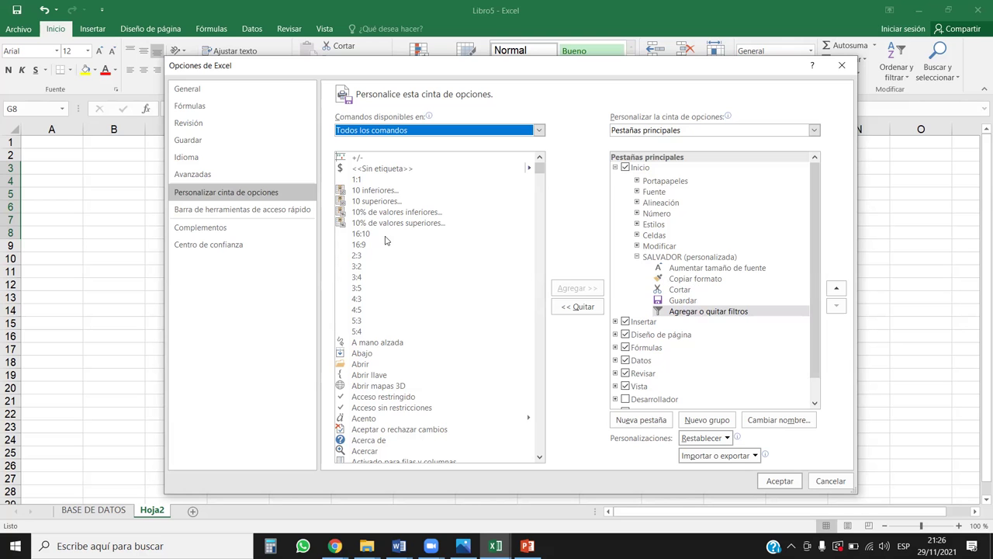
click(382, 292)
scroll(382, 294, down, 20)
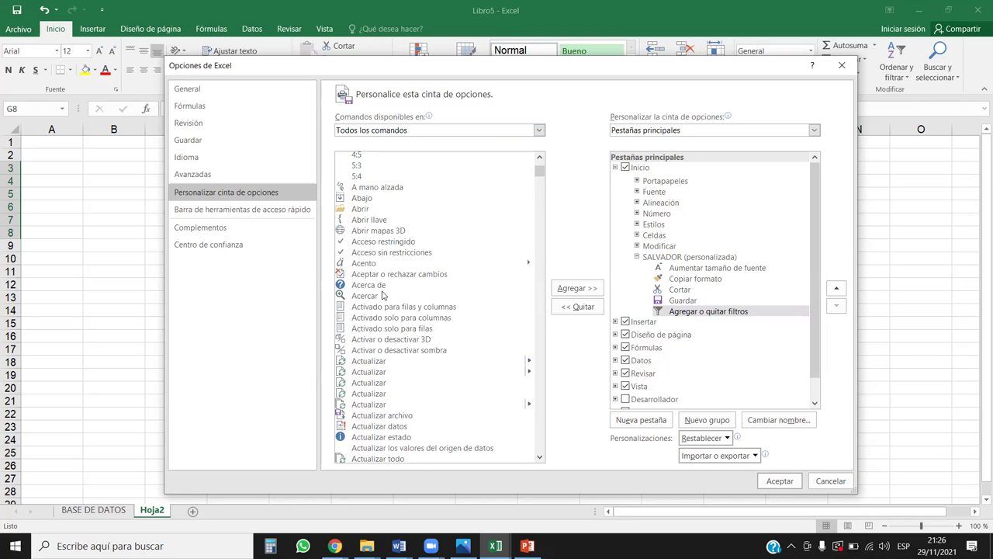
scroll(383, 295, down, 5)
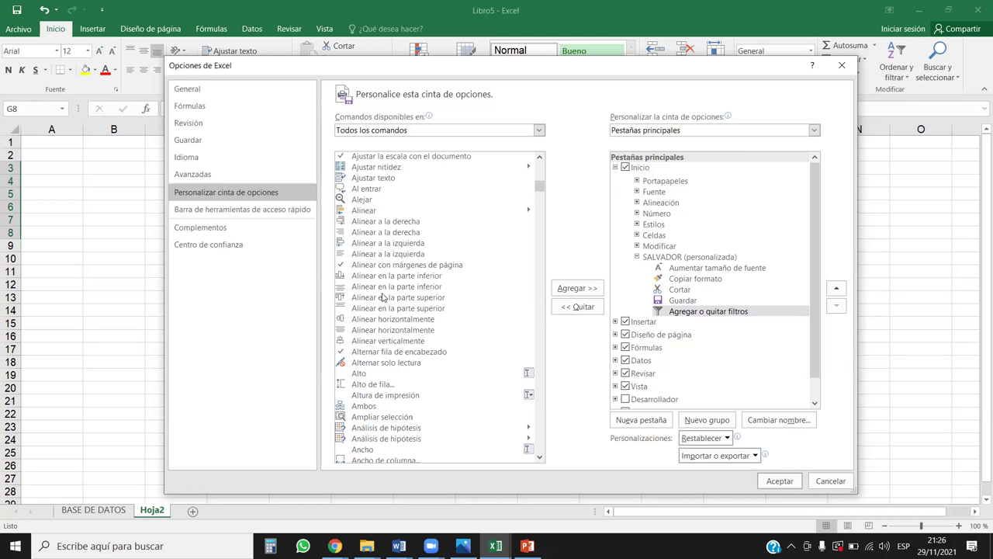
scroll(383, 296, down, 10)
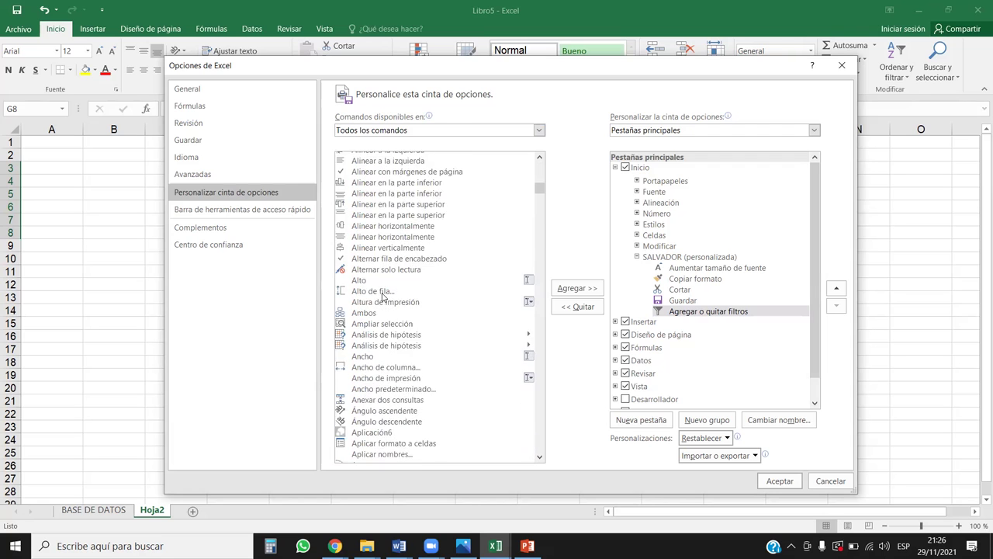
scroll(382, 298, down, 4)
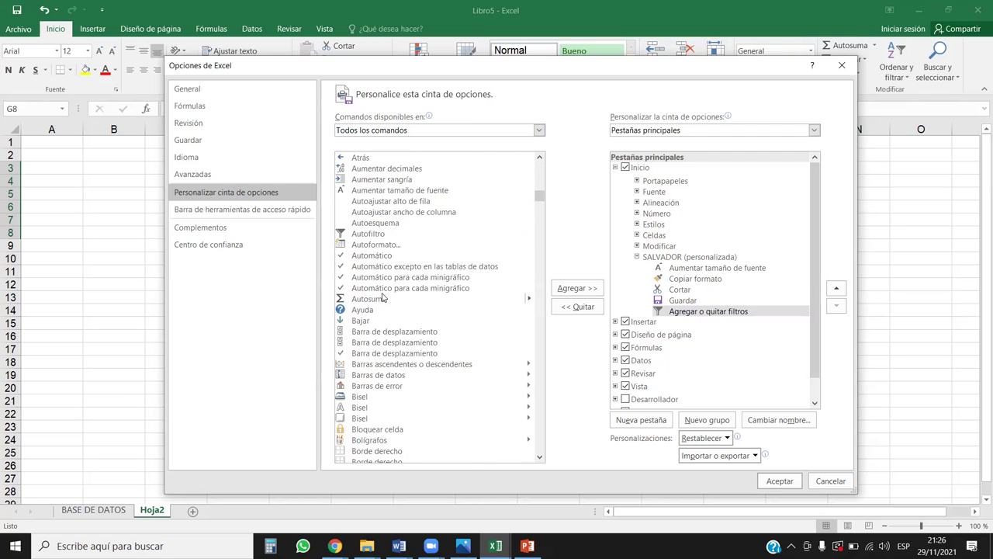
click(368, 301)
click(576, 289)
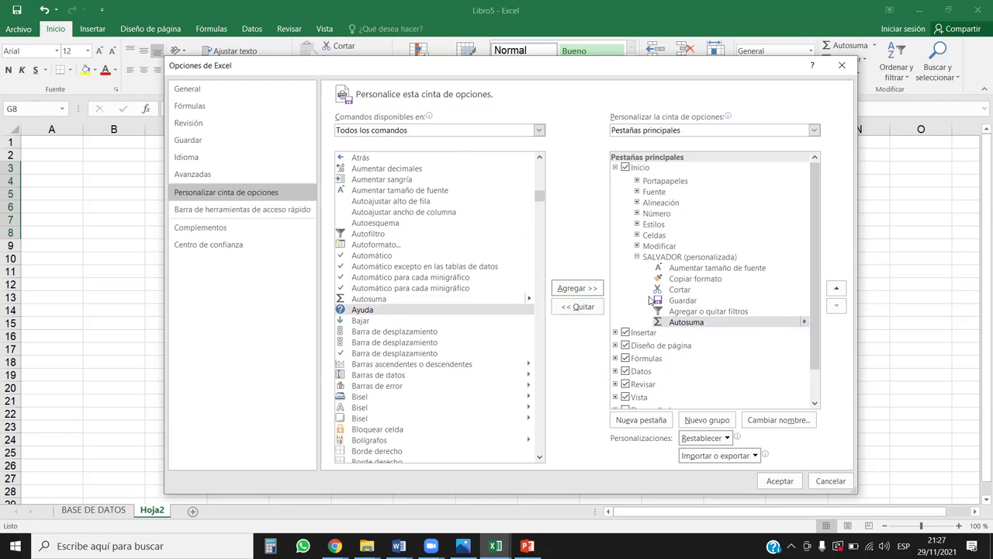
Step: Apply the ribbon customization and select cell D7 on the Hoja2 sheet
click(785, 480)
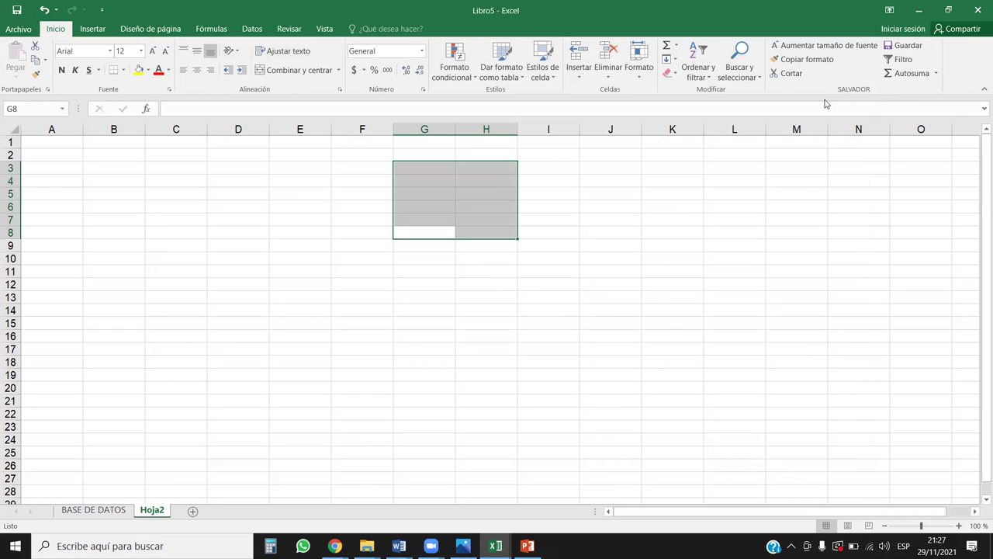
click(422, 218)
click(229, 217)
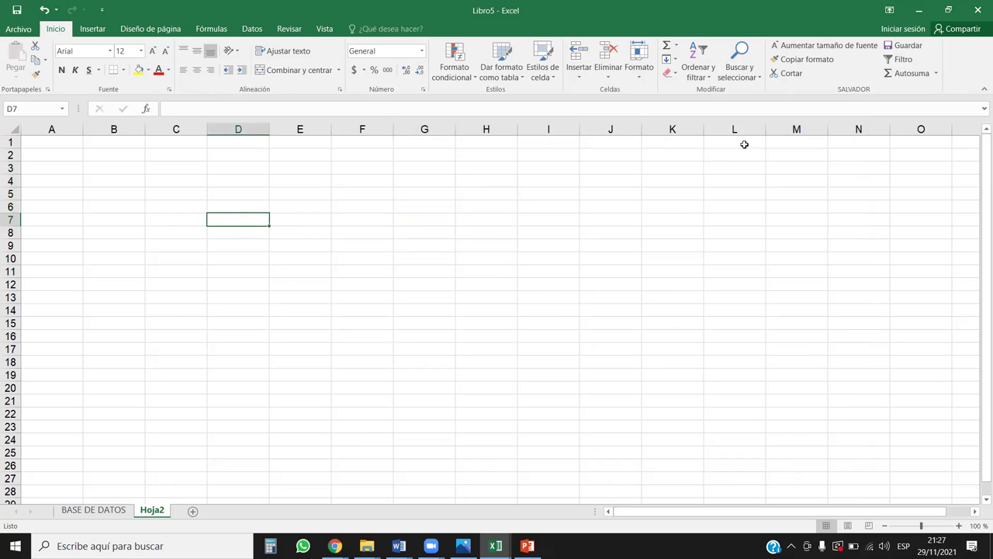
Step: Try Autosuma from the custom group in cell D7 with a reference to I6, and cancel the formula
click(898, 73)
click(535, 203)
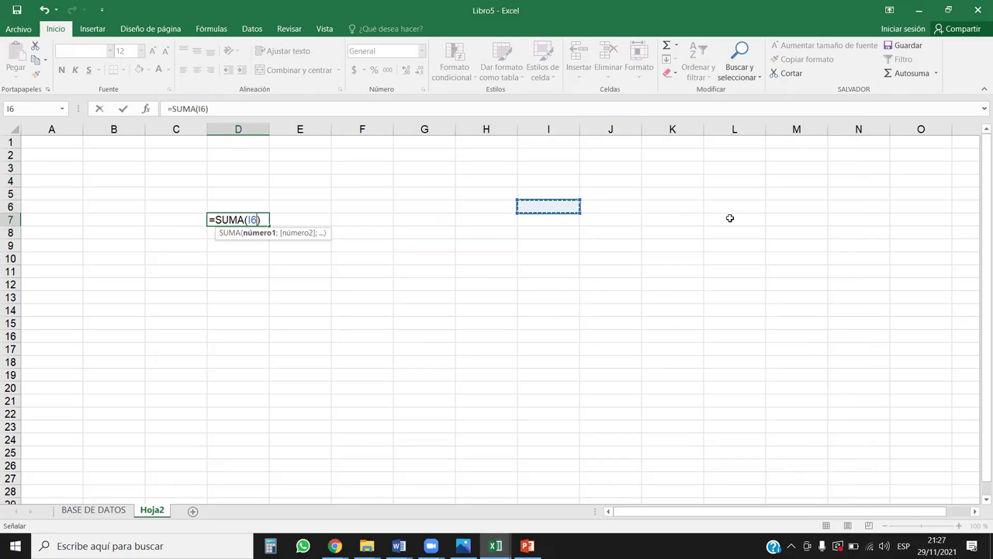
key(Escape)
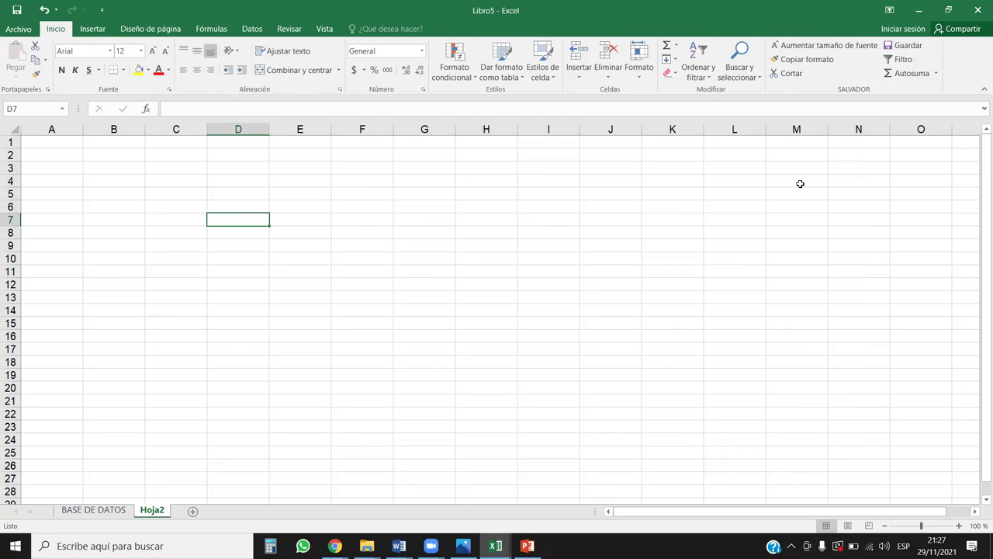
click(382, 258)
click(249, 219)
Step: Open the Excel options at the ribbon customization settings
click(22, 30)
click(31, 305)
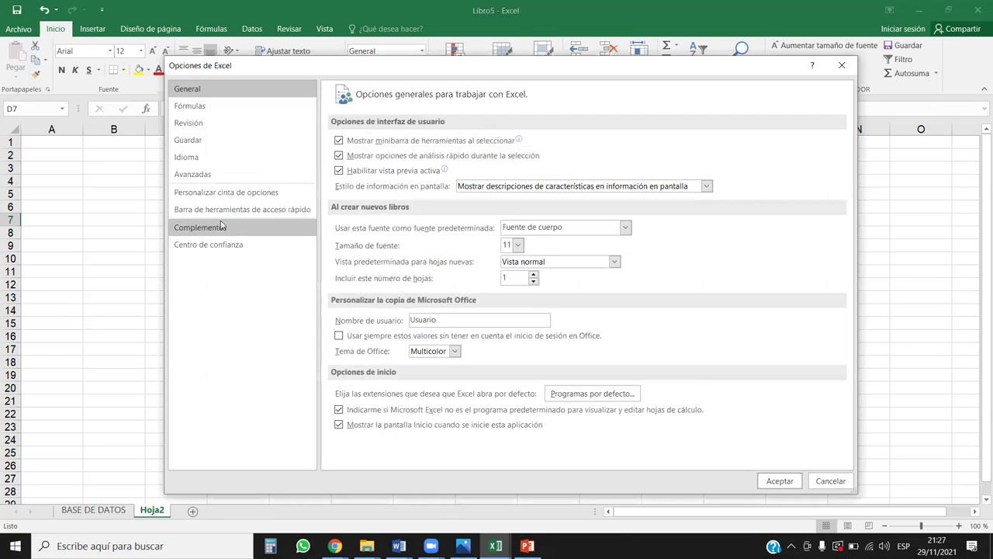
click(256, 210)
click(272, 194)
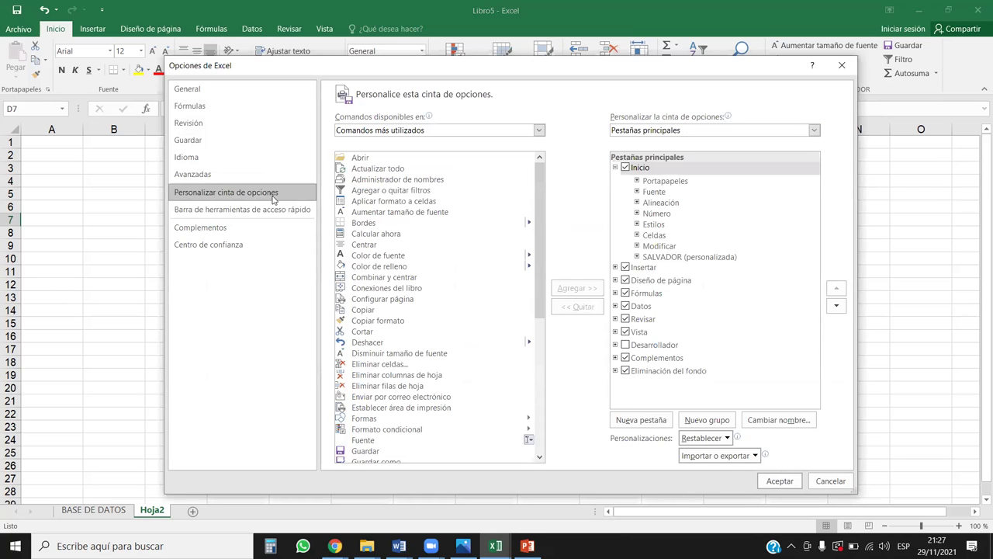
Step: Move the custom group in the Inicio tab up to directly after Portapapeles, and apply the ribbon customization
click(678, 259)
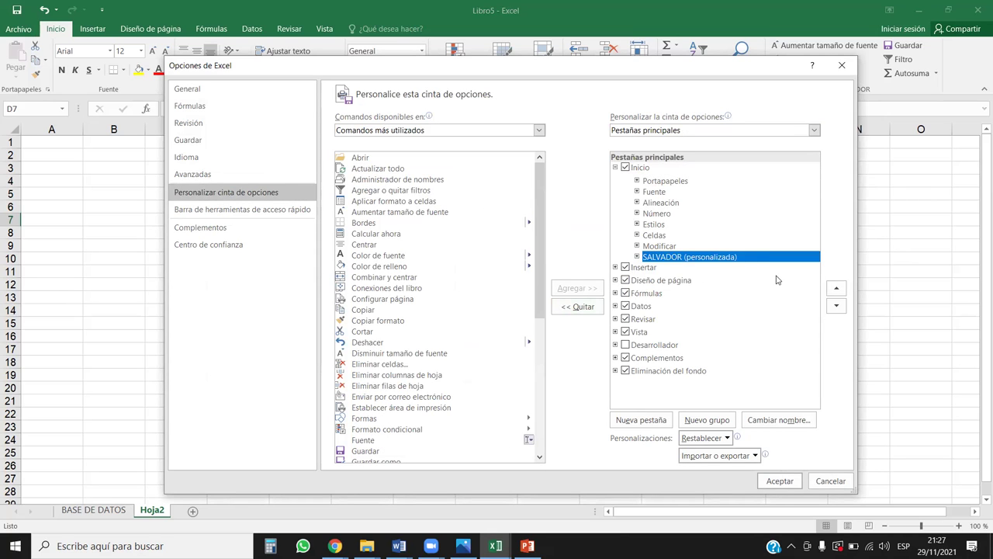
click(836, 289)
click(837, 290)
click(837, 290)
click(838, 290)
click(838, 289)
click(837, 289)
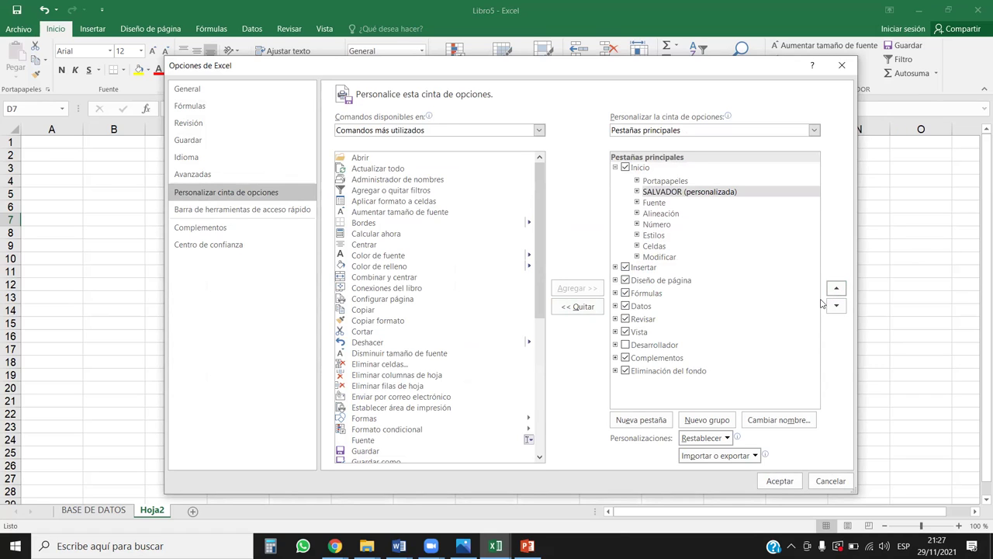
click(668, 192)
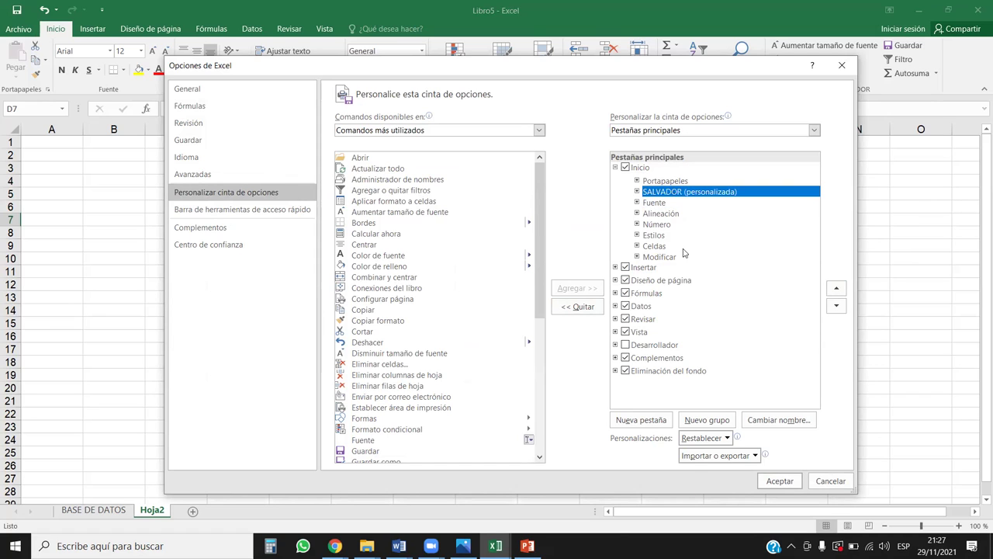
click(776, 480)
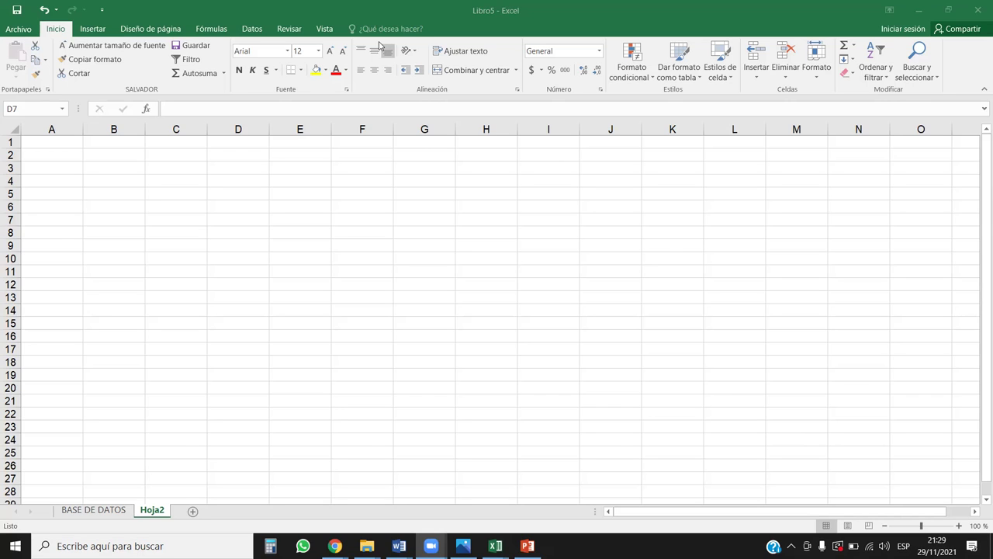
Step: Reopen the Excel options and show the Personalizar cinta de opciones settings
click(19, 31)
click(45, 310)
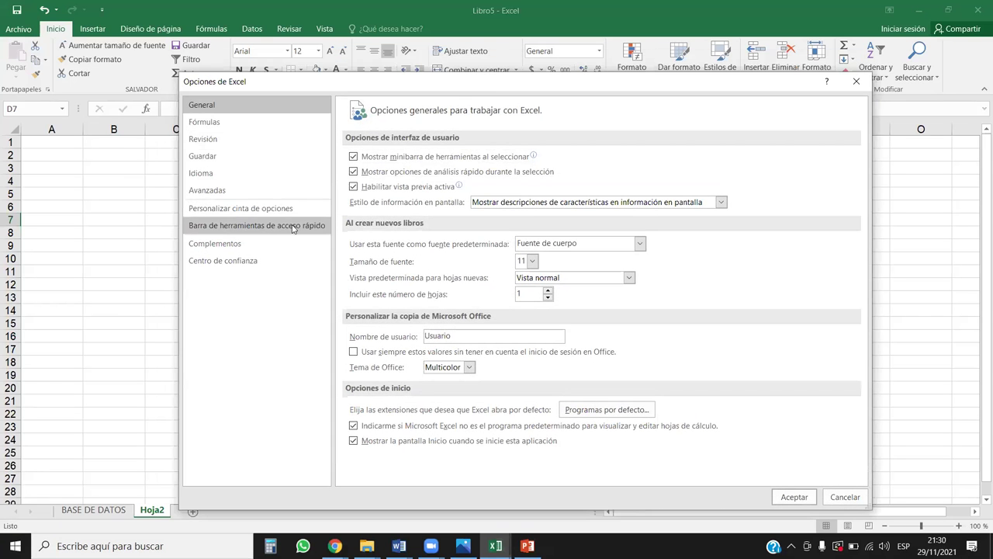
click(292, 227)
click(291, 210)
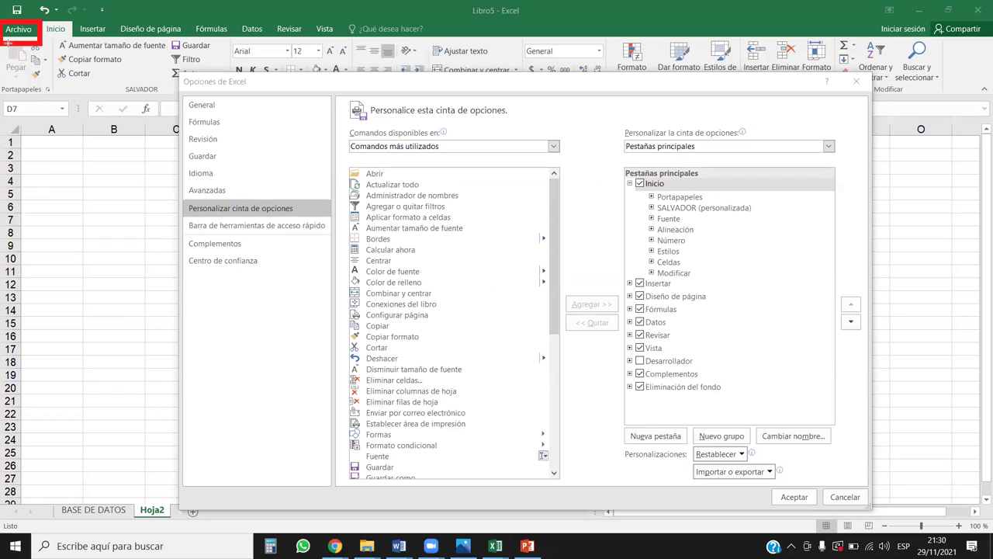
Step: Mark Archivo, Opciones de Excel and Personalizar cinta de opciones with red boxes, and draw red arrows leading on to Inicio and Aceptar
drag(8, 36, 7, 39)
mouse_move(177, 70)
mouse_down()
mouse_move(248, 78)
mouse_move(267, 98)
mouse_move(253, 91)
mouse_up()
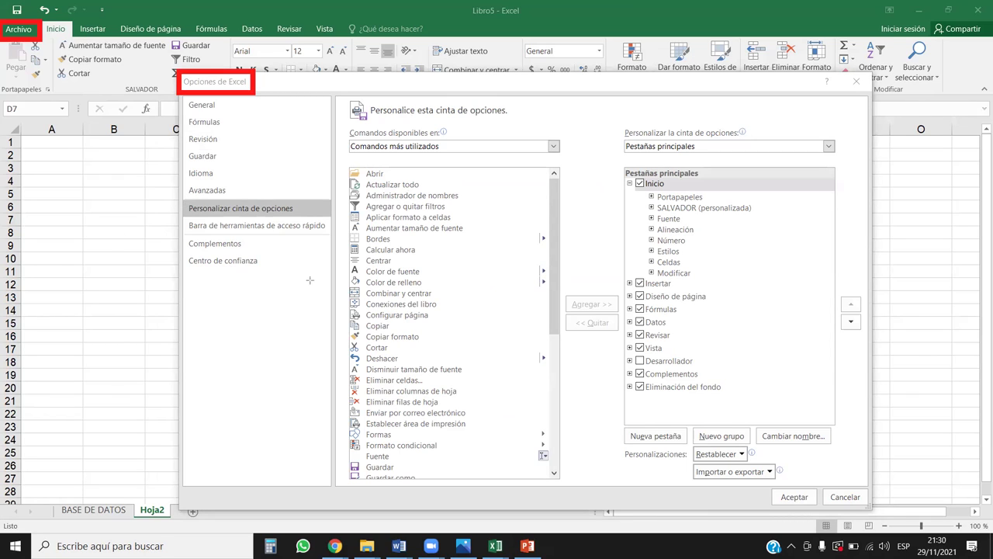
drag(182, 196, 308, 223)
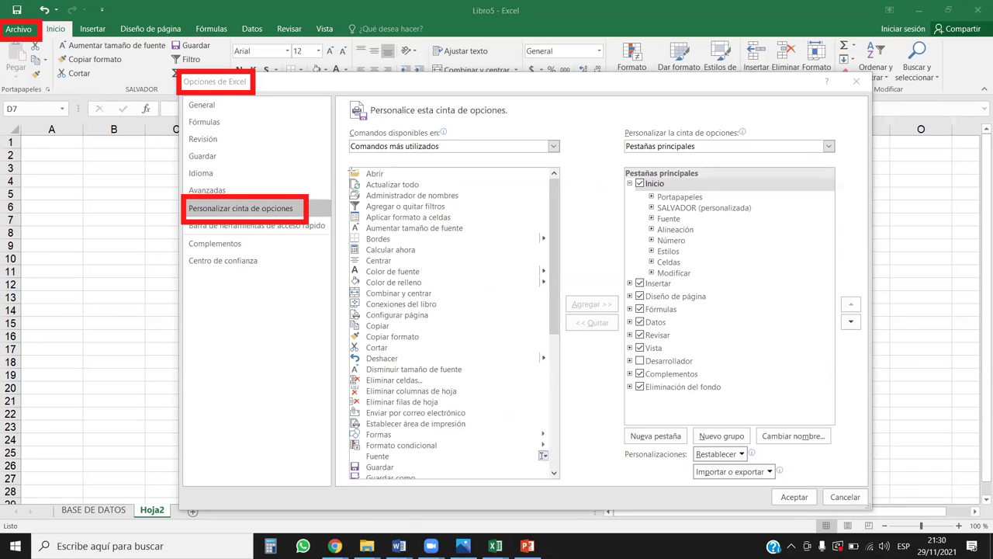
drag(34, 37, 179, 81)
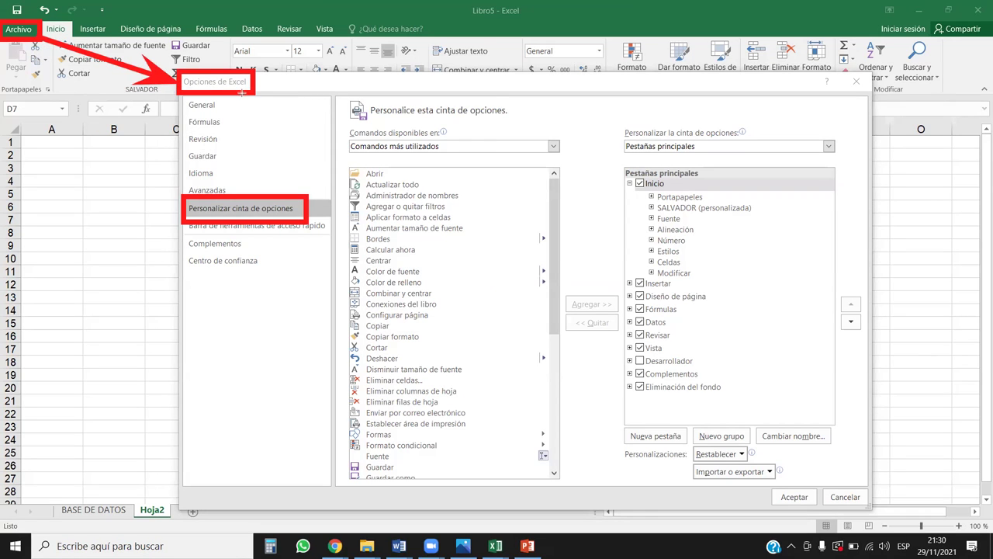
mouse_move(240, 96)
mouse_down()
mouse_move(243, 194)
mouse_move(342, 199)
mouse_move(627, 184)
mouse_up()
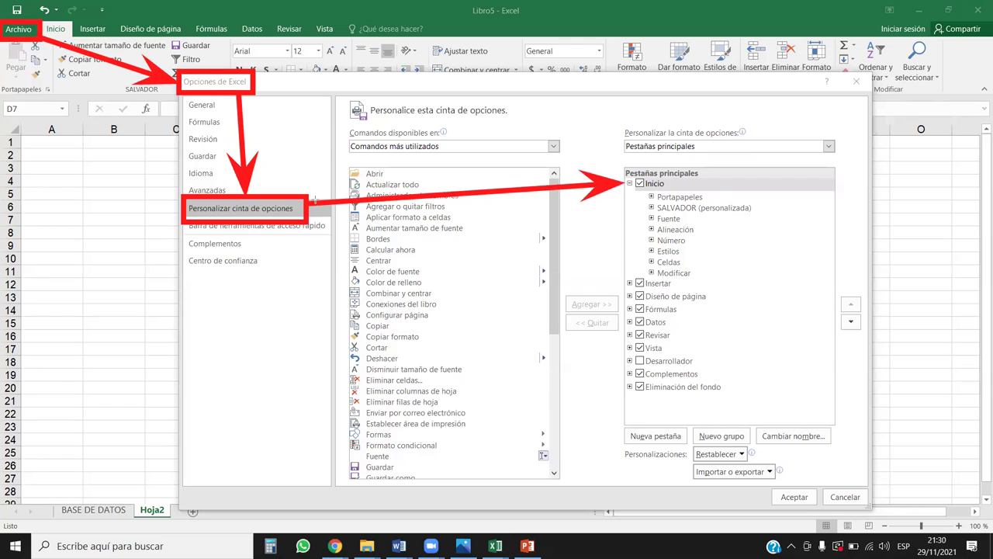
mouse_move(299, 207)
mouse_down()
mouse_move(810, 546)
mouse_move(776, 514)
mouse_move(769, 490)
mouse_up()
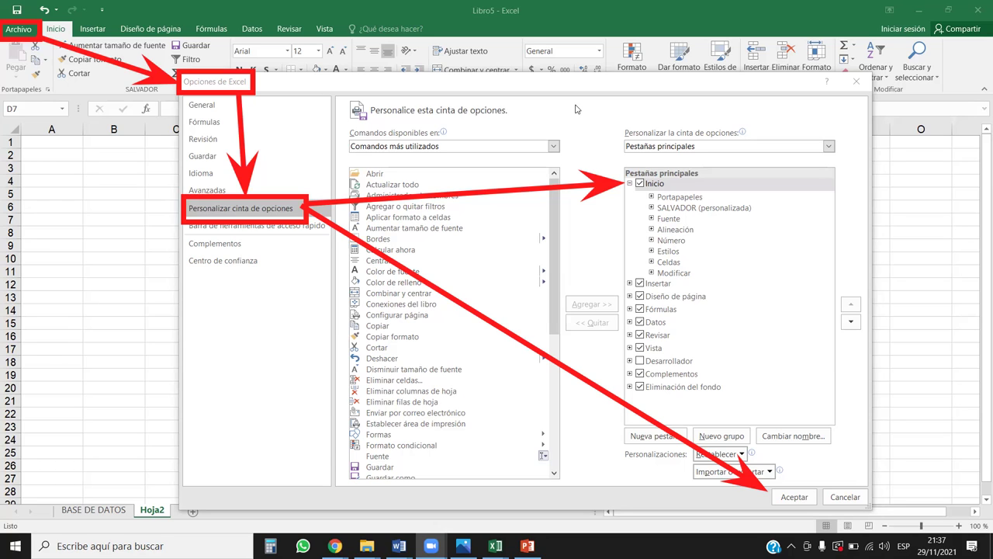
Step: Create a new ribbon tab directly after Inicio and rename it with the person's first name
click(687, 207)
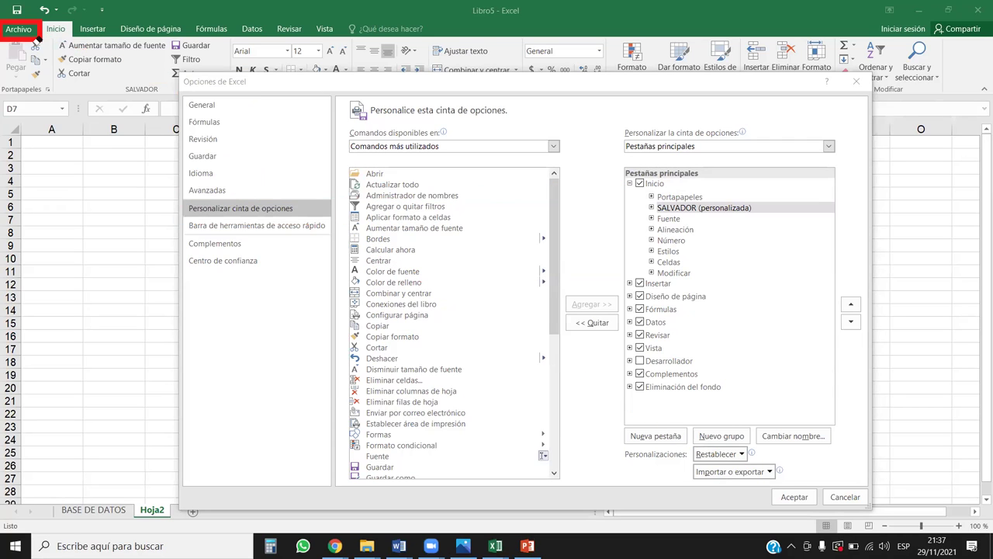
click(681, 185)
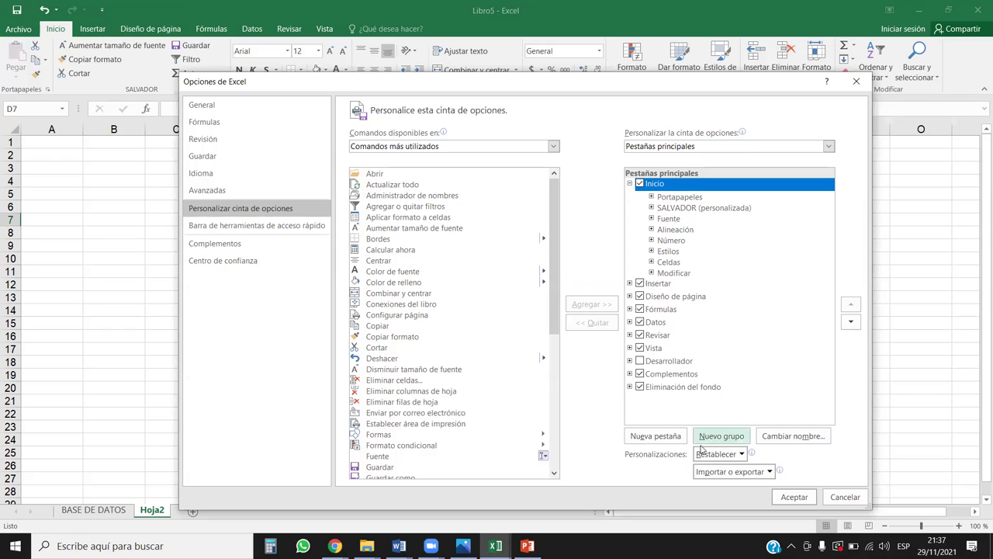
click(656, 435)
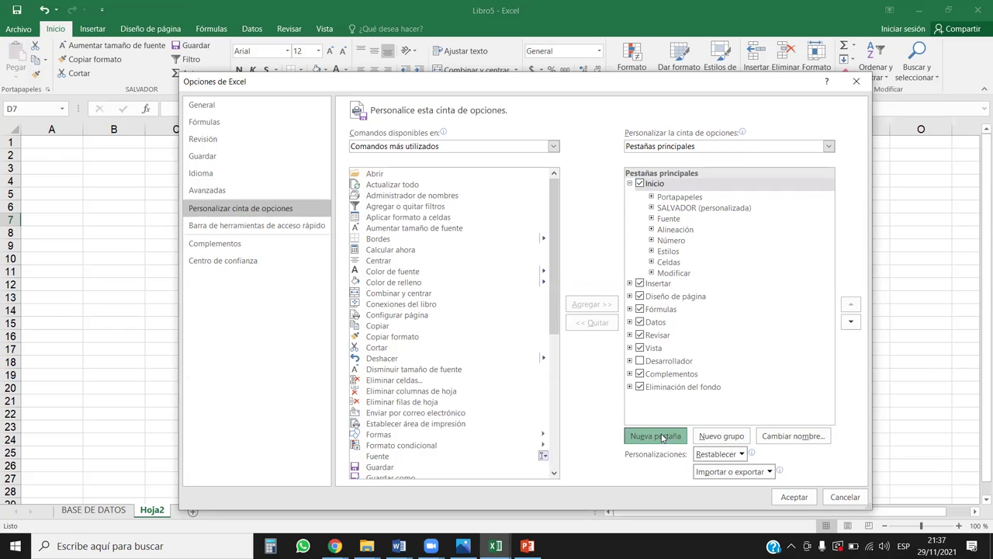
click(673, 285)
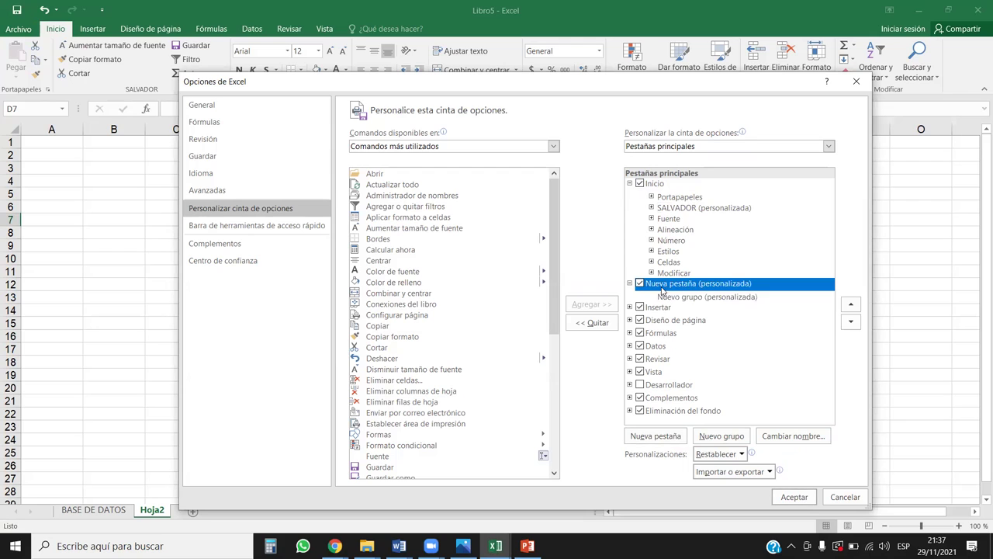
right_click(674, 285)
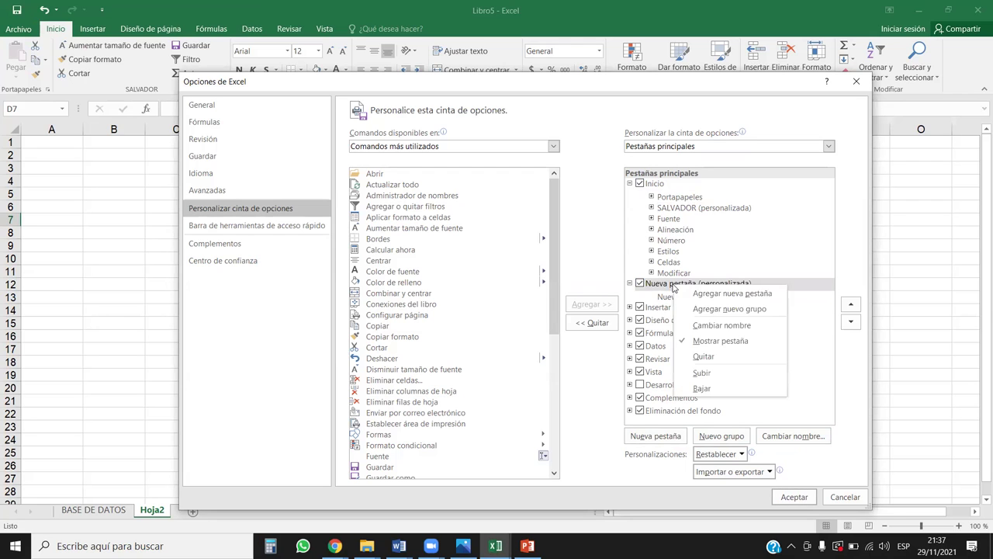
click(728, 325)
text(S)
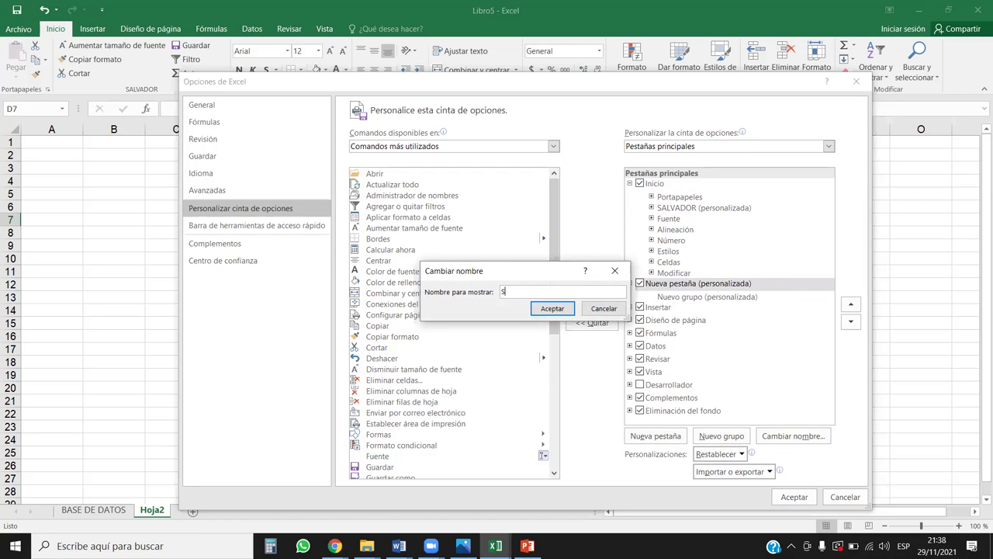
text(ALVADOR)
click(552, 308)
Step: Move Aumentar tamaño de fuente and Copiar formato from the custom group in Inicio into the new tab's group
click(651, 207)
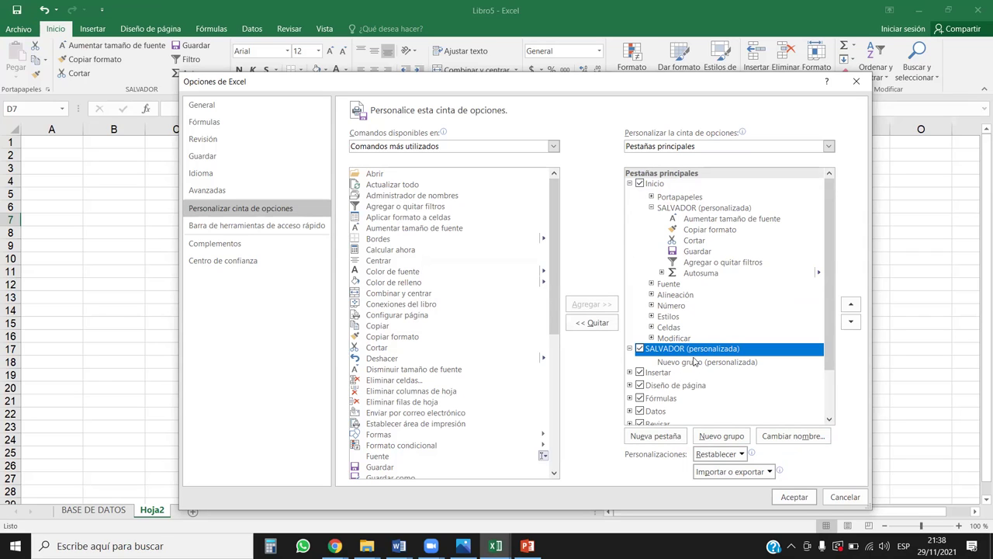
click(702, 221)
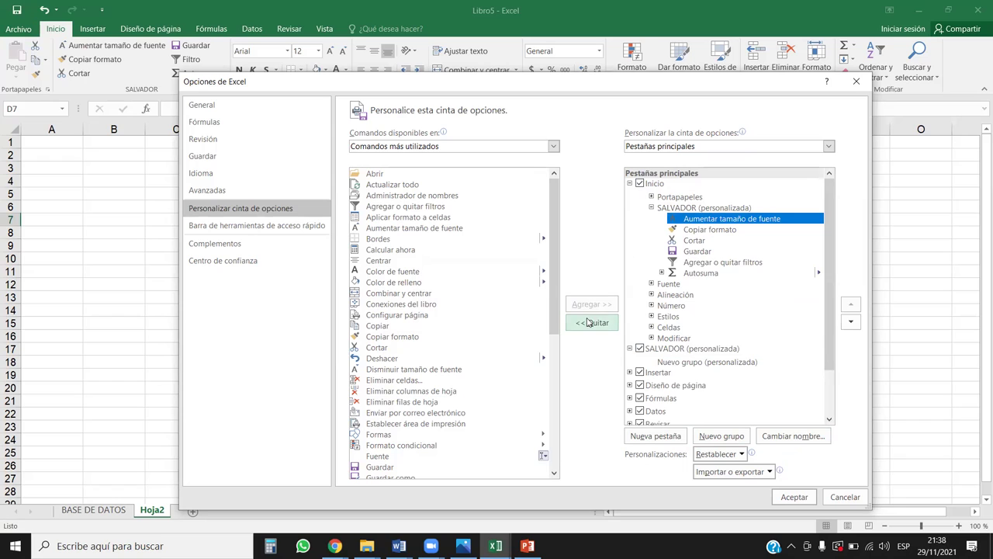
click(671, 350)
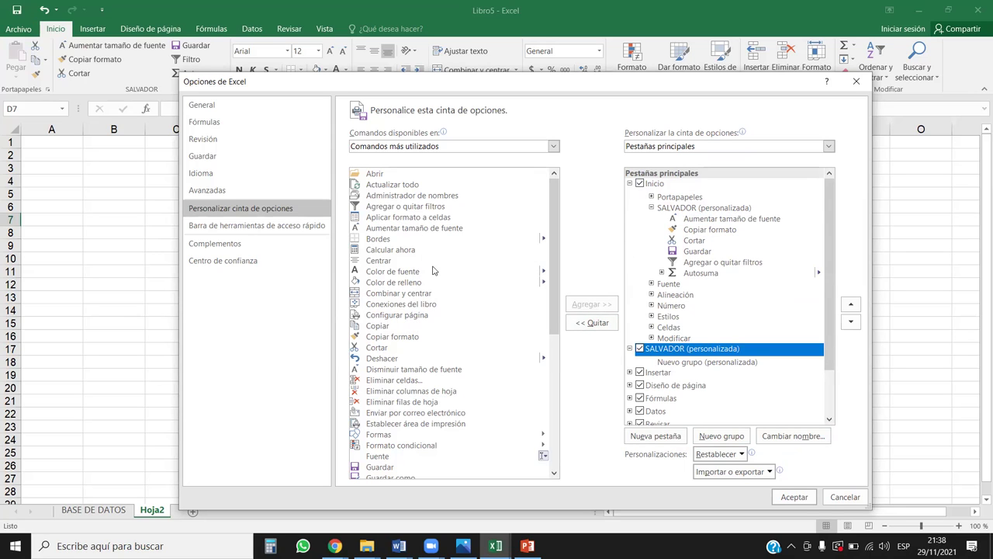
drag(683, 221, 674, 366)
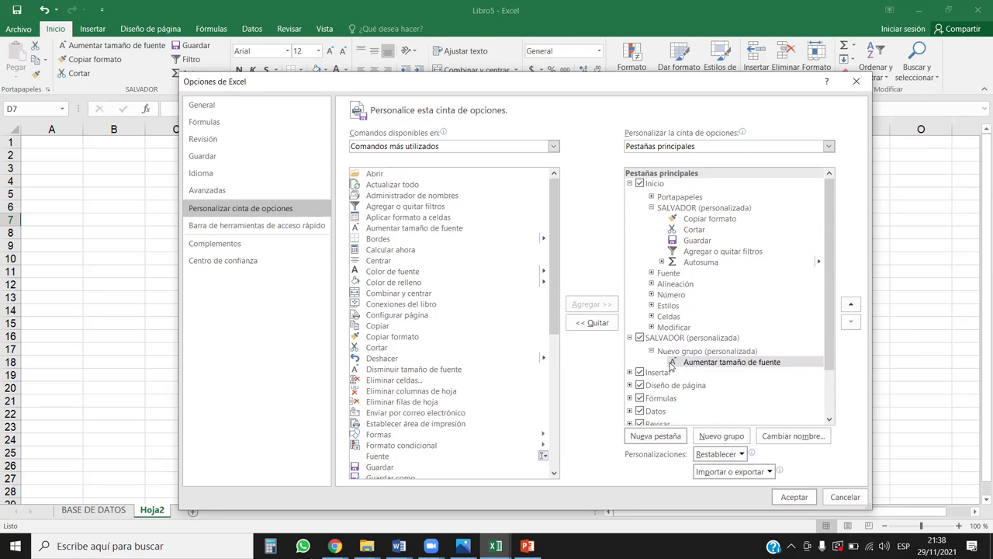
drag(695, 219, 675, 359)
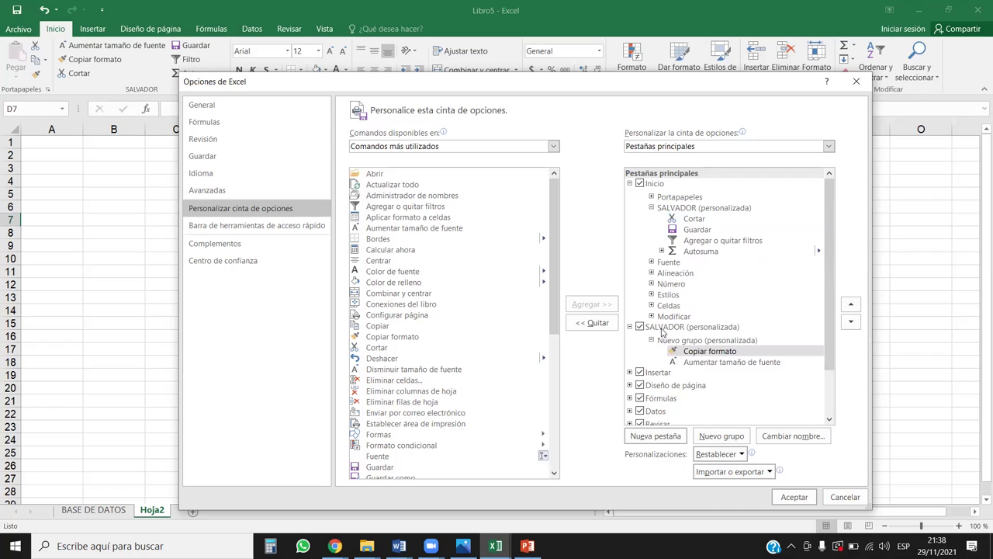
Step: Move Cortar, Autosuma, Agregar o quitar filtros and Guardar from the custom group in Inicio into the new tab's group
click(692, 221)
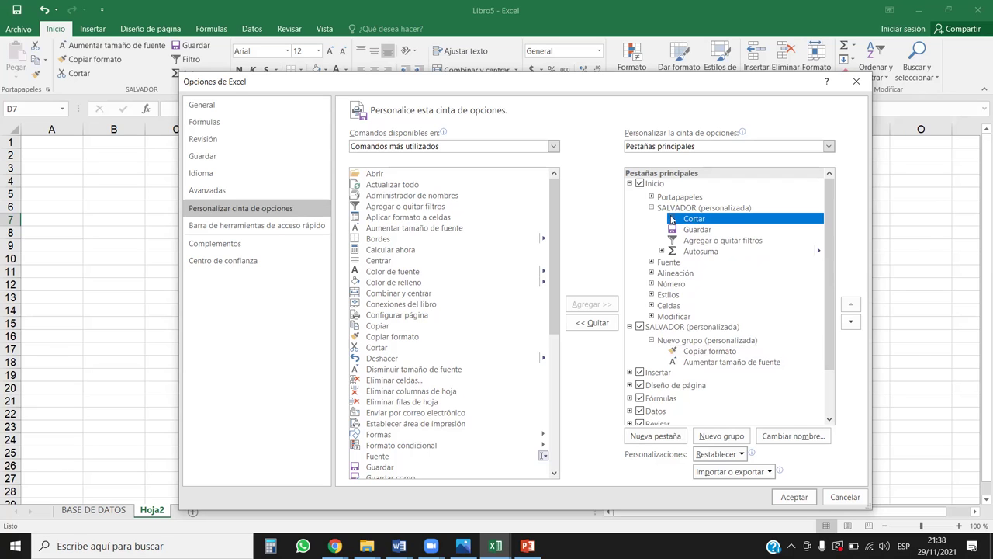
click(852, 324)
click(852, 324)
click(852, 325)
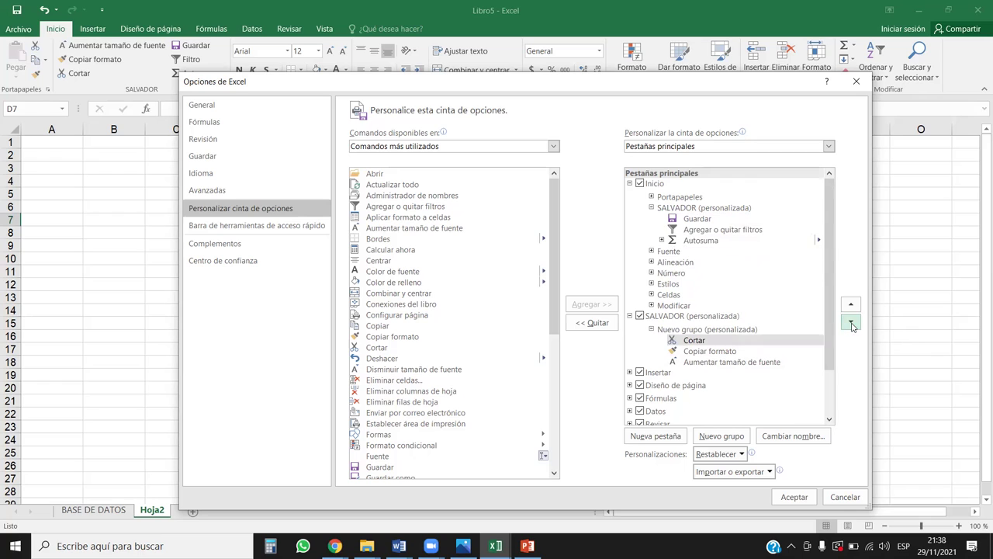
click(709, 241)
click(852, 322)
click(722, 231)
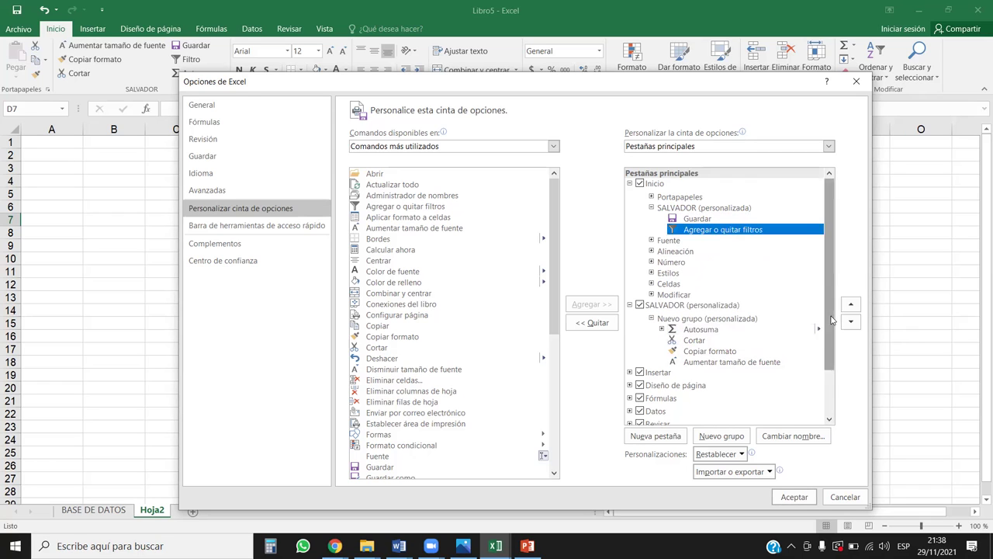
click(851, 322)
click(694, 219)
click(850, 320)
Step: Select the emptied custom group in the Inicio tab and apply the ribbon customization
click(675, 210)
right_click(675, 214)
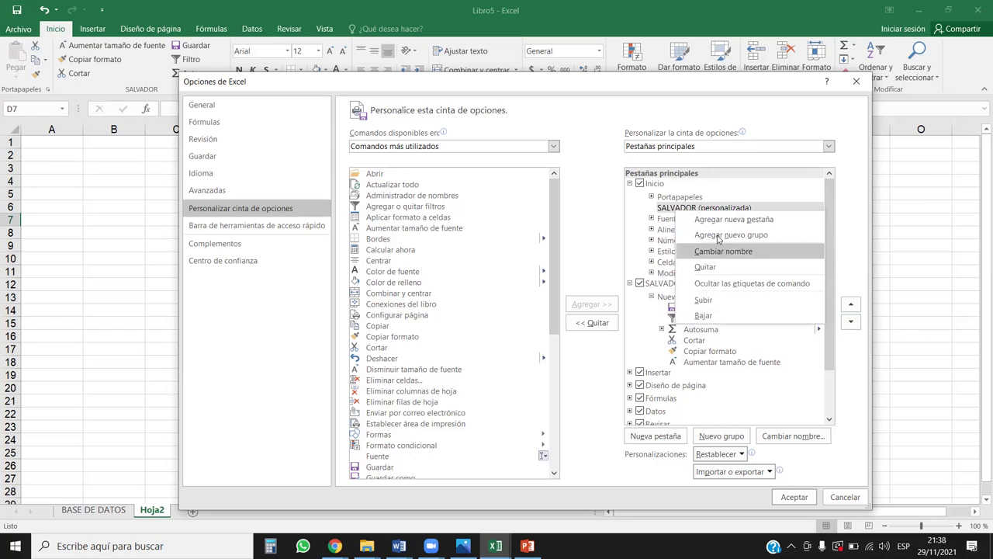
click(669, 207)
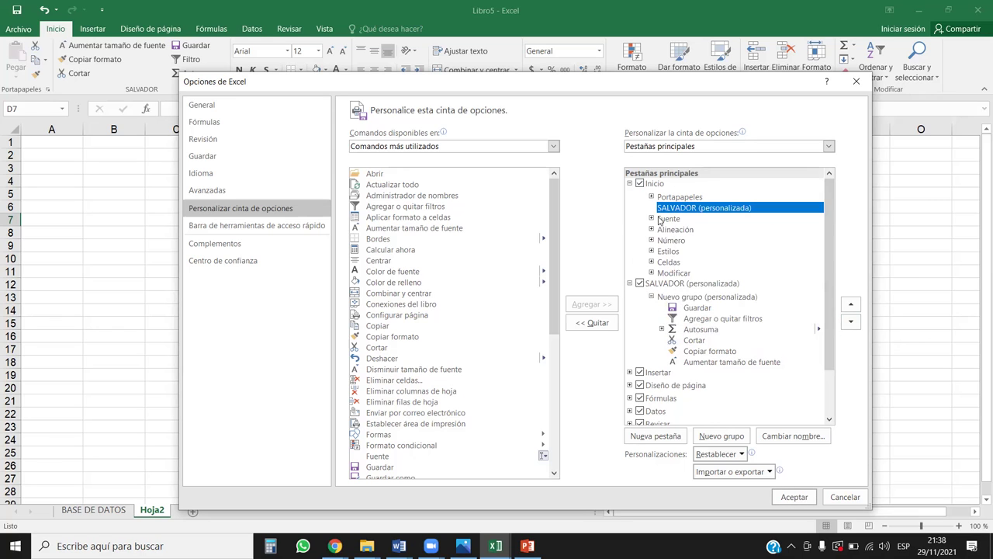
click(793, 497)
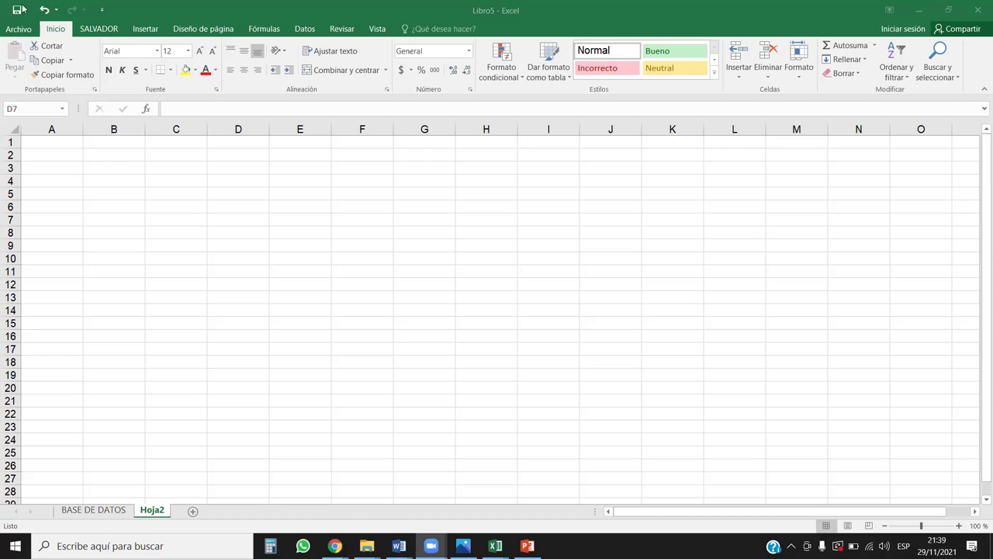
Step: Remove the emptied custom group from the Inicio tab in the ribbon customization, apply the change and display the custom tab's commands
click(19, 29)
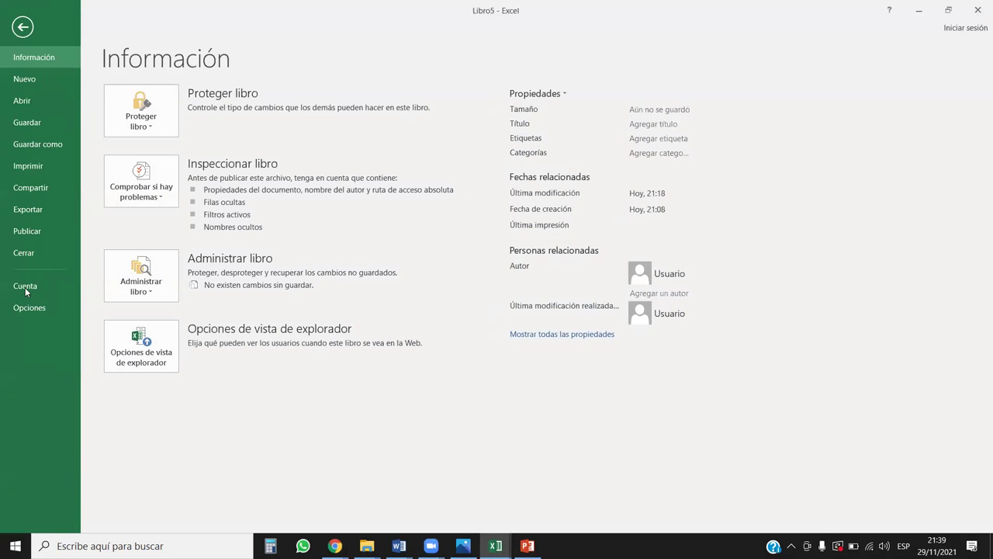
click(28, 291)
click(32, 312)
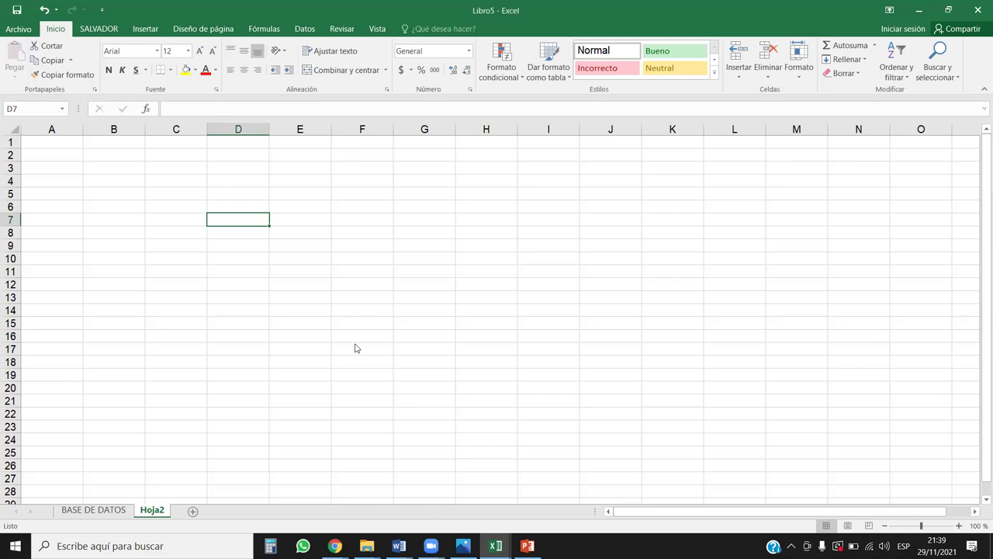
click(258, 210)
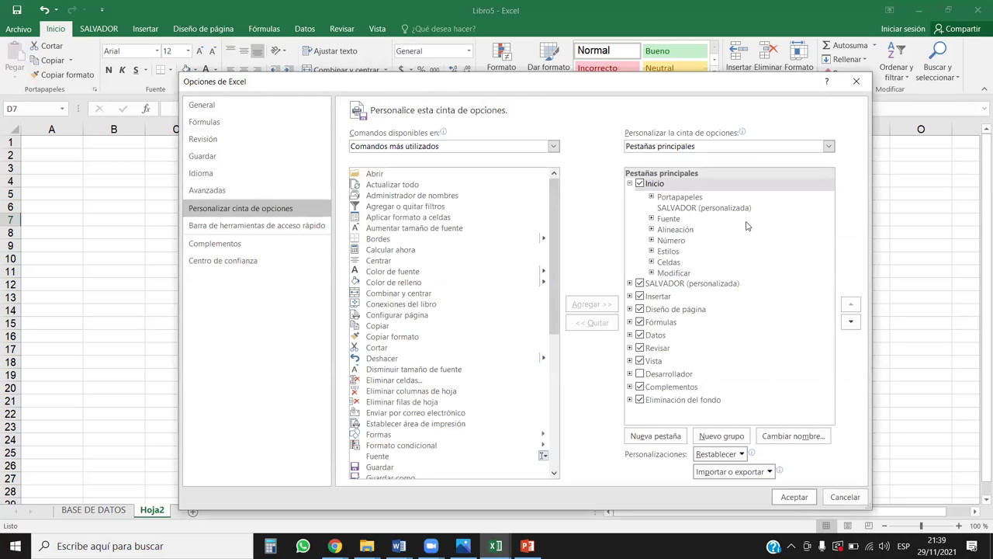
click(689, 208)
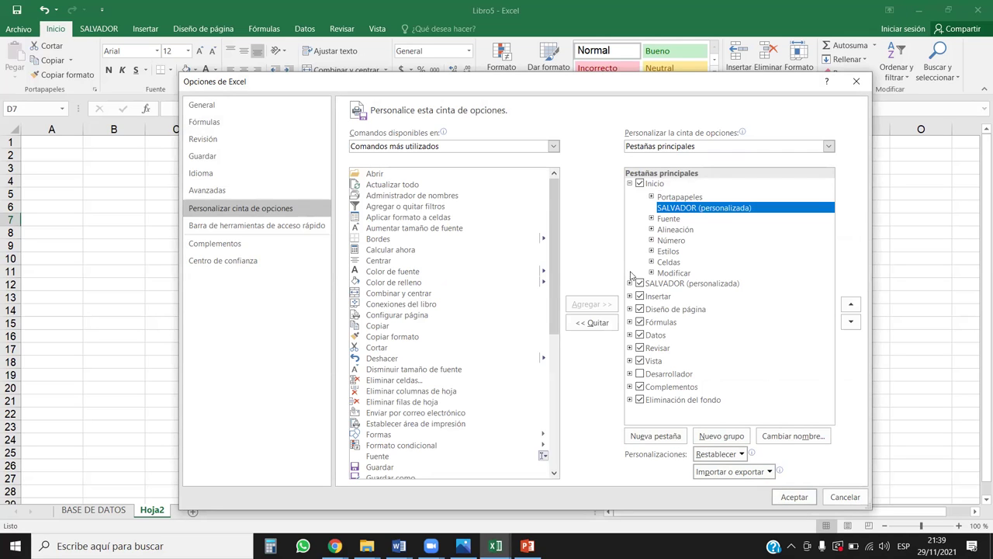
click(592, 322)
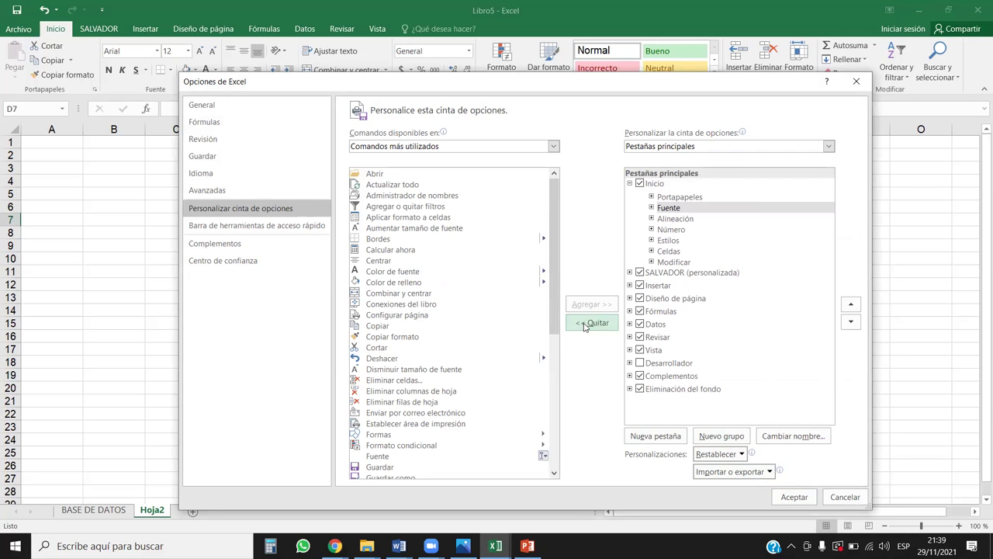
click(660, 276)
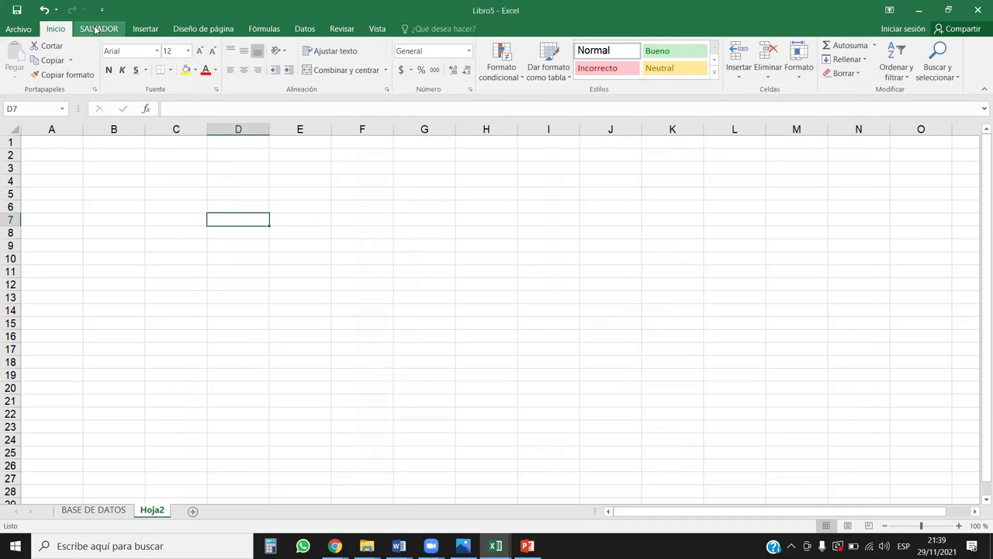
click(100, 29)
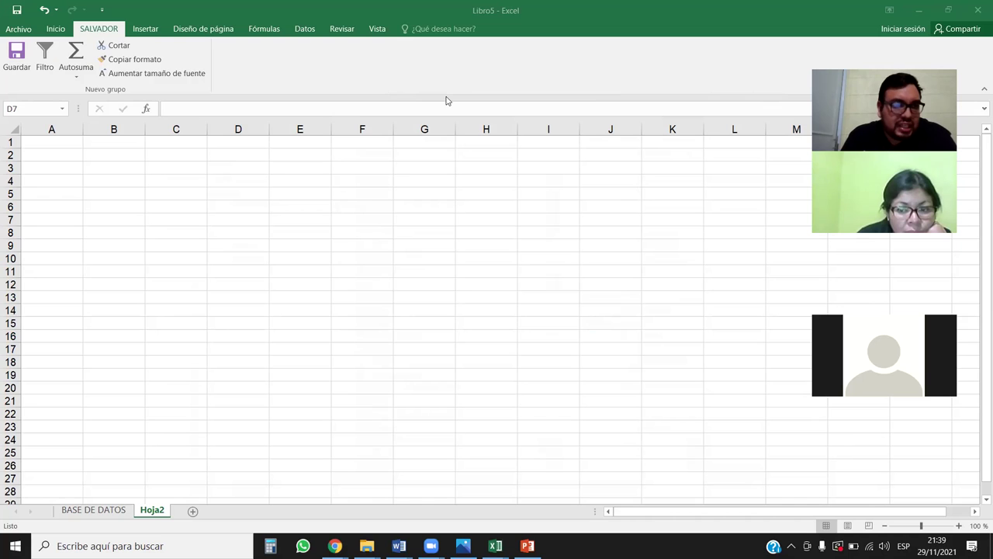
Step: Turn off the visibility of the custom tab located after Inicio in the ribbon customization settings
click(12, 28)
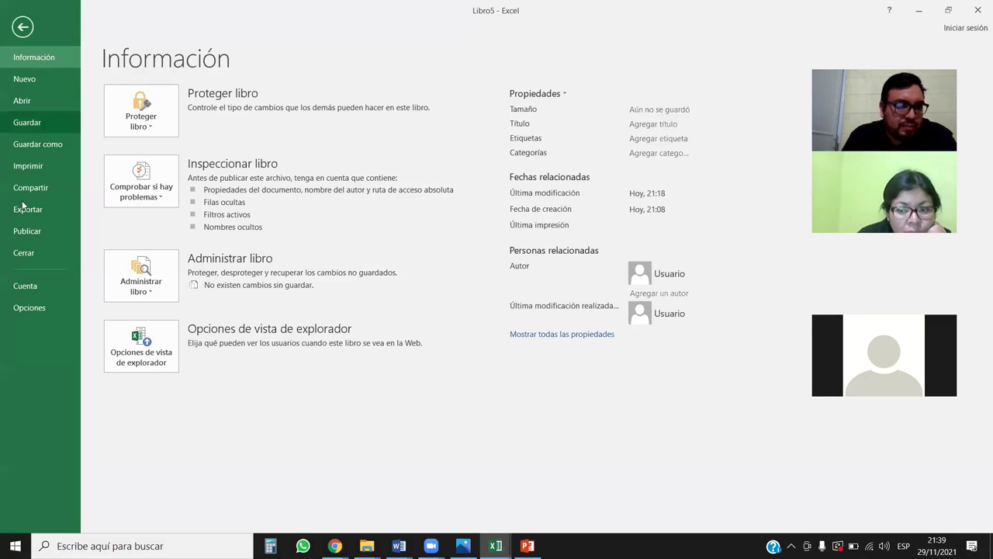
click(35, 309)
click(256, 225)
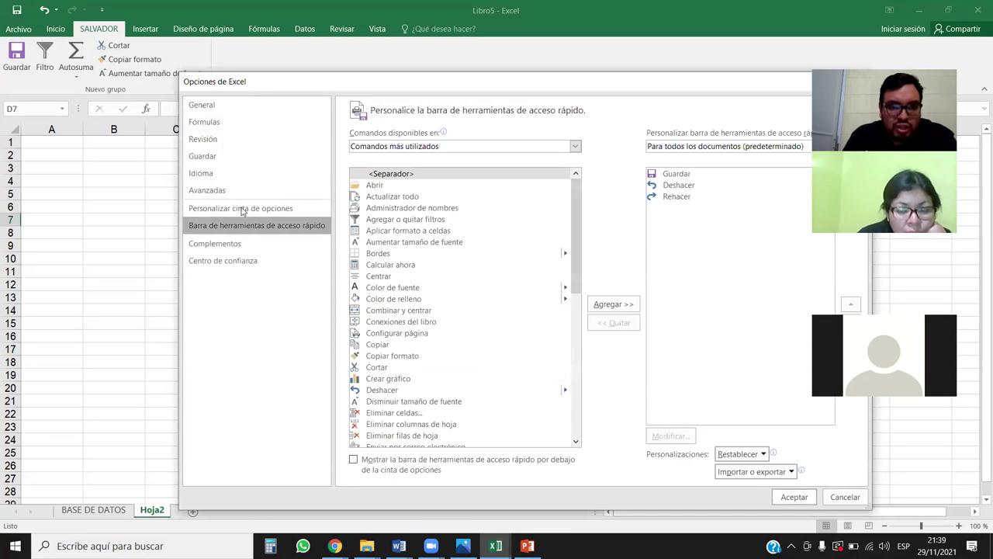
click(248, 208)
drag(609, 75, 450, 65)
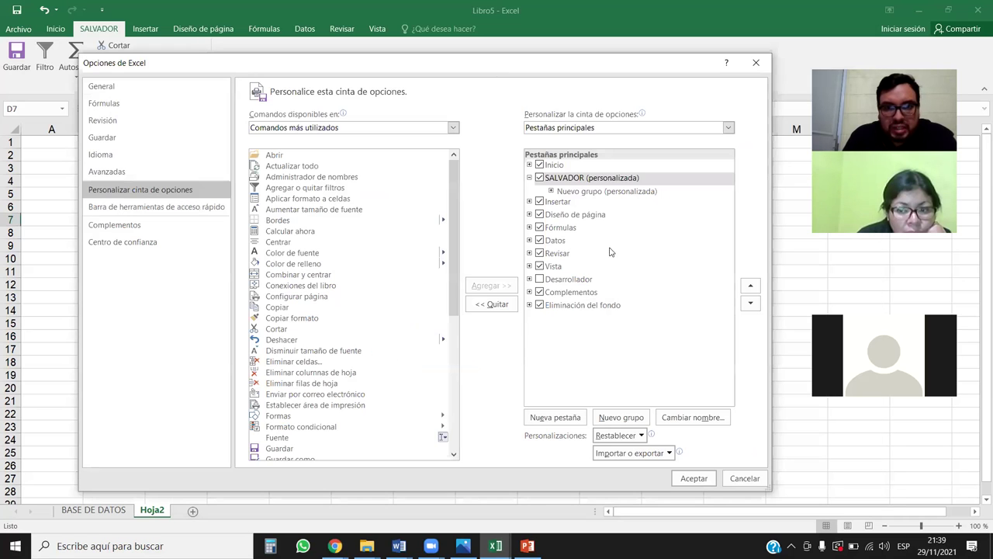
click(541, 179)
click(540, 179)
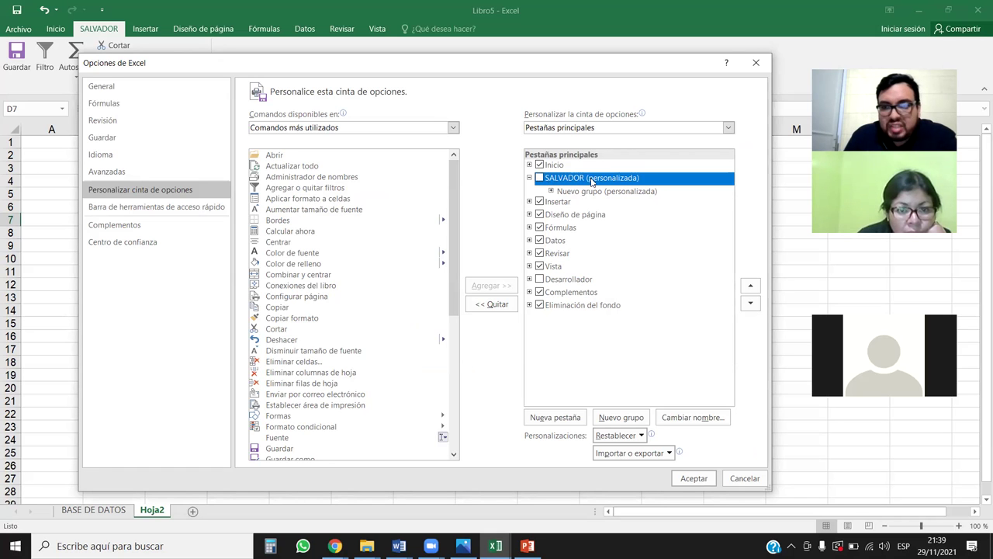
Step: Apply the ribbon settings with the custom tab hidden and select cell D10
click(693, 478)
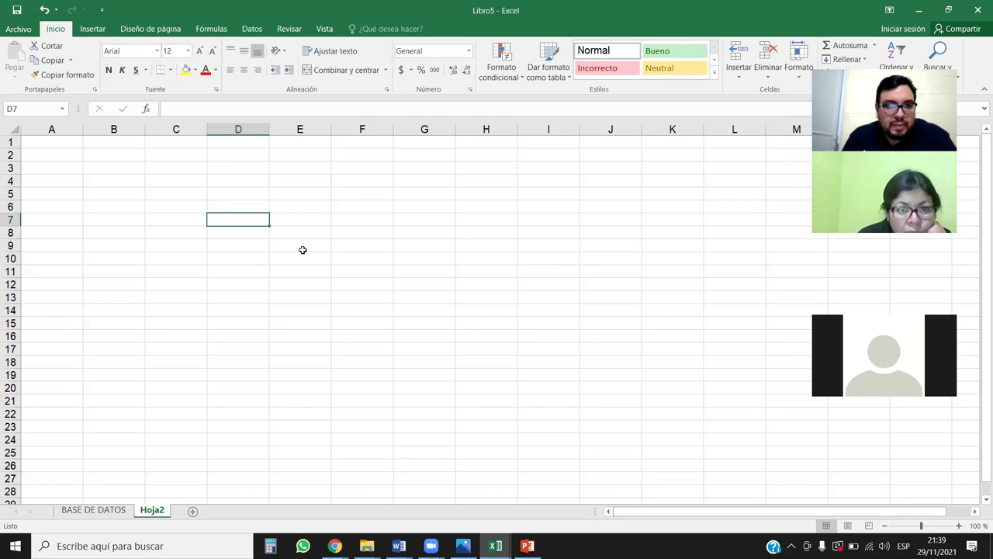
click(209, 259)
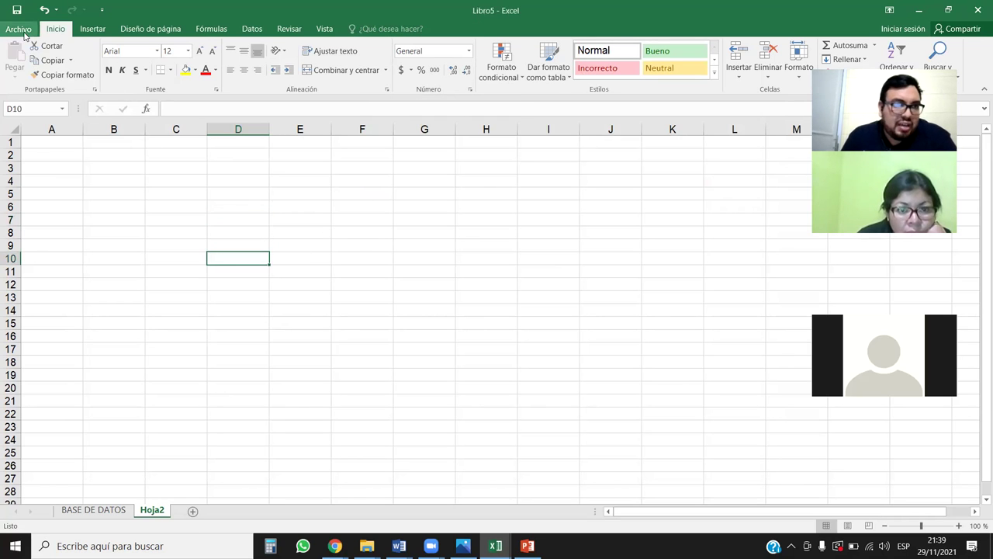
Step: Open the ribbon customization options and make the custom main tab visible again
click(21, 30)
click(42, 309)
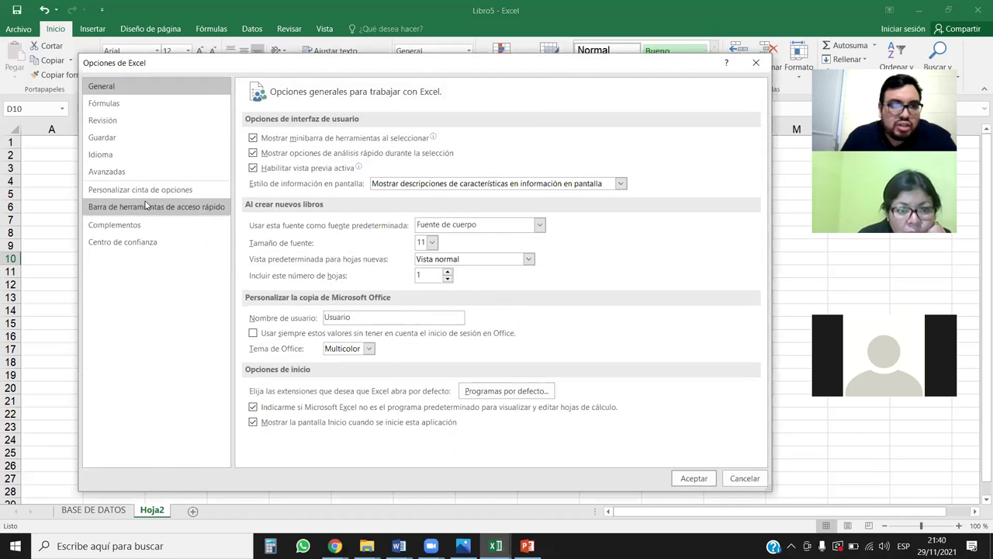
click(145, 206)
click(144, 190)
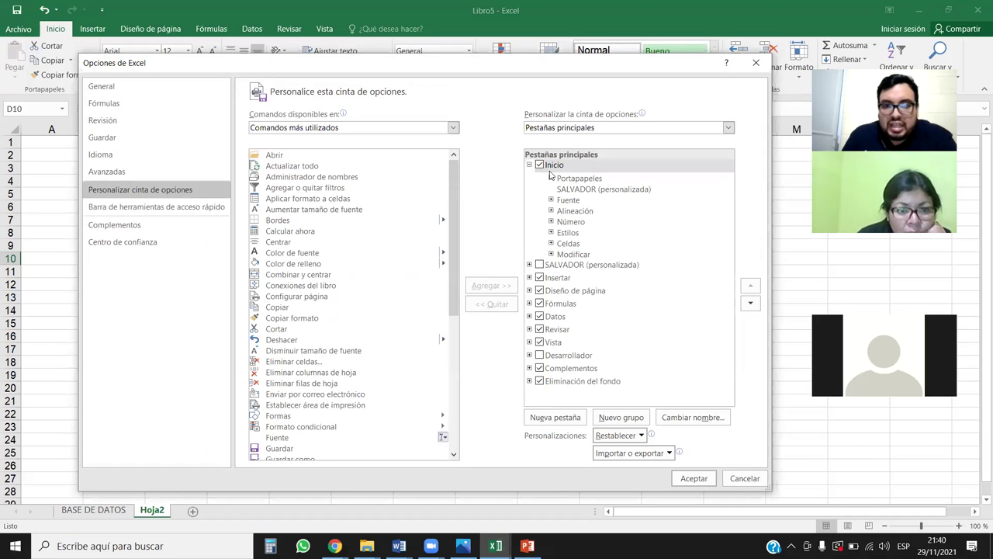
click(539, 268)
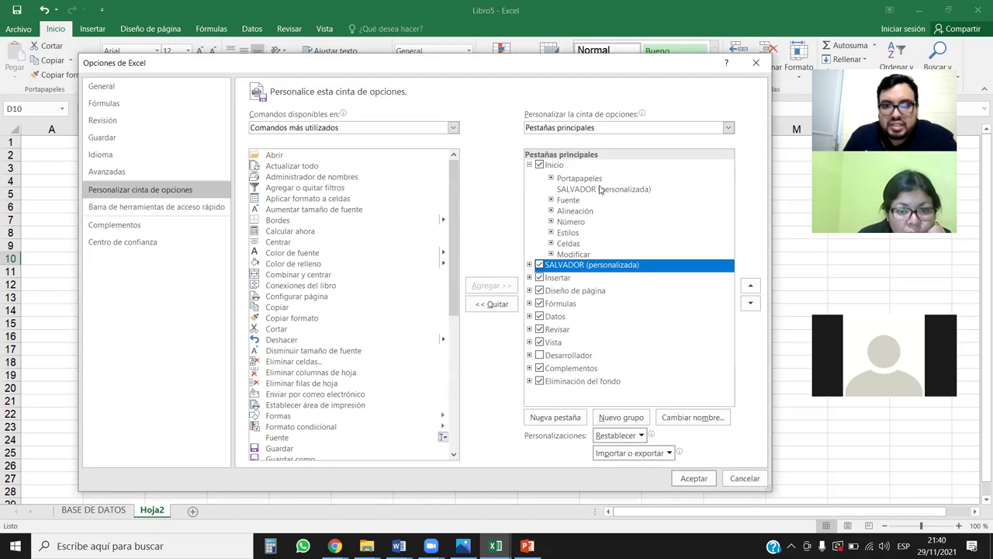
Step: Remove the custom group from the Inicio tab and apply the ribbon changes
click(600, 189)
right_click(598, 190)
click(622, 242)
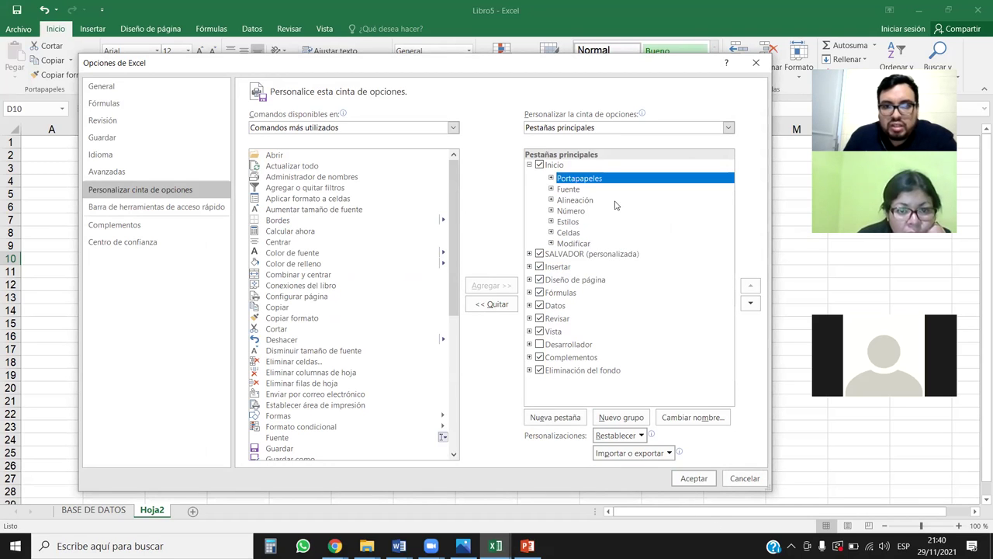
click(693, 478)
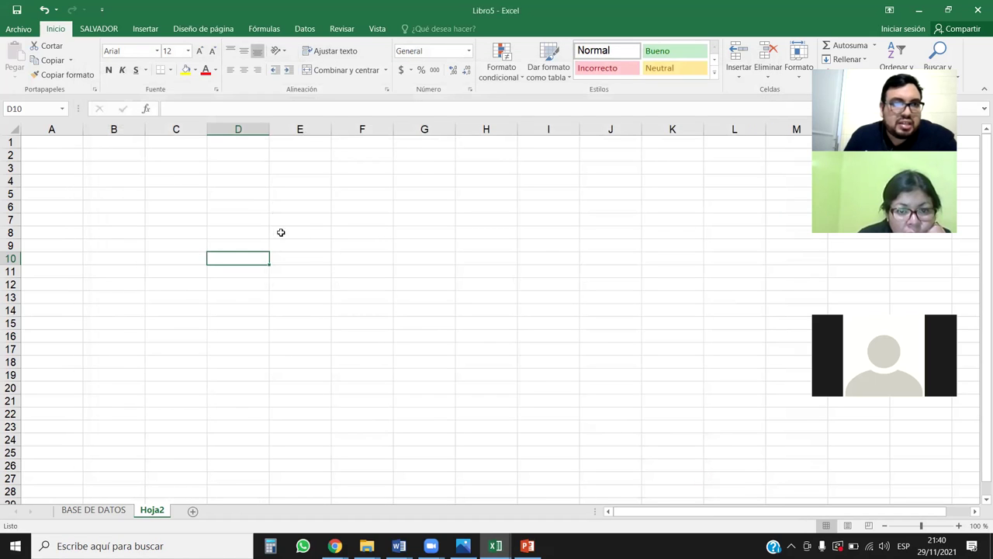
Step: Select cells D7:E8 and display the commands on the custom tab
drag(282, 231, 237, 220)
click(111, 28)
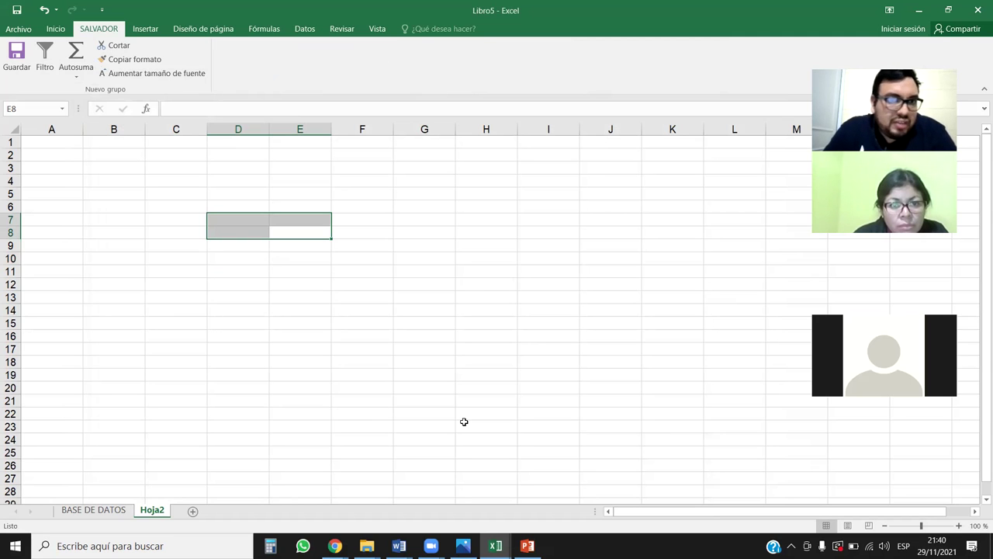
Step: Open the ribbon customization options and switch the Desarrollador tab on and back off
click(22, 28)
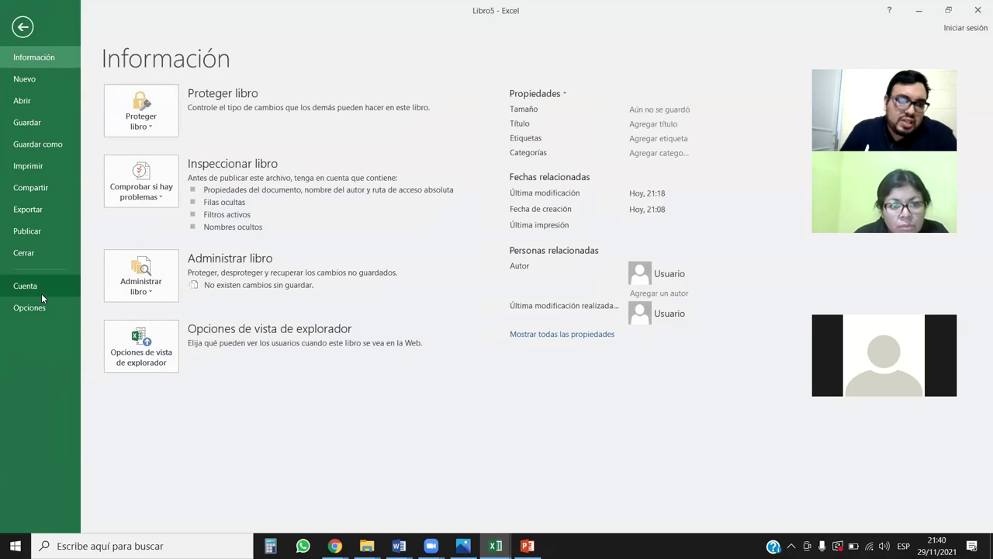
click(48, 310)
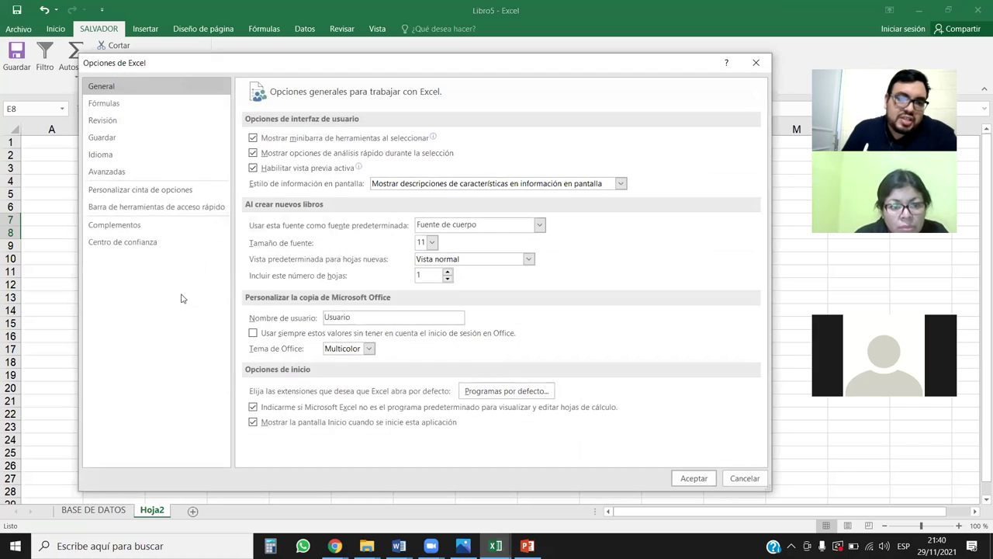
click(177, 191)
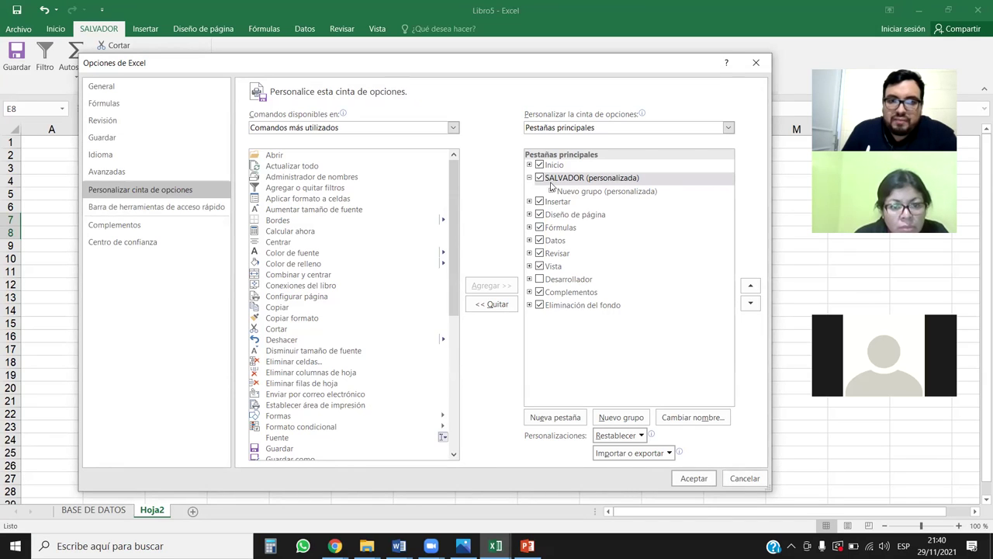
click(540, 280)
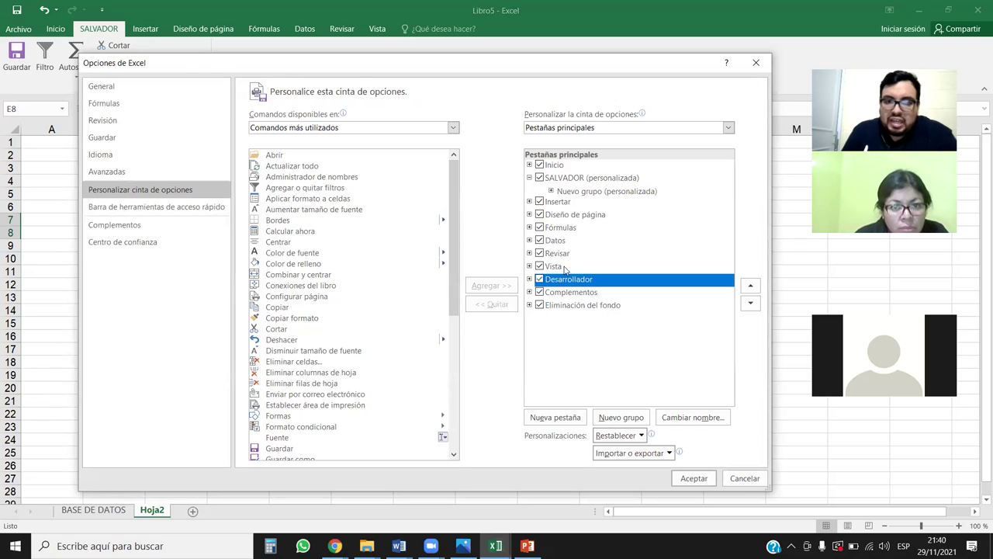
click(540, 279)
Step: Hide the custom tab and remove it from the main tabs of the ribbon
click(540, 177)
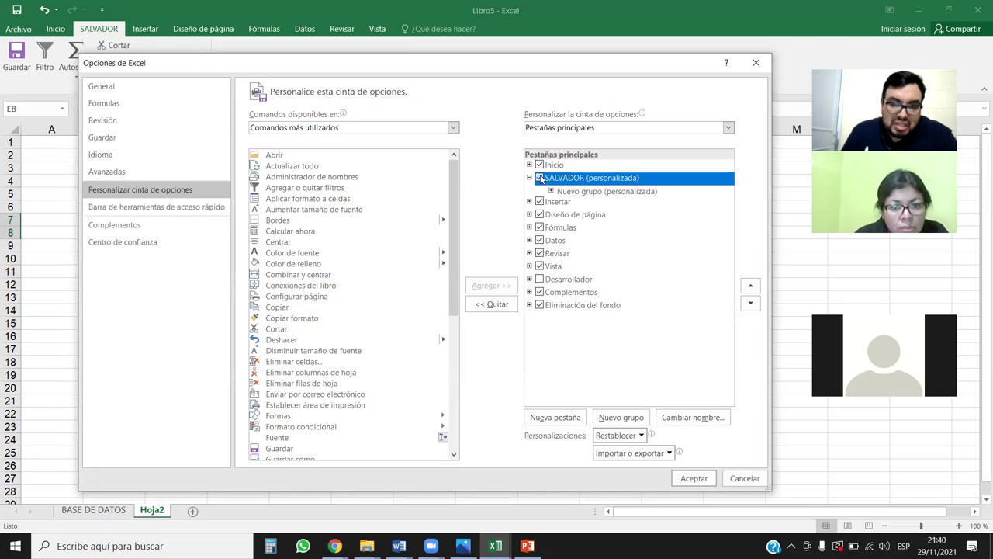
right_click(559, 182)
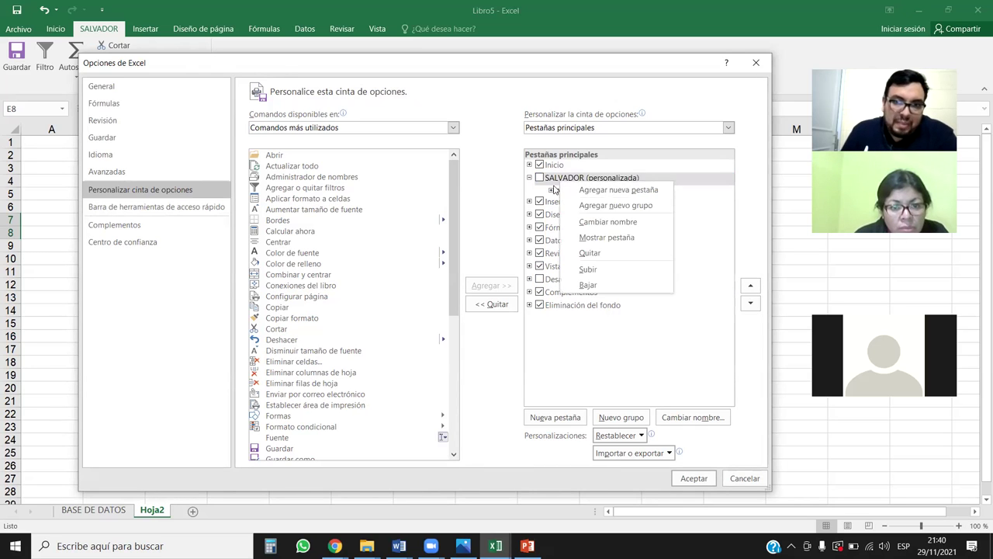
click(554, 182)
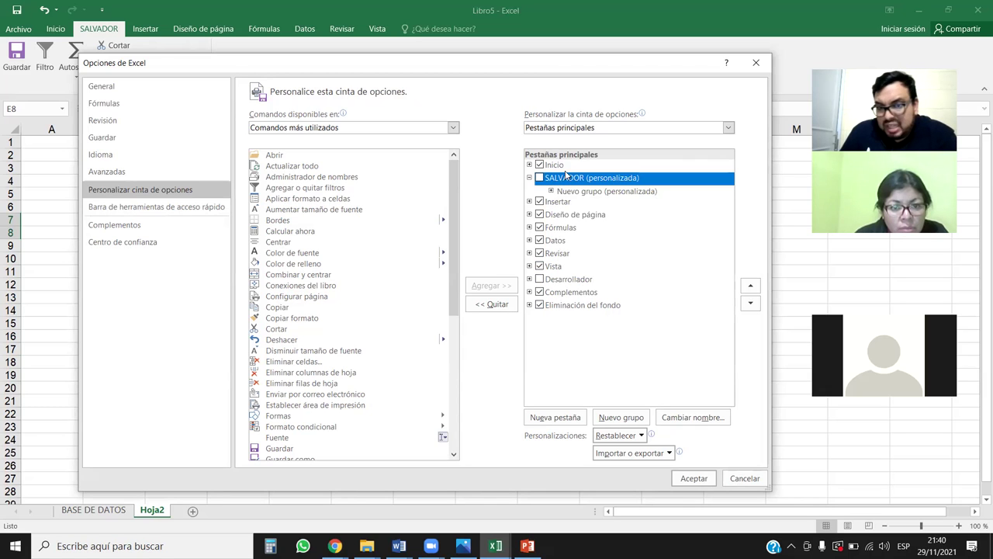
right_click(565, 180)
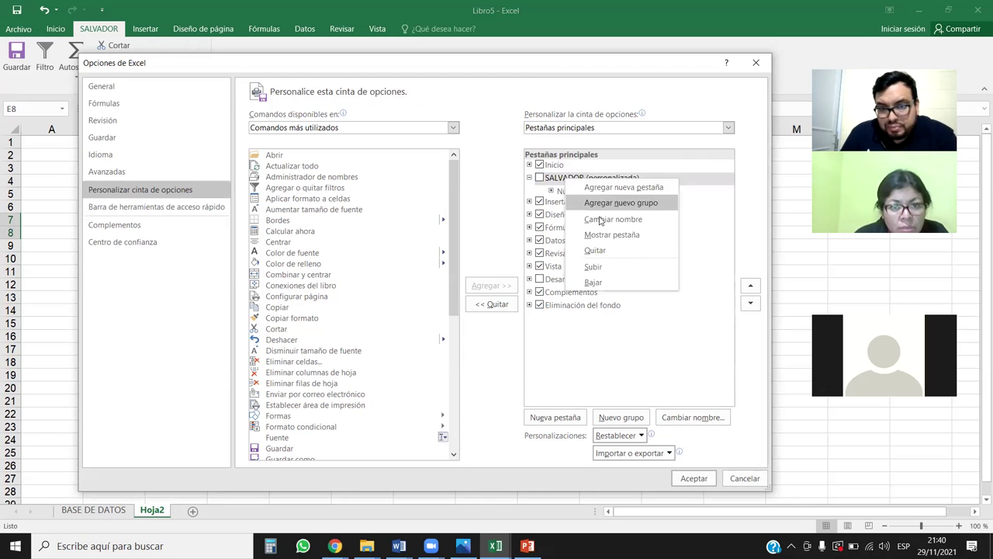
click(616, 250)
Step: Expand the groups of the Inicio and Insertar tabs and apply the ribbon changes
click(530, 165)
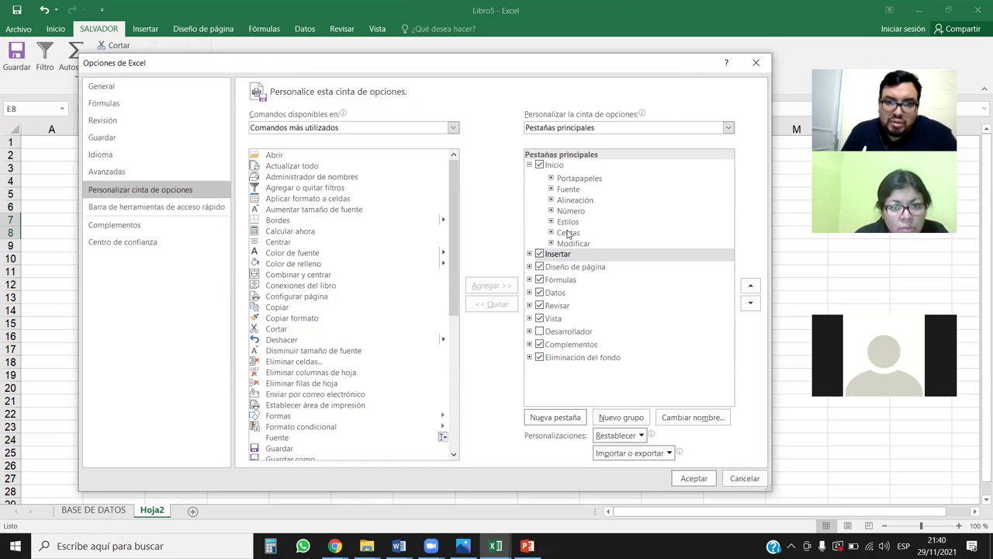
click(529, 255)
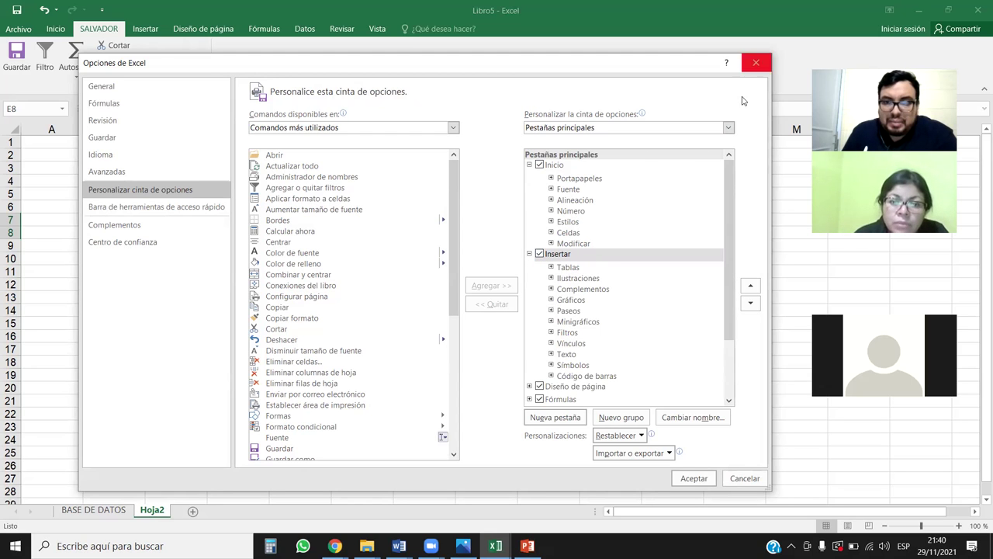
click(694, 478)
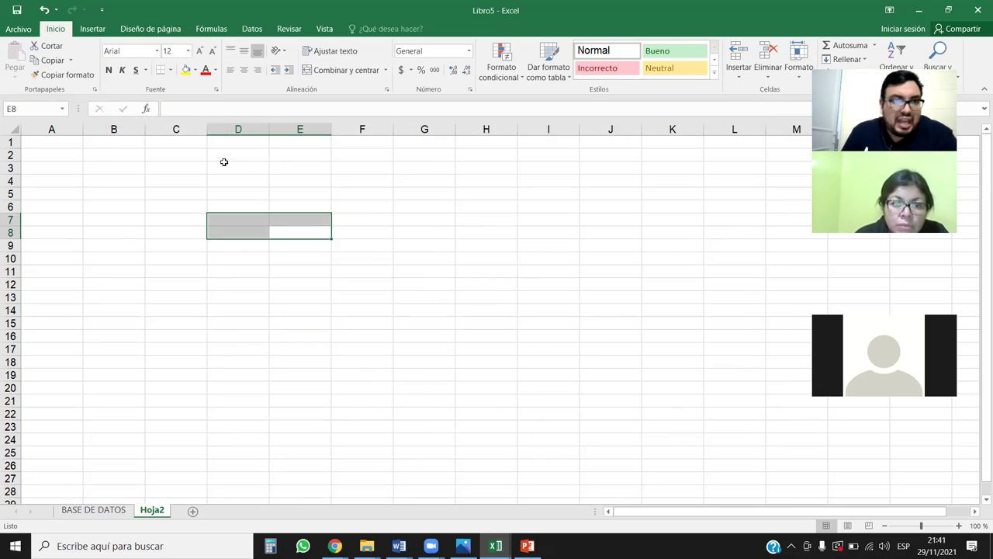
Step: Display the Insertar tab and list its groups in the ribbon customization options
click(92, 29)
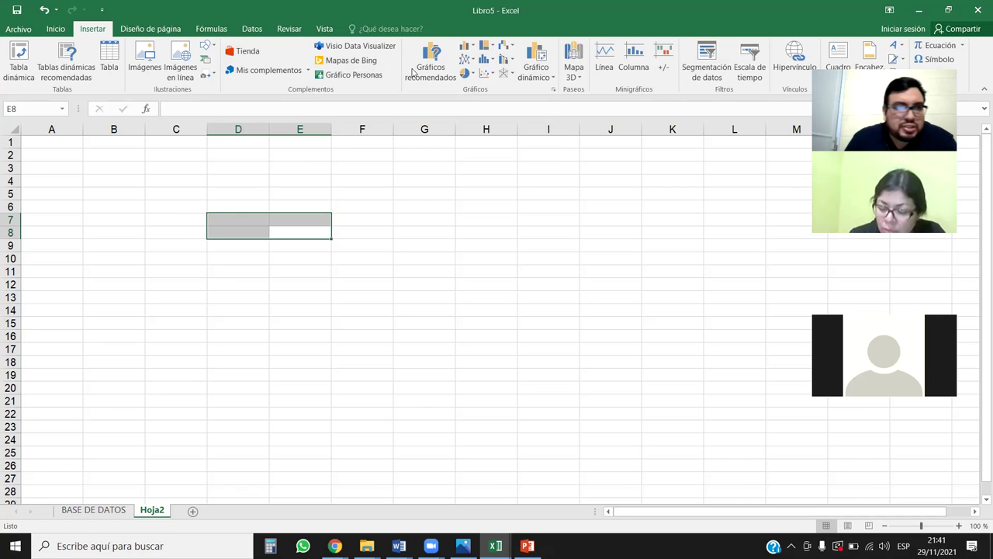
click(19, 28)
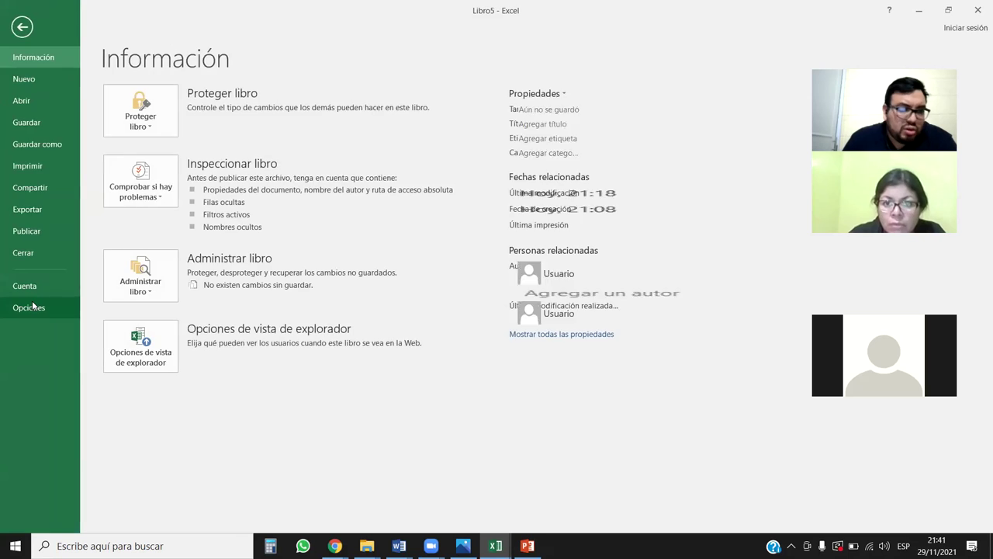
click(30, 307)
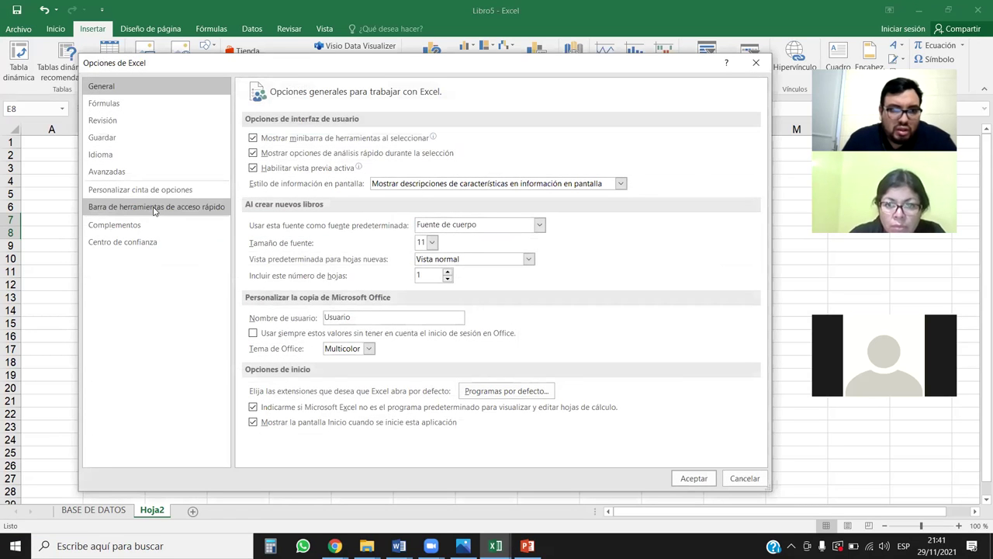
click(159, 190)
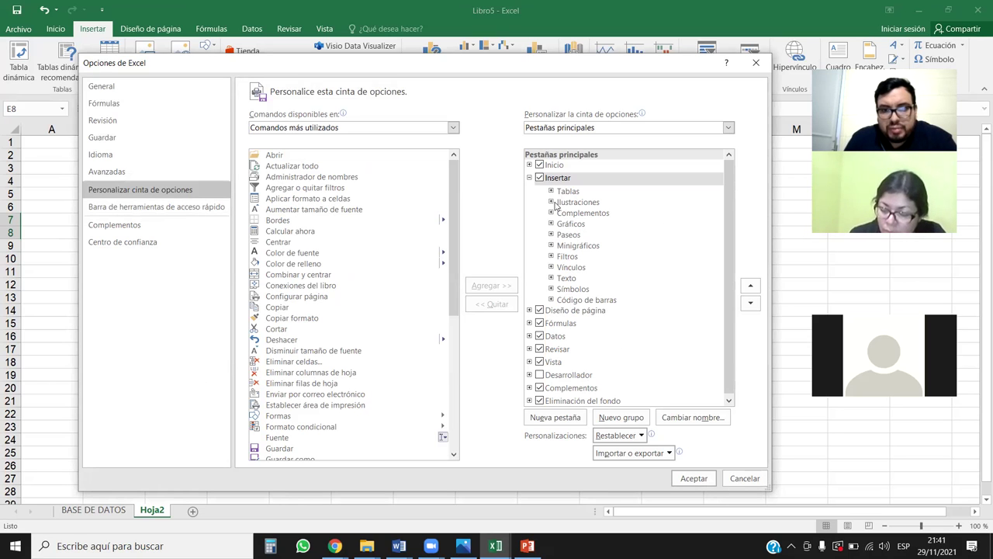
click(529, 178)
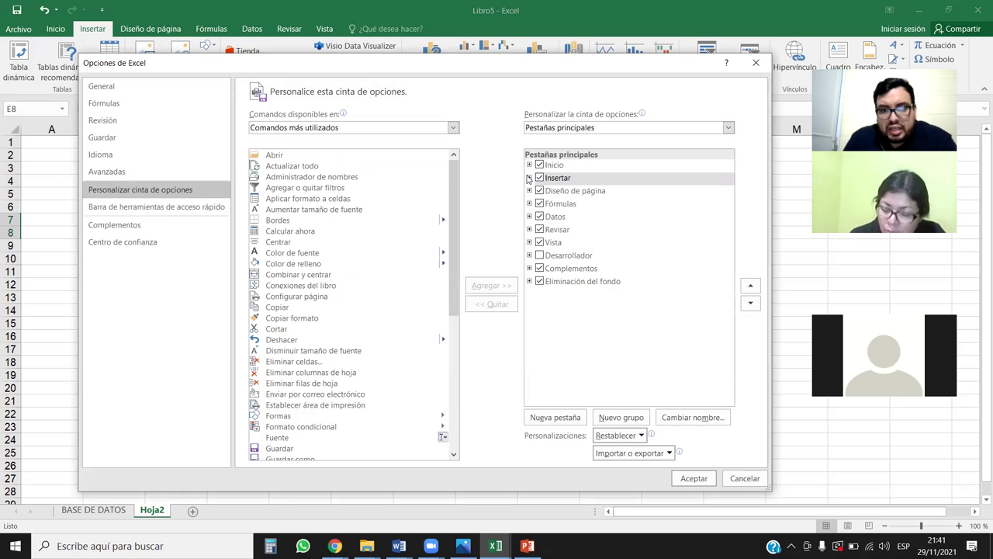
click(528, 178)
Step: Remove every group from Complementos through Código de barras from the Insertar tab, apply the change and select cell F11
click(577, 214)
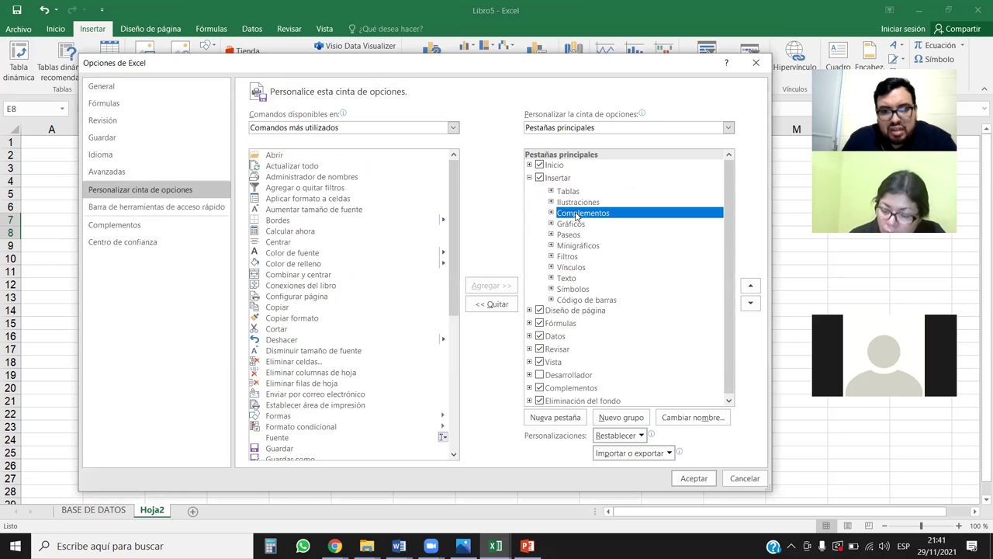
click(493, 304)
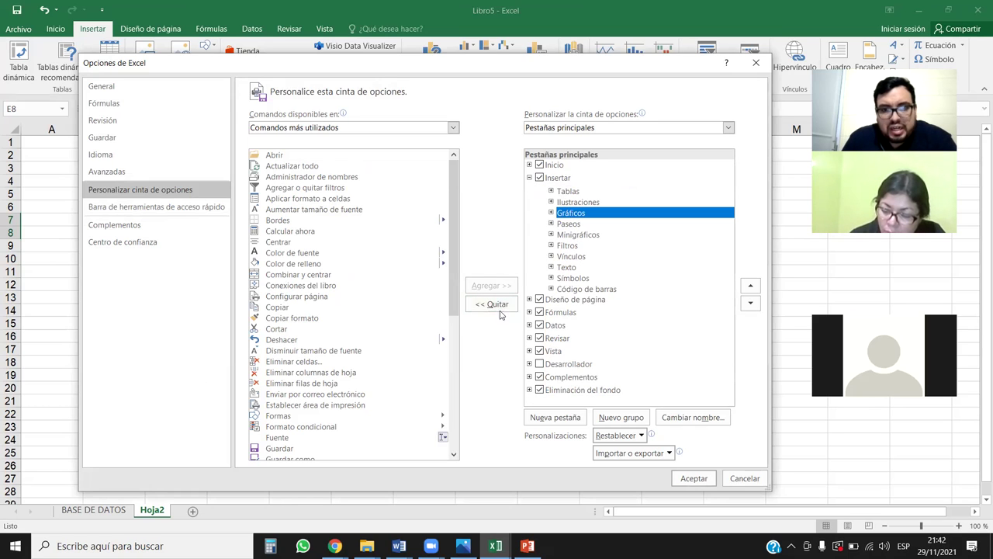
click(503, 306)
click(503, 306)
click(503, 306)
click(503, 307)
click(504, 306)
click(503, 306)
click(505, 308)
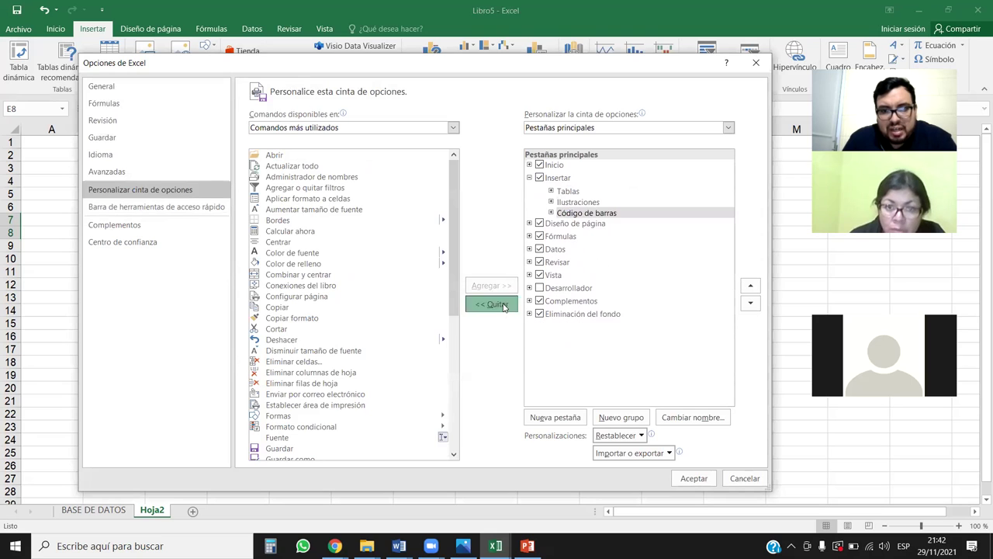
click(503, 306)
click(694, 478)
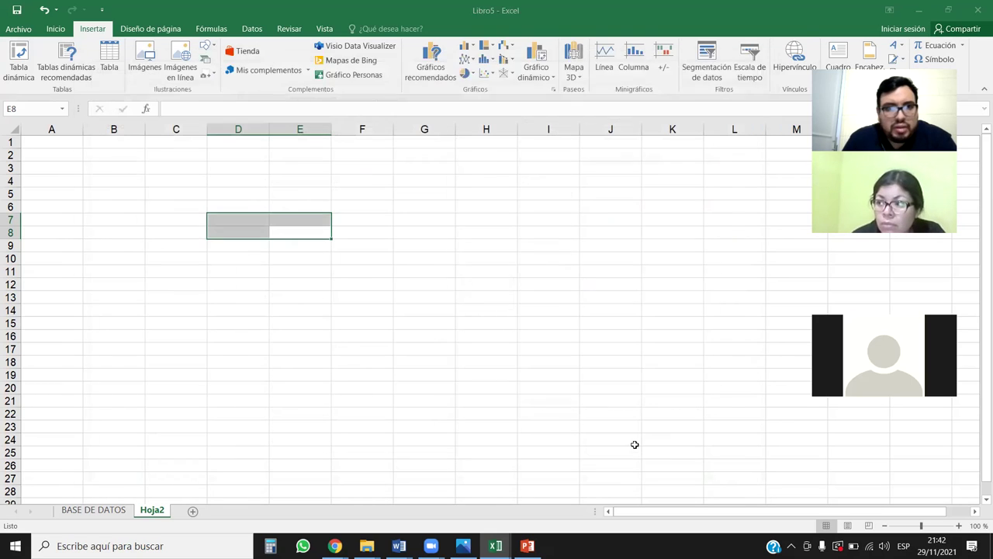
click(370, 273)
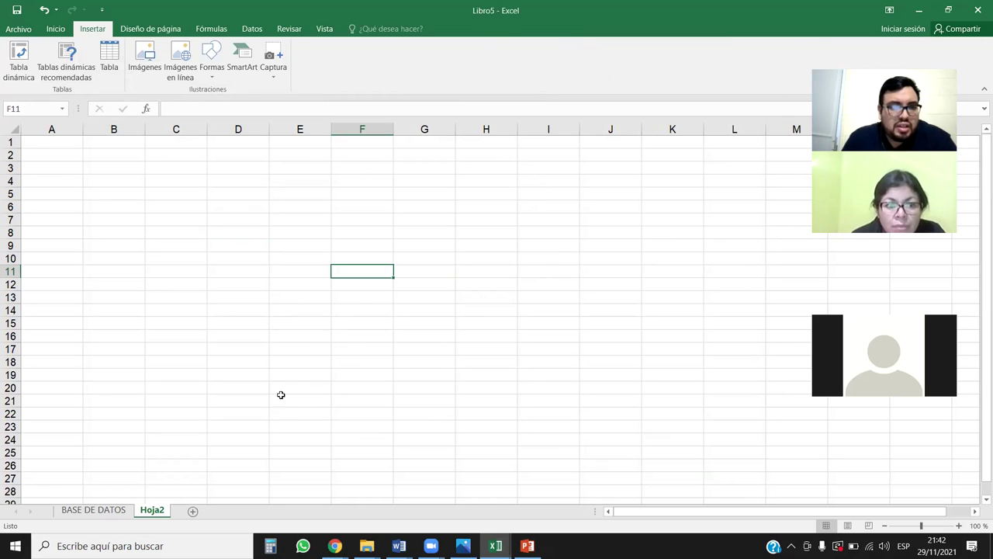
Step: Open the ribbon customization options and list the available commands of Pestaña Archivo
click(28, 34)
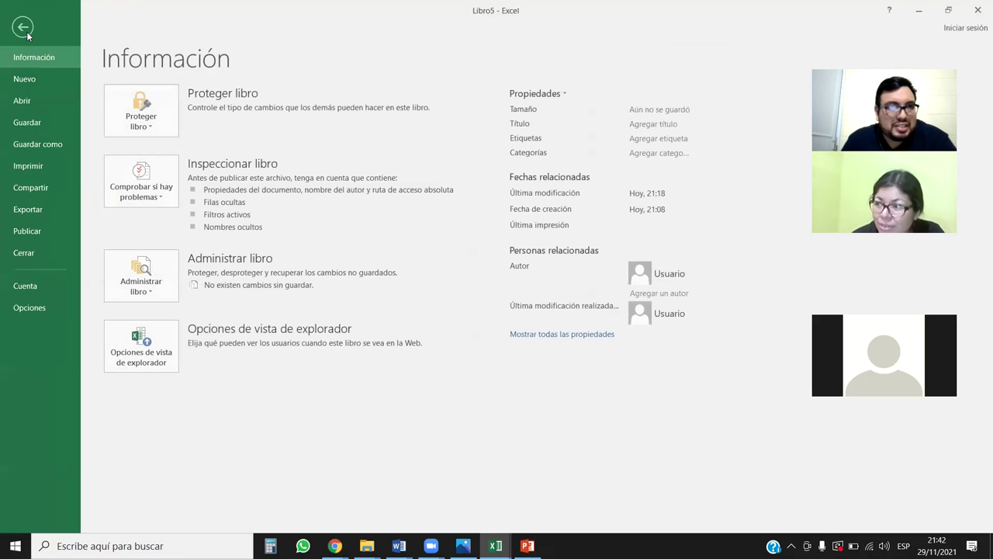
click(38, 306)
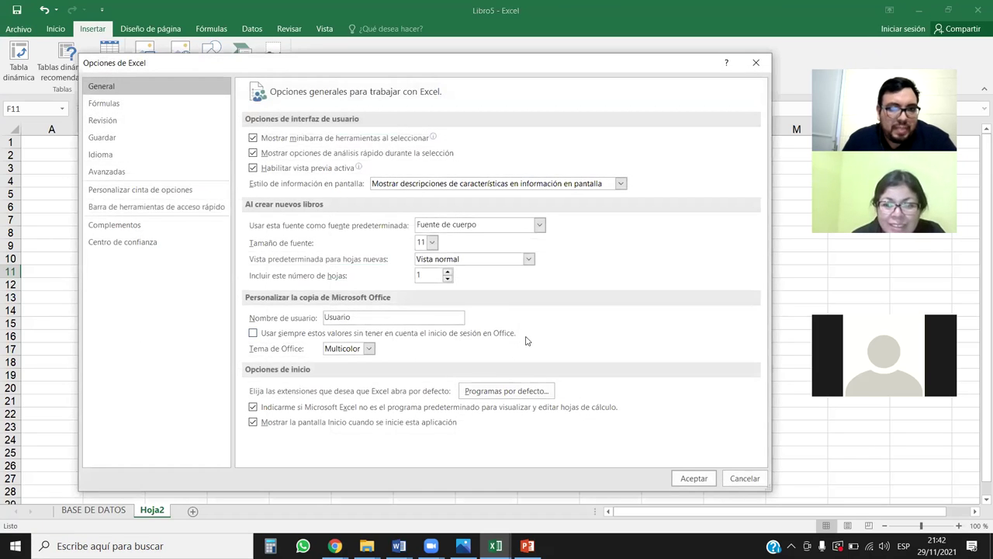
click(144, 191)
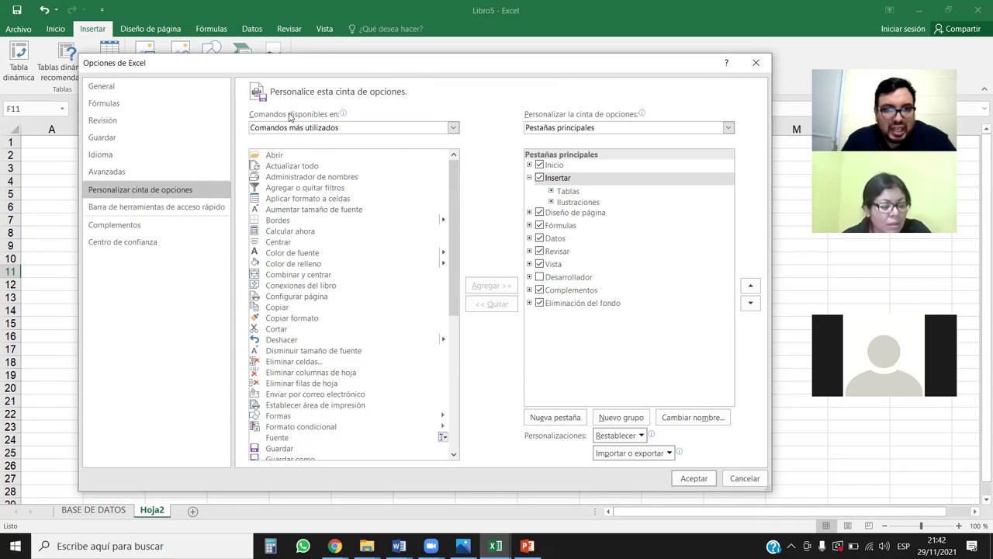
mouse_move(342, 114)
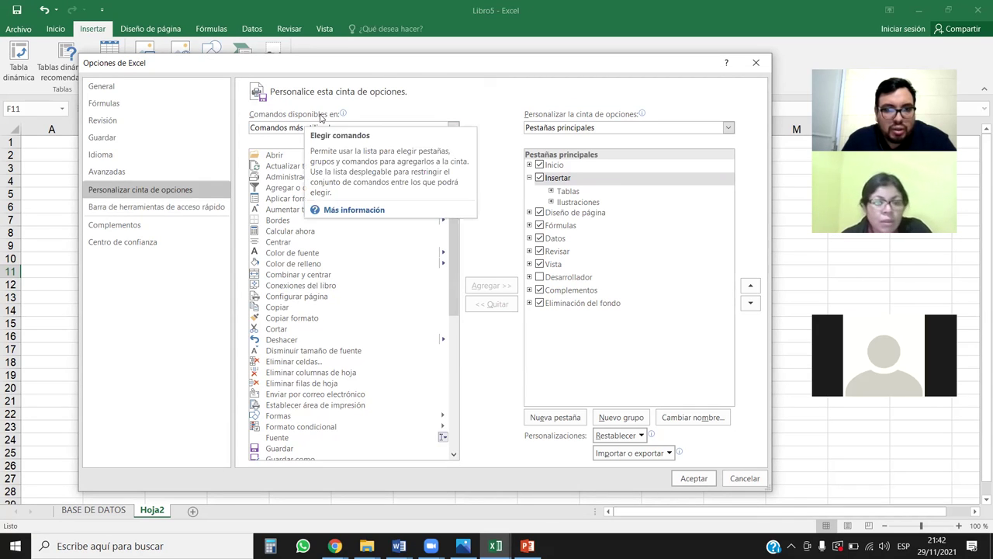
click(454, 127)
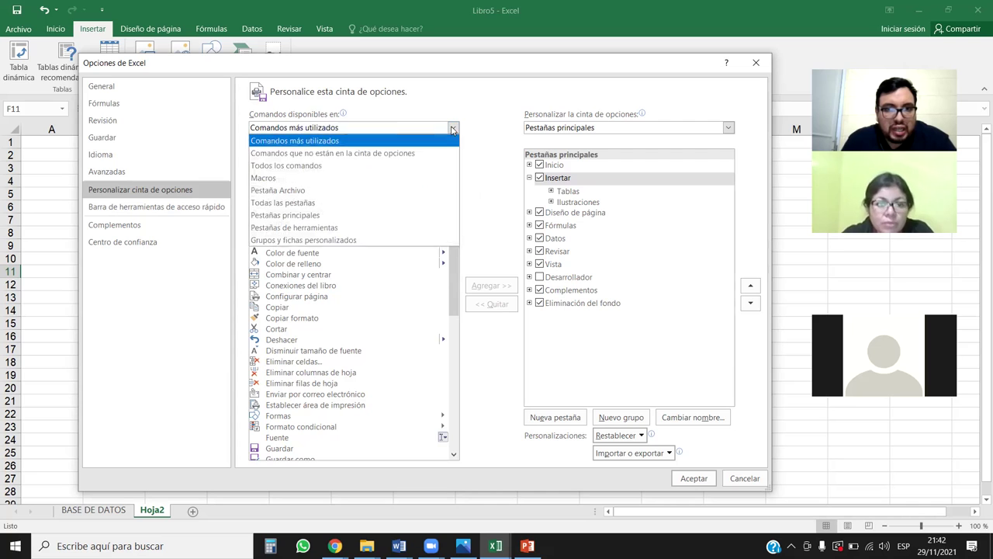
click(289, 194)
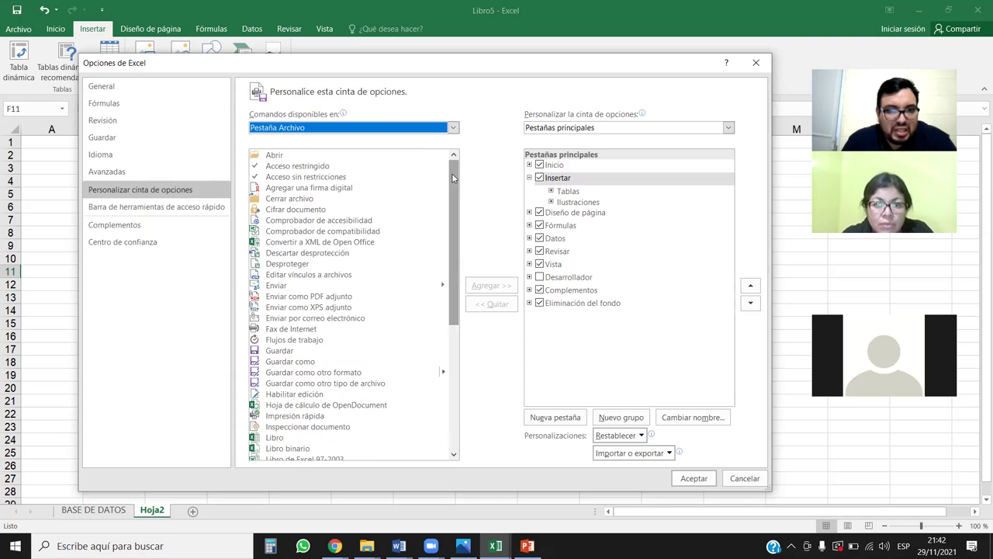
Step: List the available commands of Todas las pestañas, expand its Insertar groups and review Tablas, Ilustraciones and Complementos
scroll(454, 205, down, 6)
scroll(458, 238, up, 6)
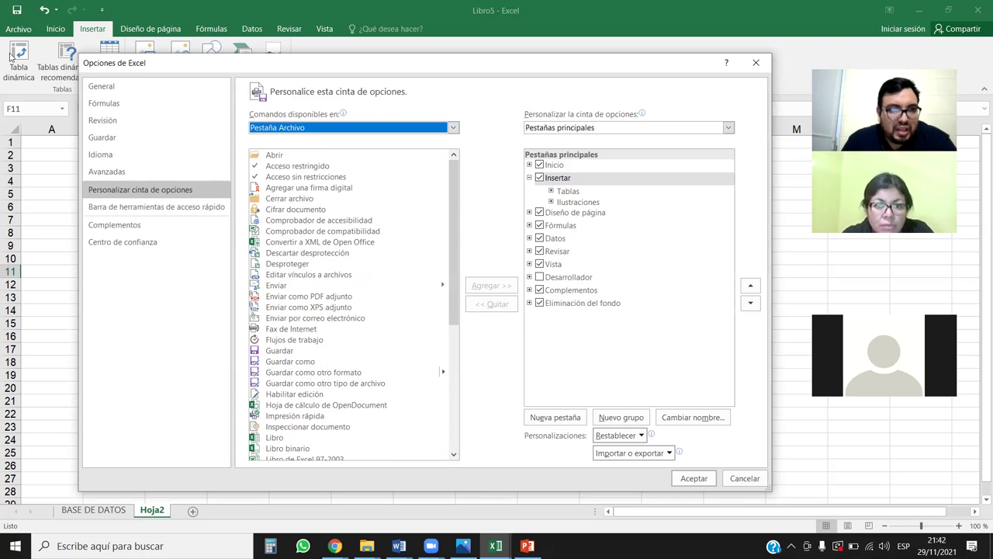
click(453, 128)
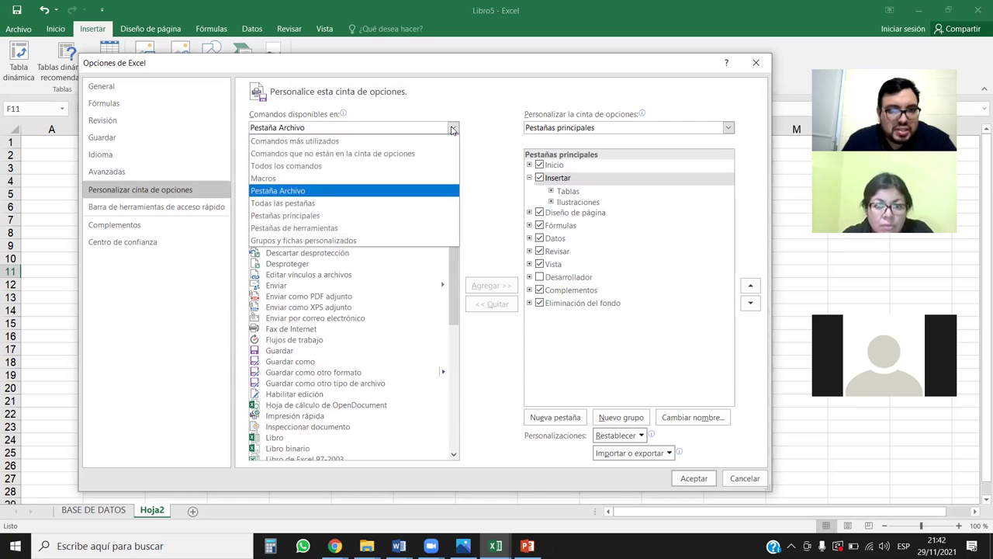
click(309, 204)
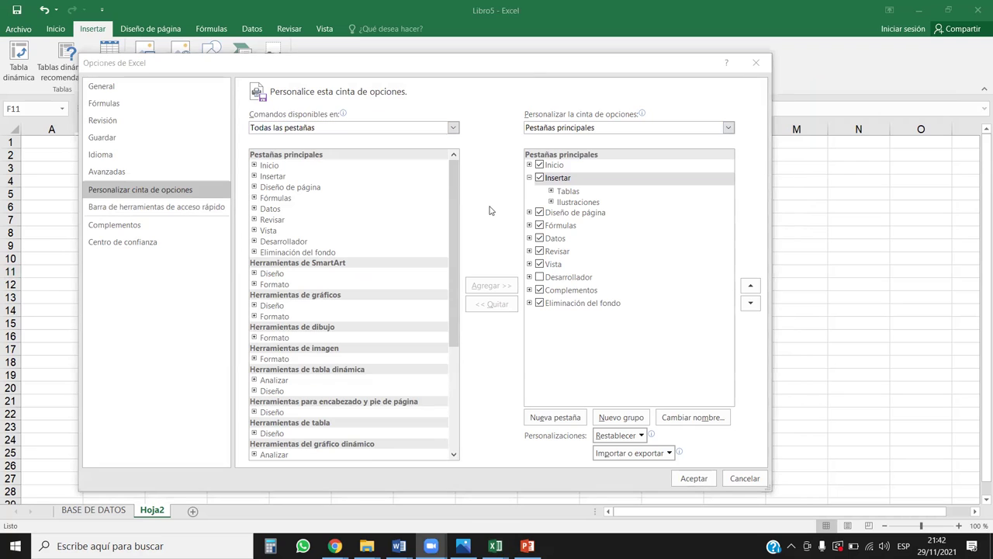
click(254, 176)
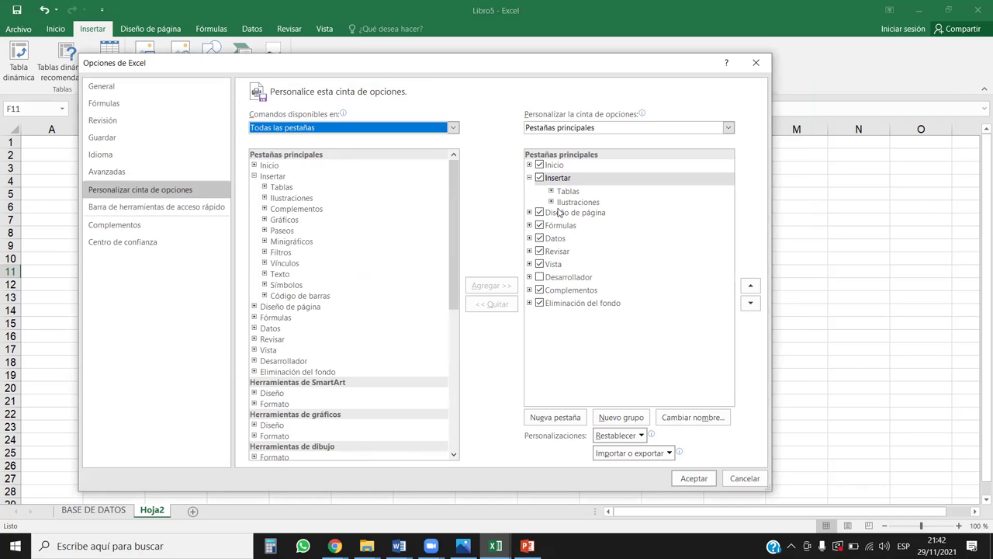
click(283, 188)
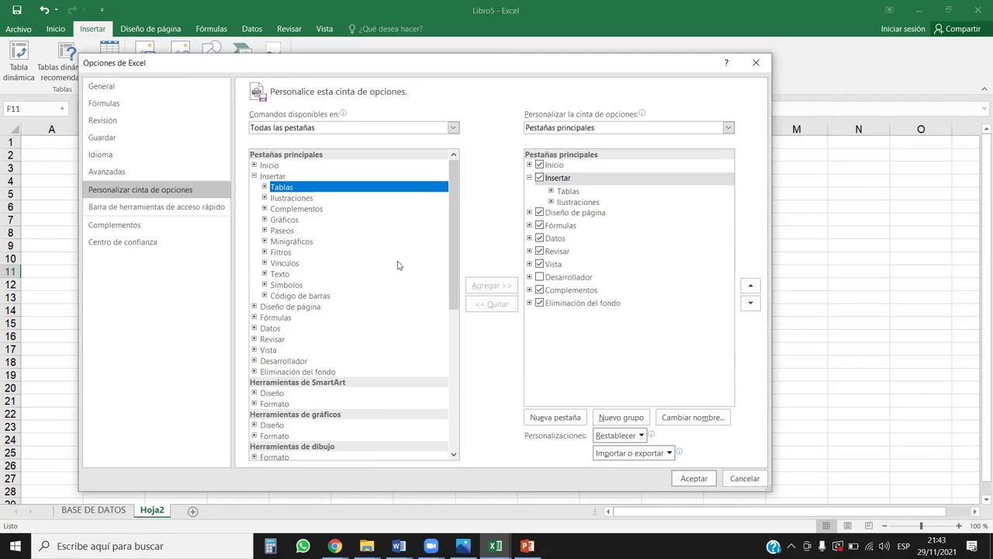
click(292, 200)
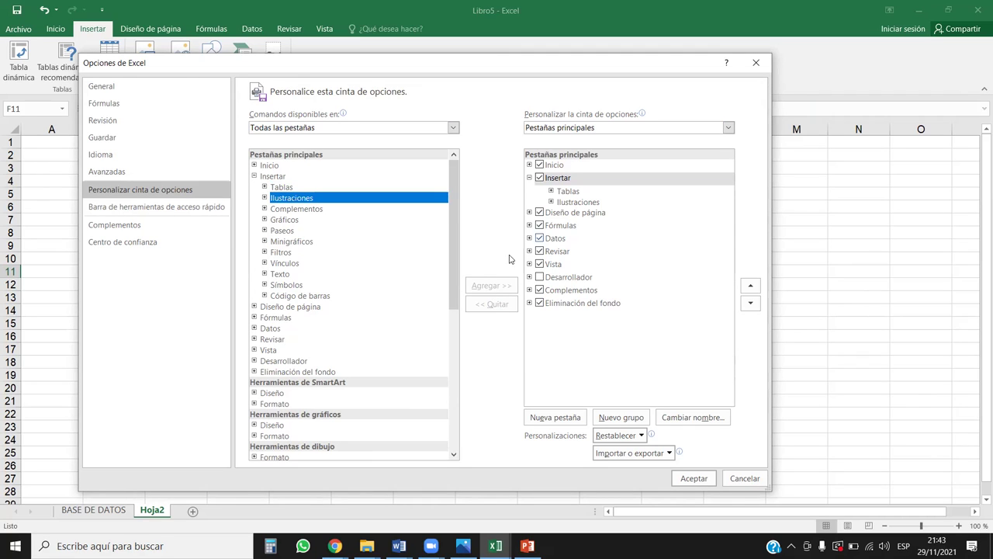
click(301, 210)
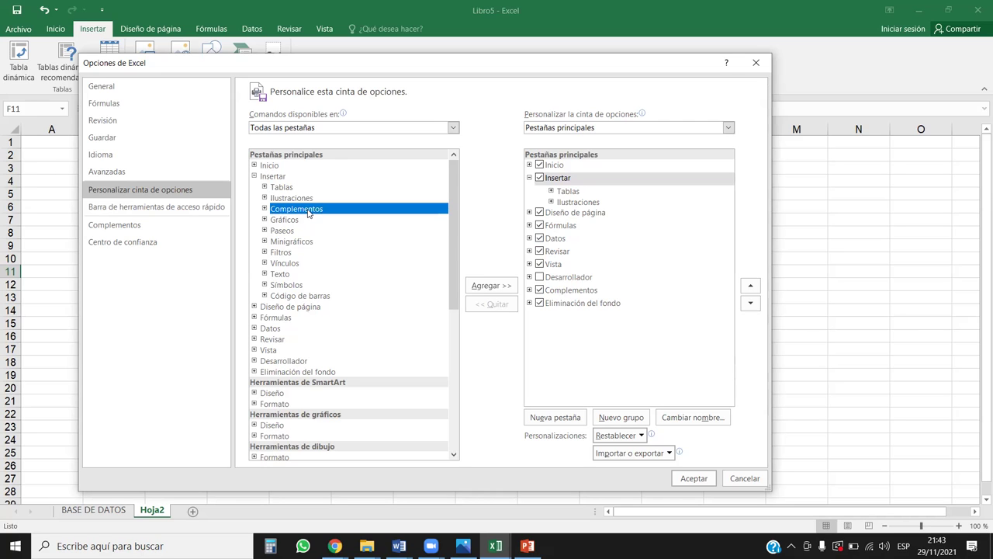
Step: Add every group from Gráficos through Código de barras back to the Insertar tab and apply the change
click(288, 221)
click(505, 287)
click(504, 287)
click(505, 287)
click(504, 287)
click(504, 287)
click(504, 287)
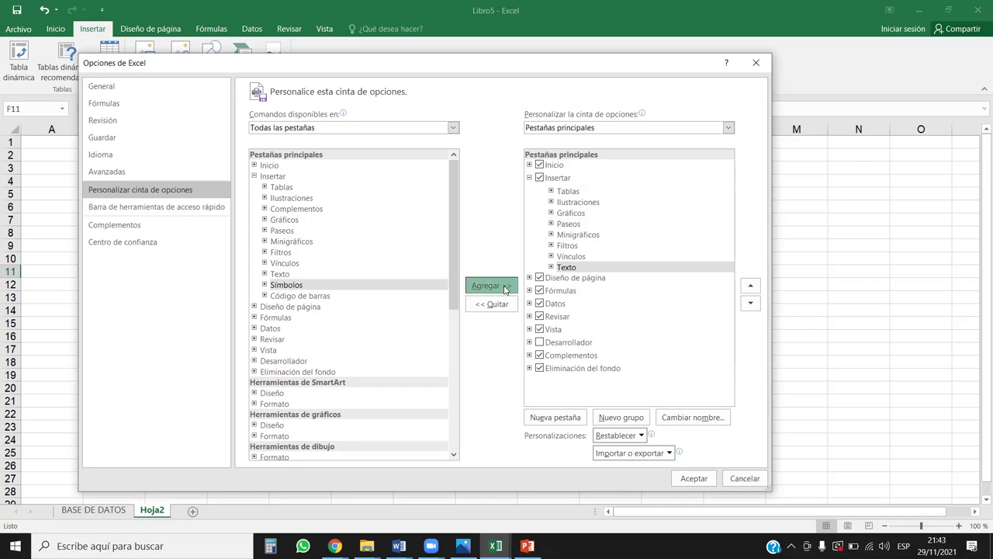
click(505, 287)
click(505, 287)
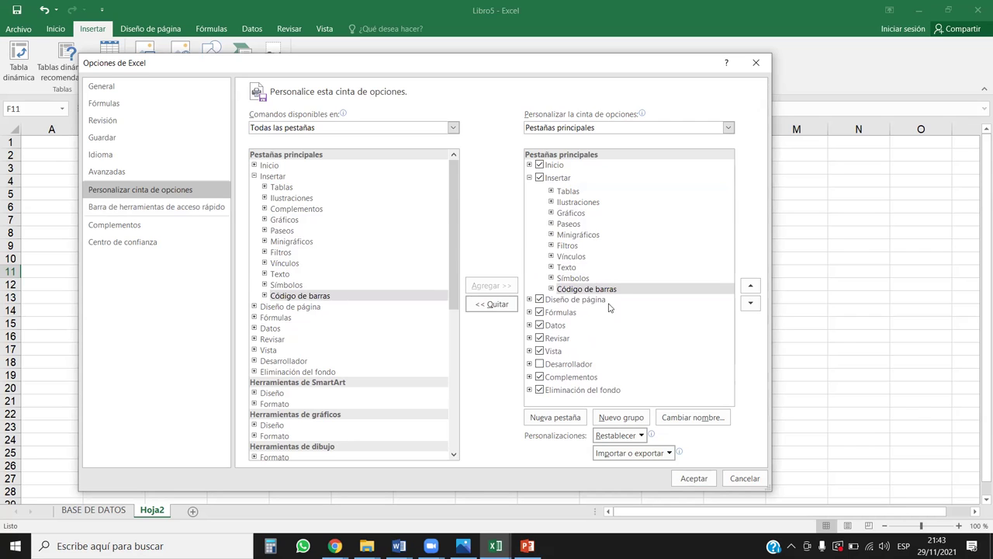
click(694, 478)
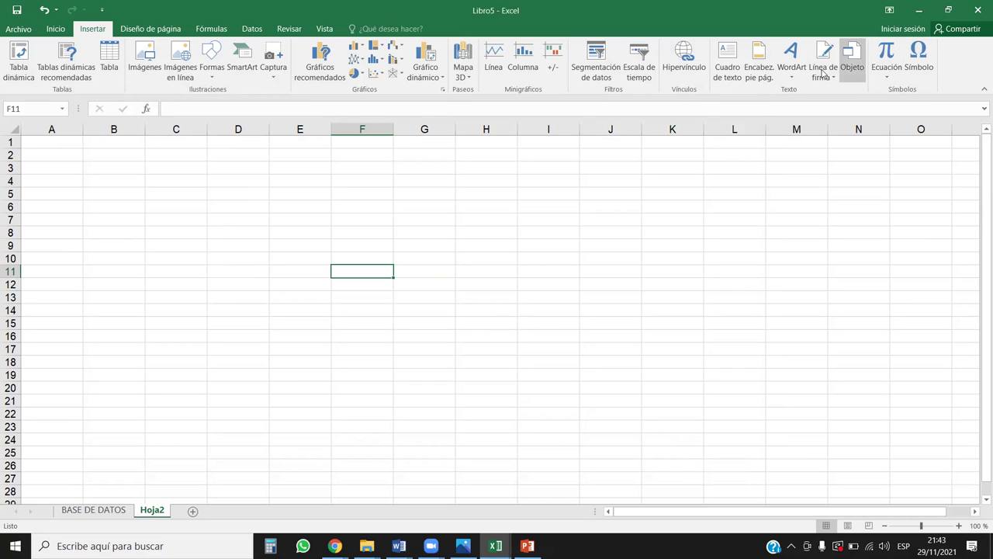
Step: Open the ribbon customization options and expand and select the Código de barras group of the Insertar tab, keeping the ribbon in view
click(26, 30)
click(23, 28)
click(24, 29)
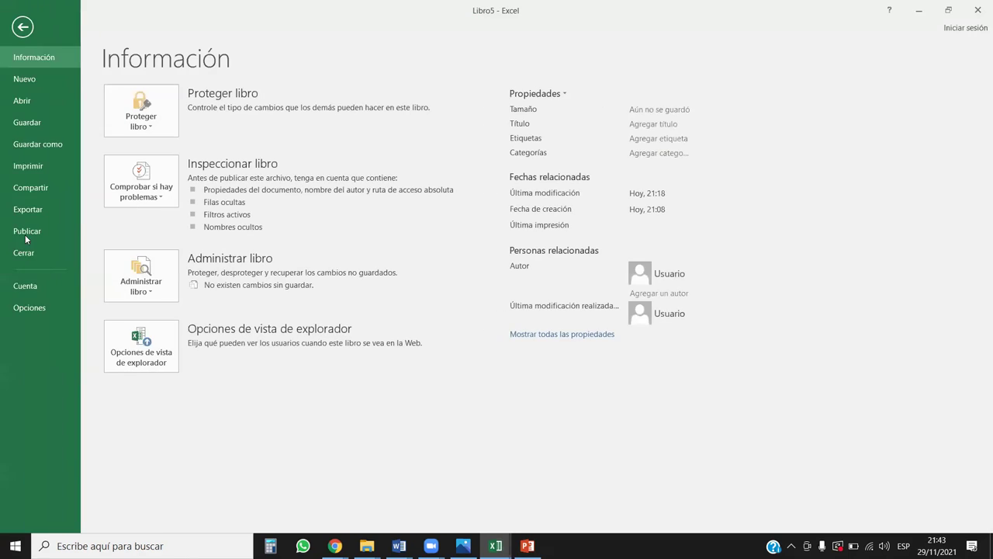
click(28, 308)
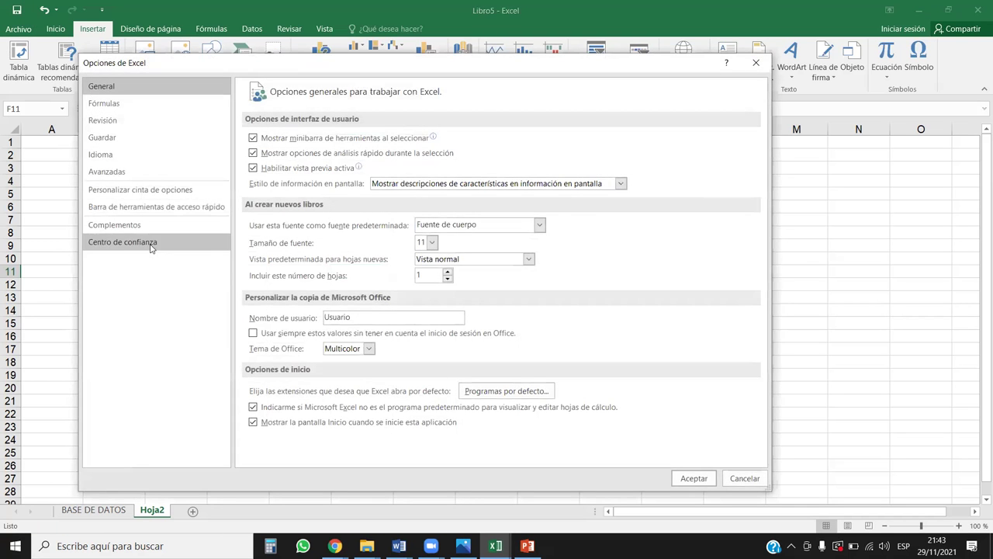
click(138, 190)
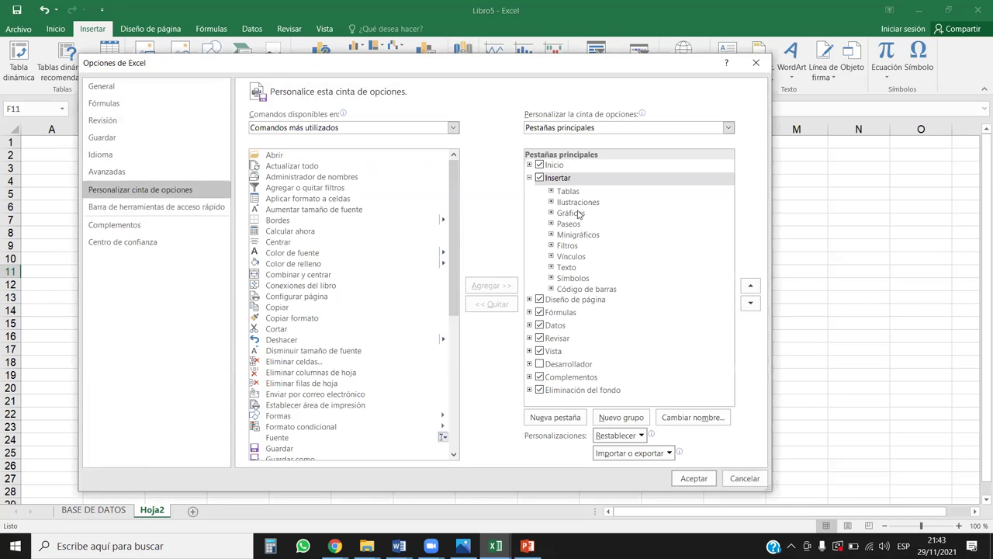
click(551, 288)
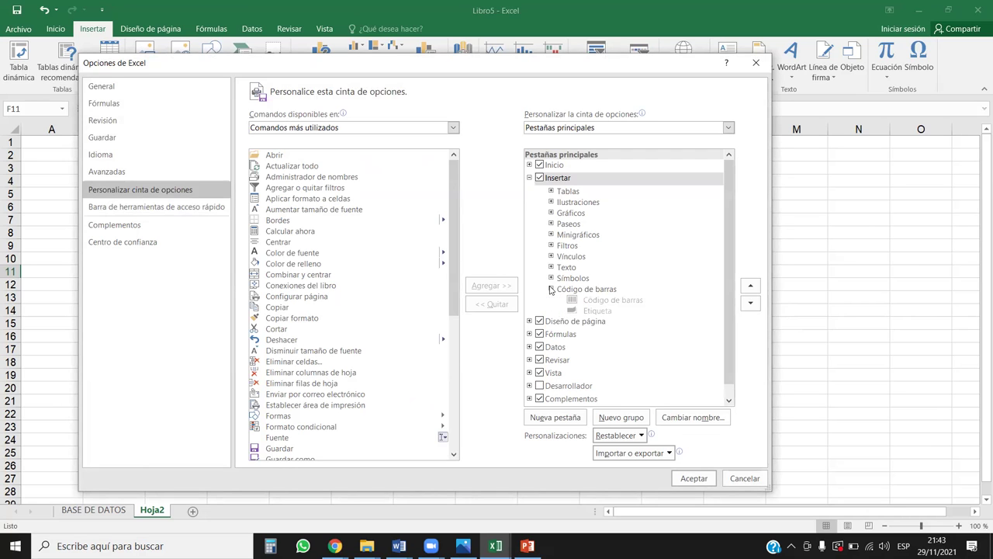
click(591, 305)
click(601, 292)
drag(616, 65, 633, 109)
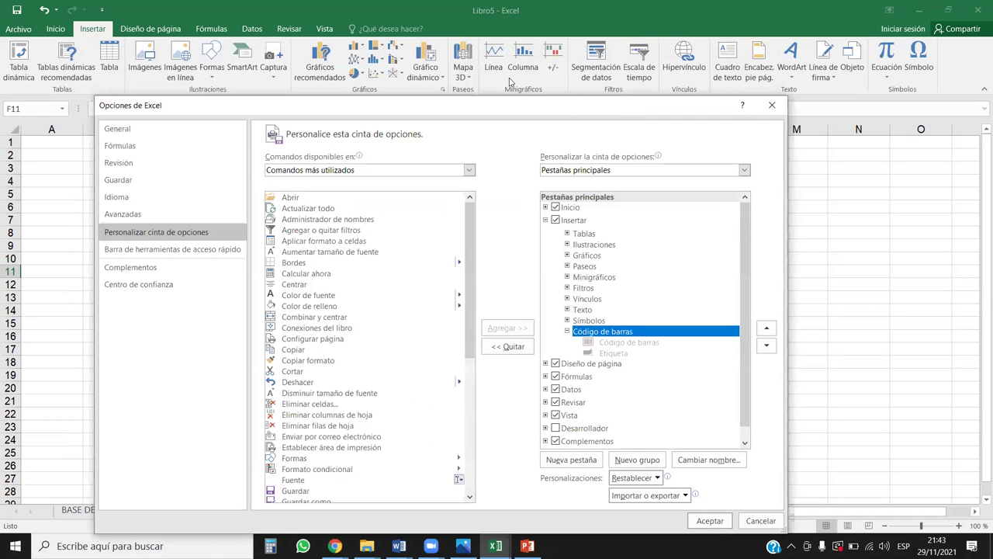
Step: Move the Código de barras group to the first place in the Insertar tab and apply the new order
click(766, 328)
click(766, 327)
click(767, 328)
click(767, 327)
click(767, 328)
click(766, 328)
click(767, 328)
click(767, 328)
click(769, 329)
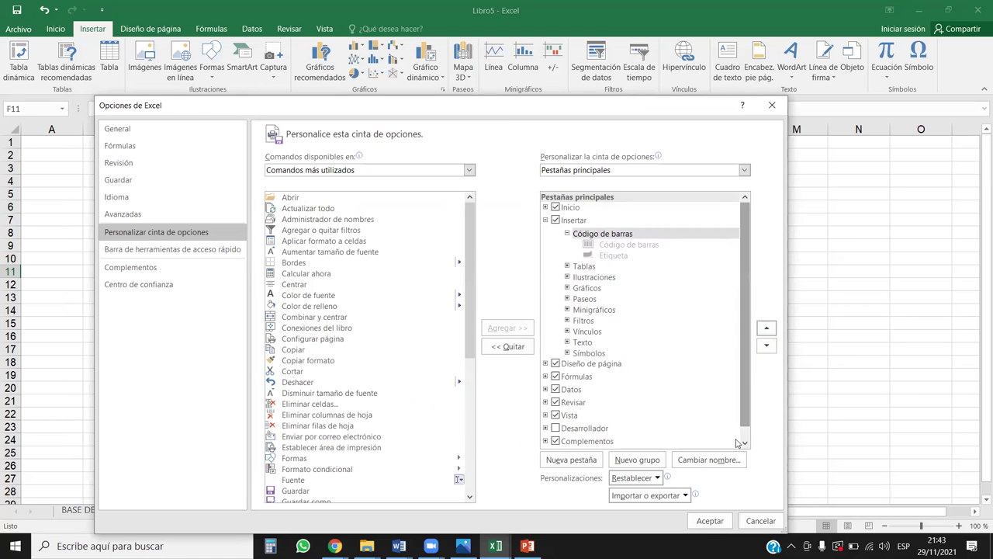
click(708, 520)
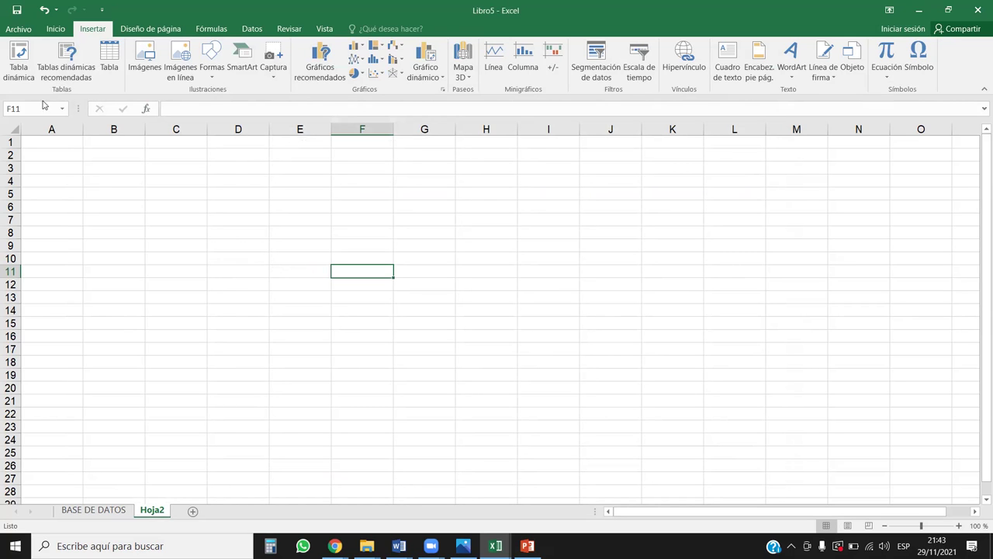
Step: Reopen the ribbon customization options and remove the Código de barras group from the Insertar tab
click(19, 29)
click(28, 307)
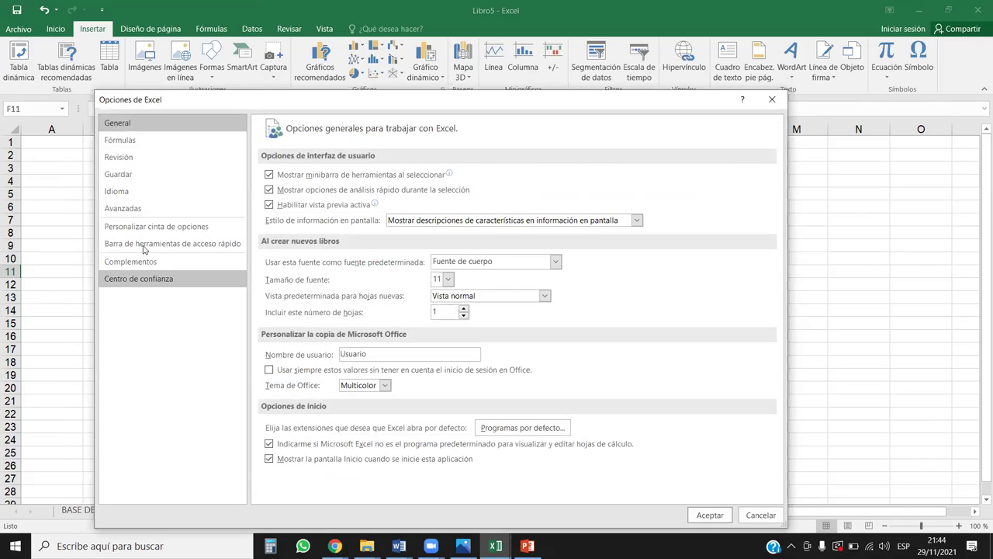
click(186, 227)
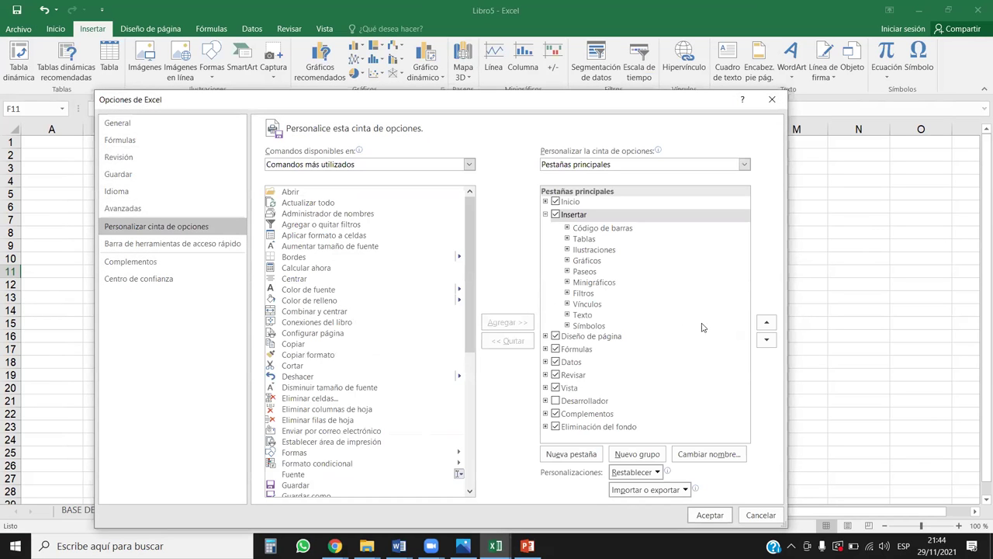
click(597, 228)
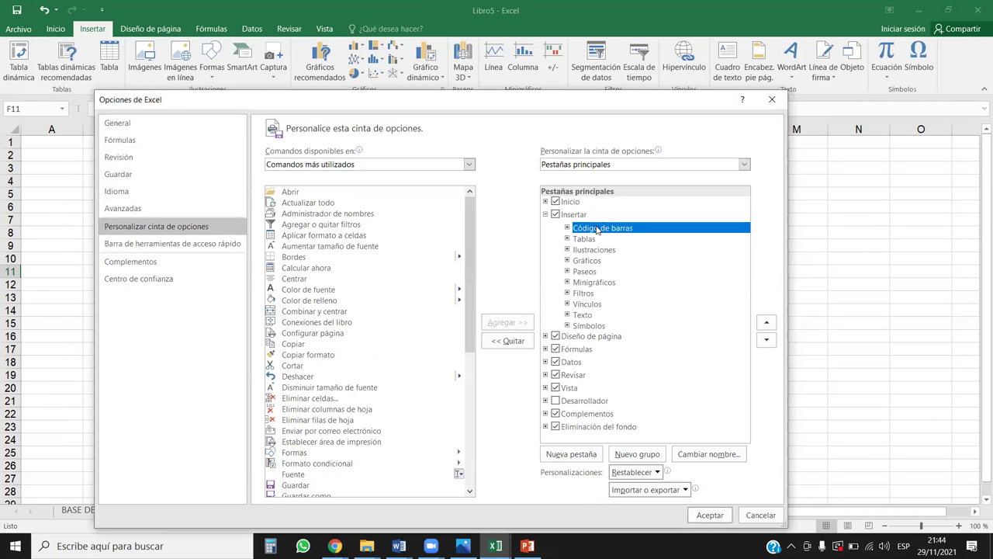
click(514, 341)
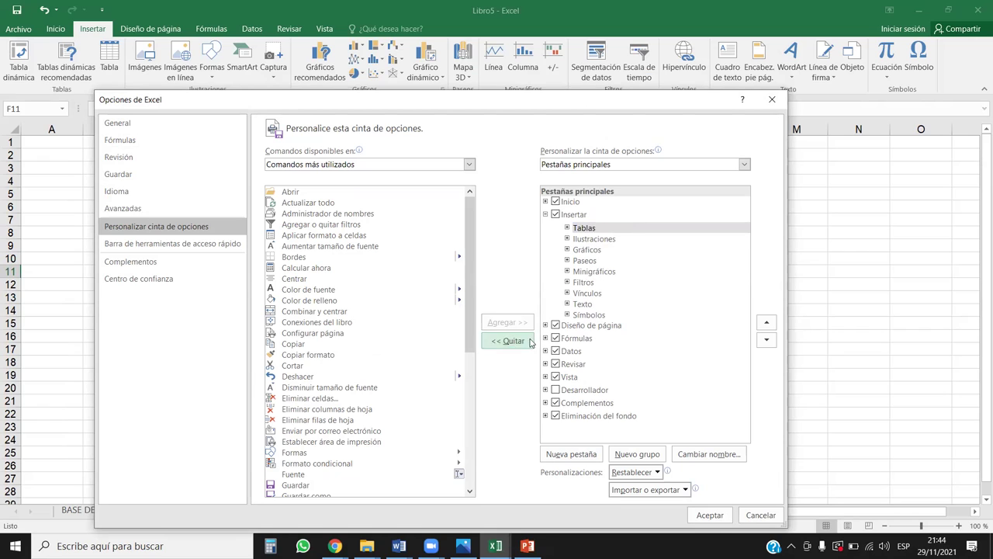
Step: Remove the Minigráficos group from the Insertar tab, apply the ribbon changes and select cell J10
click(591, 315)
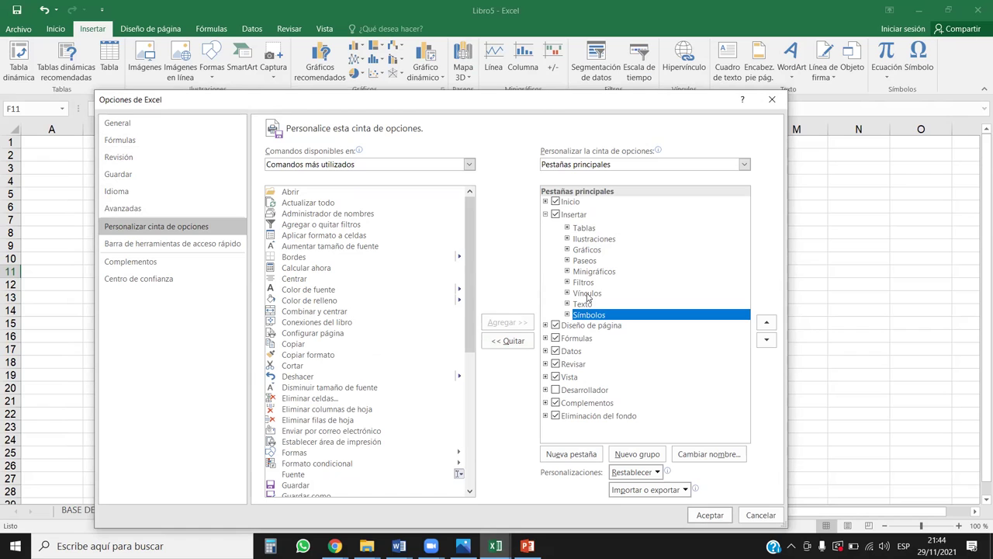
drag(655, 106, 664, 125)
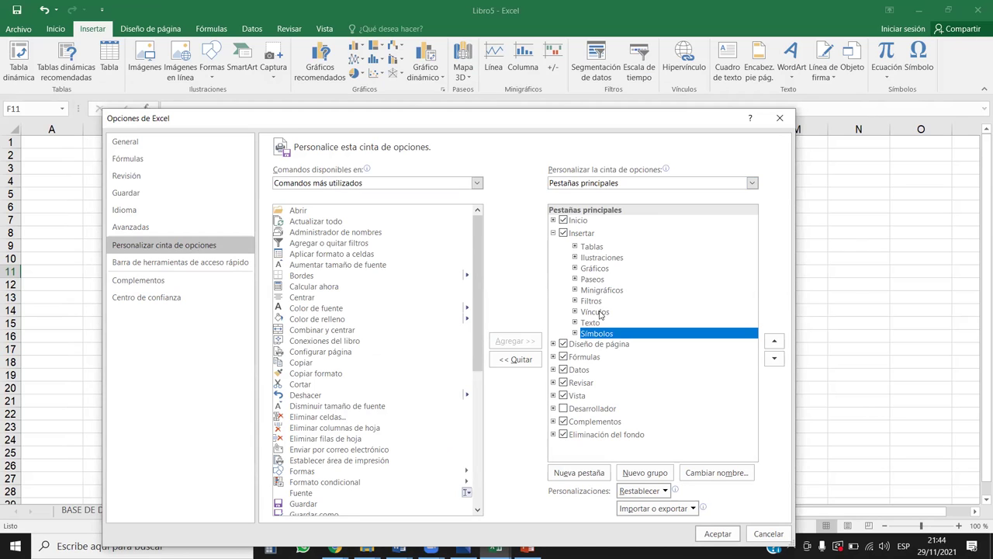
click(601, 291)
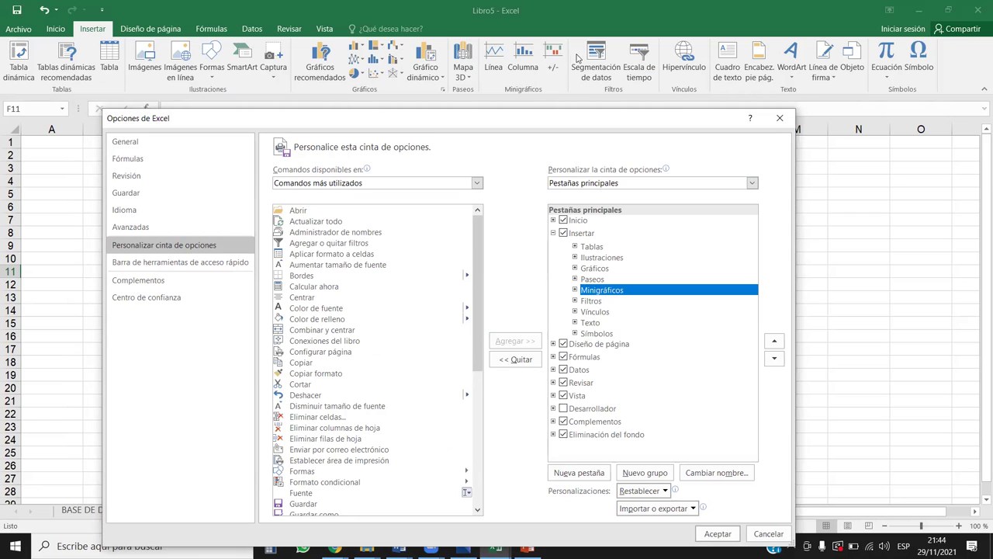
click(519, 357)
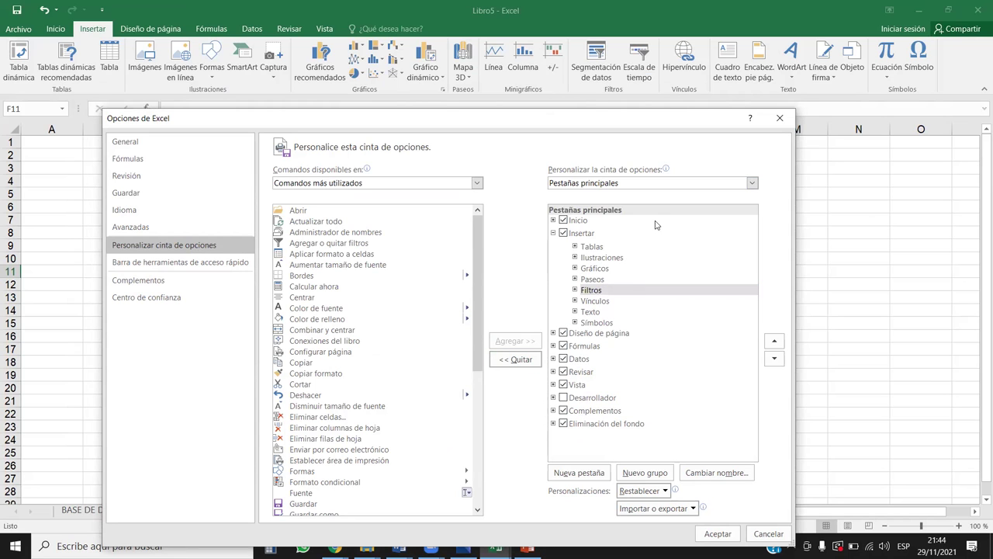
click(718, 534)
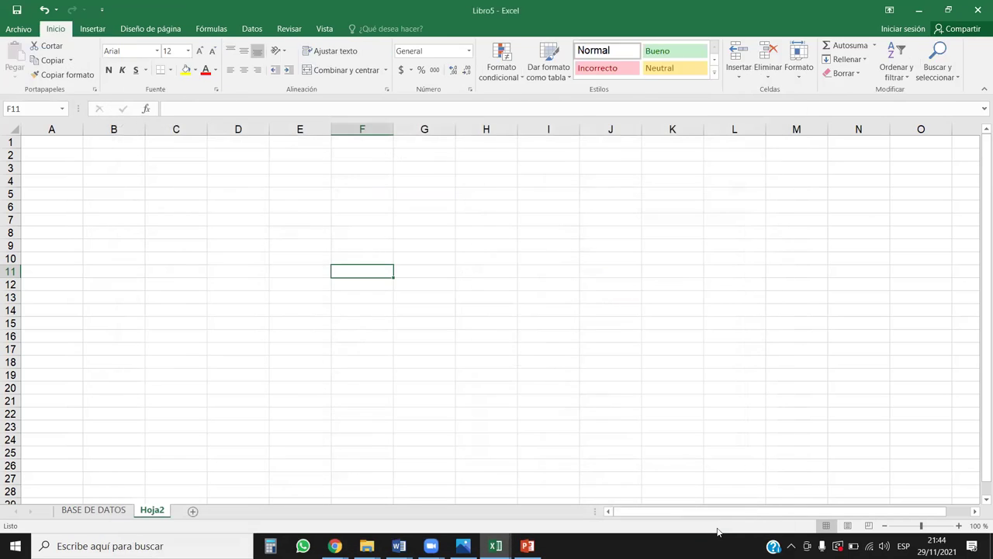
click(618, 258)
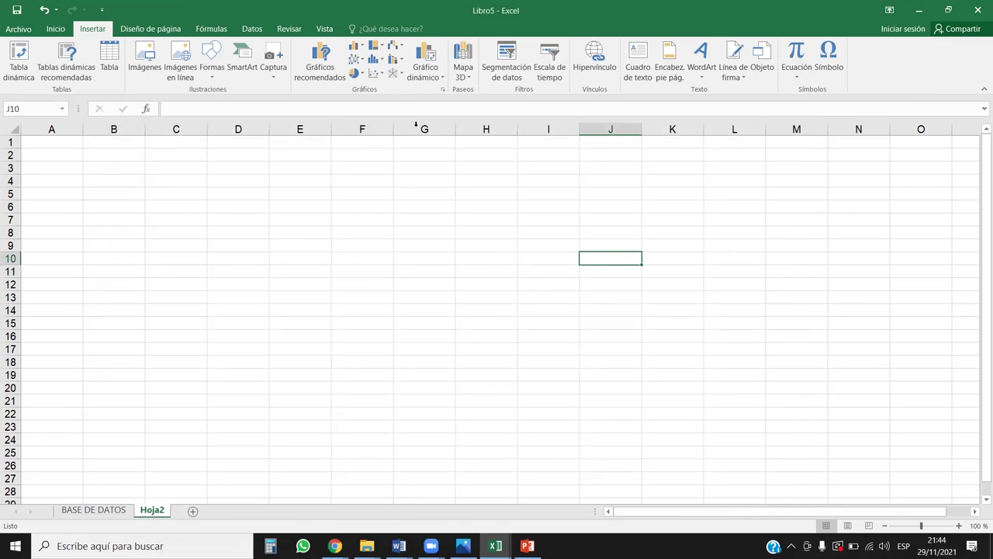
Step: In the ribbon customization options, reset only the Insertar tab and remove its Complementos group
click(18, 29)
click(42, 312)
click(188, 230)
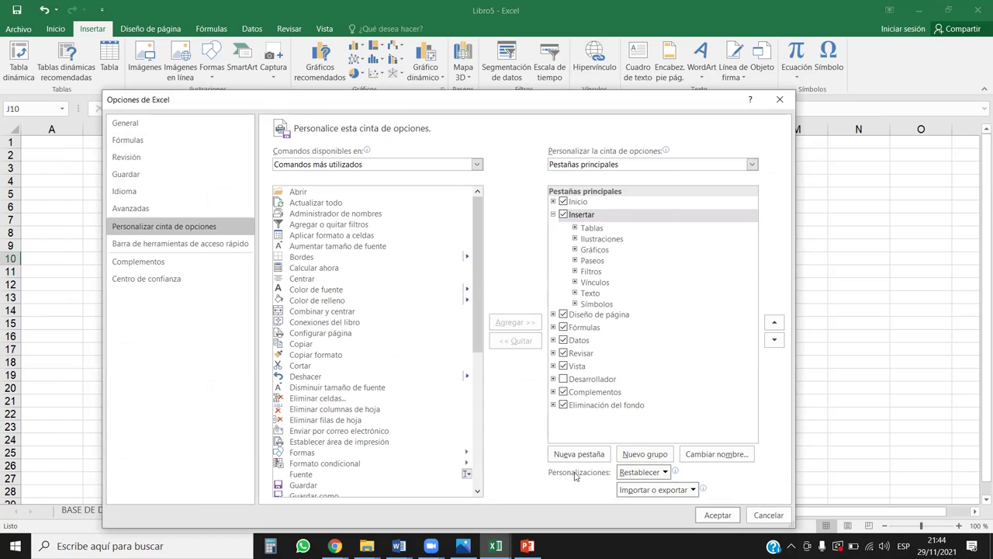
click(665, 475)
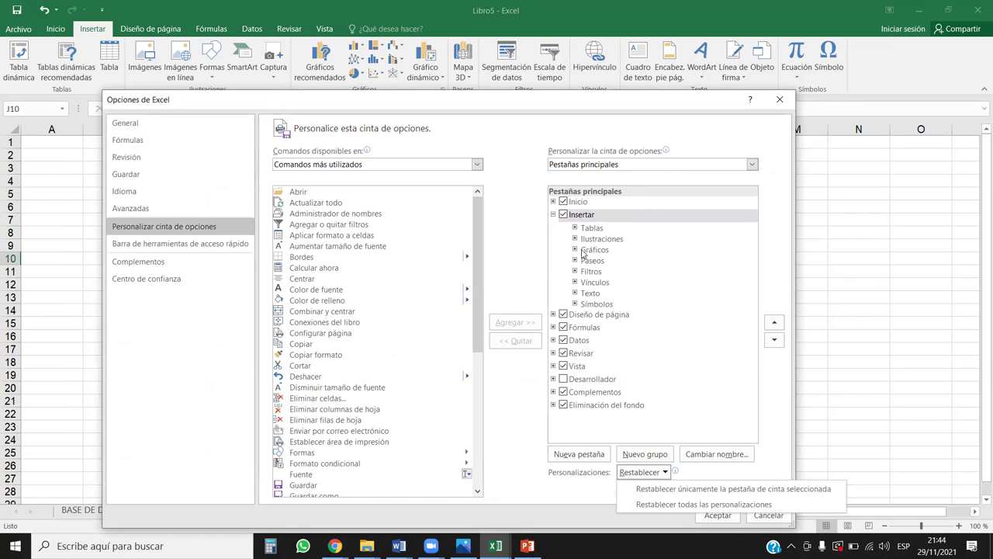
click(684, 489)
click(613, 249)
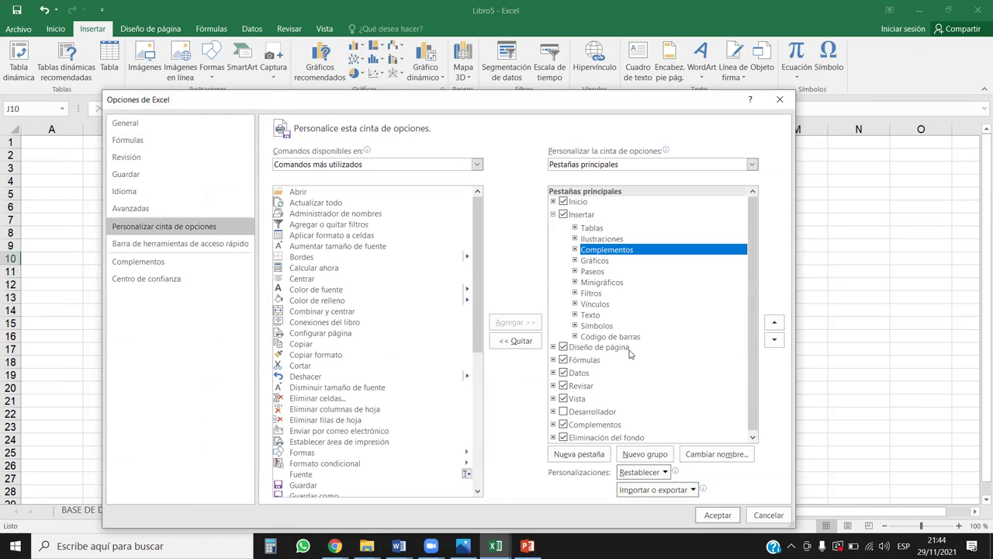
click(531, 341)
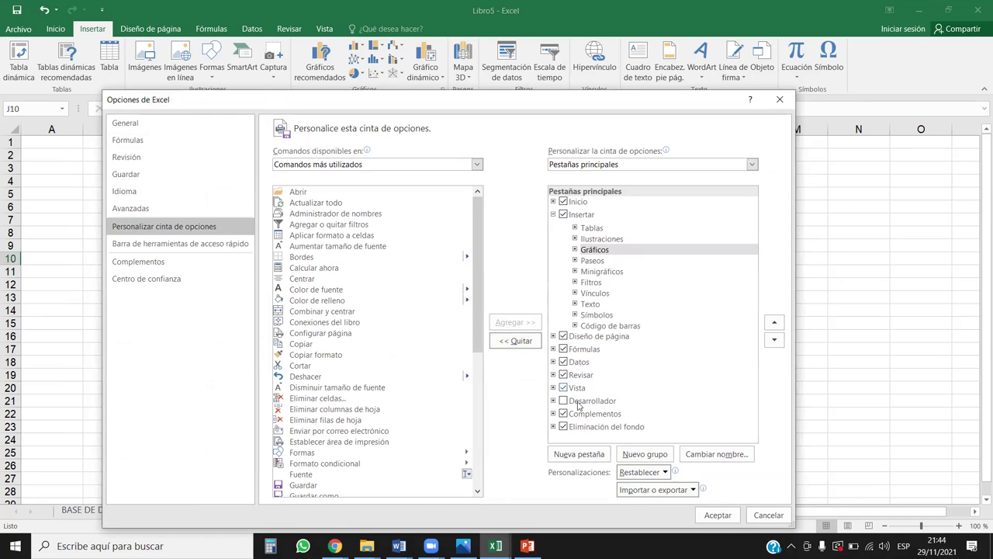
Step: Reset all ribbon and quick access toolbar customizations and collapse the groups of the Inicio tab
click(641, 472)
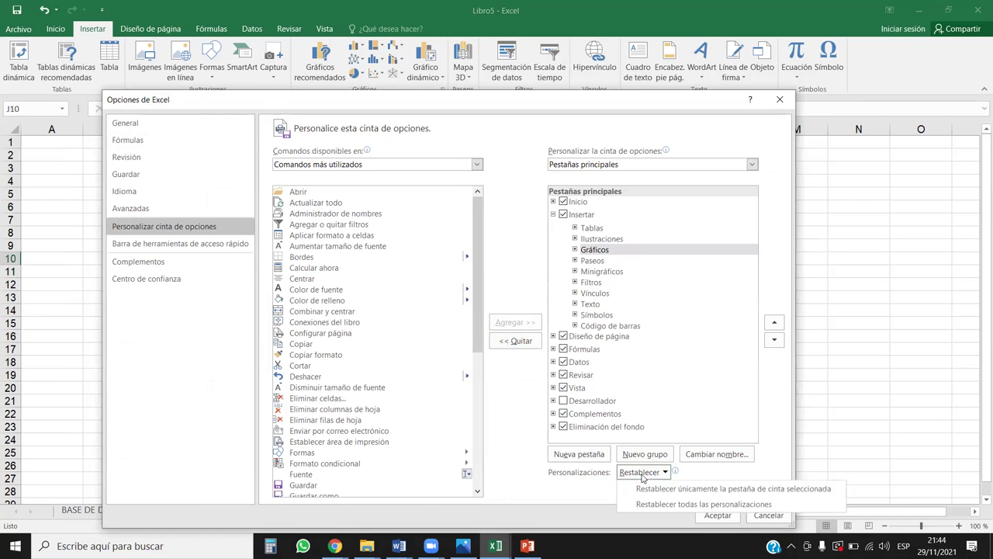
click(713, 505)
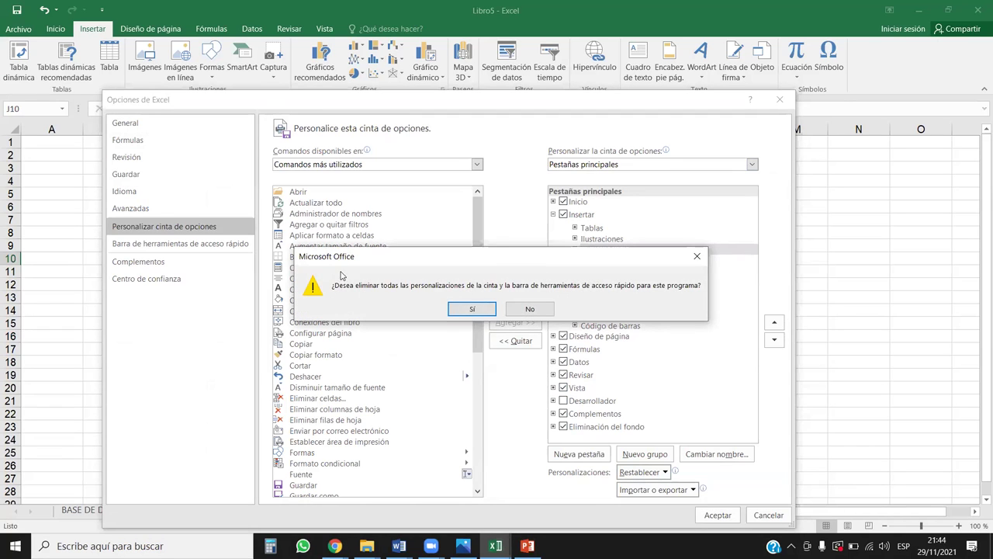
click(471, 310)
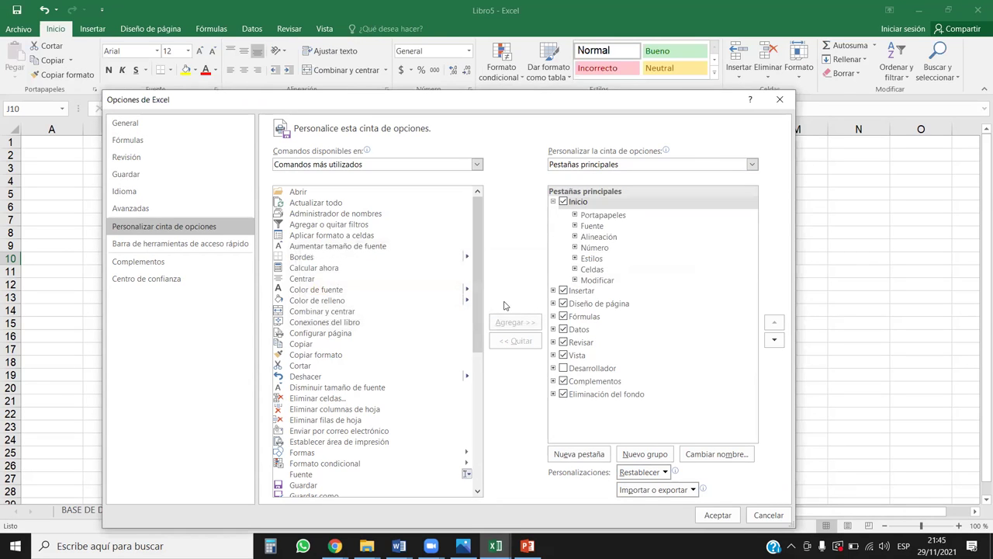
click(553, 202)
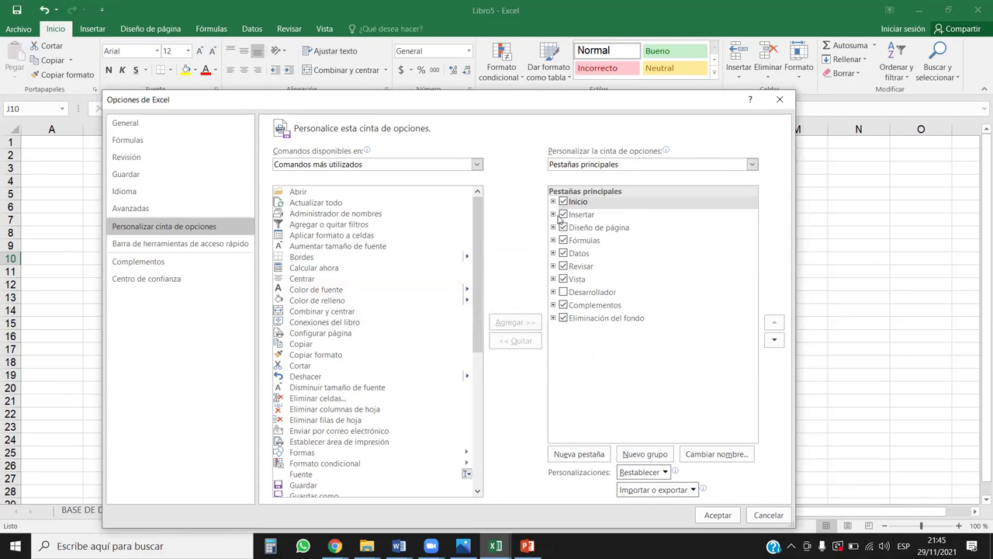
Step: Expand the Insertar tab's groups, remove its Complementos group, apply the ribbon changes and select cell H19
click(554, 215)
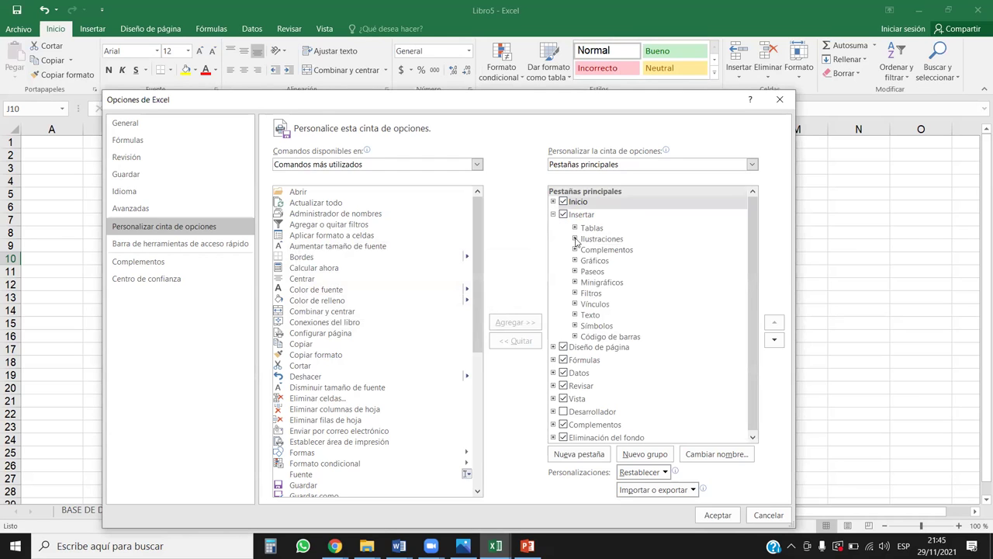
click(601, 251)
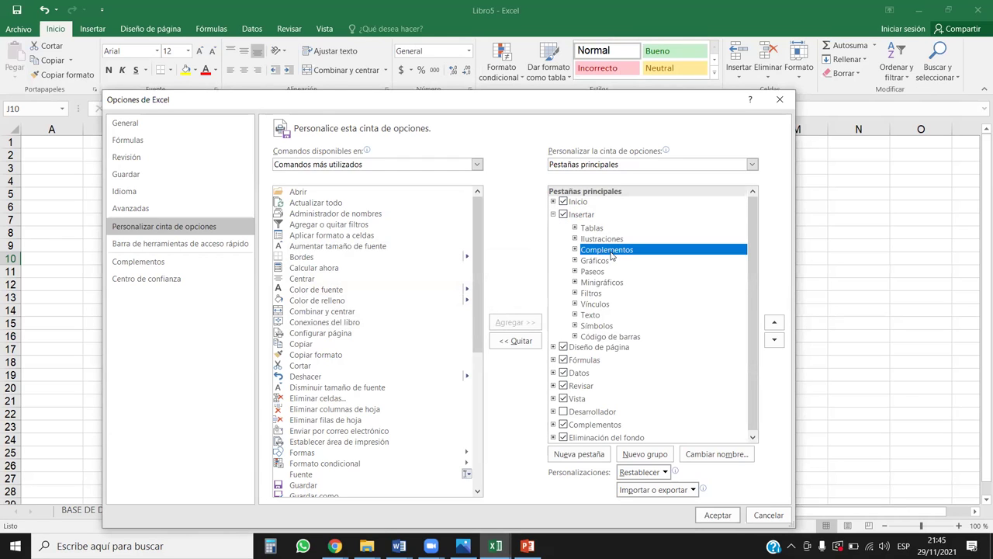
click(575, 239)
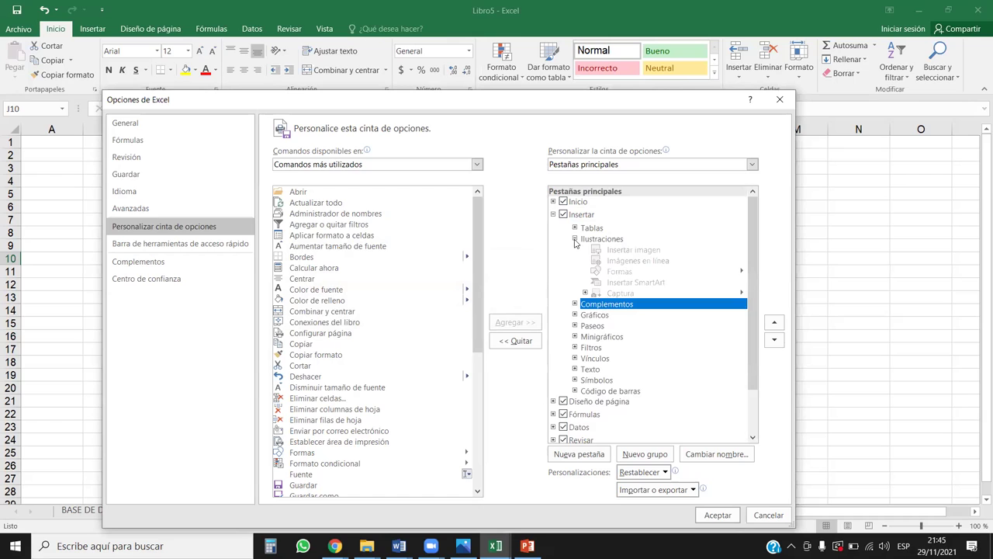
click(575, 240)
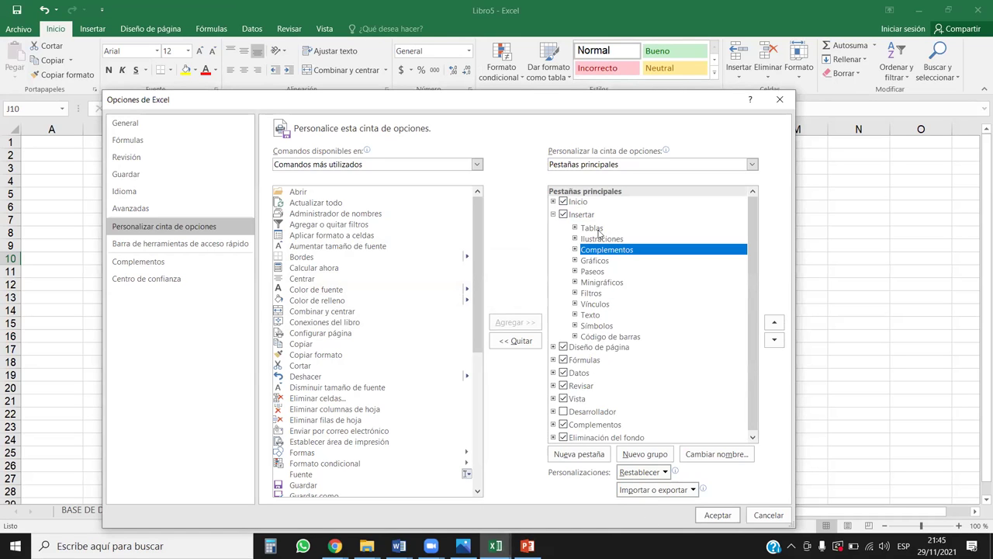
click(526, 344)
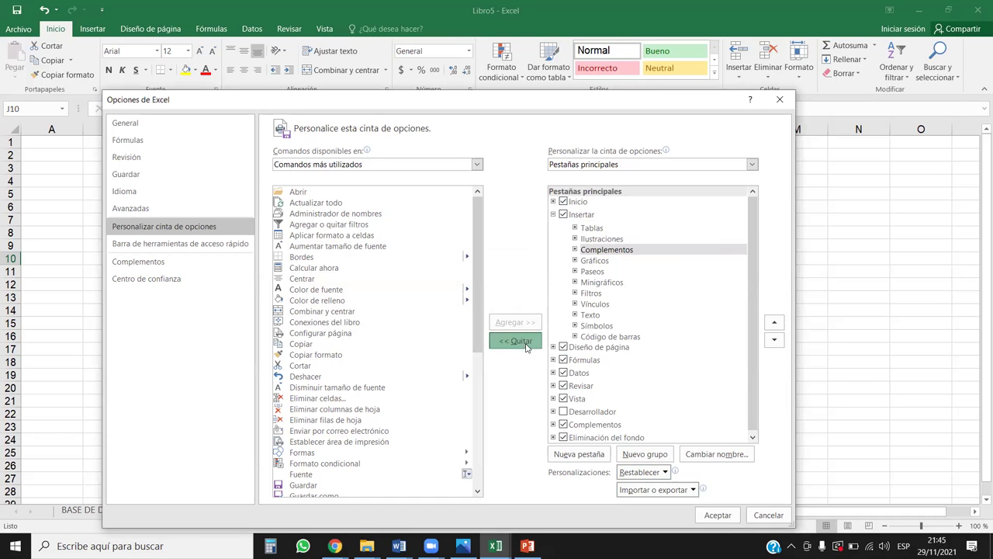
click(718, 514)
click(514, 371)
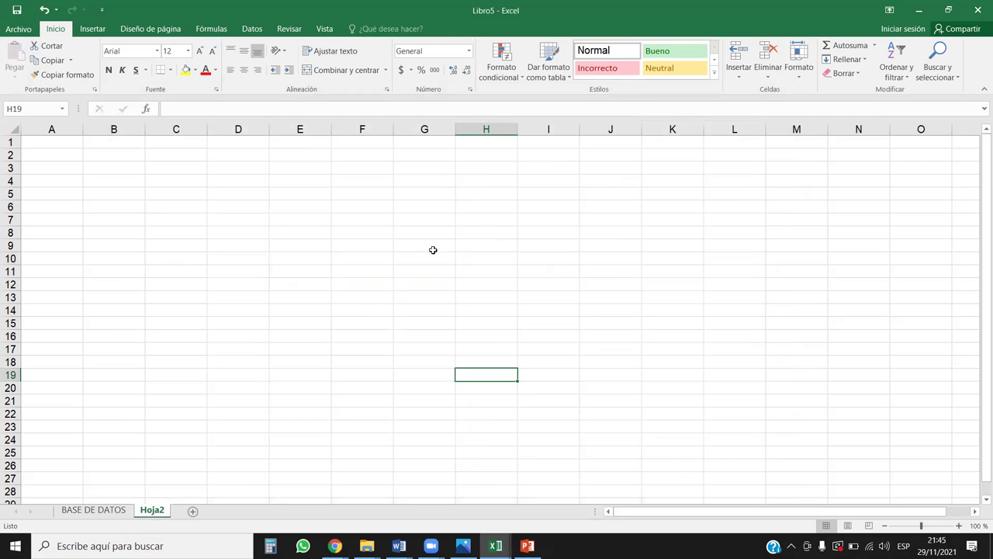
Step: Reopen the ribbon customization options and view the commands offered for the Modificar group and the Diseño de página tab
click(18, 28)
click(53, 306)
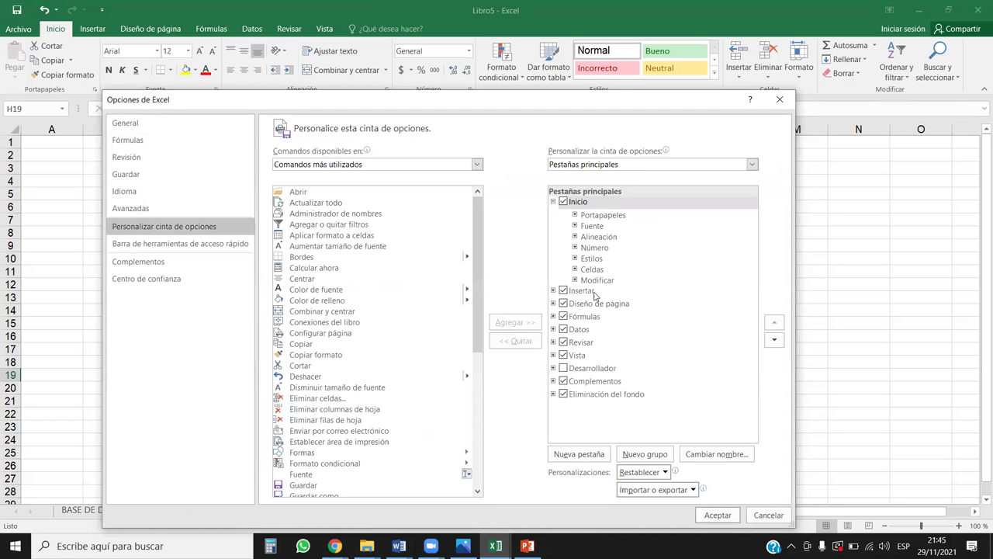
right_click(607, 278)
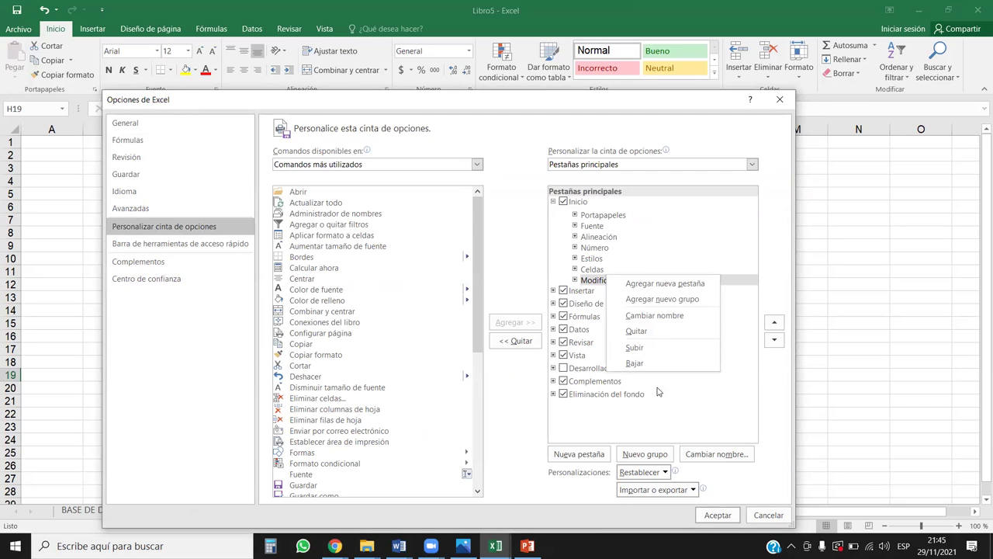
click(588, 321)
right_click(584, 305)
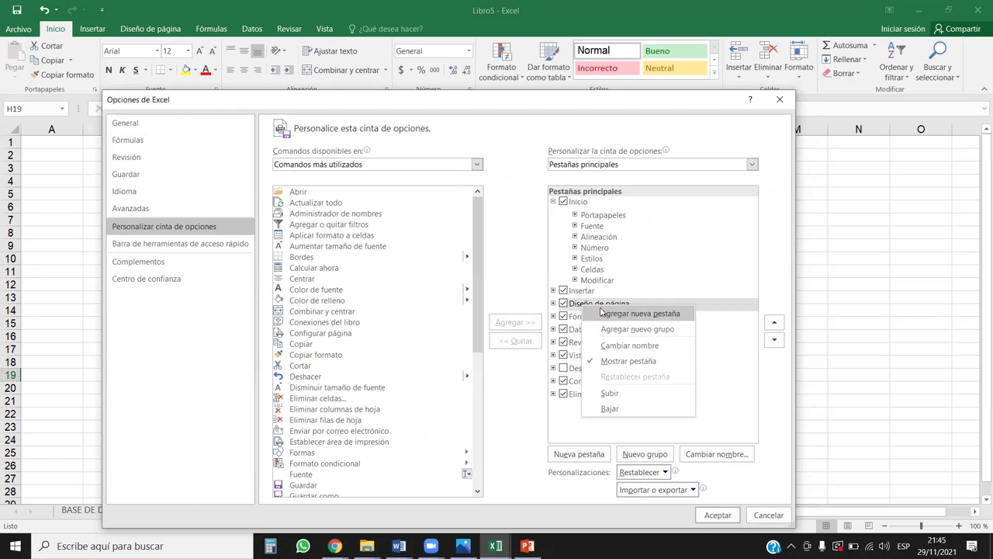
Step: Examine the commands in the Inicio tab's Portapapeles group, then collapse and re-expand the Inicio tab
click(585, 218)
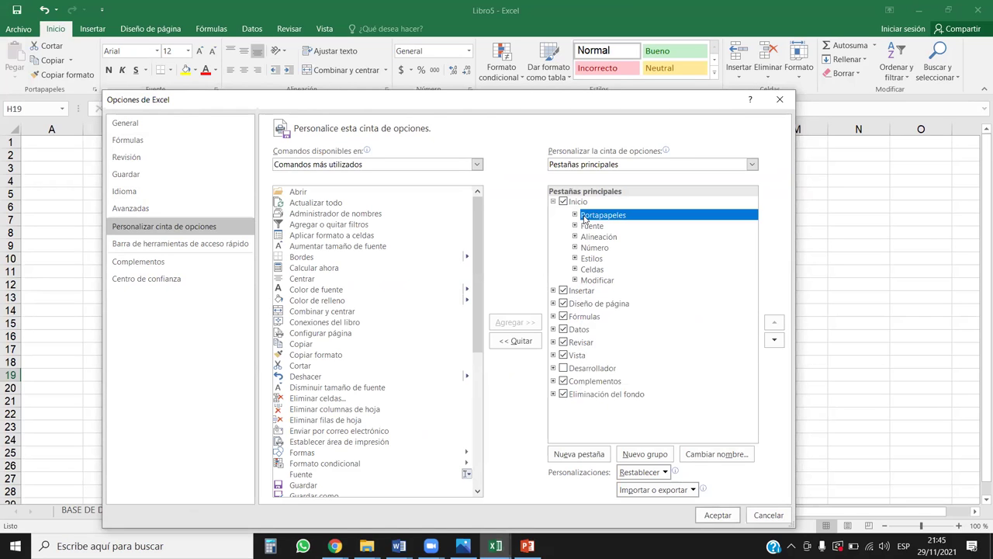
click(574, 216)
click(614, 228)
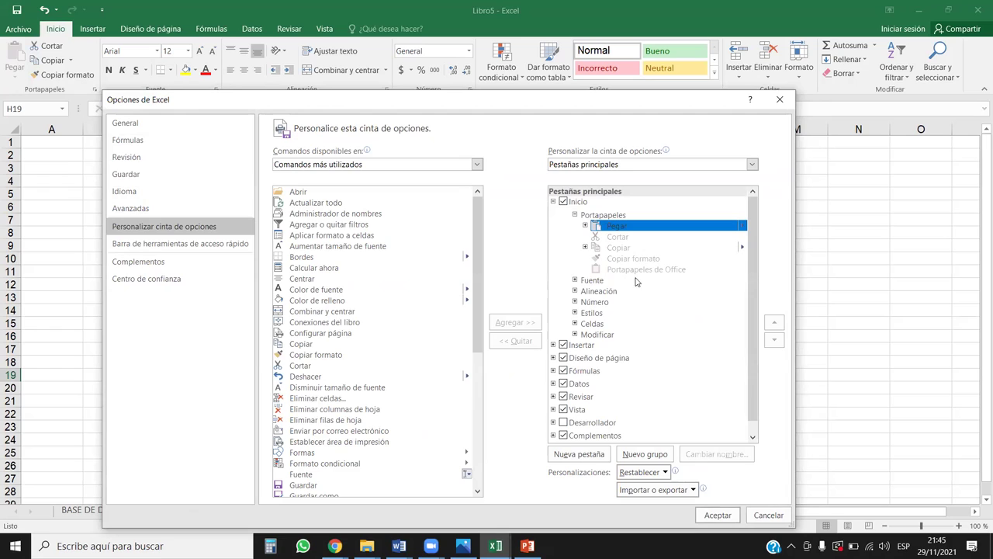
click(575, 216)
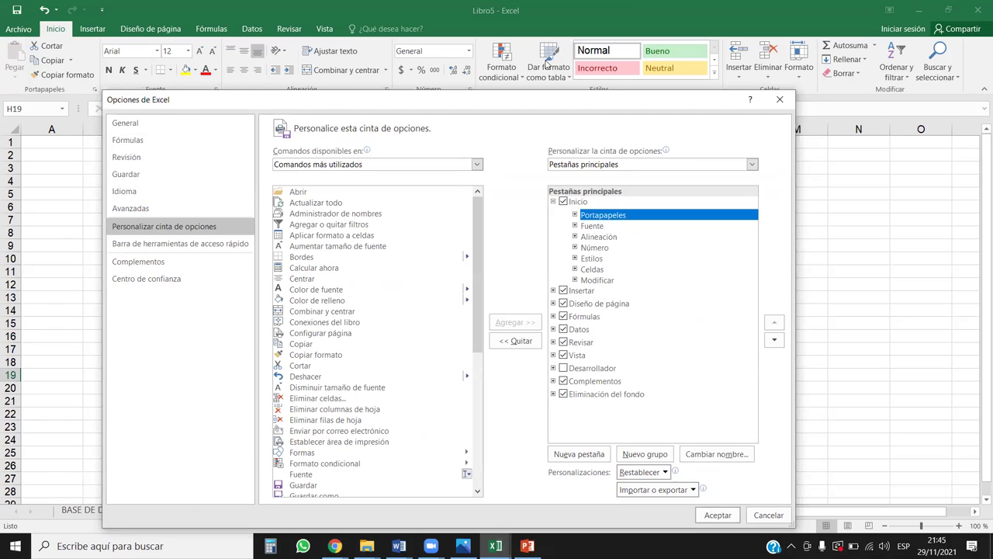
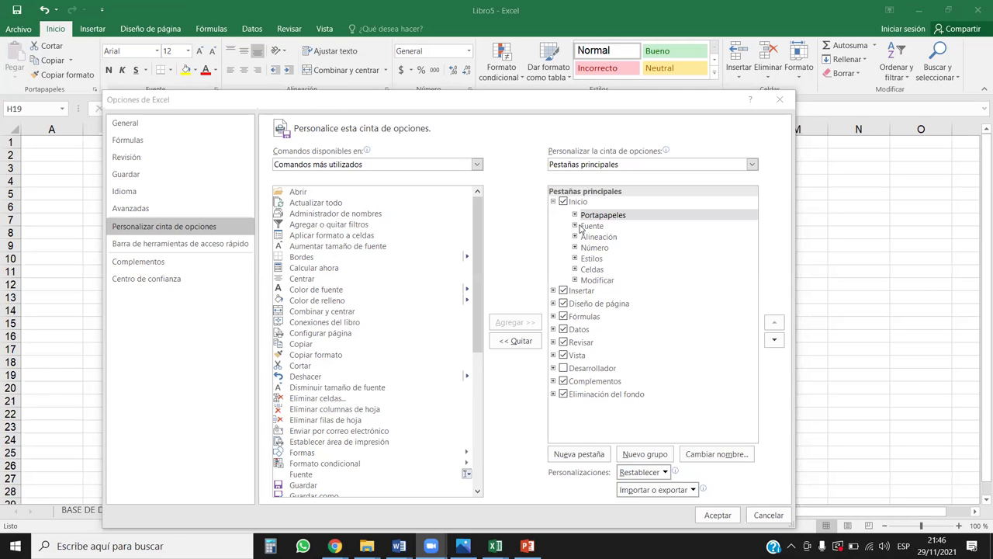
click(554, 201)
click(553, 202)
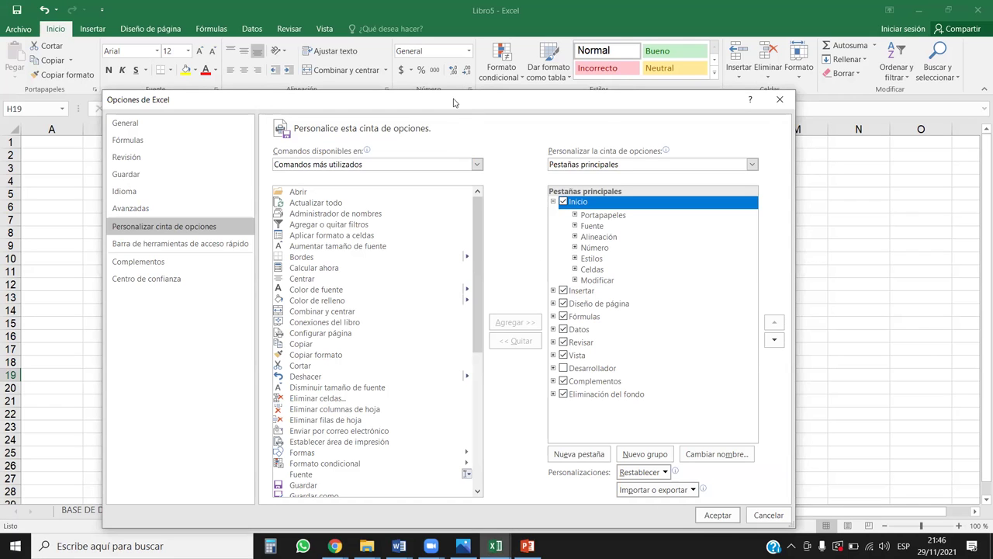
Step: Reposition the options dialog, switch the available commands to Todos los comandos and look through the whole list
drag(454, 103, 420, 51)
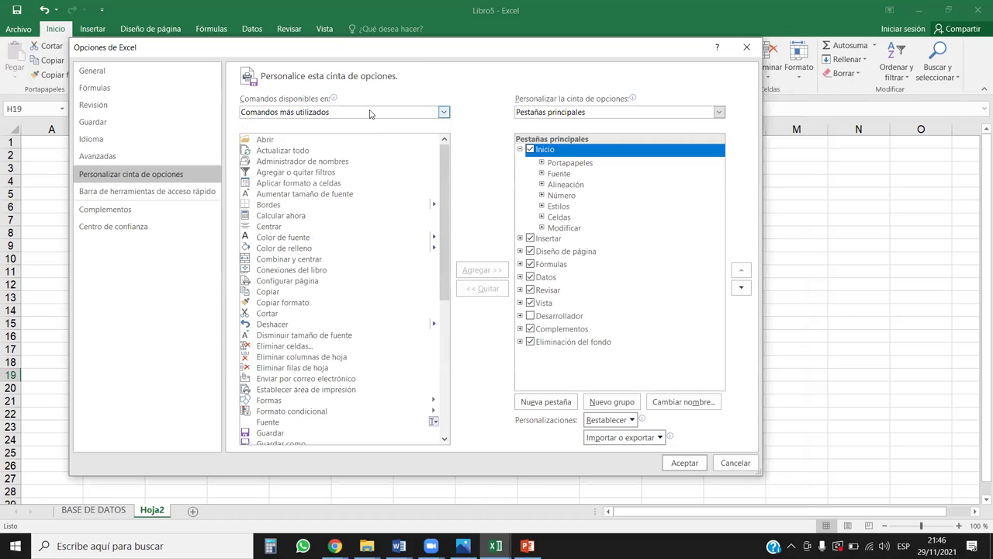
click(369, 113)
click(299, 146)
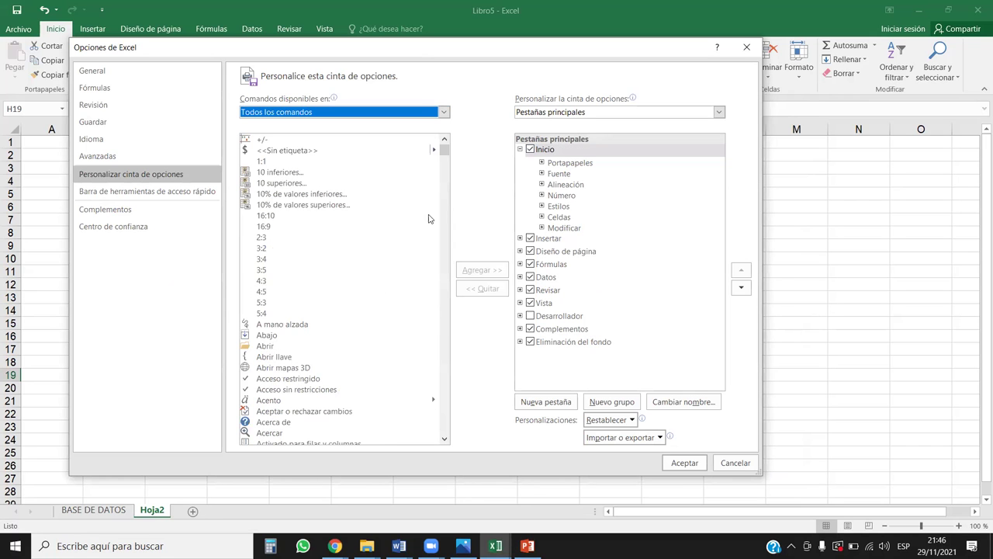
scroll(432, 391, down, 20)
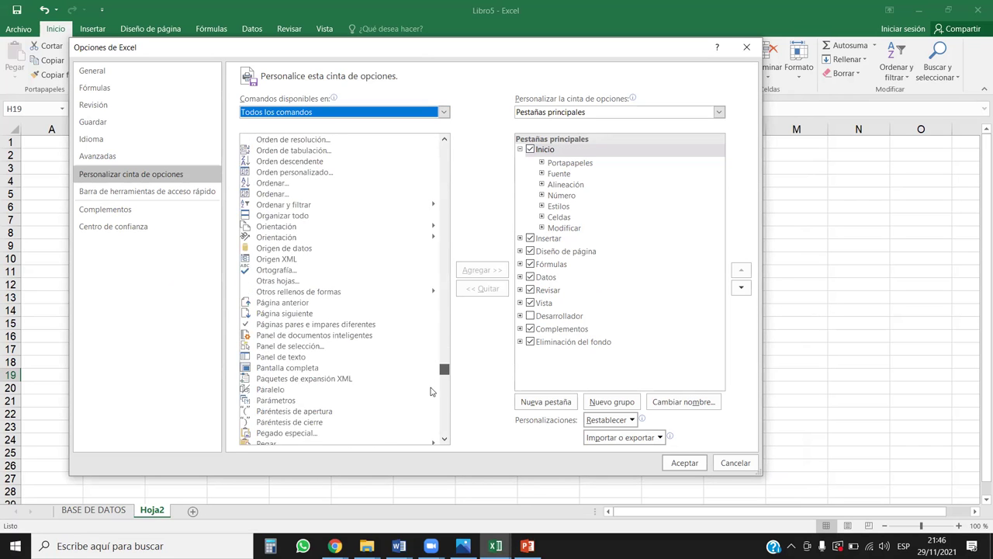
scroll(431, 391, down, 10)
drag(445, 427, 453, 142)
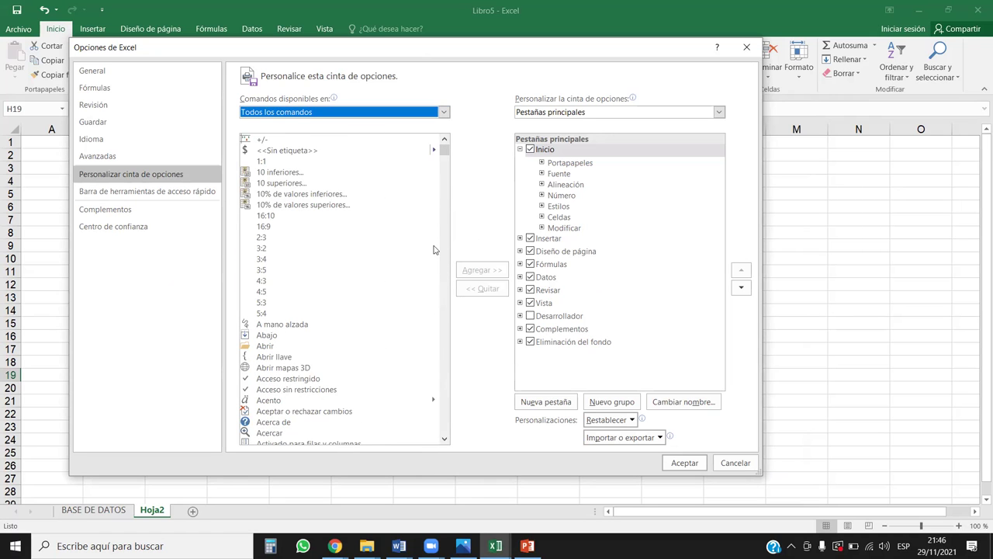
Step: Try to add the "10 inferiores..." command to the Inicio tab's Portapapeles group and collapse that group
click(545, 152)
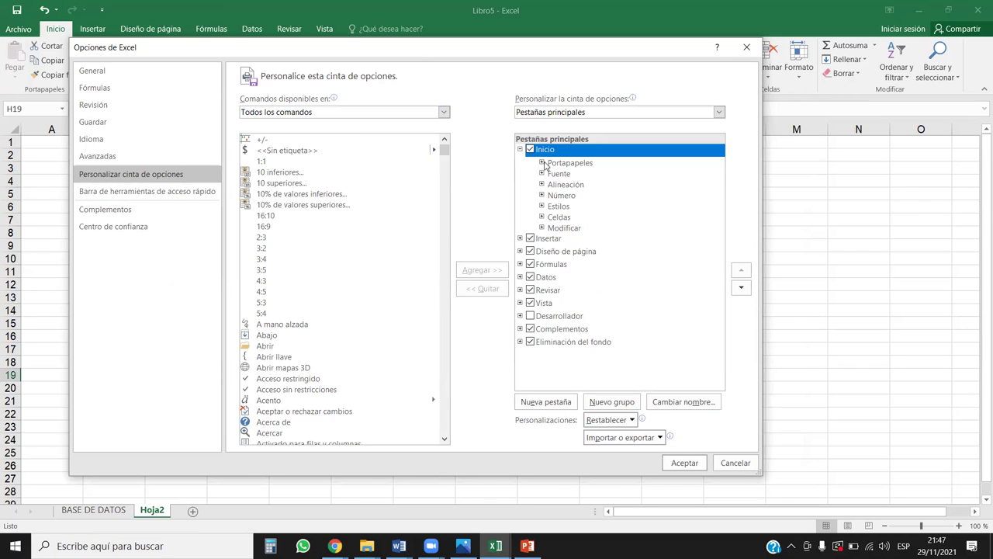
click(549, 164)
click(543, 163)
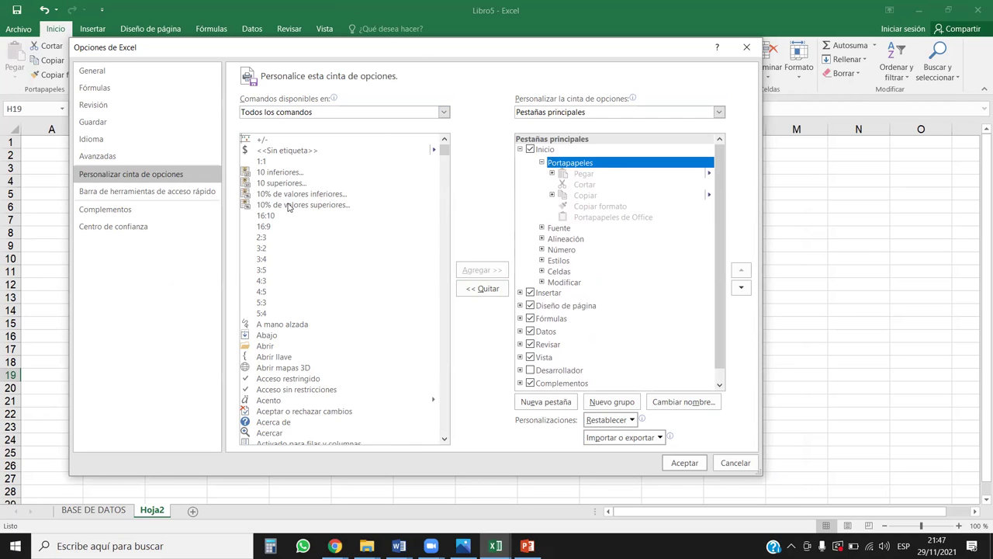
click(277, 175)
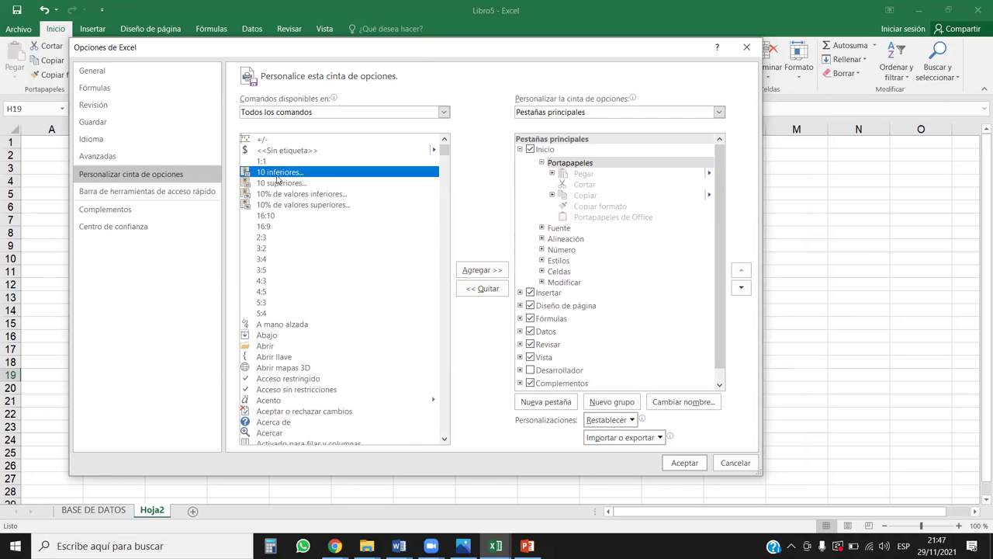
click(481, 271)
click(729, 257)
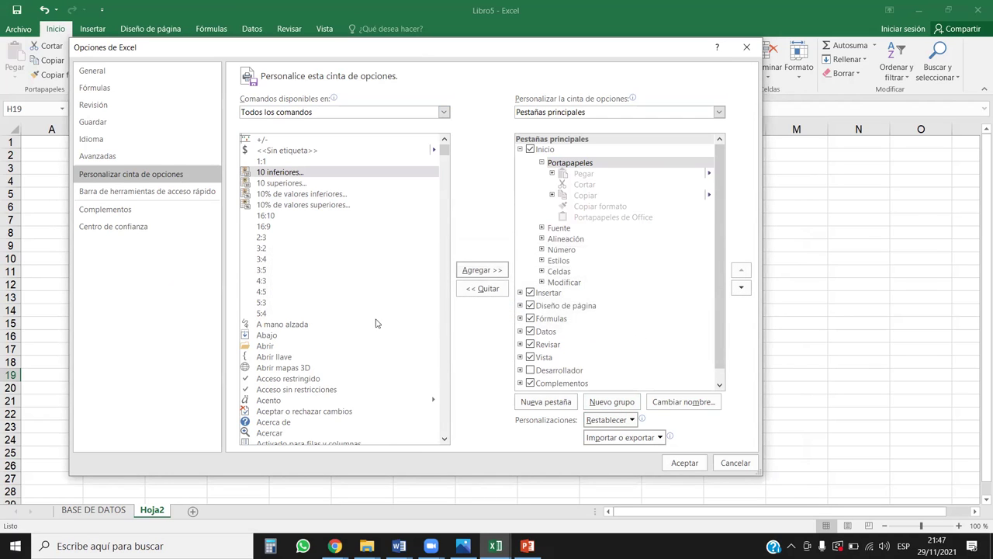
click(541, 163)
Step: Look through the alphabetical list of all commands up to those starting with B and reposition the options dialog
scroll(346, 295, down, 15)
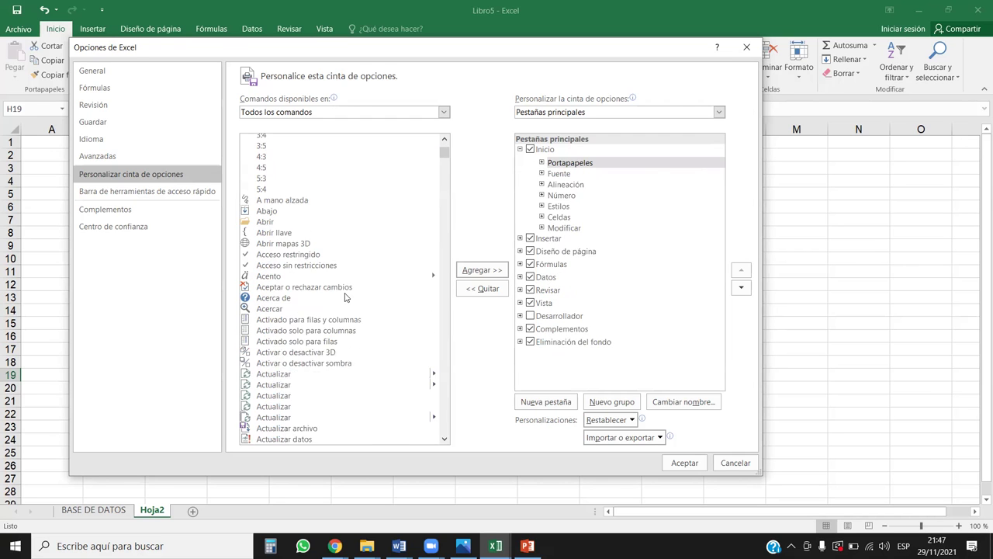
scroll(346, 295, down, 20)
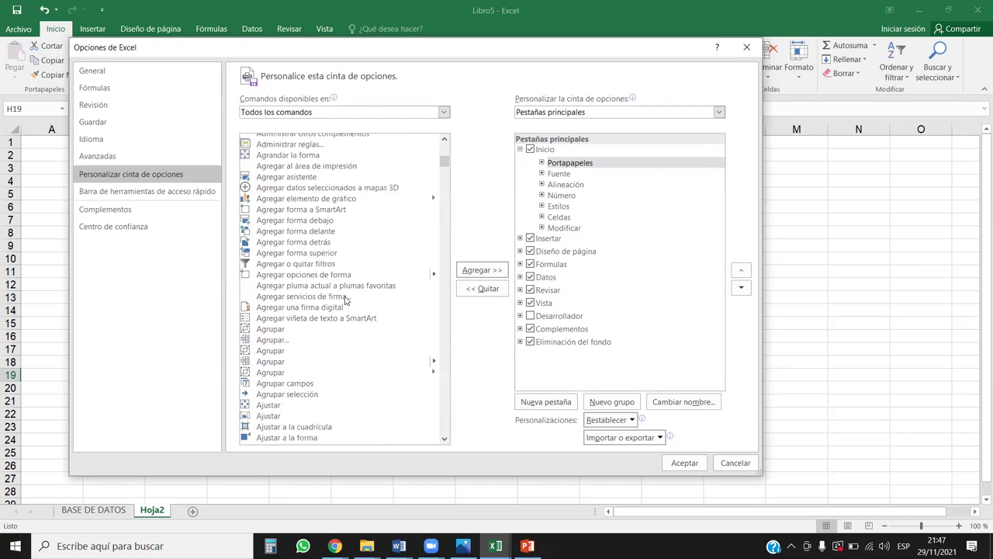
scroll(347, 295, down, 15)
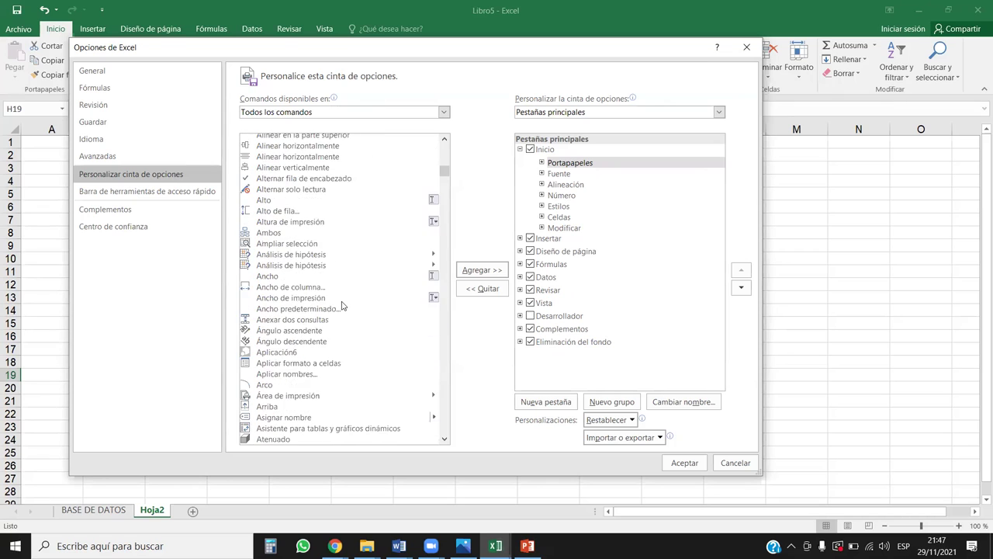
scroll(342, 305, down, 3)
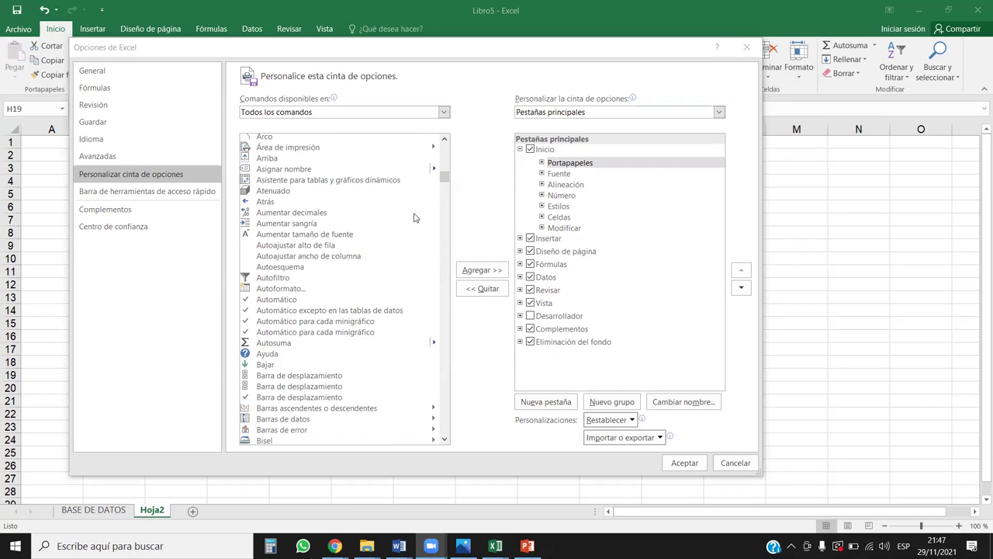
click(416, 50)
drag(416, 49, 488, 61)
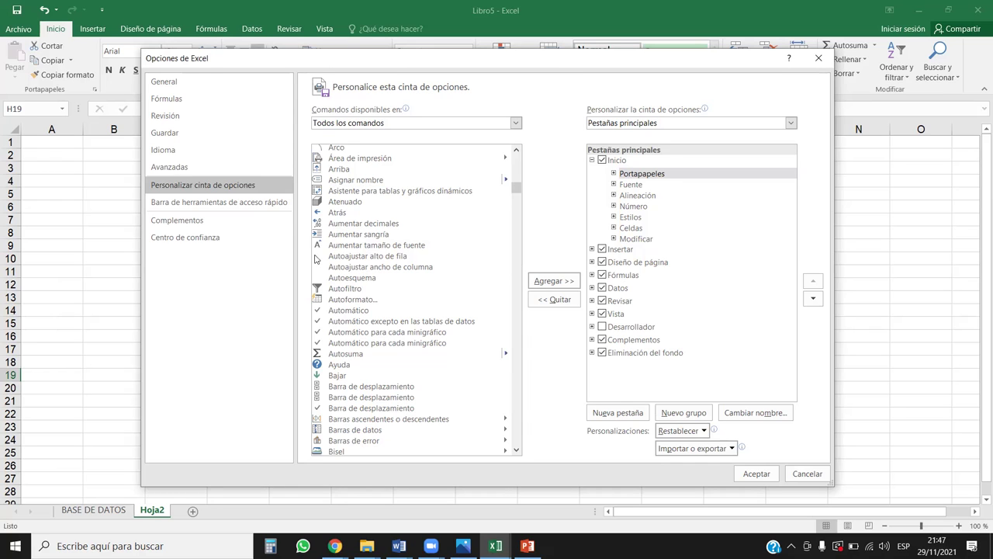
Step: Examine the quick access toolbar customization page and the command categories it offers
click(262, 206)
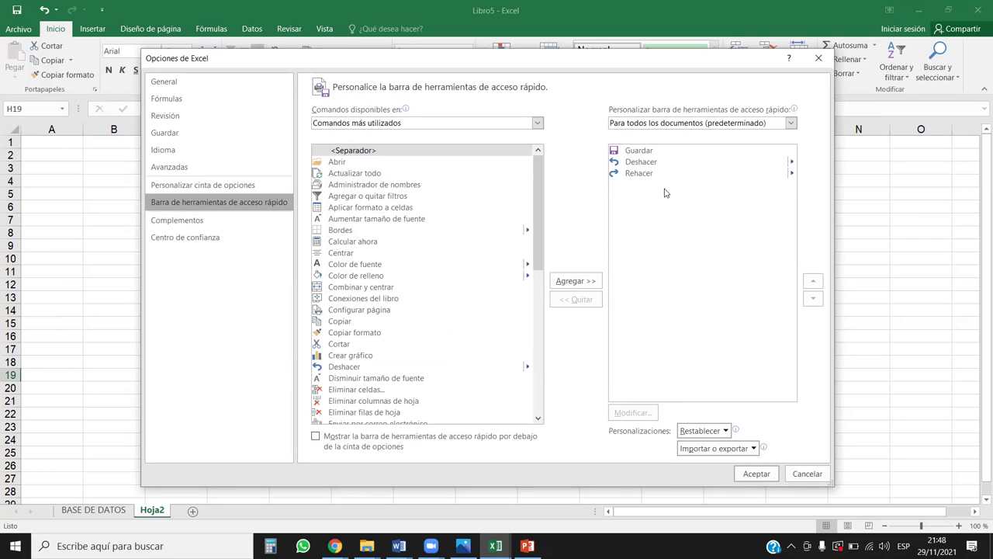
drag(540, 166, 533, 140)
click(504, 124)
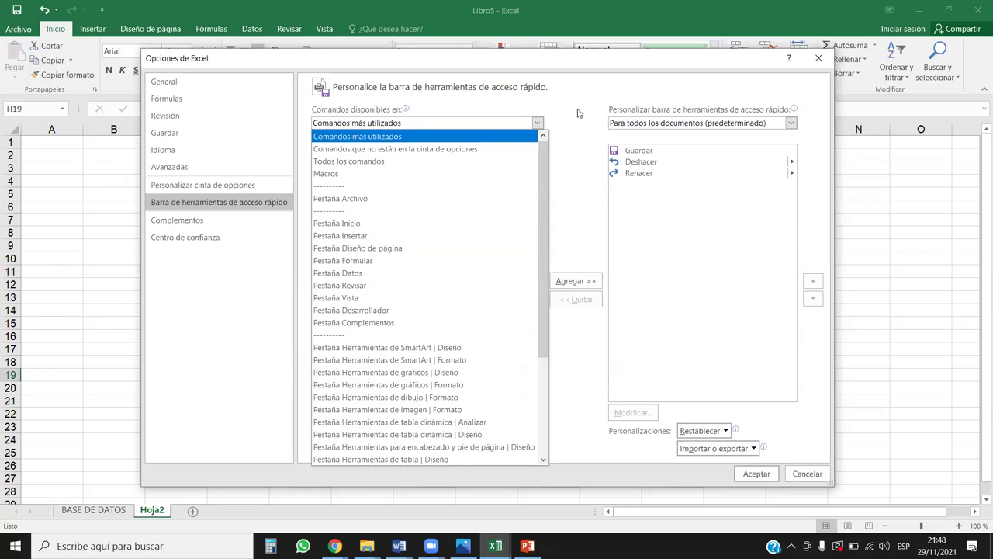
click(536, 123)
Step: Return to the ribbon customization page and view its categories of available commands, keeping Todos los comandos
click(225, 185)
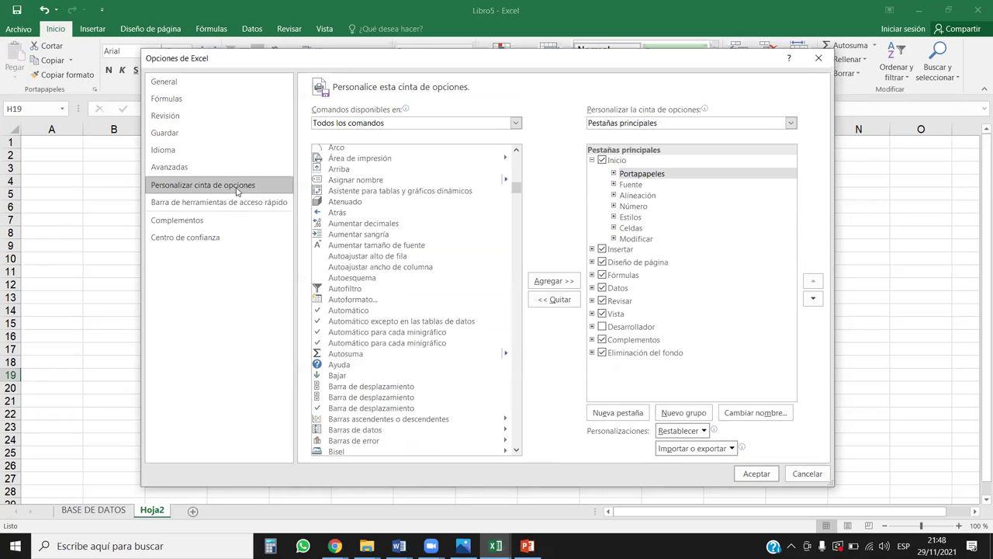
click(516, 123)
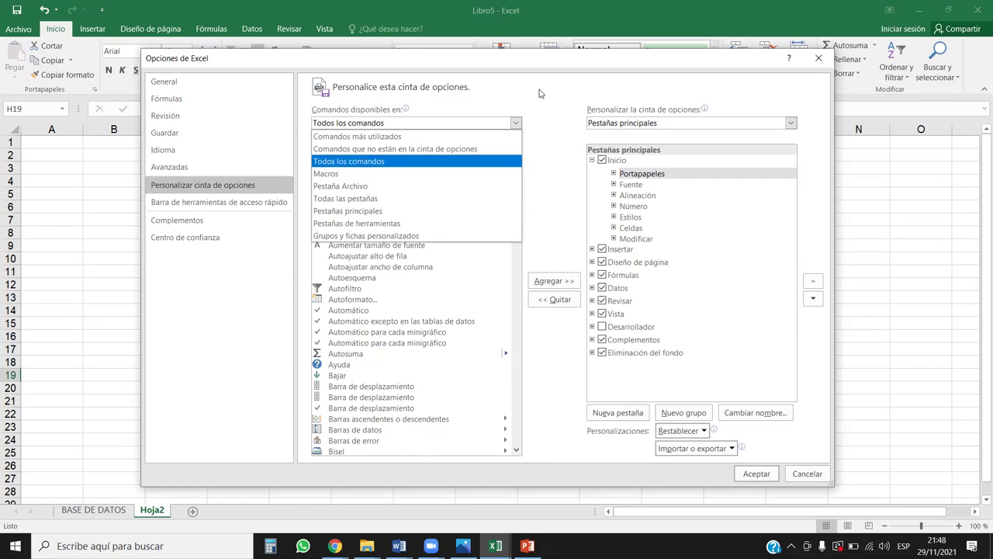
click(549, 99)
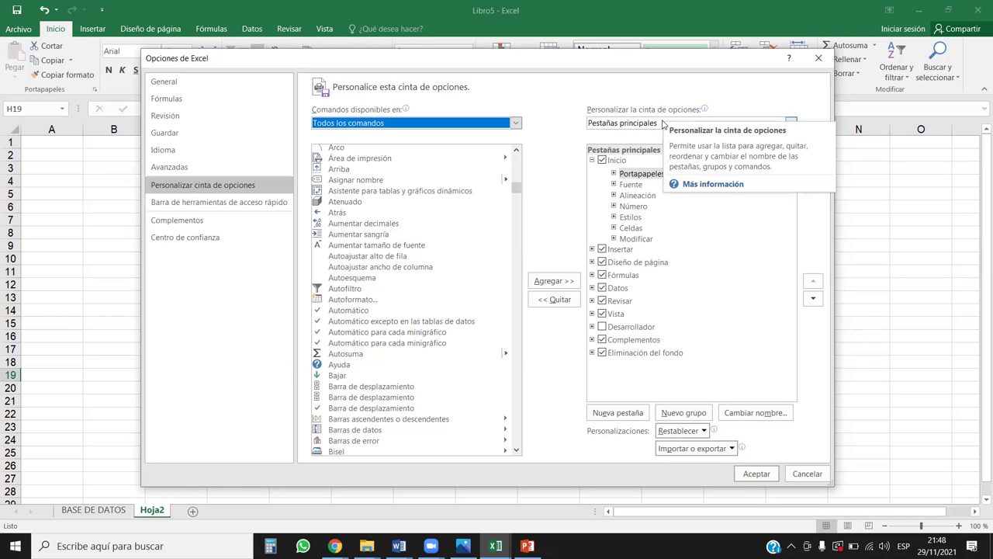
Step: Show the Pestañas de herramientas for customization and expand the Diseño tab under Herramientas de tabla
click(642, 125)
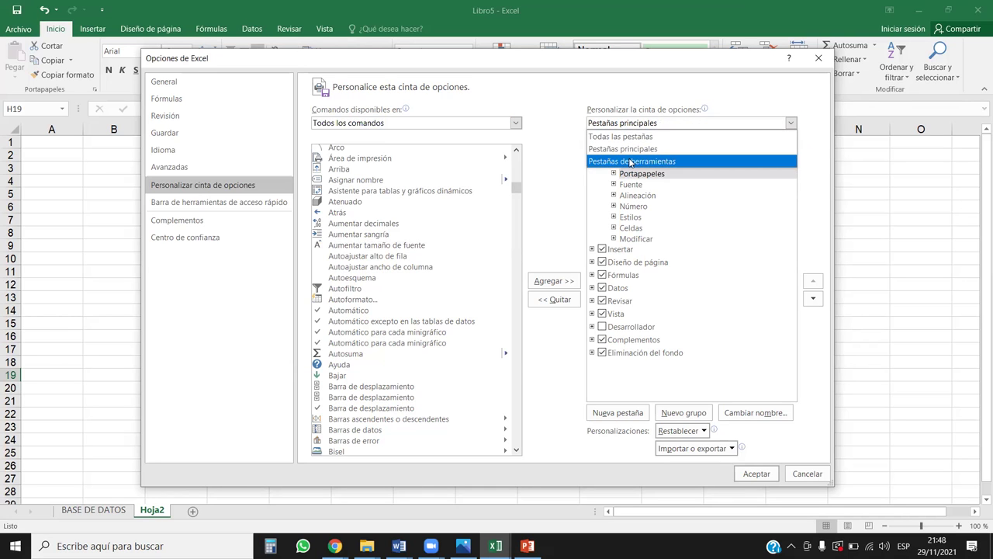
click(631, 163)
drag(789, 170, 758, 308)
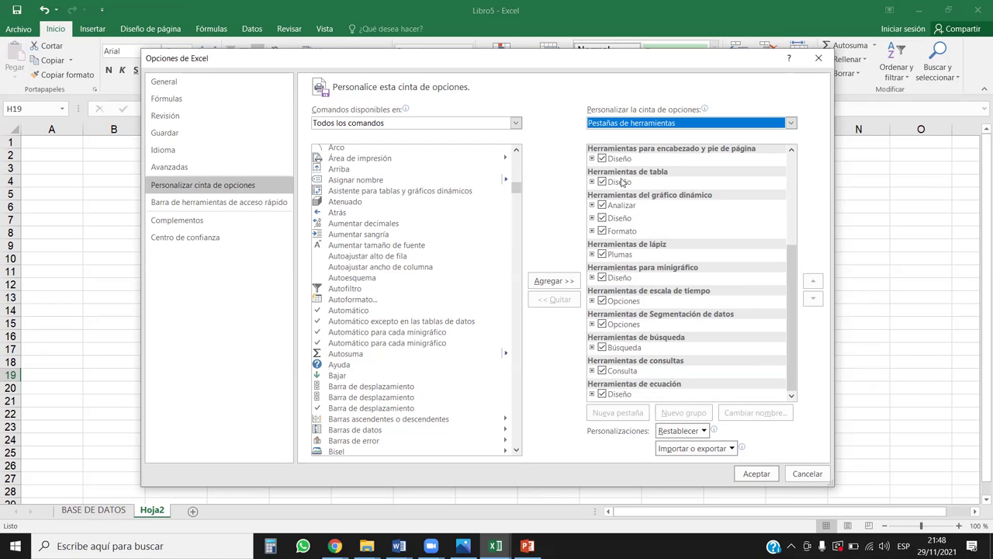
click(593, 182)
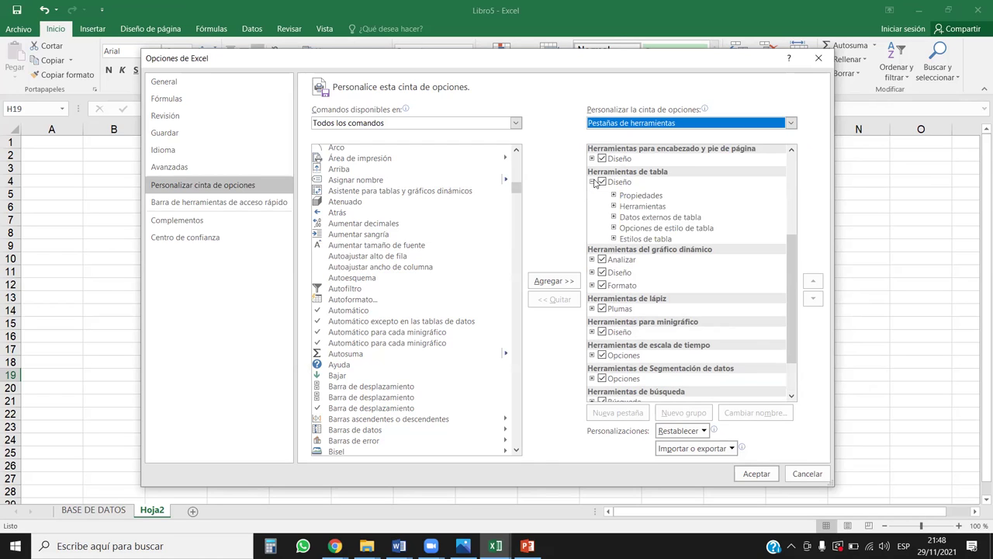
Step: Examine the Propiedades and Herramientas groups of the Diseño tab under Herramientas de tabla and collapse that tab
click(614, 195)
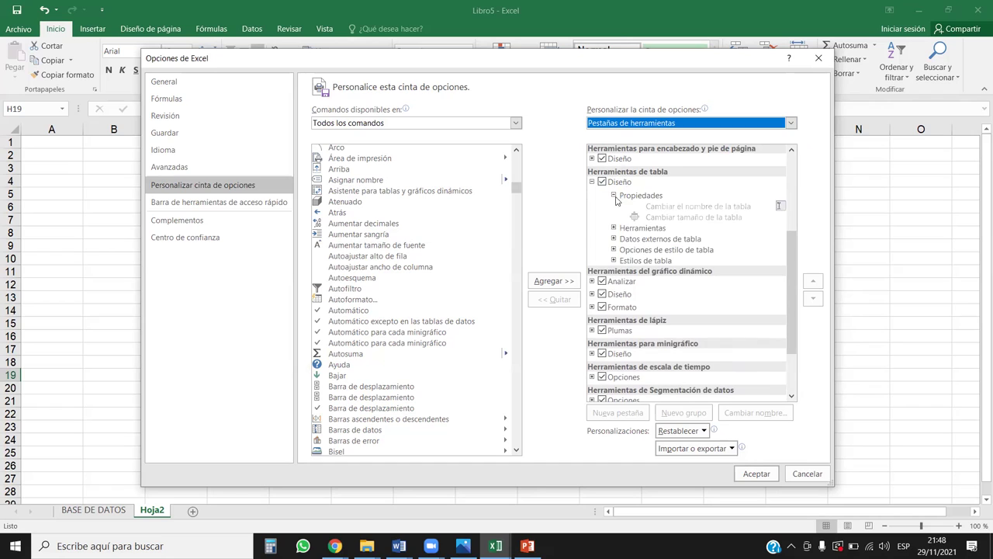
click(614, 228)
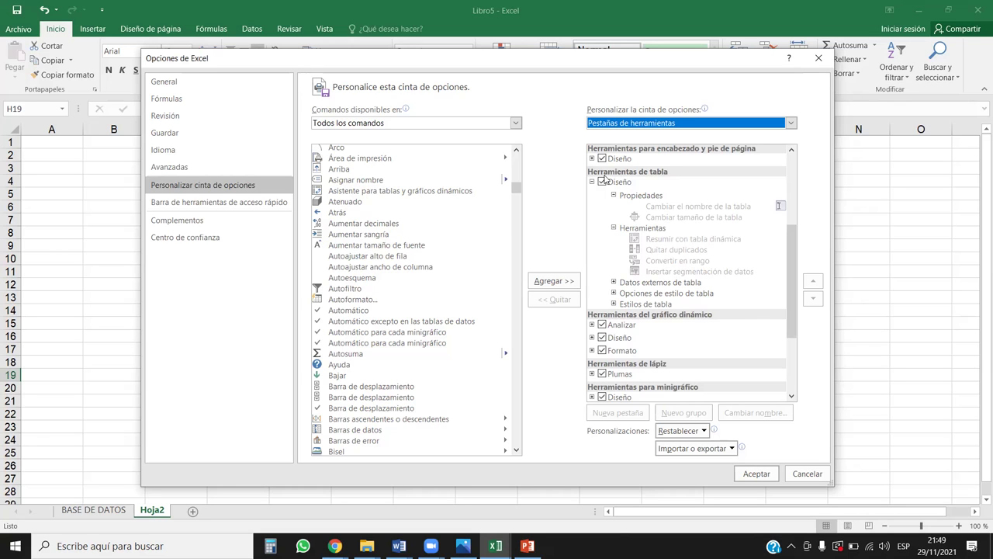
click(592, 183)
scroll(683, 255, up, 1)
scroll(705, 218, down, 1)
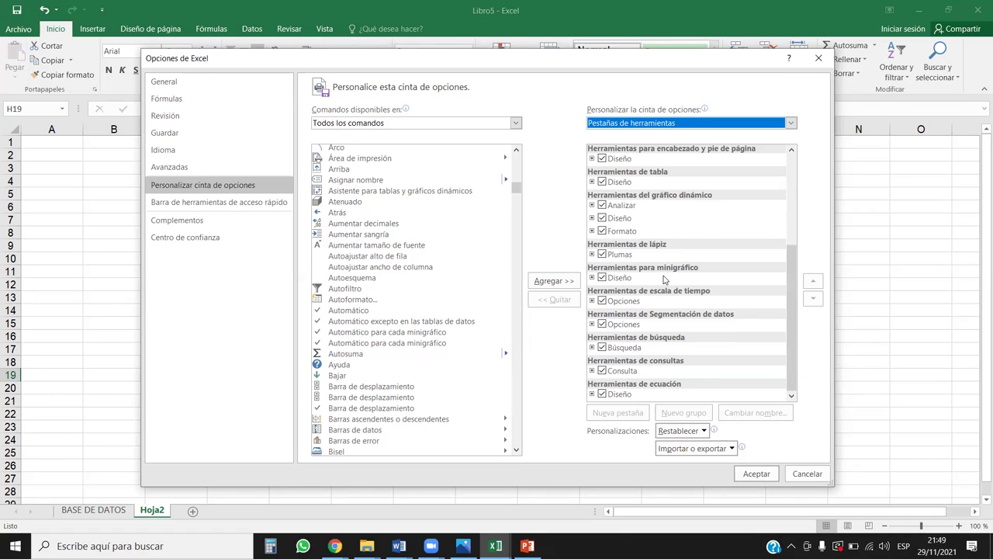
scroll(663, 280, up, 1)
scroll(663, 279, up, 3)
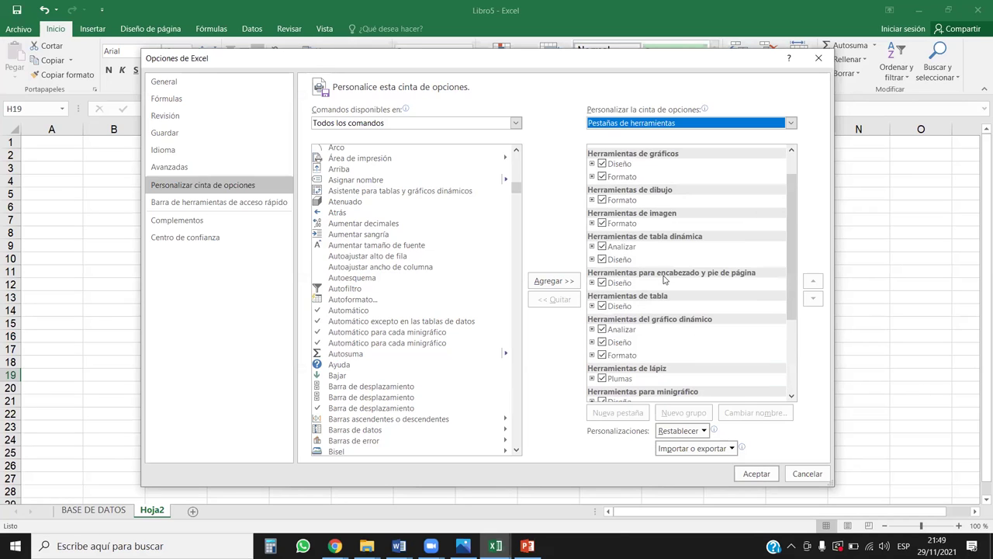
Step: Examine the groups of the drawing, chart and image tool tabs, including Ajustar under Herramientas de imagen, and close the options accepting them
click(593, 199)
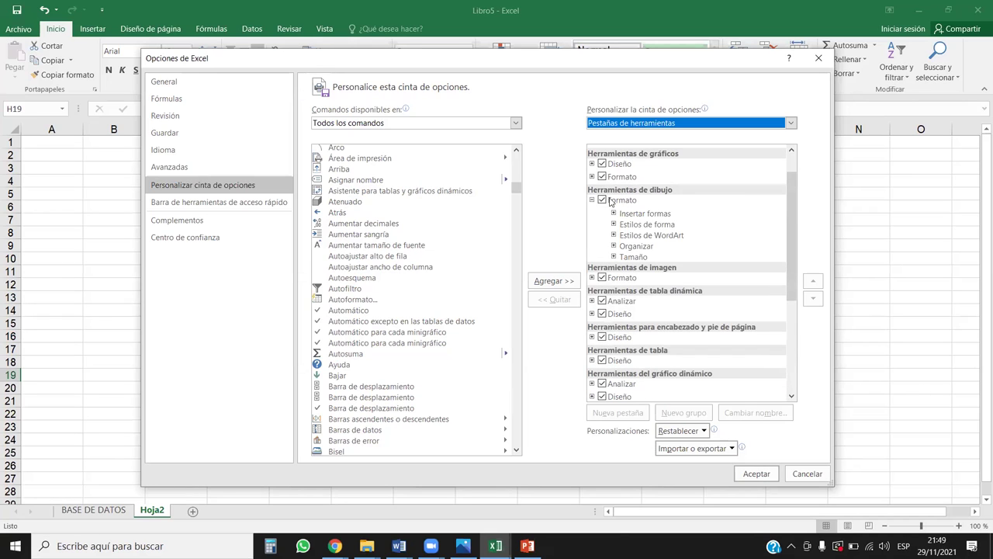
click(592, 164)
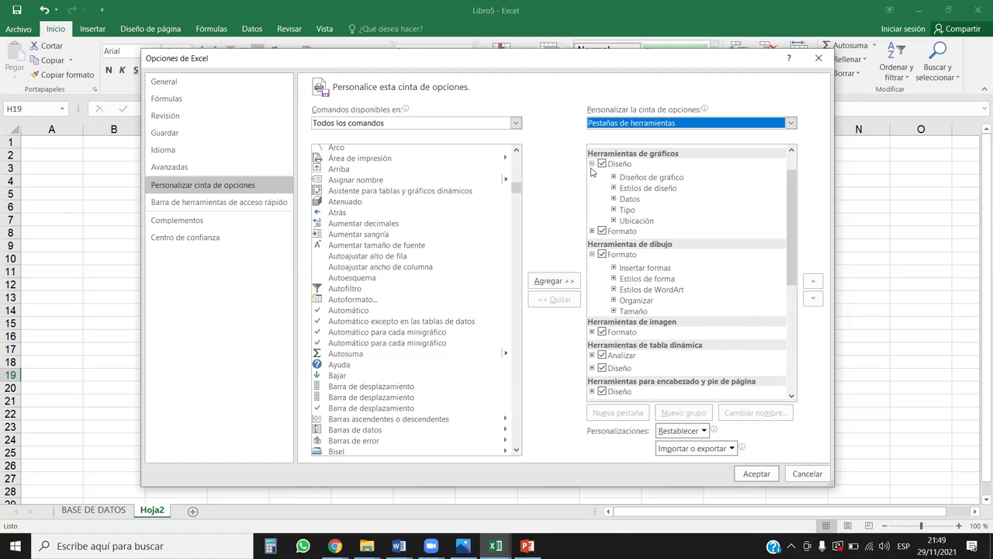
click(592, 164)
click(592, 176)
click(592, 177)
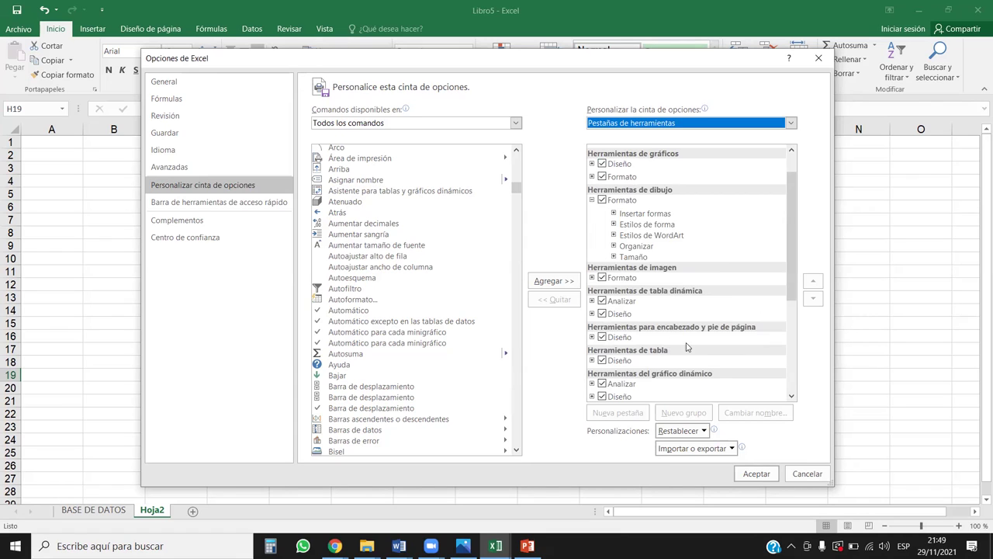
click(592, 278)
click(613, 290)
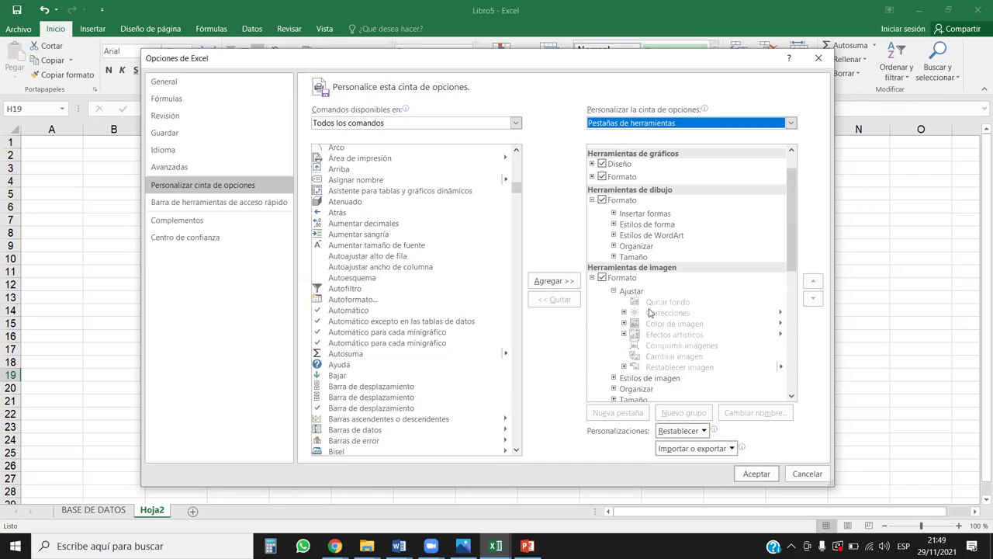
click(614, 291)
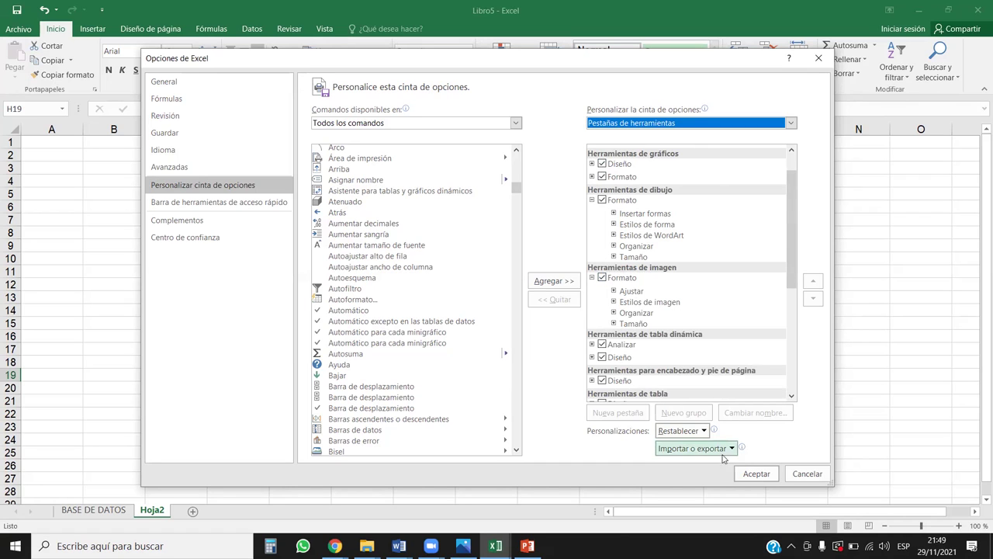
click(757, 474)
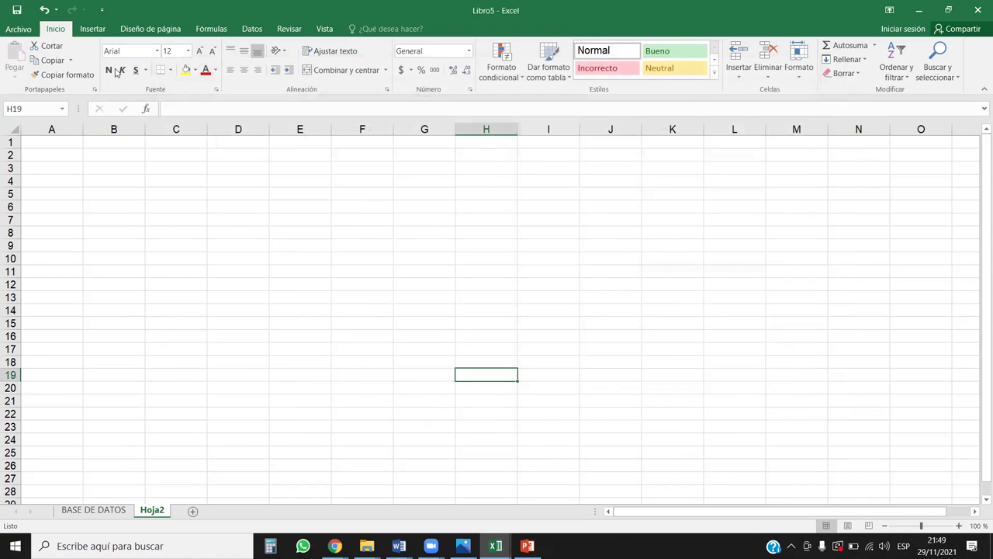
click(92, 29)
click(145, 56)
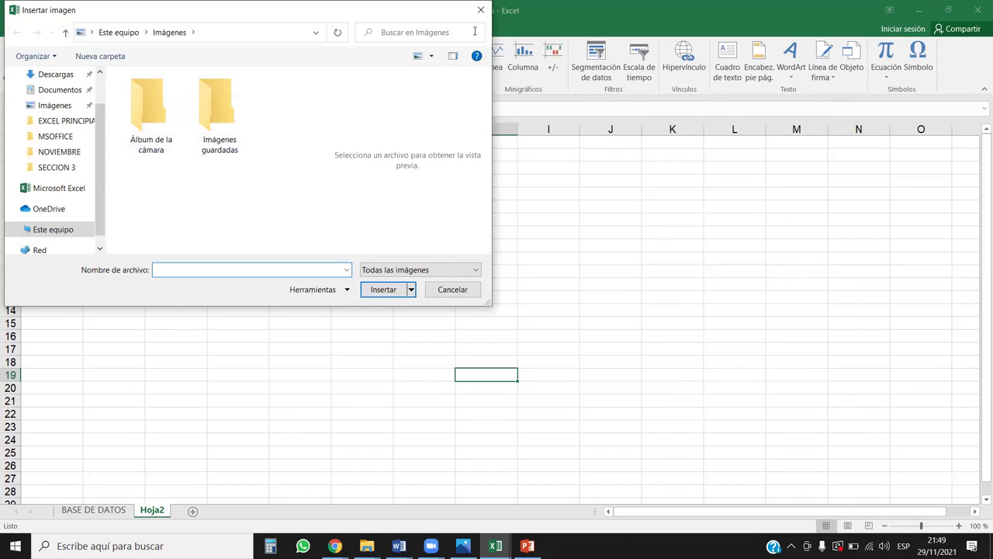
click(472, 110)
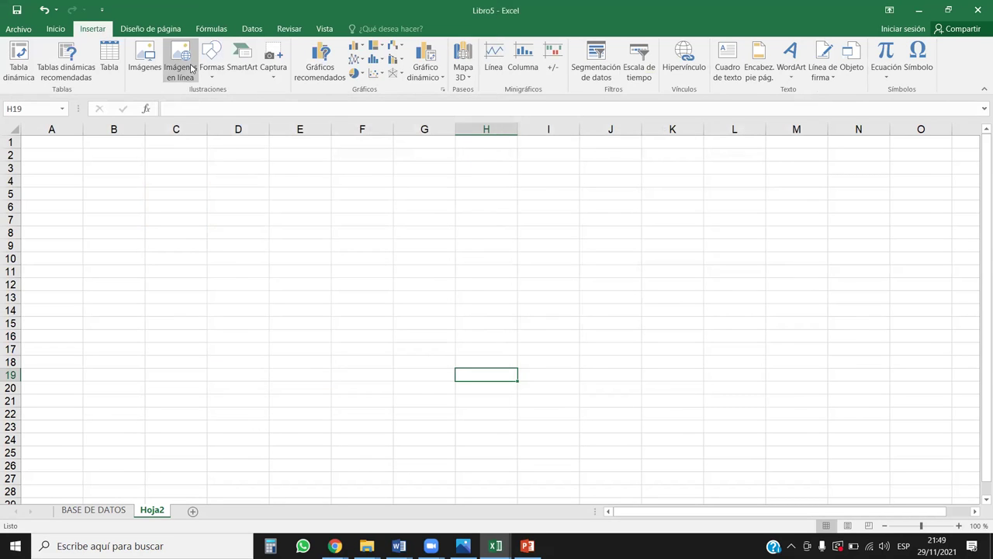
Step: Draw a rectangle about 4.3 cm high and 5 cm wide over columns D to F, rows 4 to 12, and select it
click(217, 69)
click(243, 104)
drag(234, 183, 357, 289)
click(511, 357)
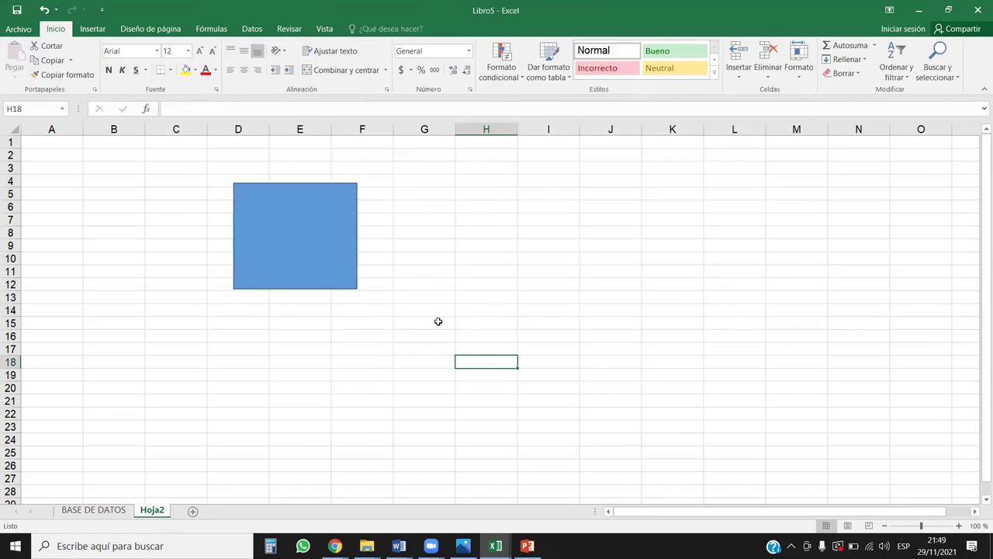
click(288, 220)
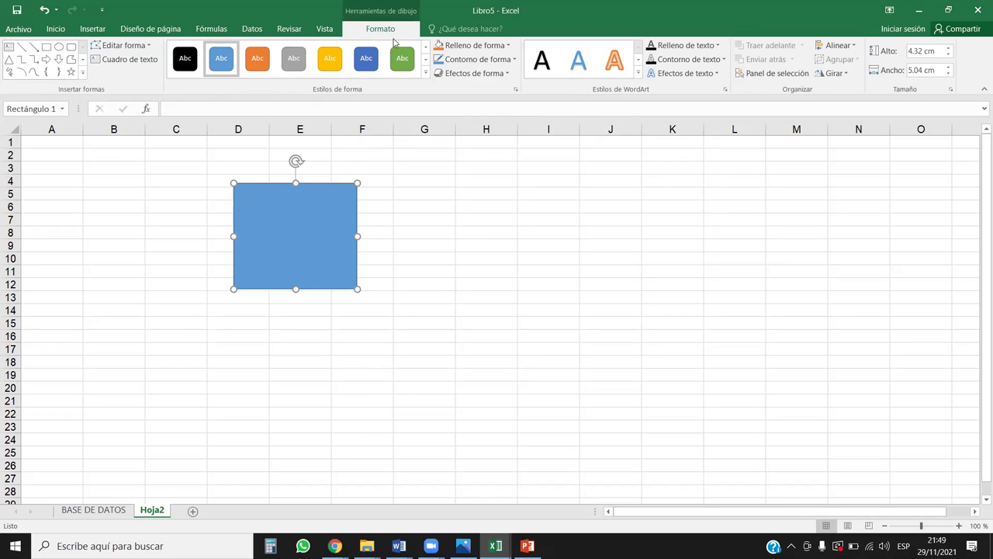
Step: Open the ribbon customization options, show Pestañas de herramientas and expand the Formato tab under Herramientas de dibujo
click(13, 31)
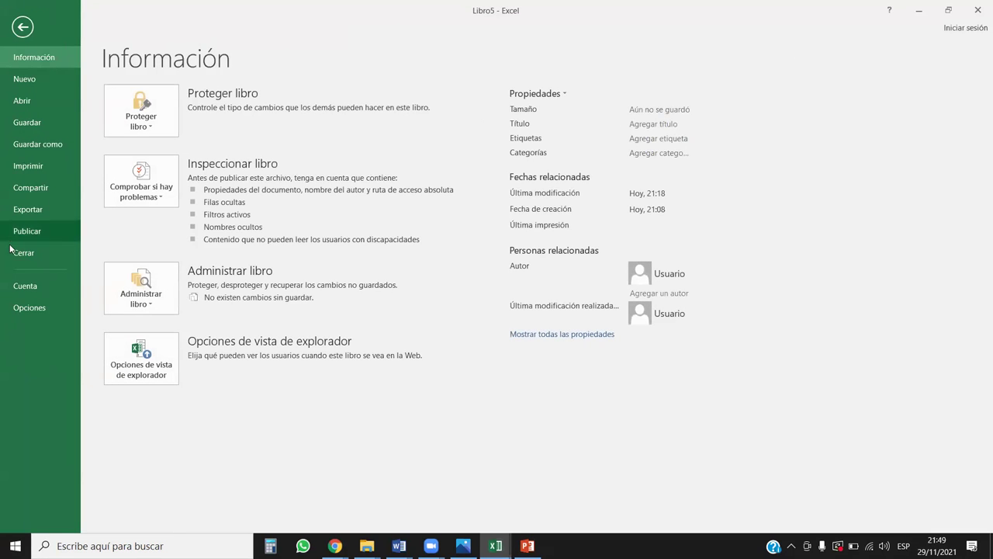
click(28, 308)
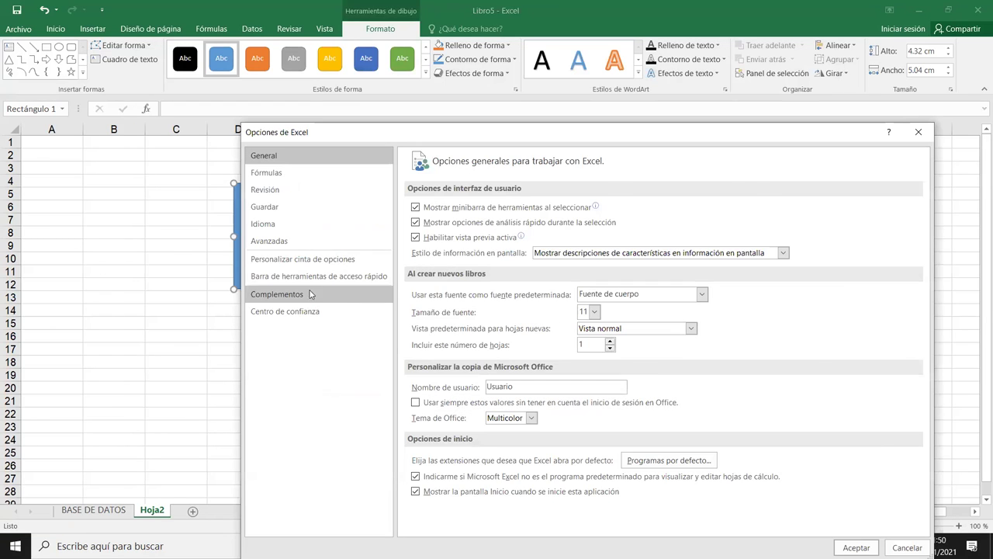
click(307, 259)
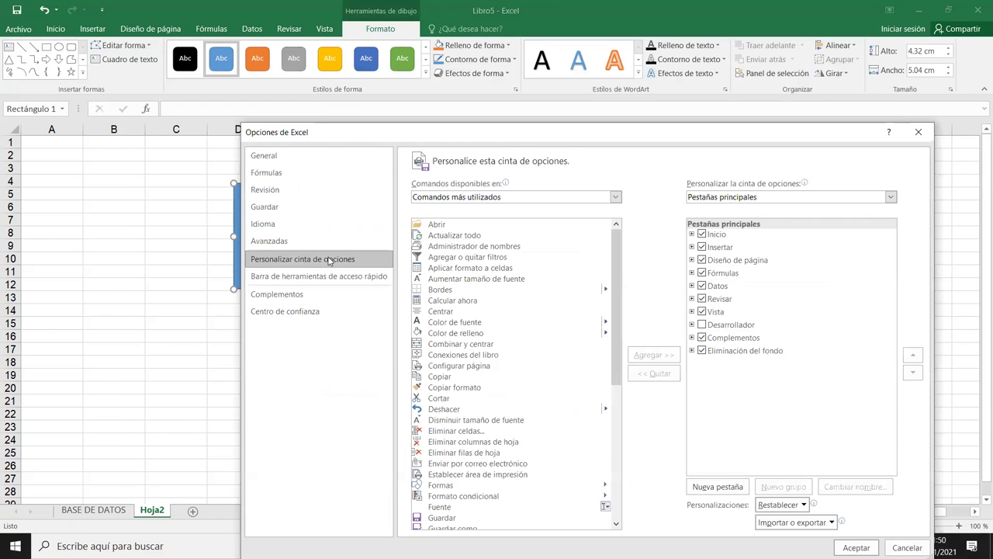
click(740, 202)
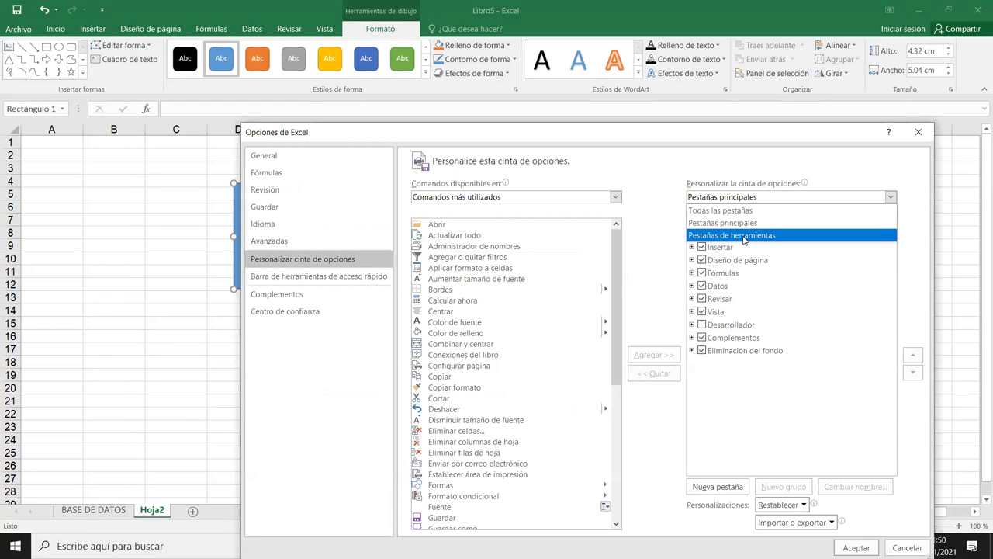
click(743, 239)
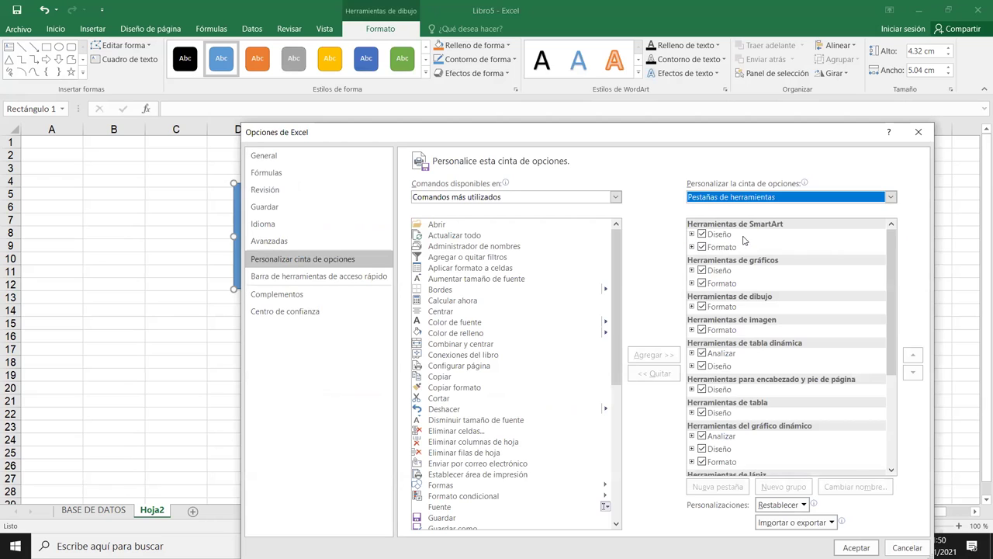
click(692, 307)
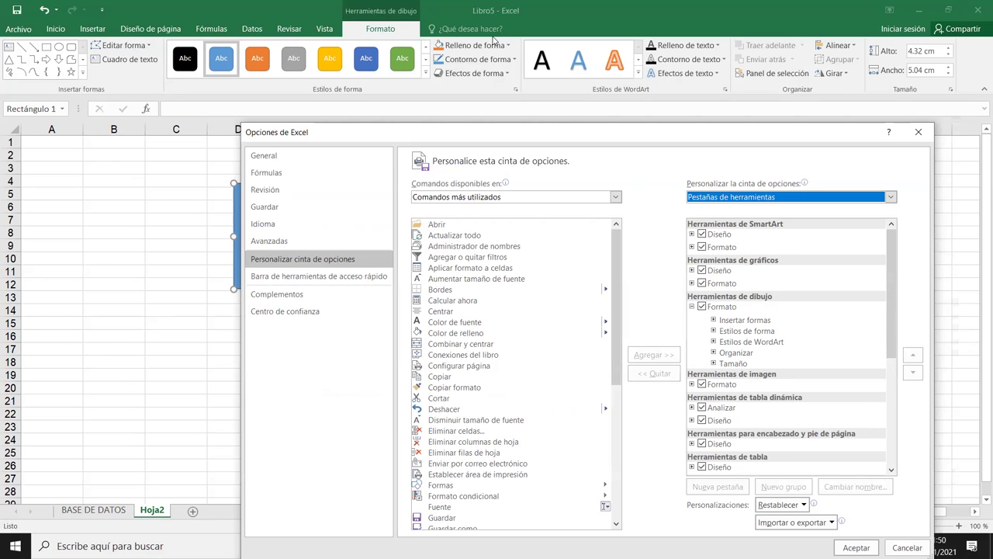
mouse_move(696, 311)
mouse_down()
mouse_move(90, 77)
mouse_move(111, 90)
mouse_up()
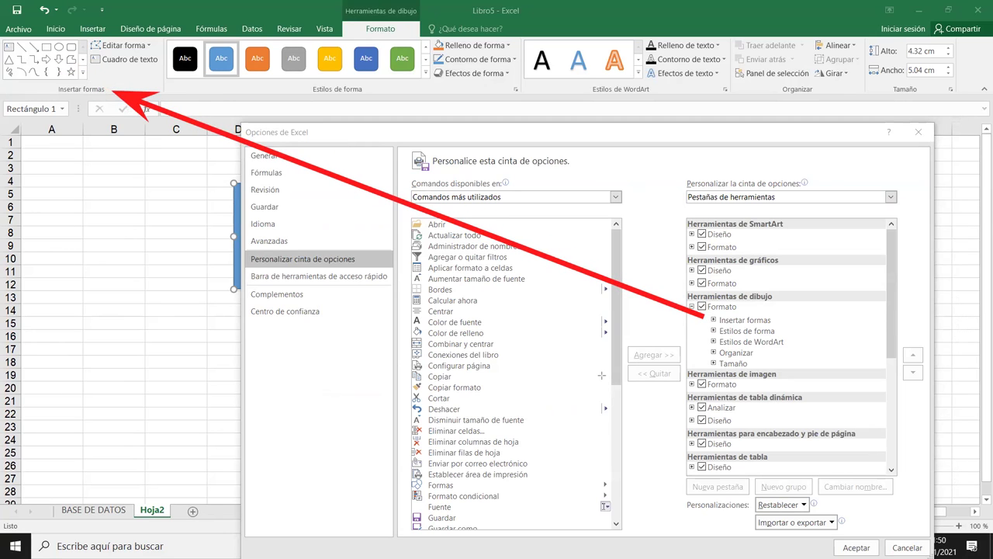
mouse_move(764, 364)
mouse_down()
mouse_move(867, 112)
mouse_move(893, 92)
mouse_up()
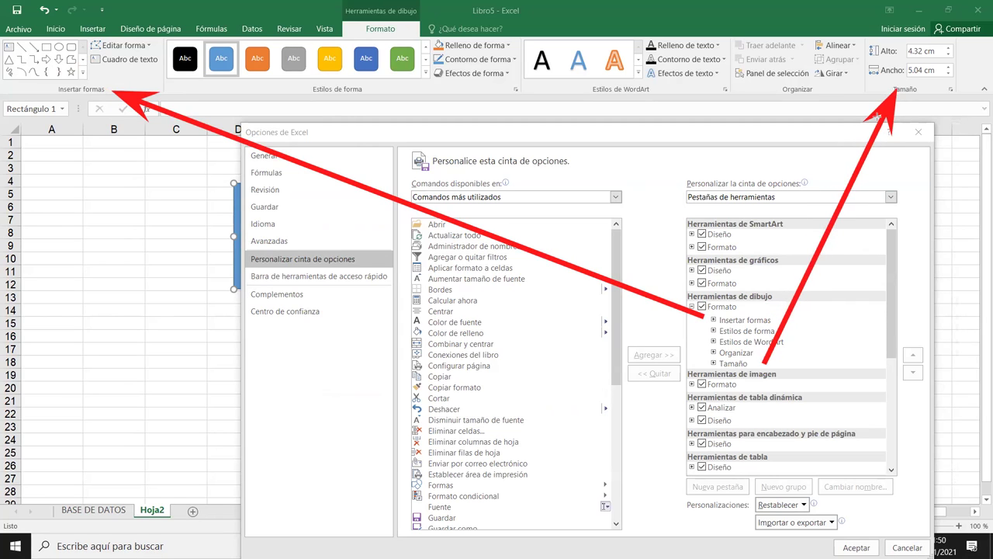
drag(747, 352, 801, 93)
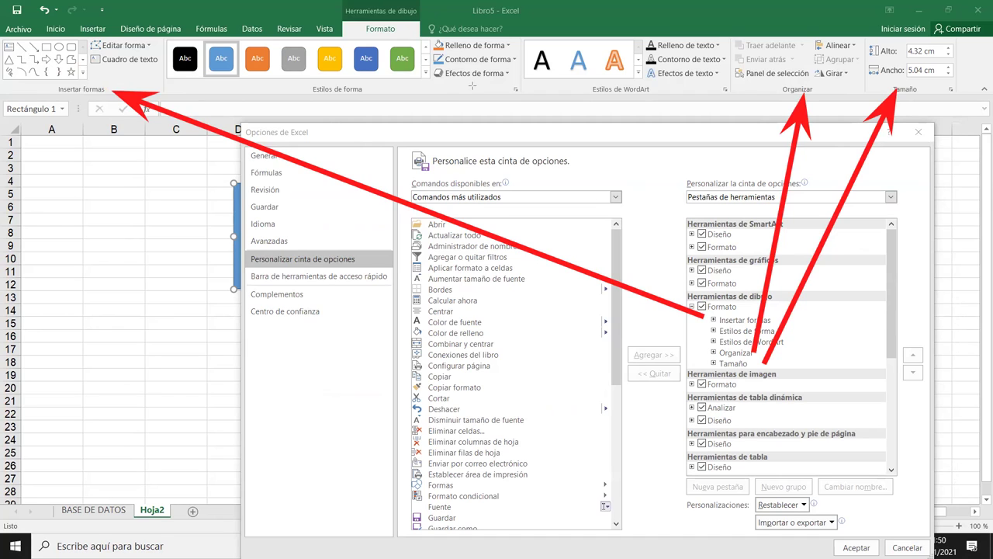
Step: Examine the commands in the Insertar formas, Estilos de forma, Estilos de WordArt and Organizar groups, collapsing each group again
click(714, 320)
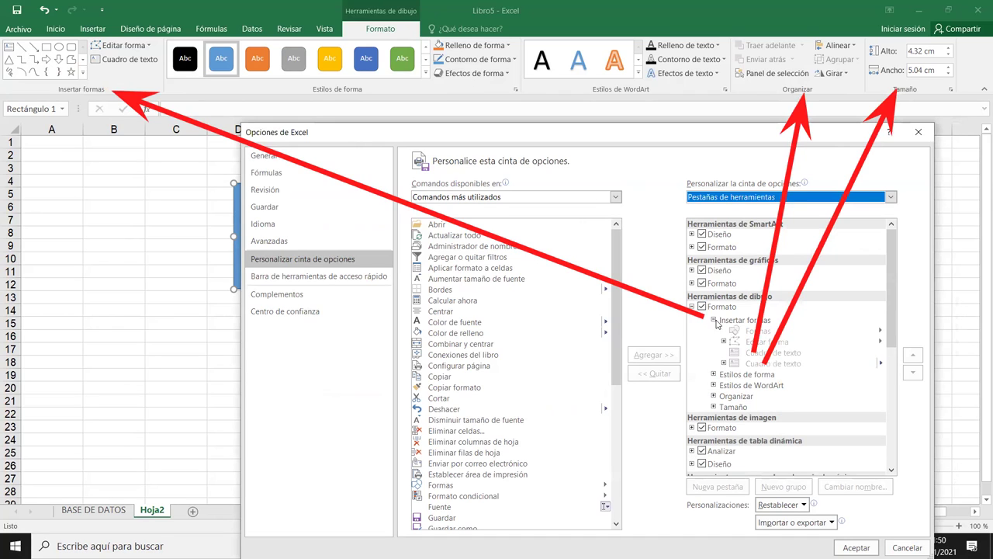
click(713, 374)
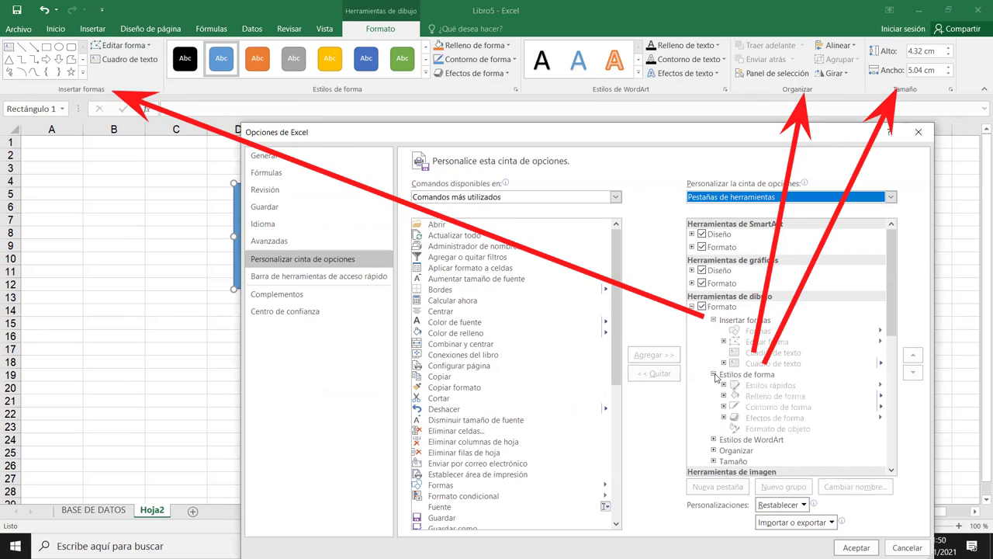
click(713, 374)
click(714, 320)
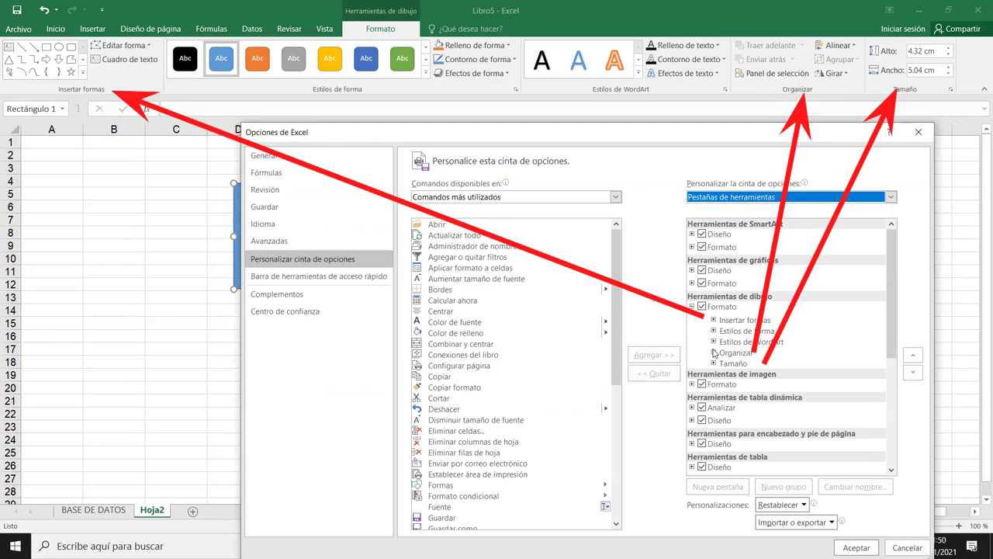
click(714, 352)
click(714, 342)
click(713, 342)
click(714, 353)
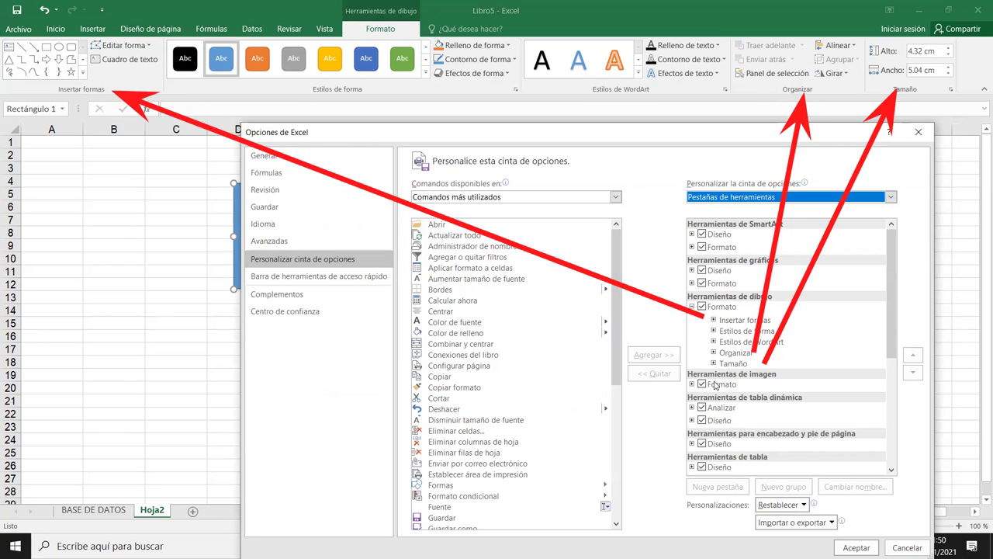
Step: Add a new custom group to the Formato tab under Herramientas de dibujo and a new custom tab below it
click(721, 308)
click(777, 489)
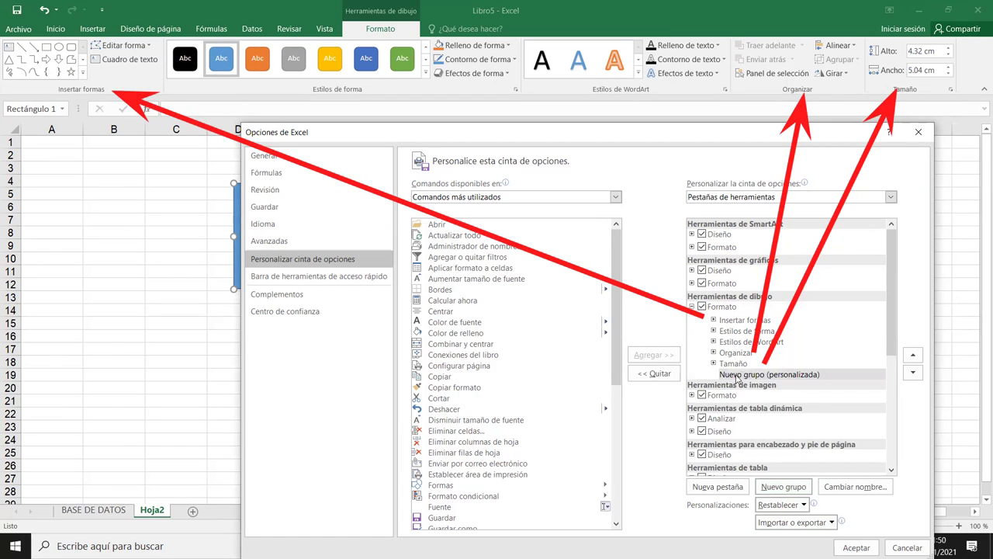
click(737, 375)
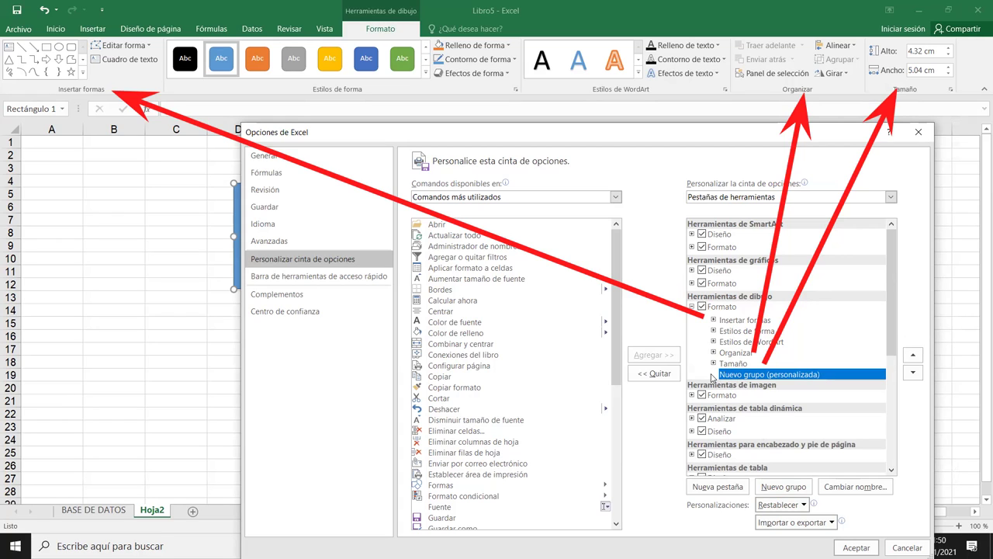
click(733, 486)
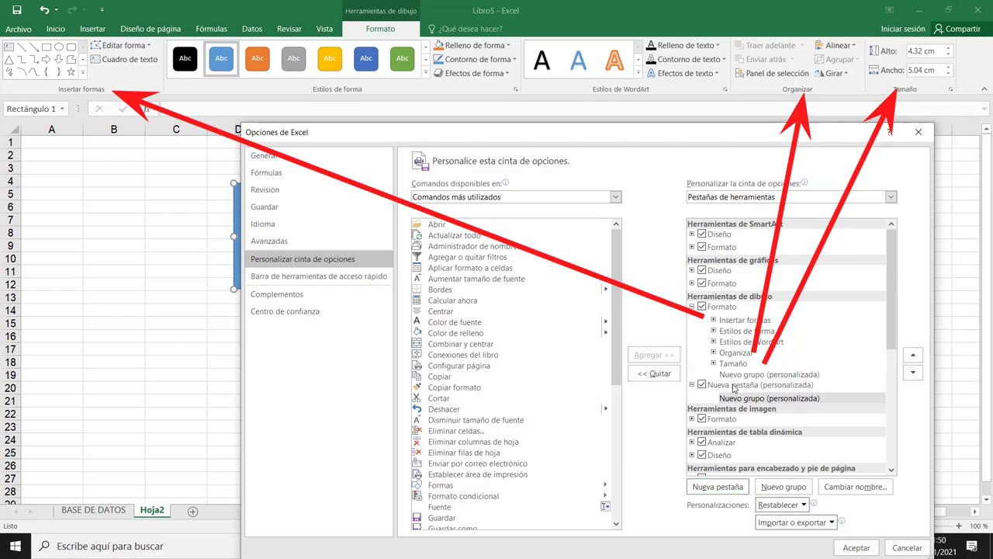
click(734, 386)
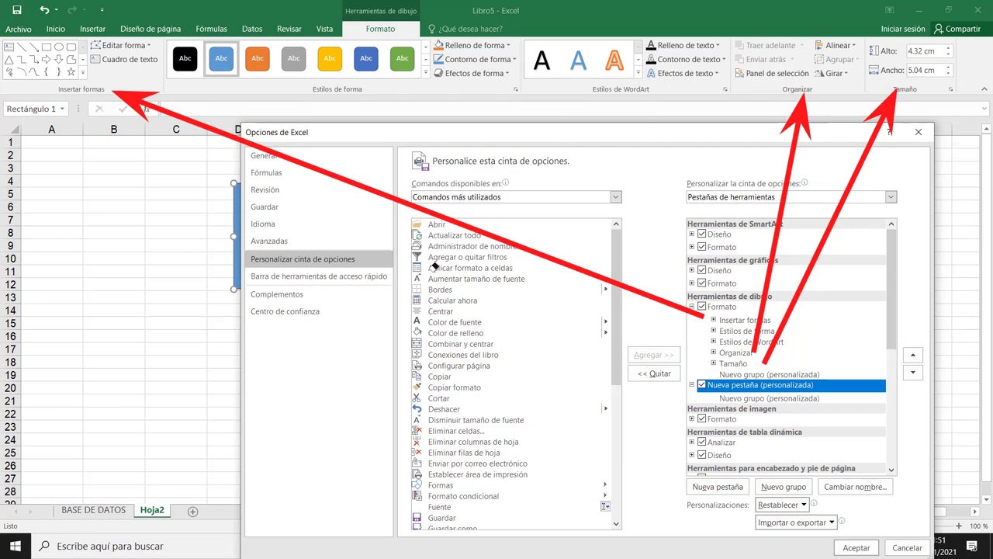
key(Escape)
click(767, 386)
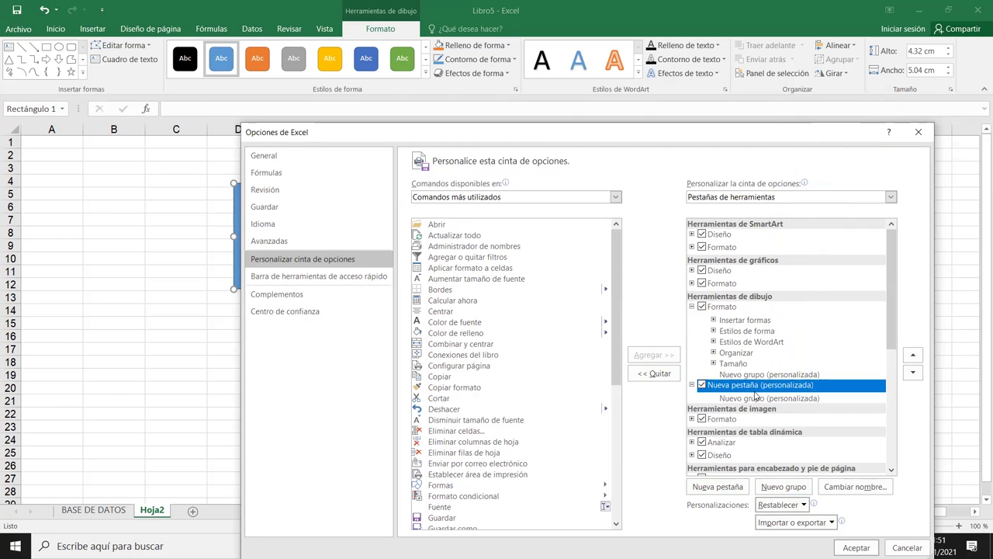
Step: Add Color de relleno, Copiar, Configurar página and Eliminar columnas de hoja to the new custom tab's group
click(737, 399)
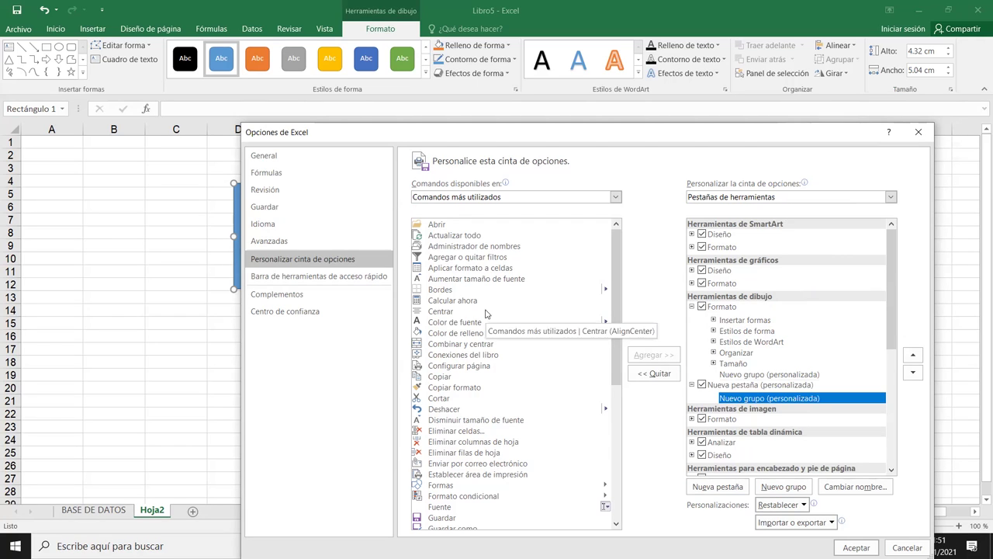
click(459, 333)
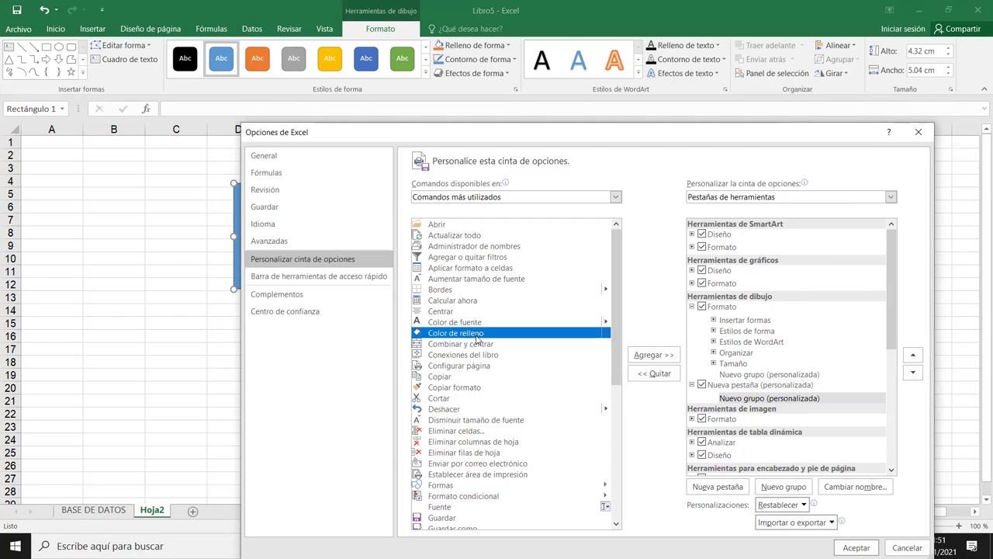
click(651, 355)
click(530, 376)
click(651, 354)
click(562, 366)
click(643, 357)
click(499, 442)
click(637, 355)
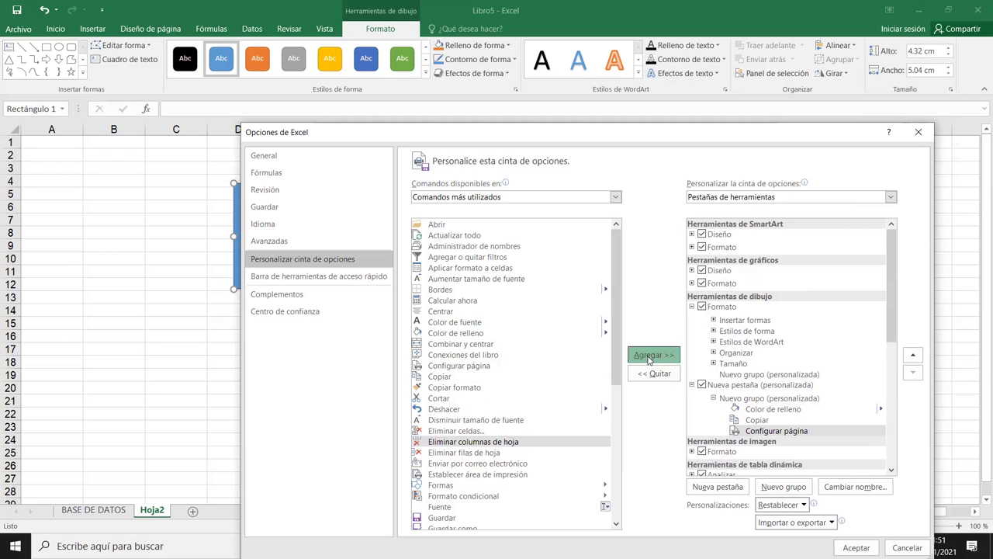
Step: Apply the ribbon customization and display the new custom tab beside Formato under Herramientas de dibujo
click(856, 547)
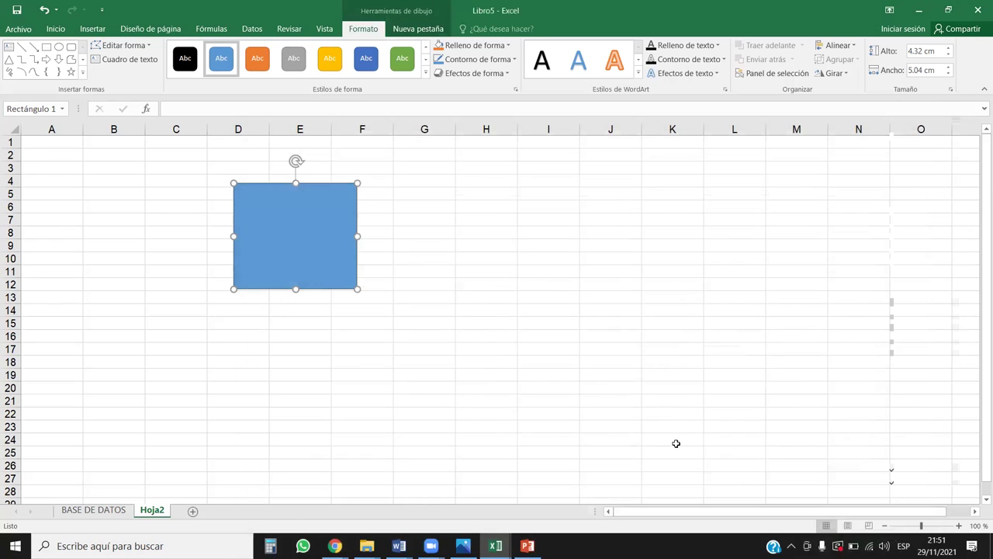
click(413, 29)
click(363, 30)
click(419, 30)
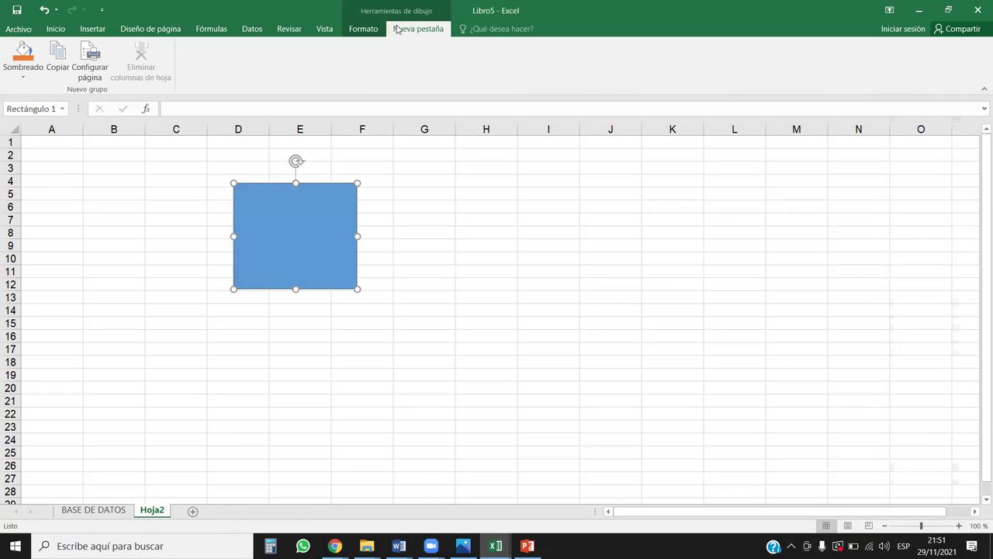
Step: Move the rectangle to about F6:H14 and try Sombreado fills from the custom tab, including yellow, ending with the gold-orange standard colour
drag(298, 173, 419, 222)
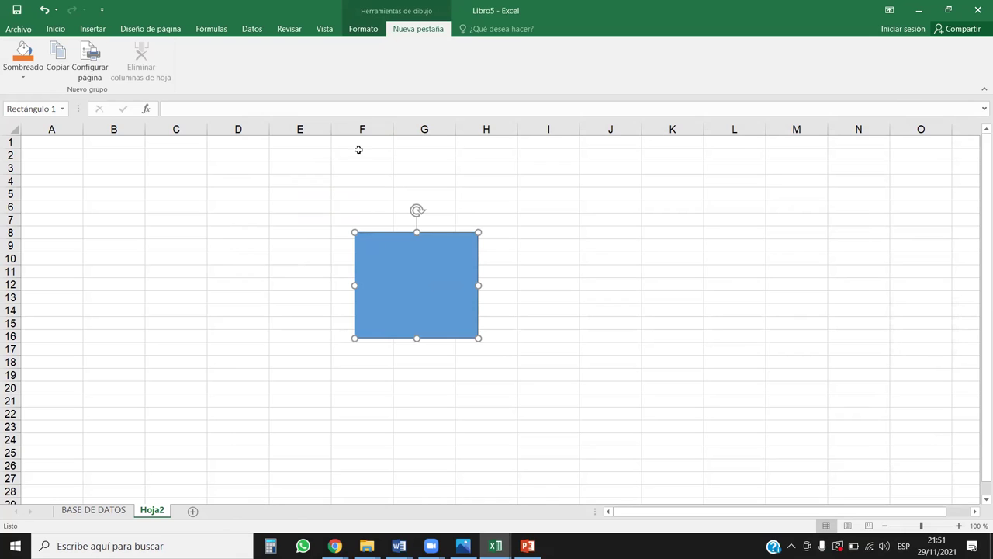
drag(435, 253, 420, 221)
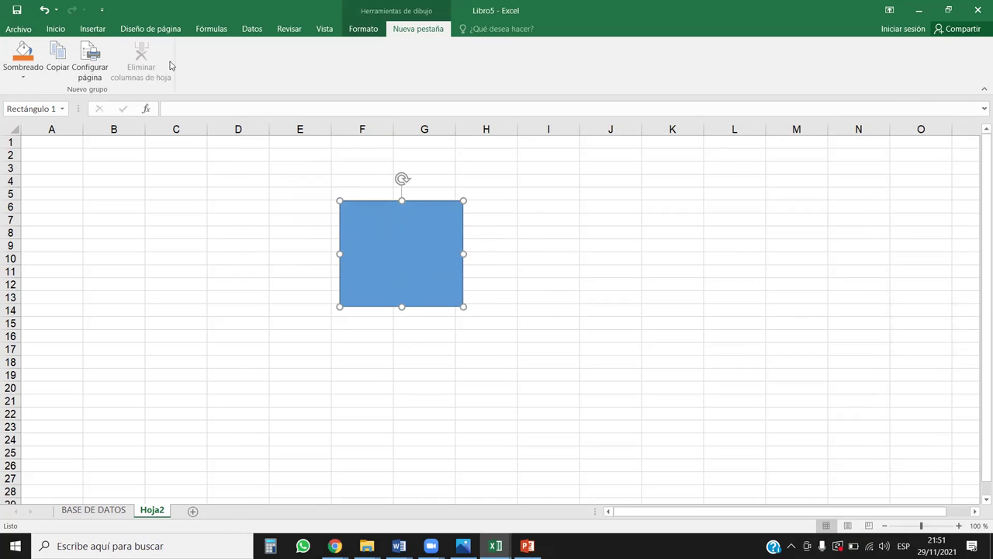
click(19, 60)
click(23, 78)
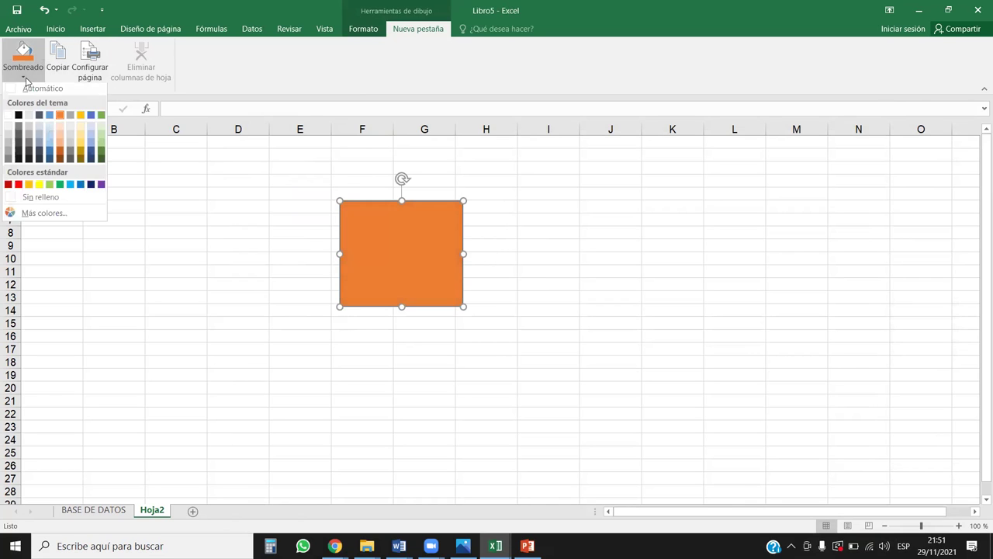
click(51, 140)
click(31, 76)
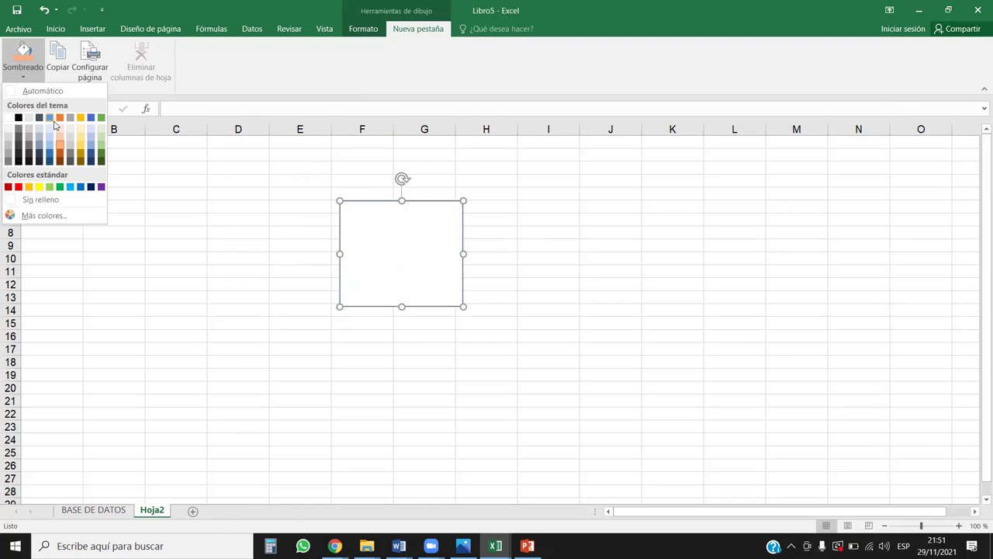
click(40, 189)
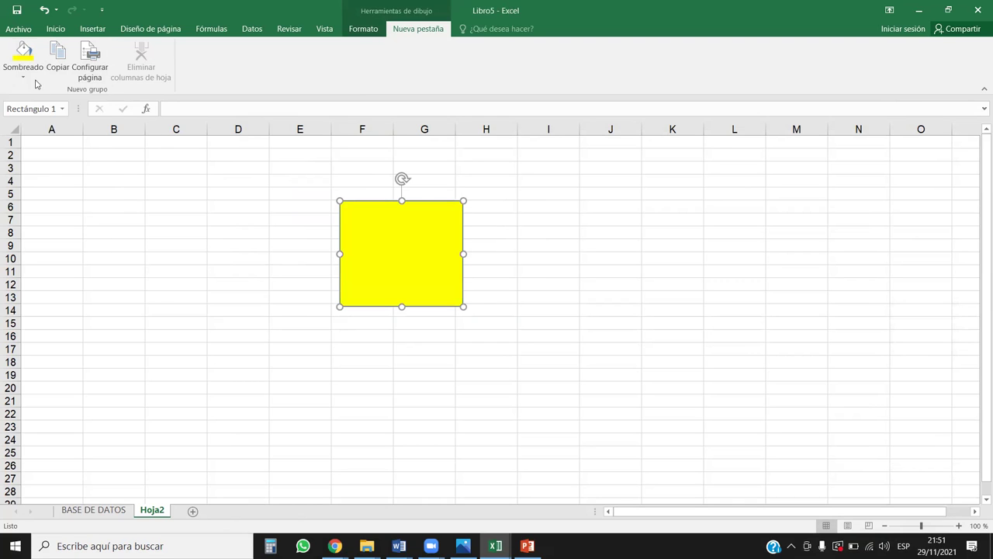
click(24, 76)
click(28, 187)
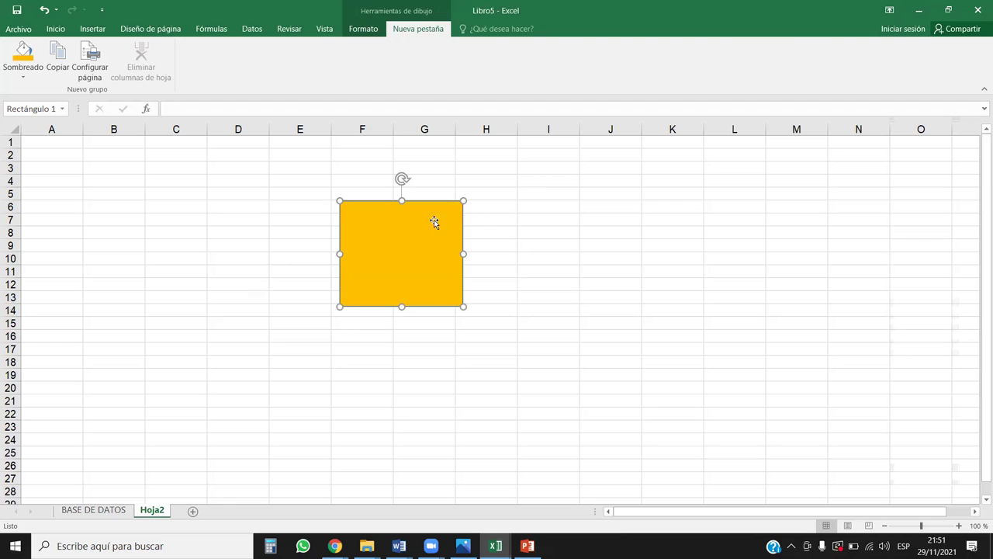
Step: Reset all ribbon and quick access toolbar customizations in the Personalizar cinta de opciones settings
click(644, 309)
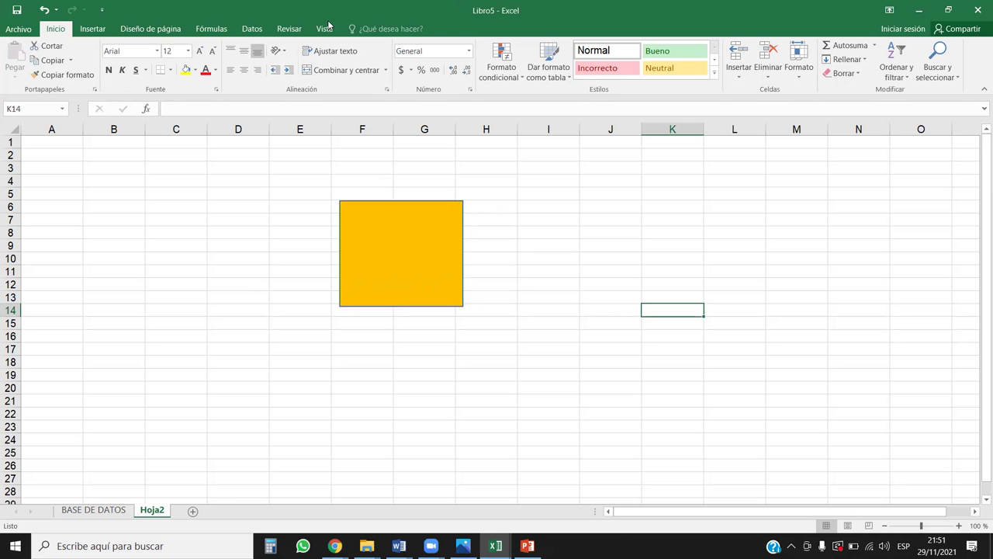
click(414, 215)
click(24, 29)
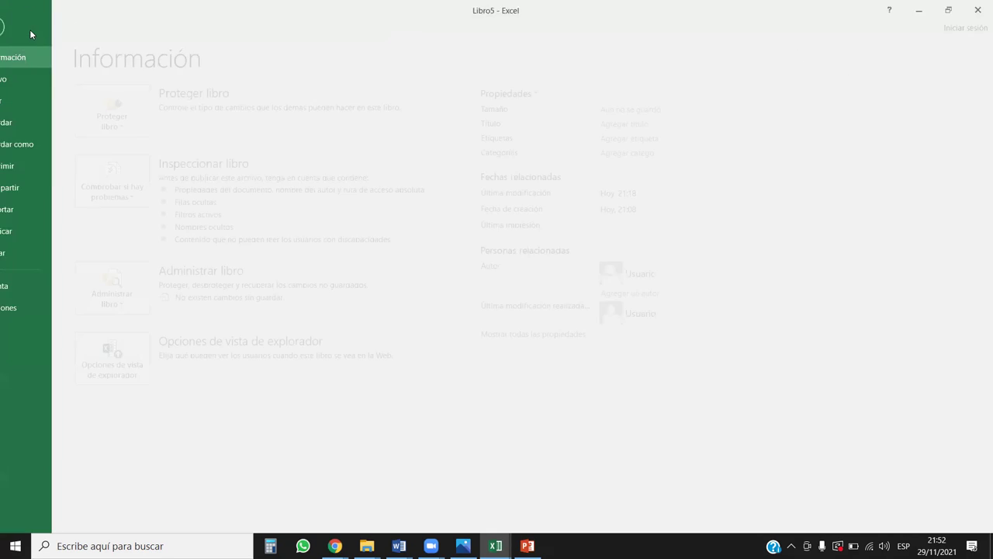
click(29, 307)
click(302, 226)
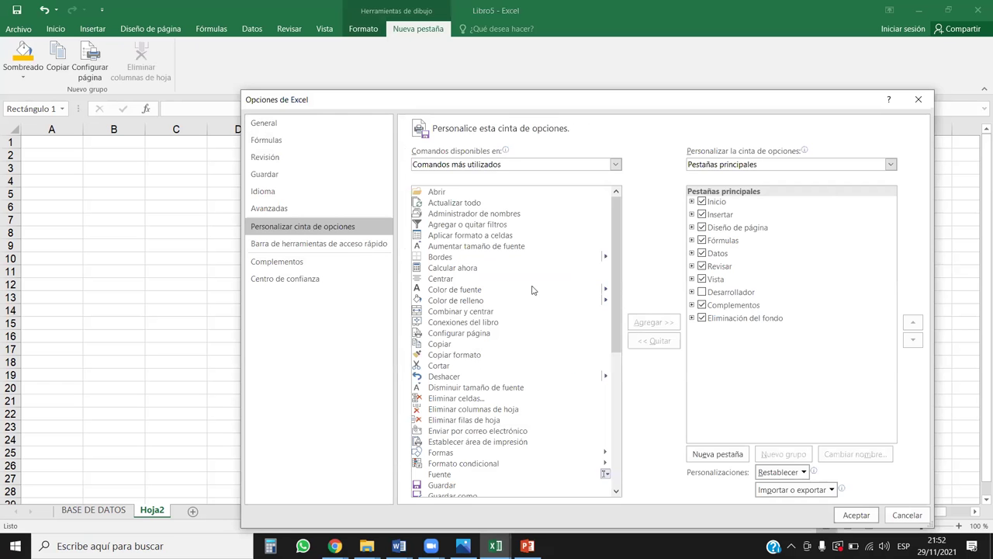
click(738, 167)
click(739, 167)
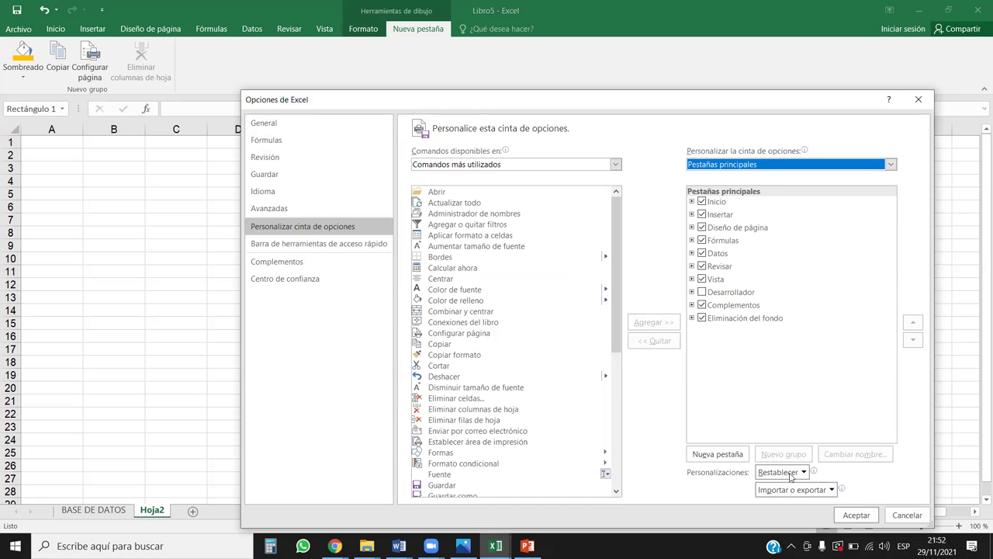
click(796, 473)
click(807, 501)
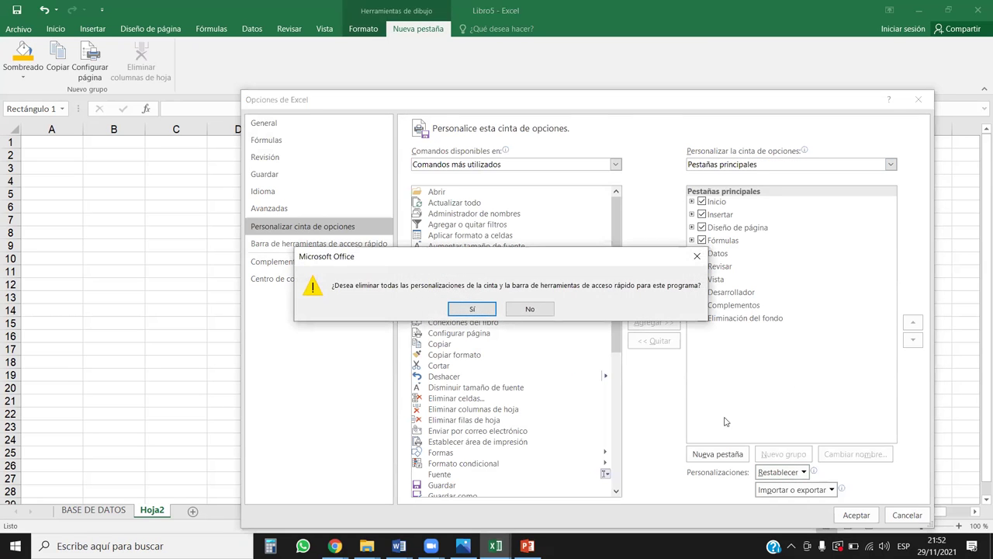
click(472, 309)
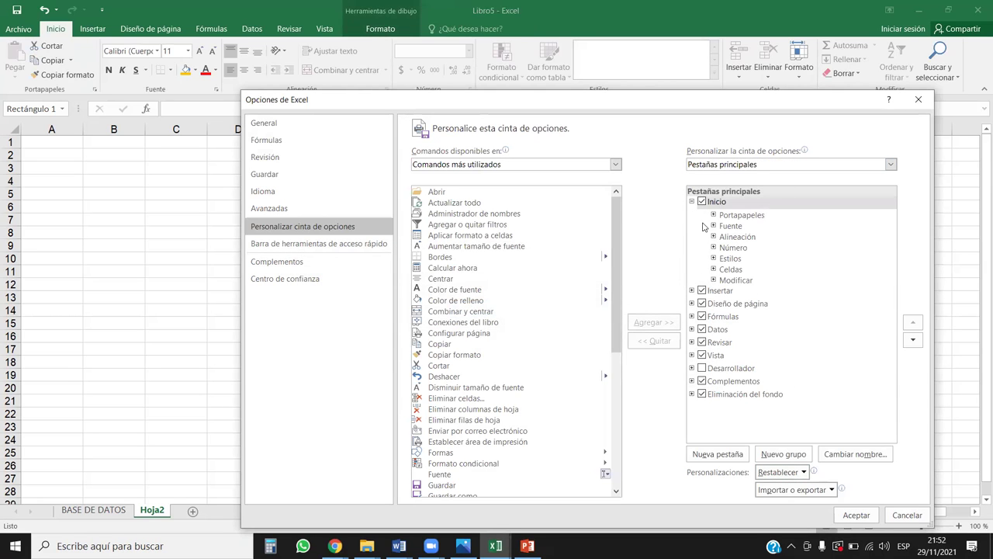
Step: Remove the Complementos group from the Insertar tab and apply the ribbon change
click(692, 290)
click(737, 327)
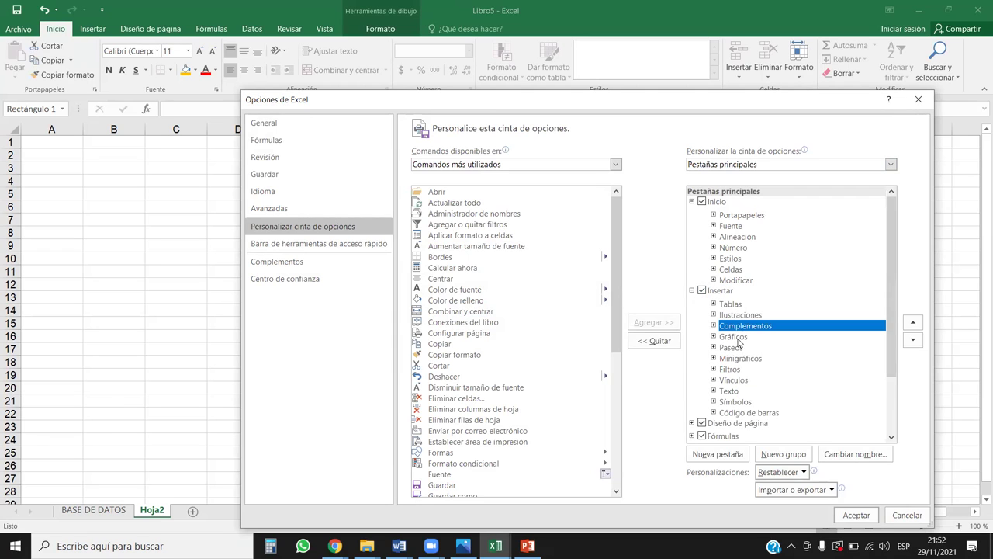
click(650, 340)
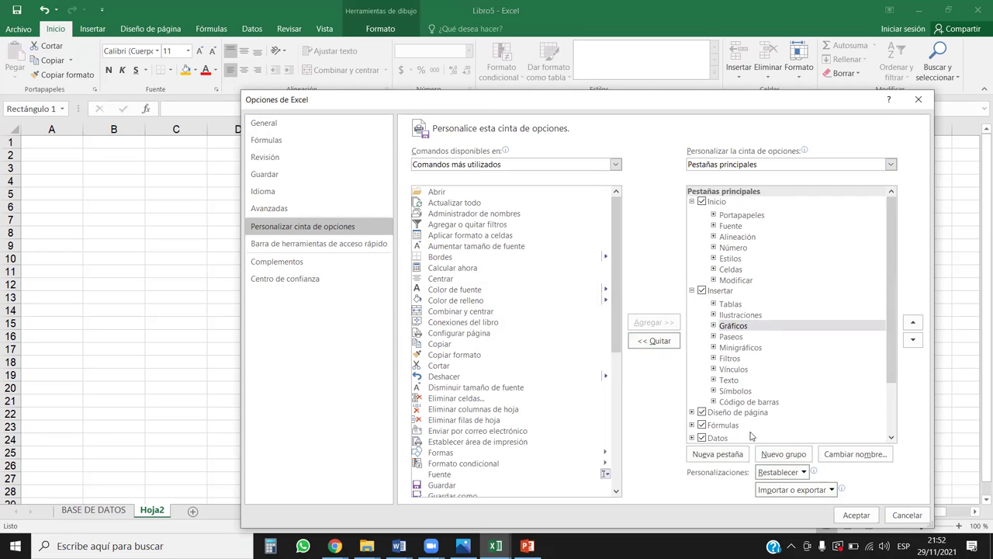
click(856, 515)
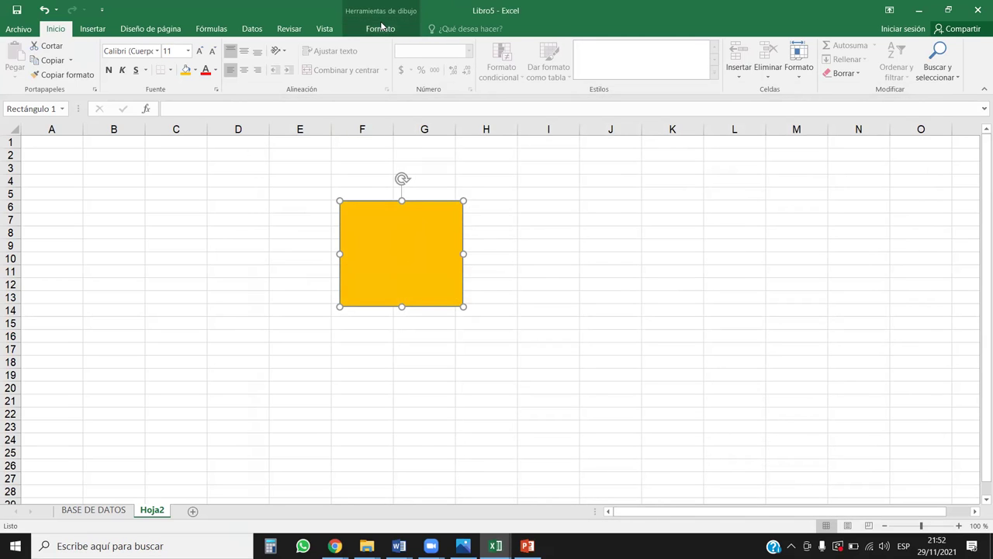
Step: Delete the rectangle from Hoja2
drag(375, 255, 401, 249)
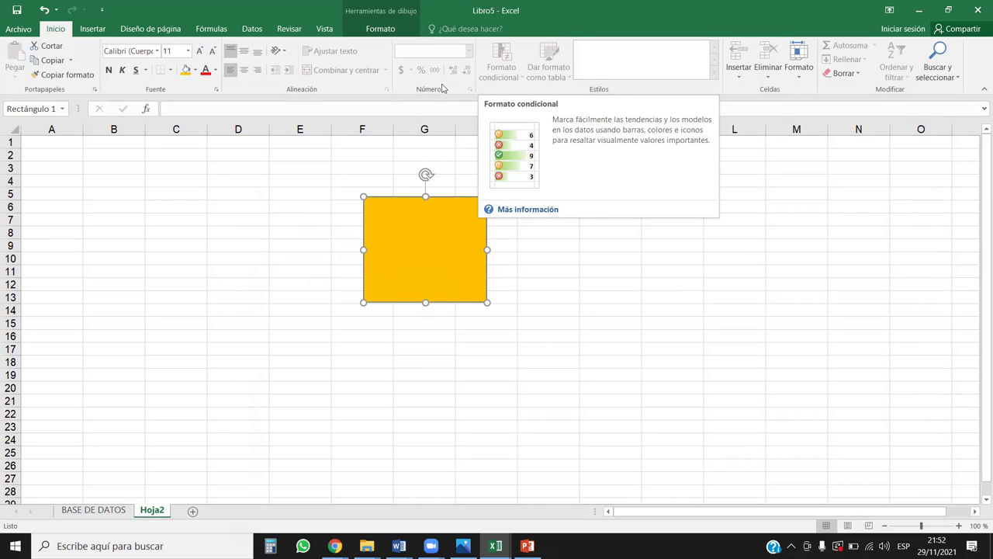
key(Delete)
click(474, 217)
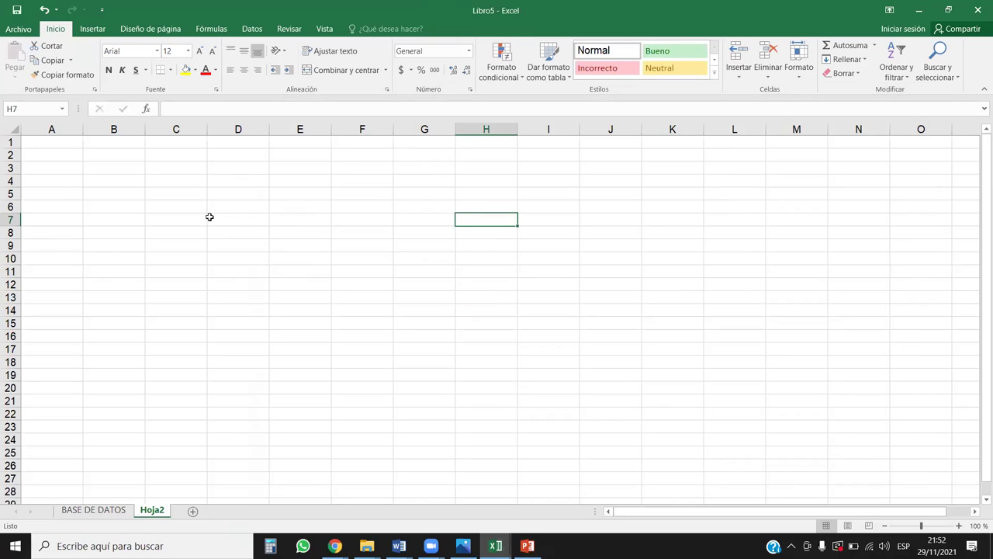
Step: Enter the heading FECHA NACIMIENTO in D2 and insert a new column before column D
click(215, 150)
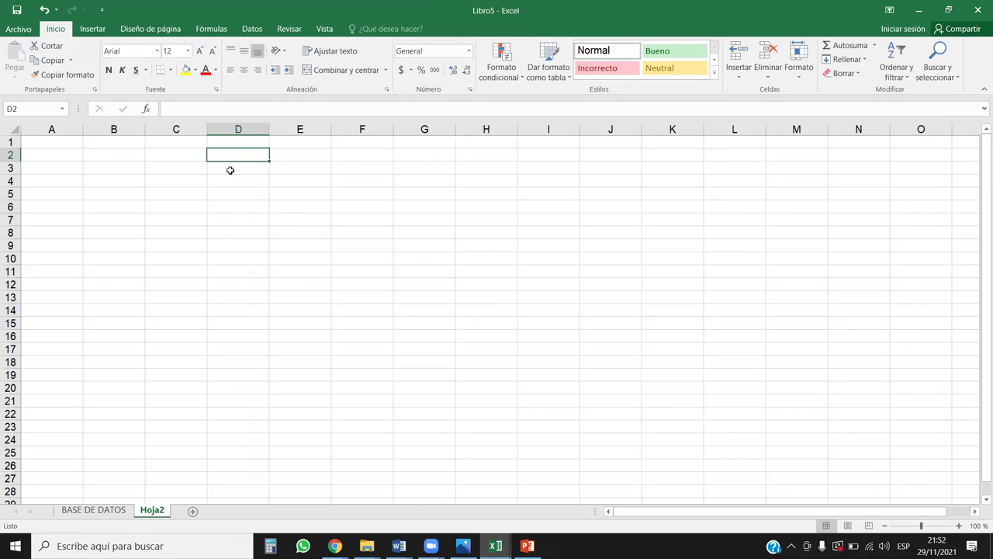
text(FECHA NACIMIENTO)
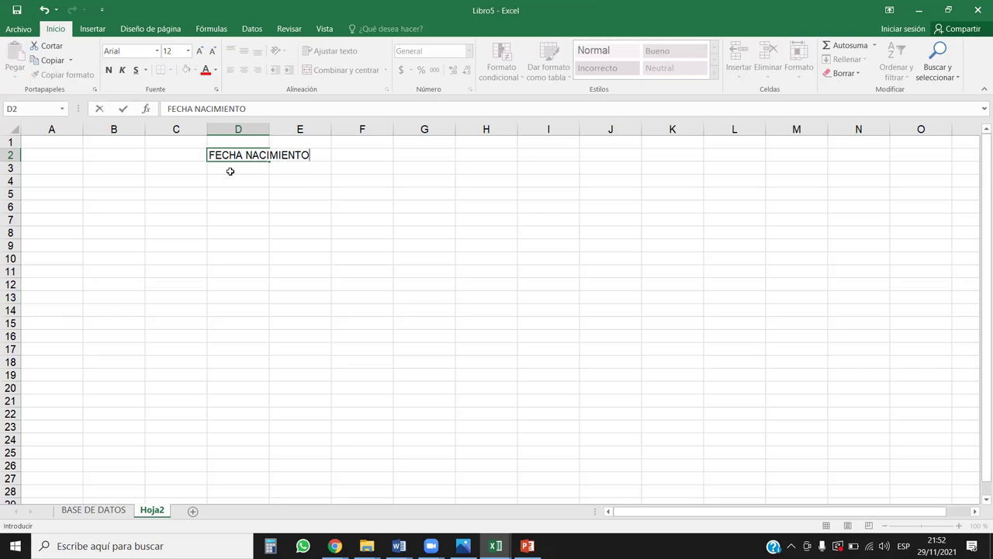
key(Return)
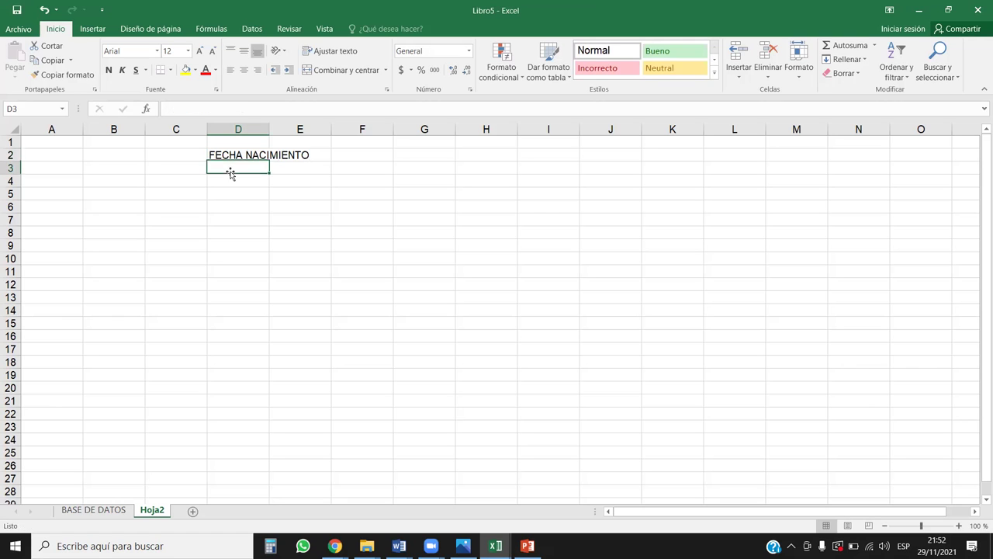
click(235, 179)
click(237, 166)
click(240, 129)
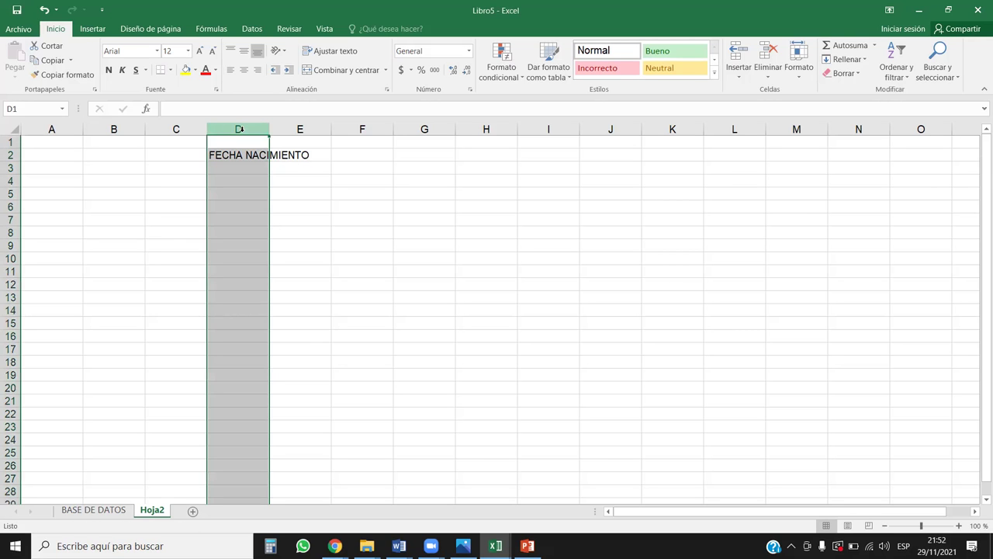
key(ctrl+plus)
Step: Enter the subheadings DIA, MES and AÑOS in E3:G3 below the FECHA NACIMIENTO heading
click(309, 169)
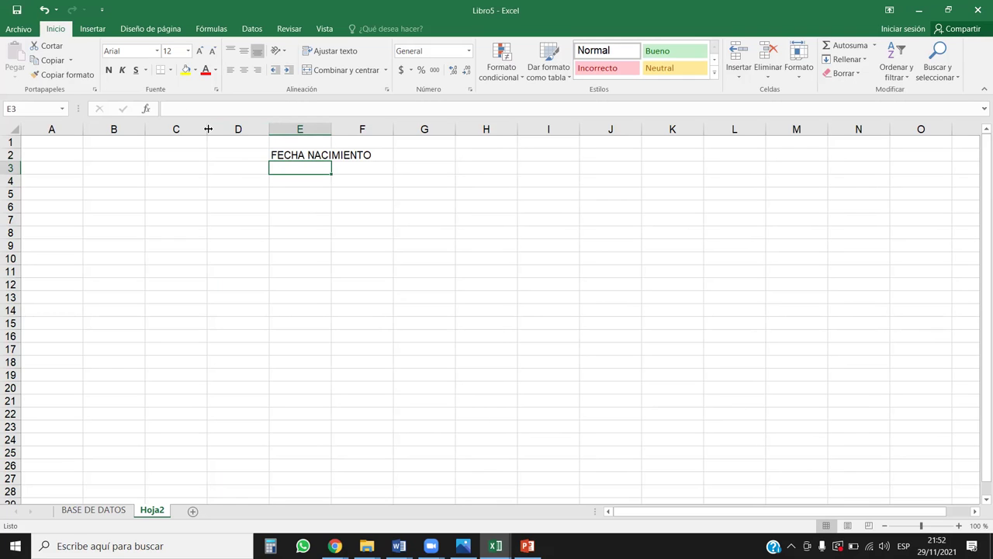
text(DIA)
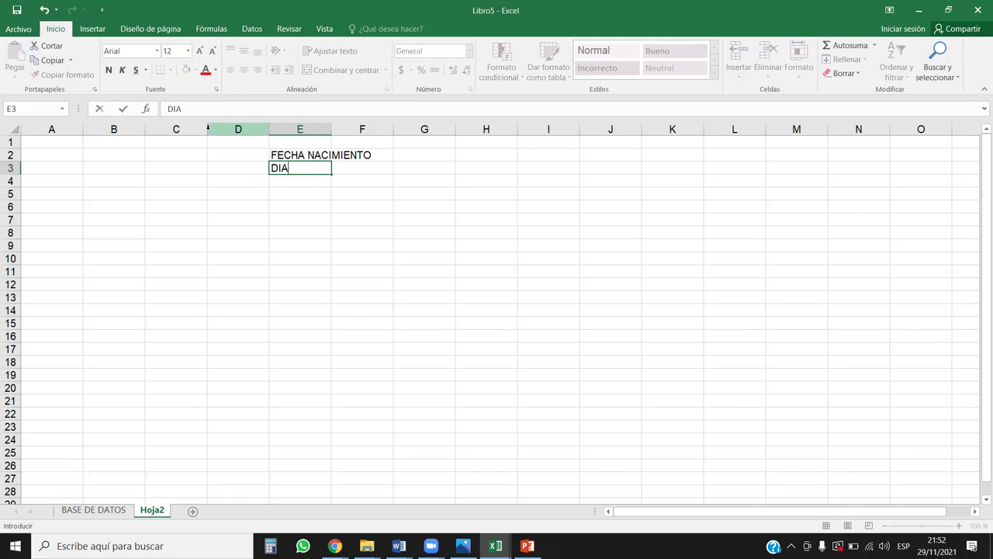
key(Tab)
text(MES)
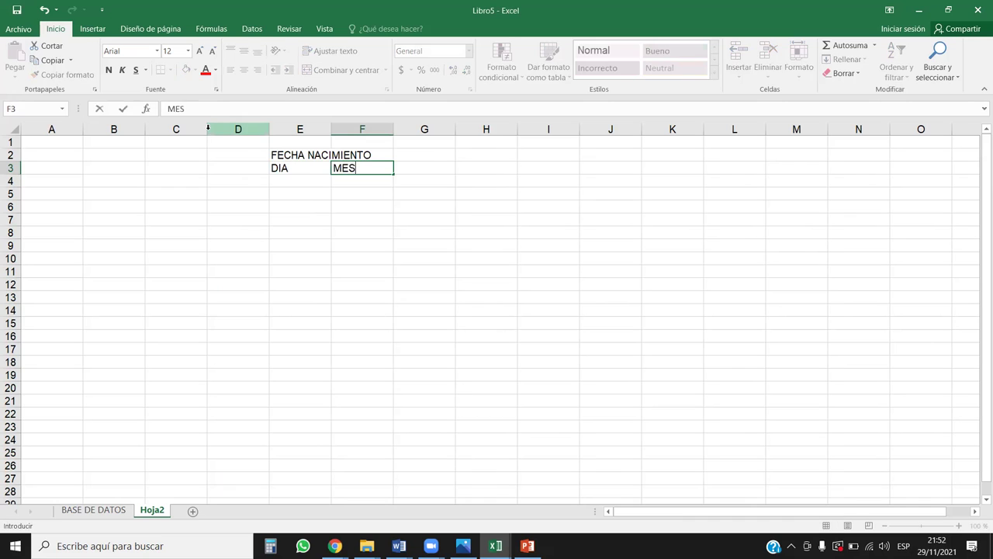
key(Tab)
text(AÑO)
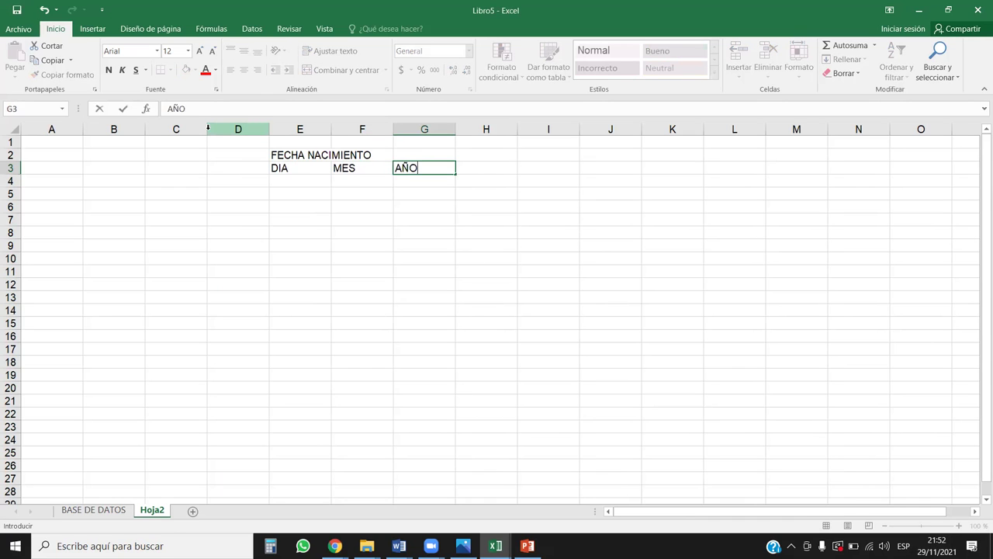
key(Return)
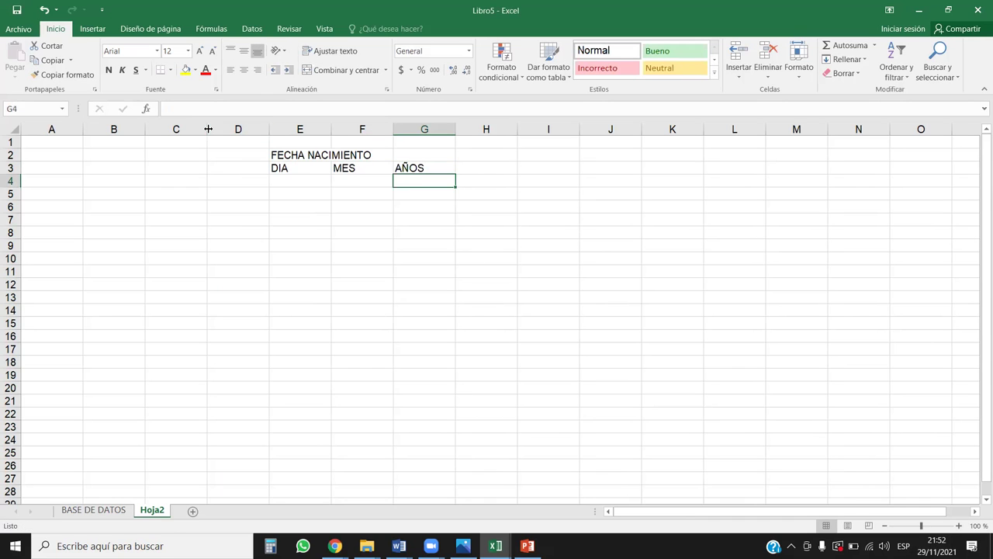
Step: Apply all borders to E2:G3 and merge and centre FECHA NACIMIENTO across E2:G2
drag(330, 155, 438, 169)
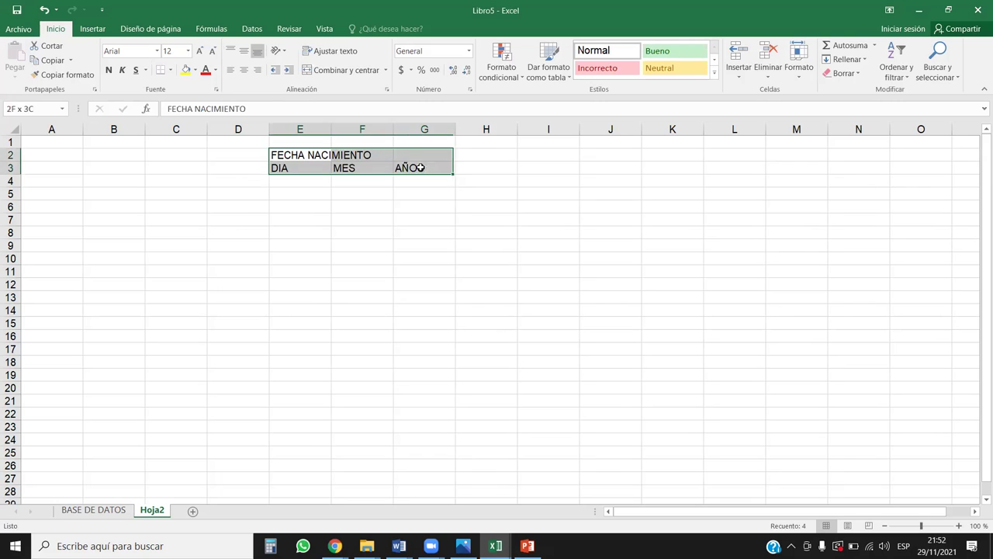
click(173, 70)
click(167, 178)
drag(301, 154, 413, 152)
click(347, 70)
Step: Extend all borders to row 4 of the table and centre the contents of E2:G4
drag(306, 159, 398, 179)
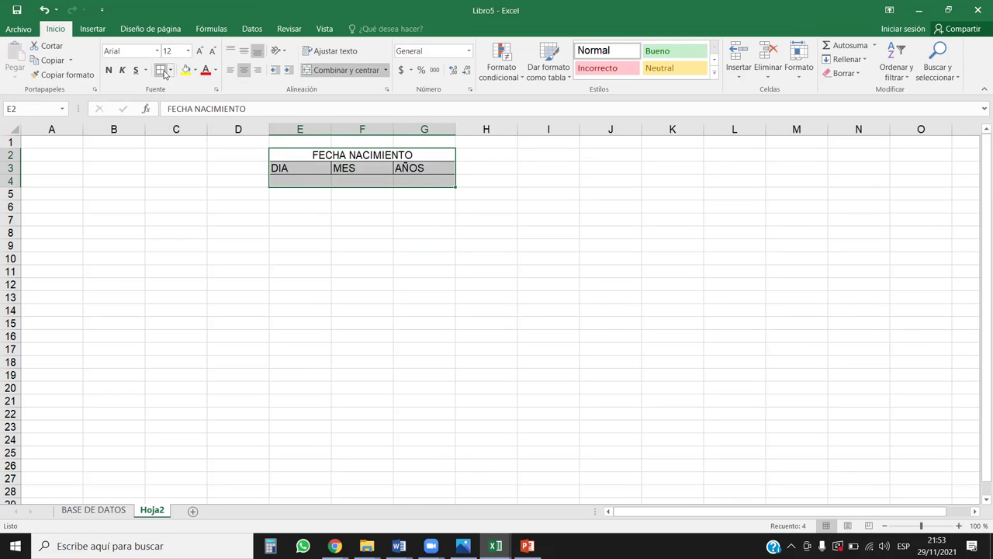
click(244, 70)
click(343, 235)
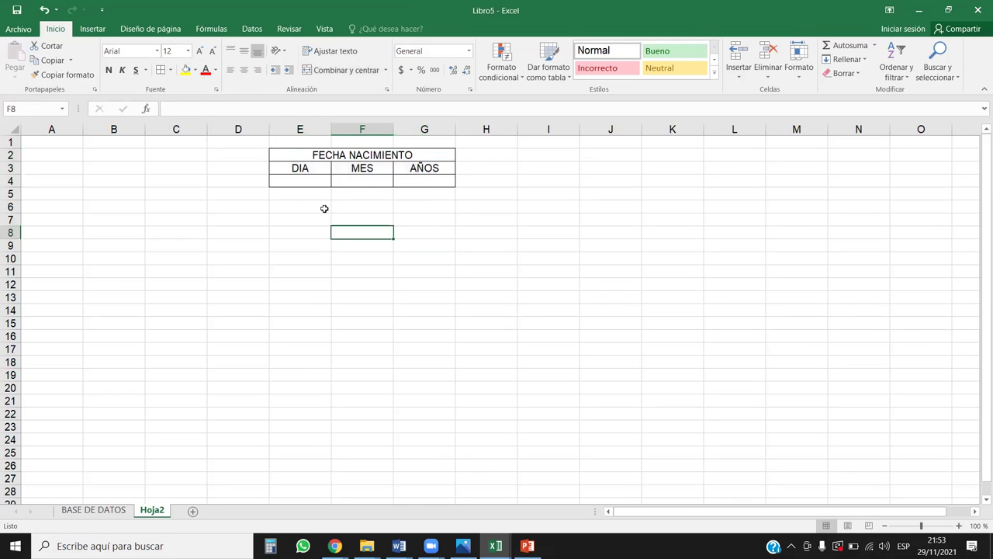
Step: Zoom the sheet to 175 % and inspect the empty cells under DIA, MES and AÑOS
click(318, 183)
ctrl+scroll(401, 243, up, 5)
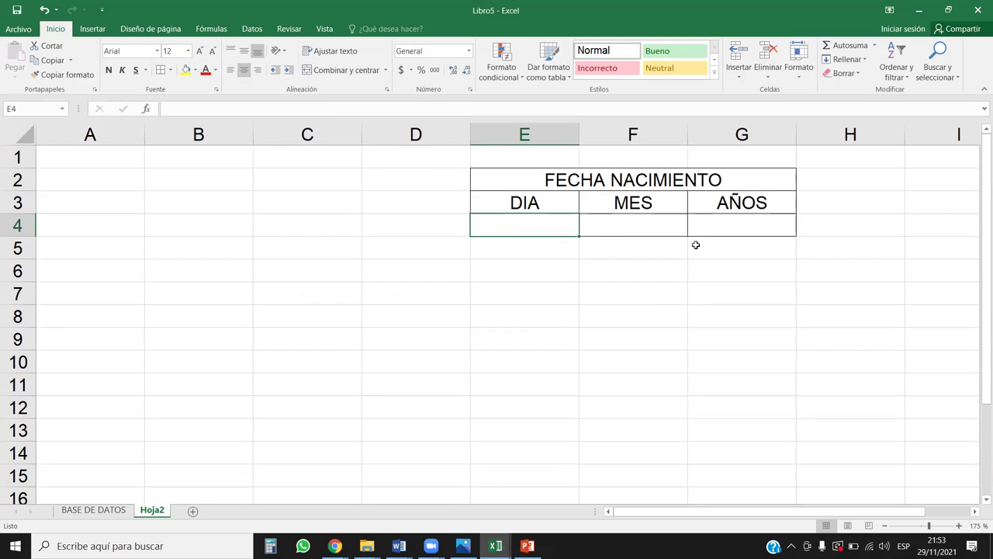
drag(570, 195, 572, 191)
click(574, 221)
click(613, 228)
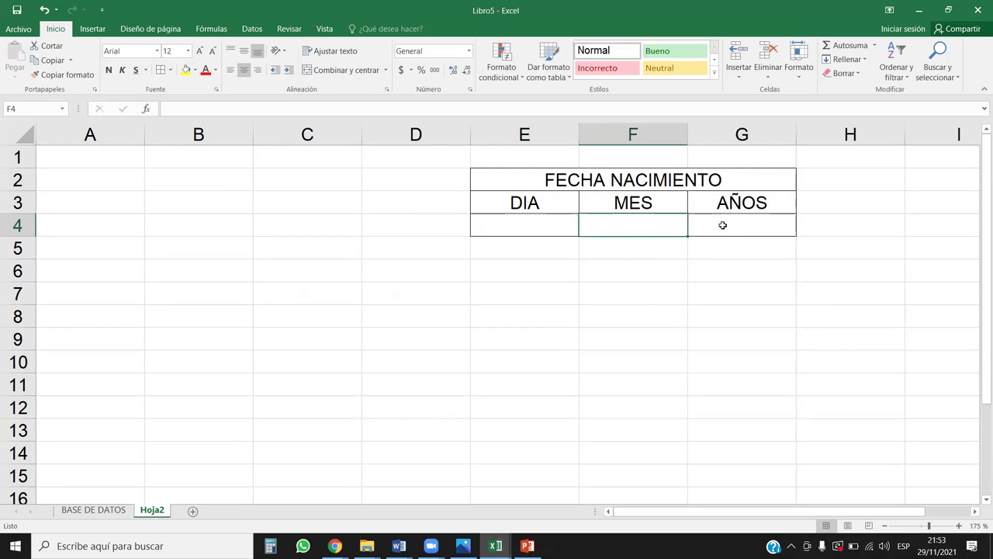
click(723, 226)
click(595, 317)
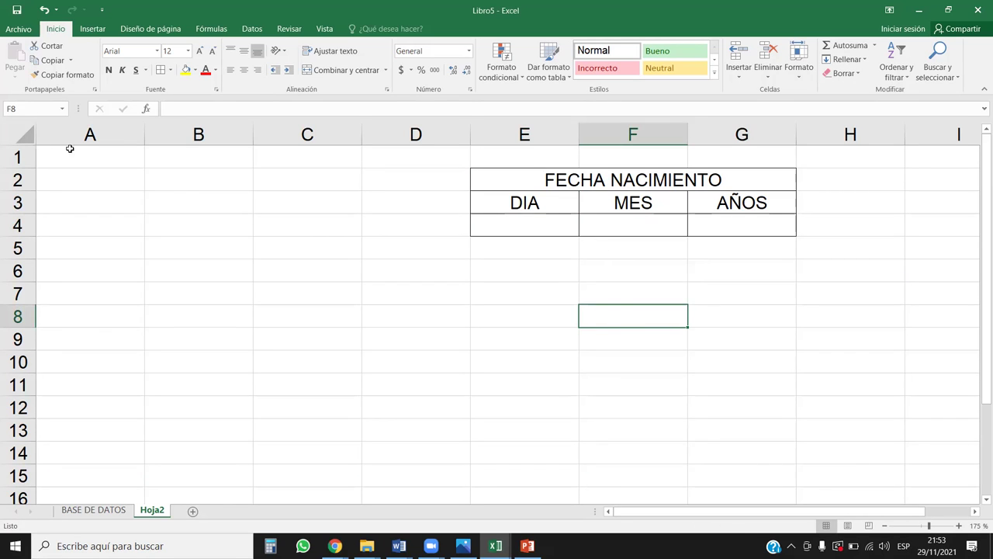
Step: Enter 1 in A1 and 2 in A2 as the start of the list of days
click(70, 150)
text(1)
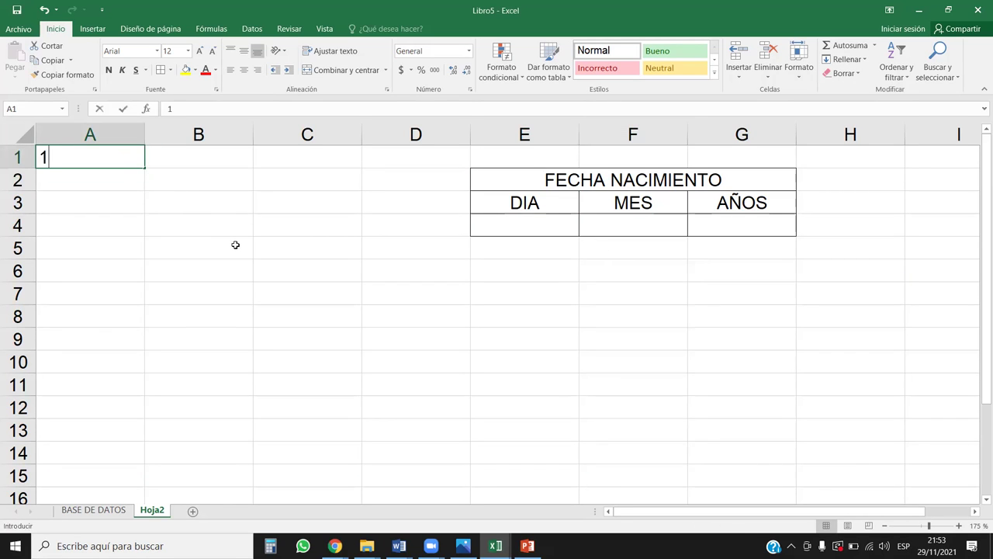
key(Return)
text(2)
key(Return)
drag(136, 155, 101, 388)
click(174, 285)
click(201, 234)
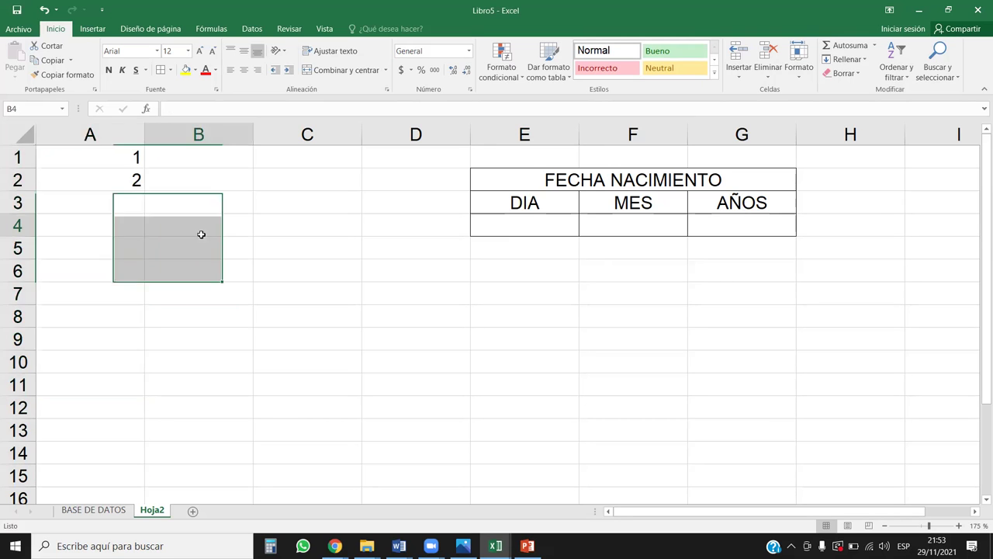
click(175, 203)
Step: Fill column A with a linear series from 1 to 31 in increments of 1 and check its last entry
drag(132, 157, 134, 180)
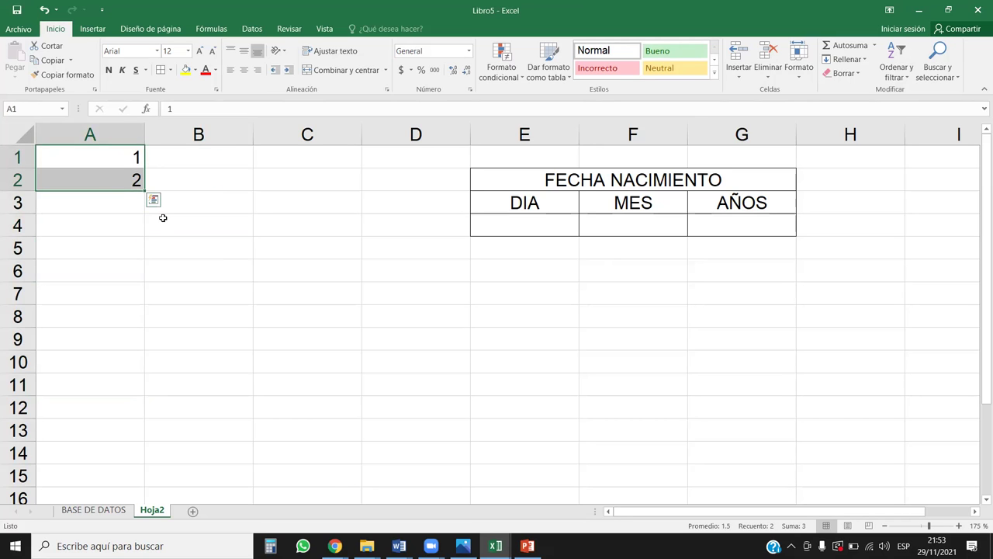
key(ctrl+shift+Down)
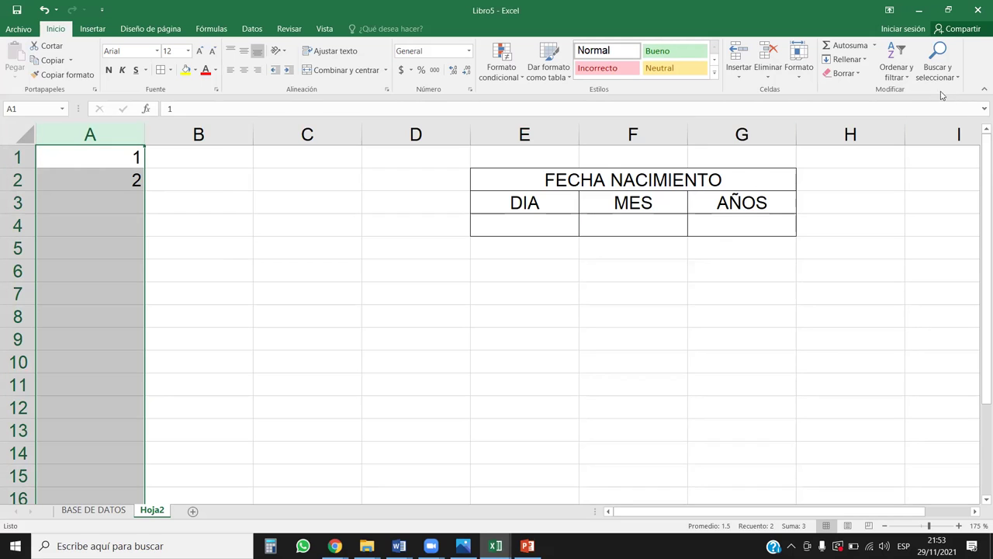
click(846, 61)
click(872, 155)
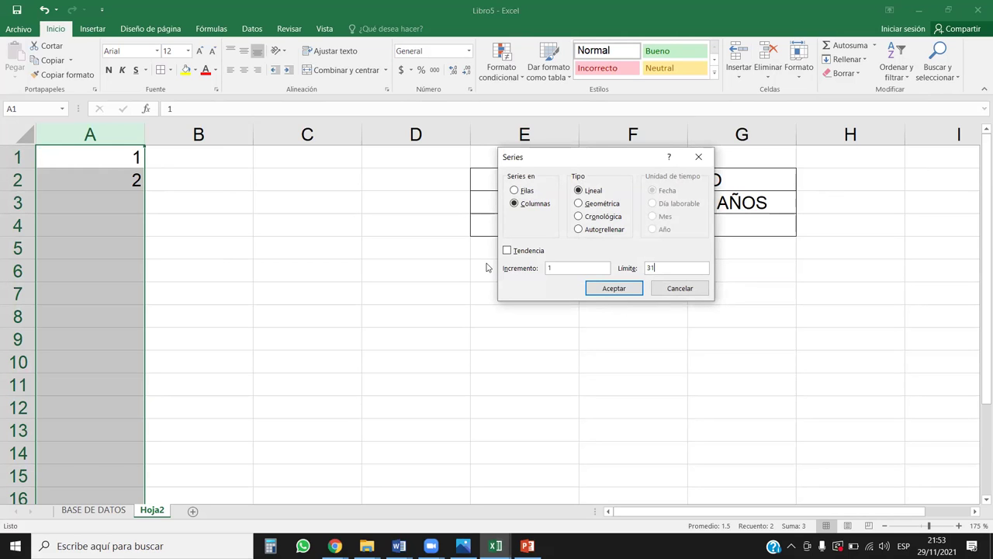
click(607, 288)
click(106, 218)
key(ctrl+Down)
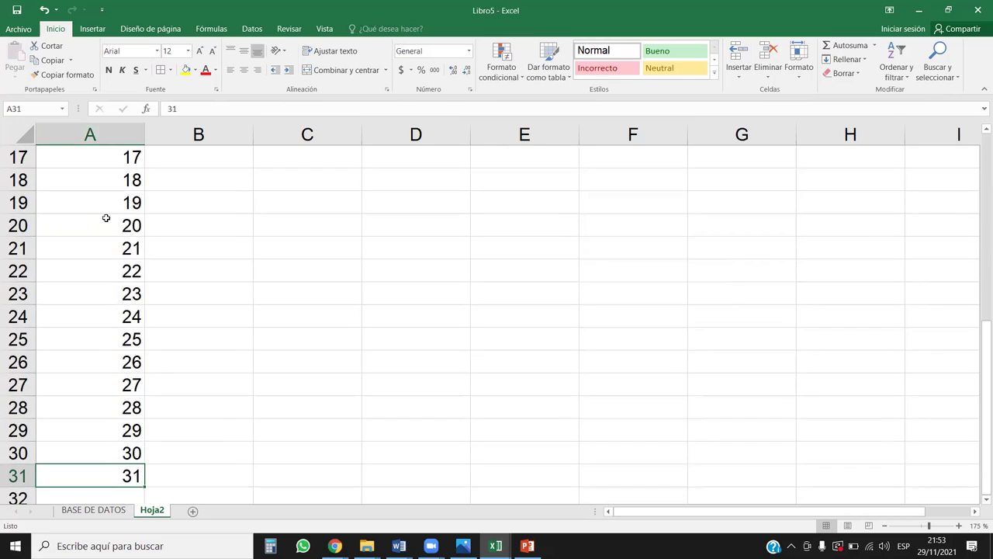
key(ctrl+Up)
key(ctrl+Down)
key(ctrl+Up)
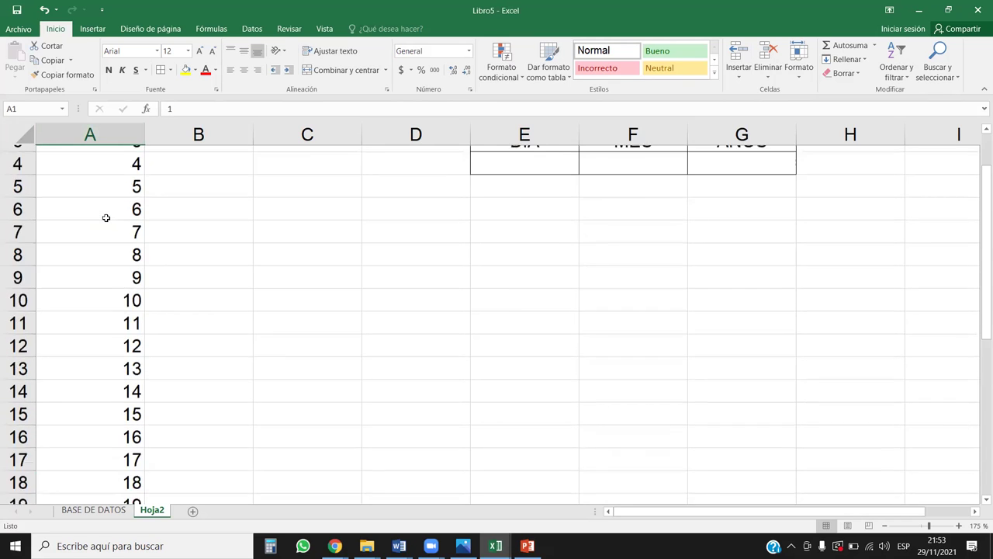
Step: Enter ENERO in uppercase in B1 as the first month of the list
key(Right)
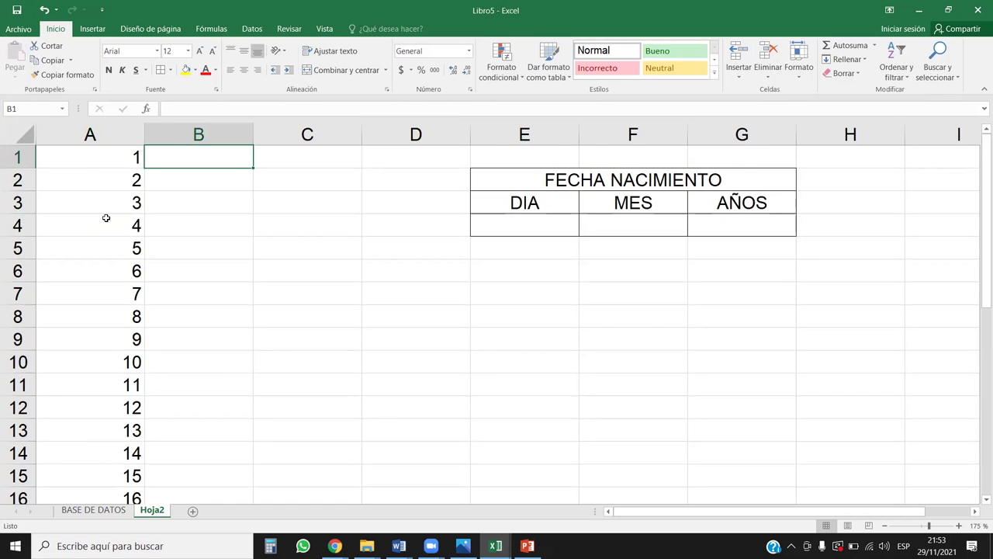
text(eNERO)
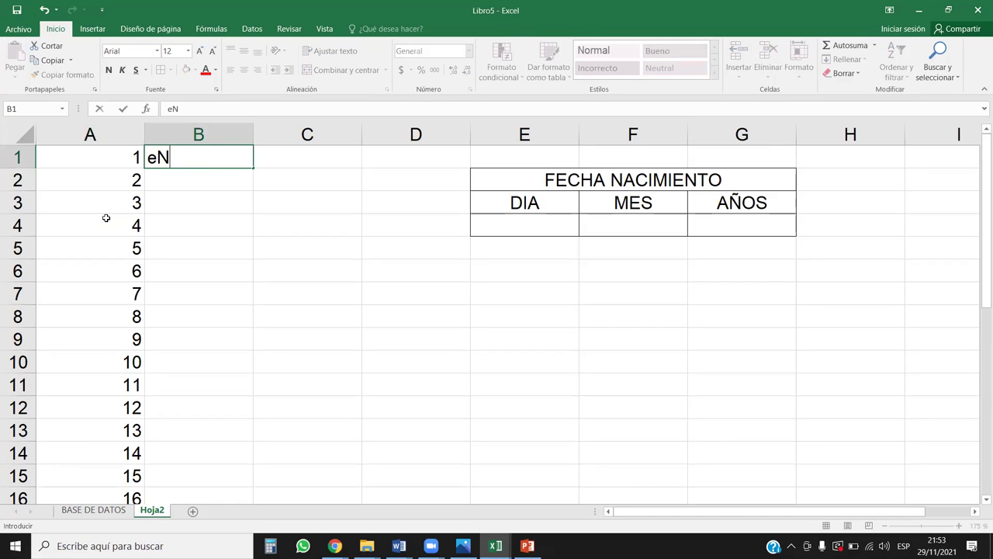
key(BackSpace)
key(BackSpace)
key(BackSpace)
key(BackSpace)
key(BackSpace)
text(ENERO)
key(Return)
Step: Extend ENERO down to B12 as the months through DICIEMBRE and autofit the width of column B
click(200, 153)
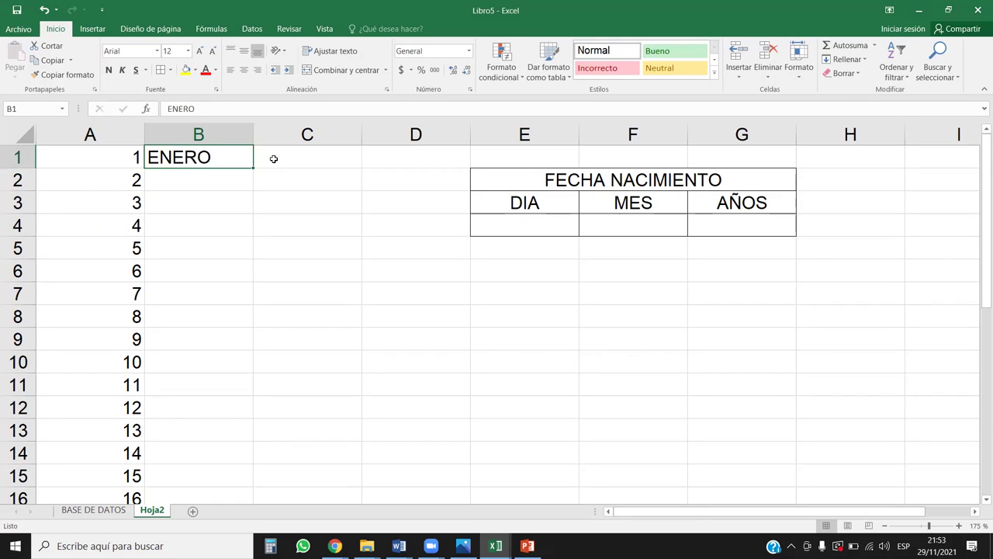
drag(254, 167, 284, 149)
double_click(253, 134)
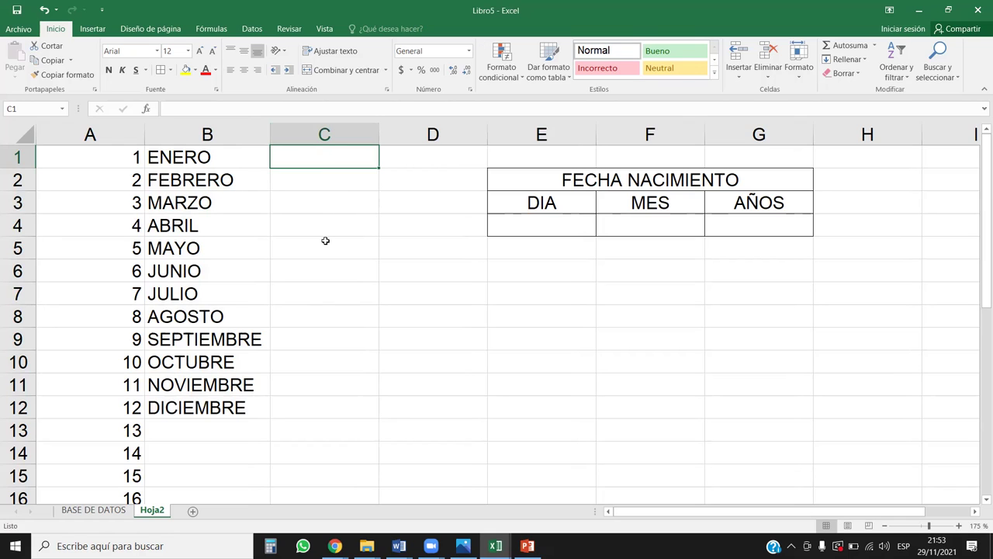
Step: Enter 1935 in C1 and 1396 in C2 for the list of years
text(1)
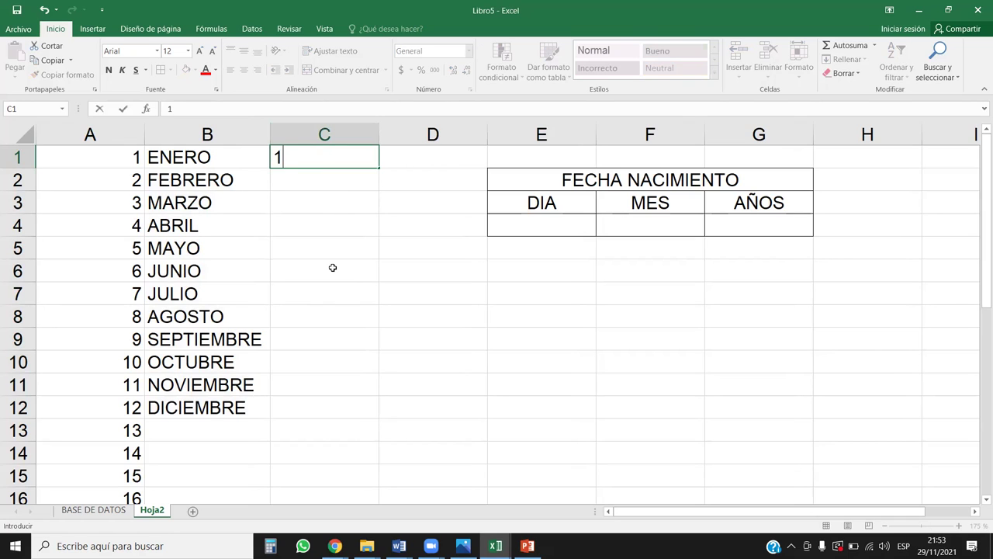
text(935)
key(Return)
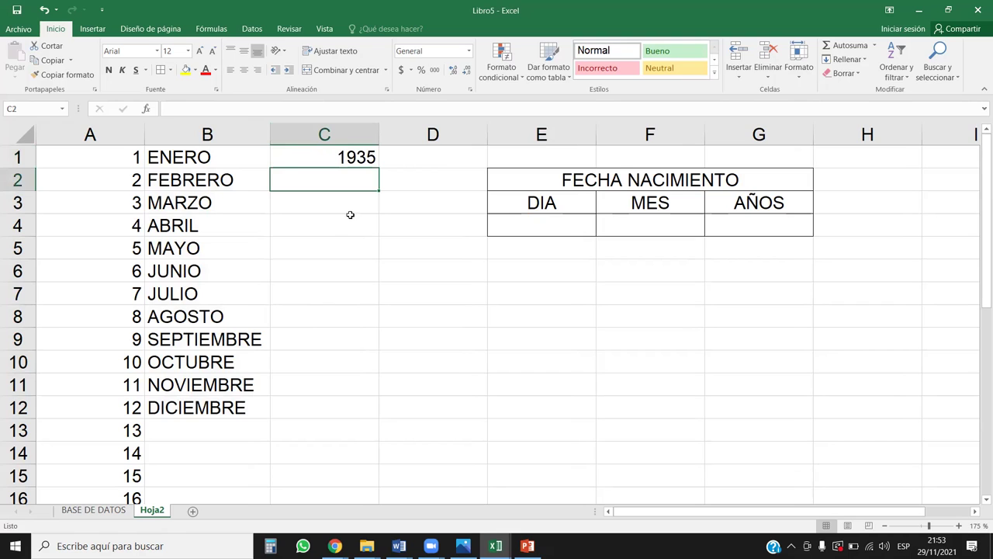
text(1)
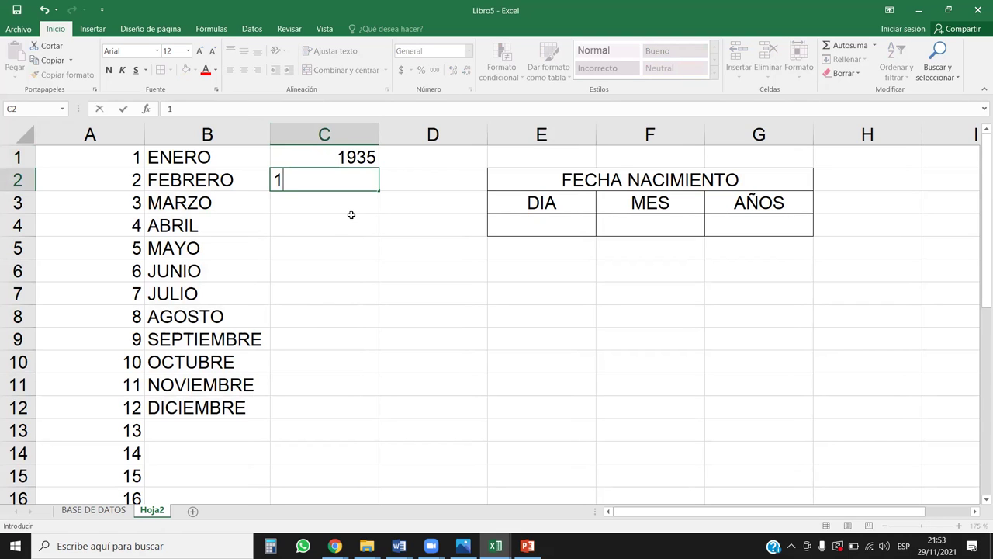
text(396)
key(Return)
Step: Try to fill column C with a linear series using an increment of 1 and a limit of 85
drag(345, 156, 345, 180)
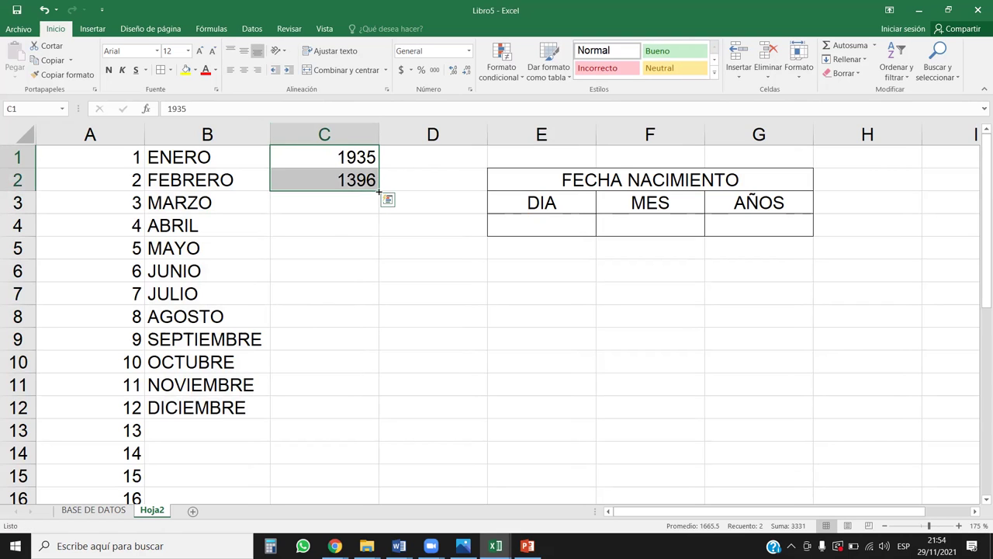
key(ctrl+space)
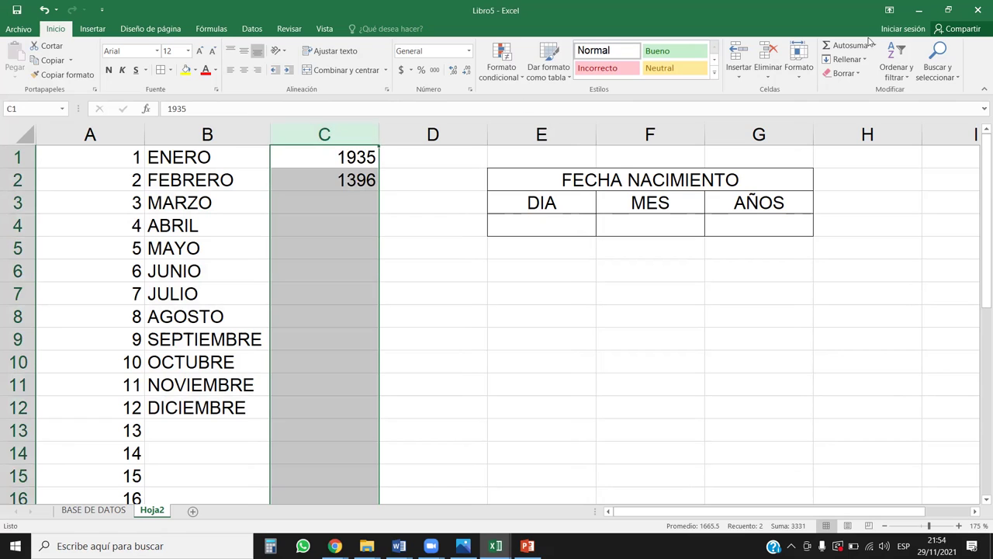
click(896, 66)
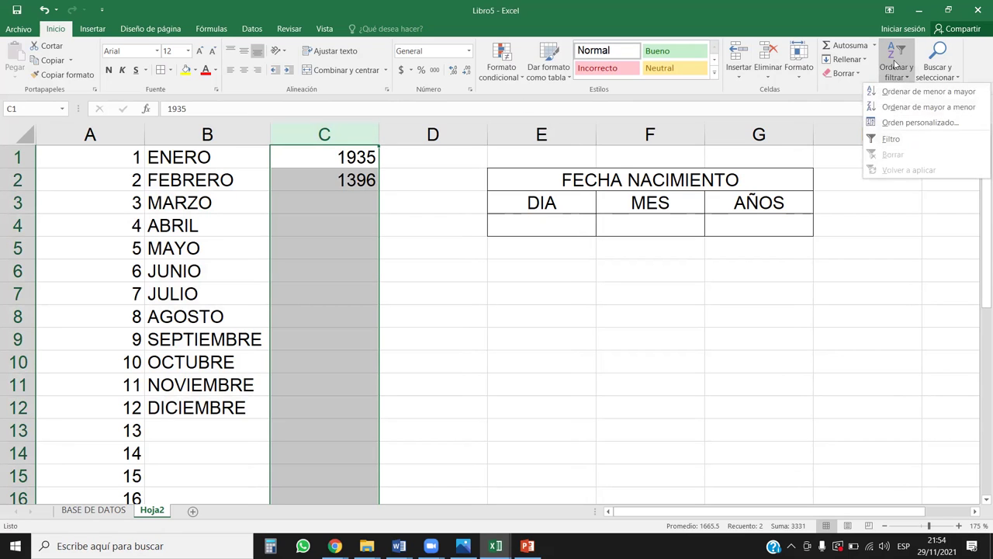
click(848, 59)
click(846, 59)
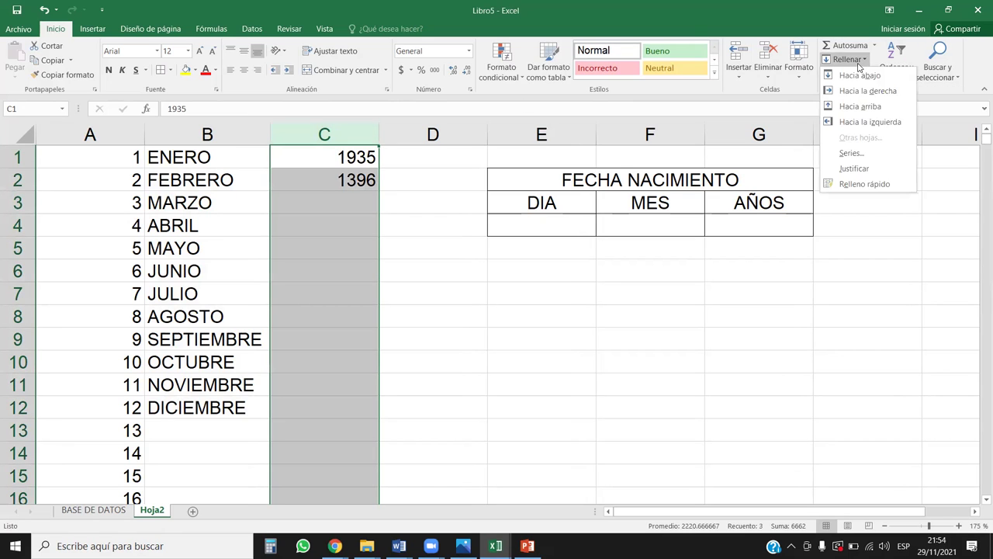
click(852, 153)
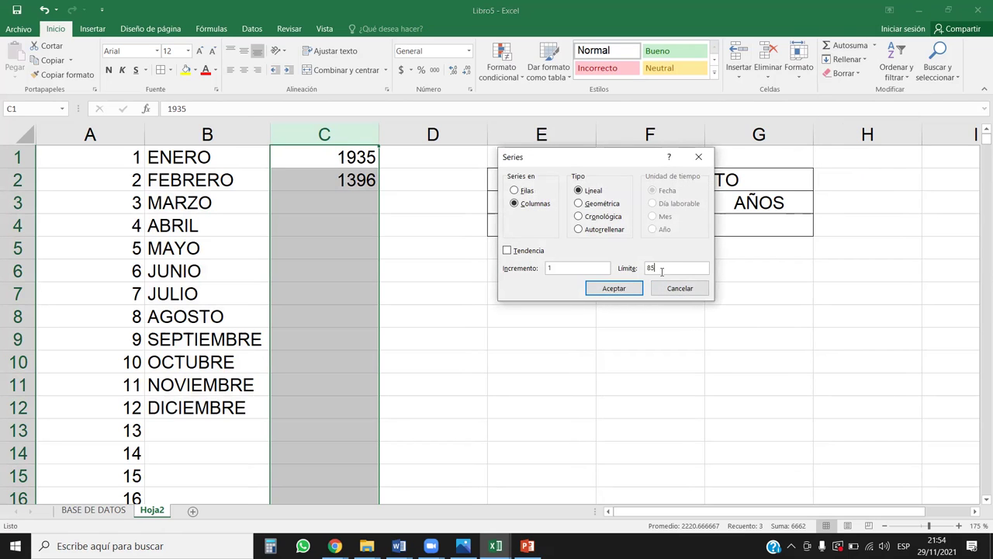
key(Return)
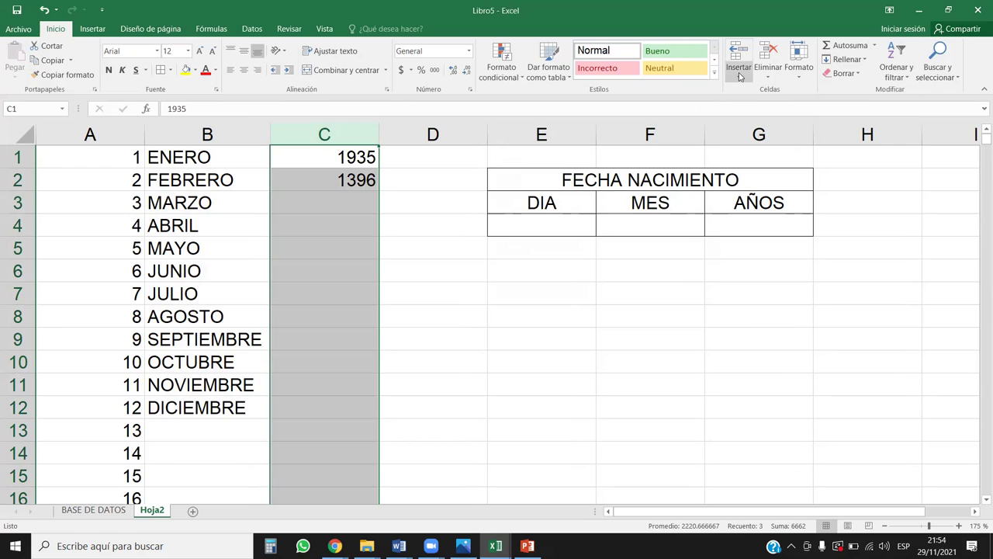
click(324, 278)
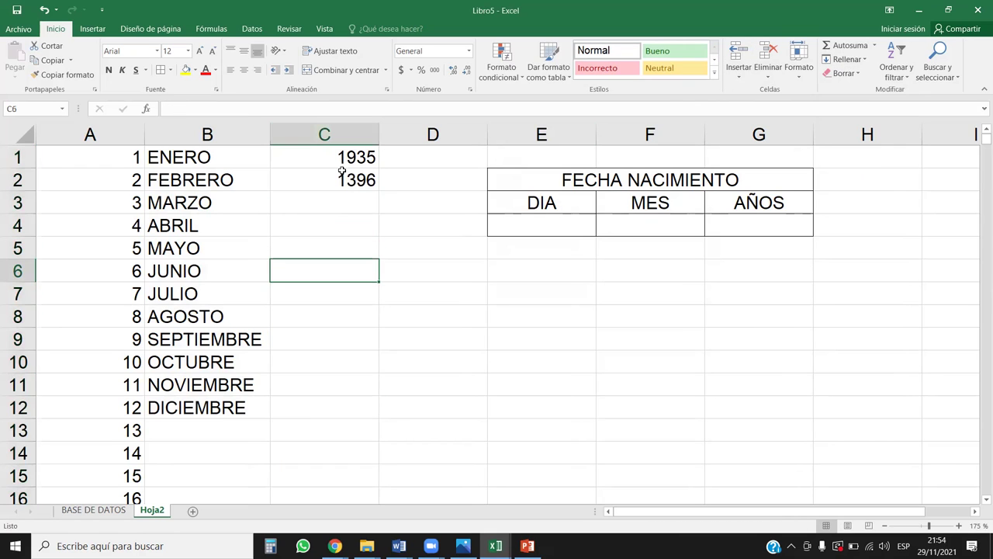
Step: Retry the linear series fill from C1:C2 down column C, again with a limit of 85
drag(347, 159, 350, 182)
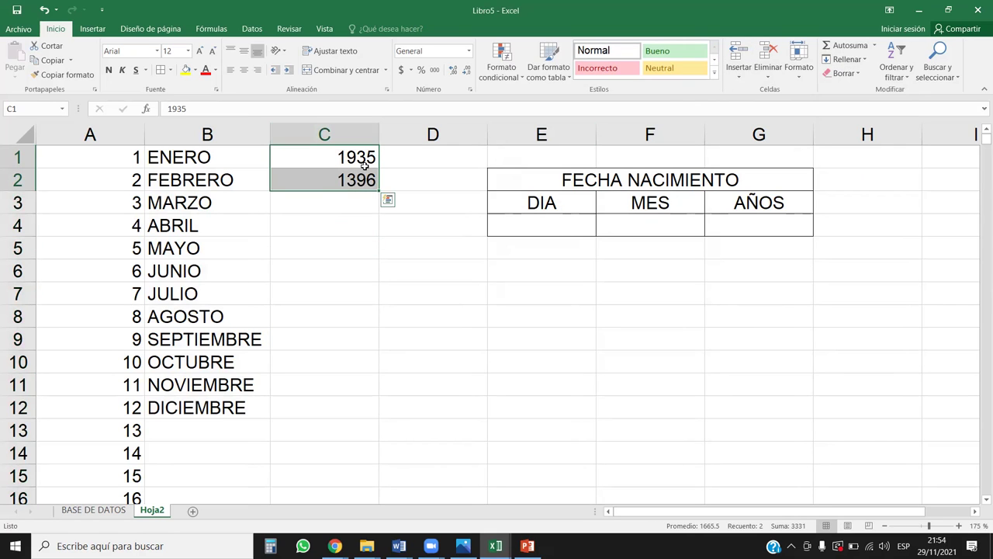
key(ctrl+shift+Down)
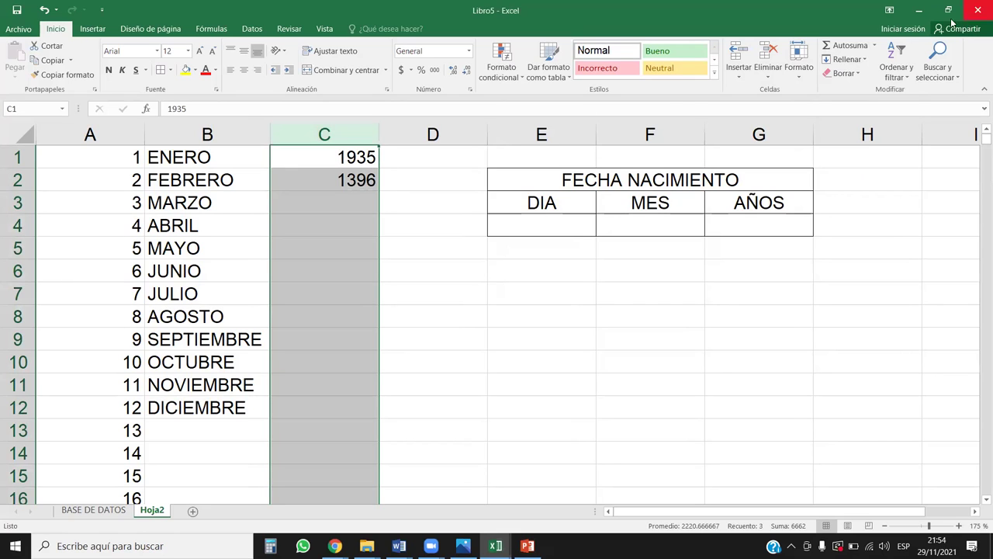
click(847, 59)
click(851, 154)
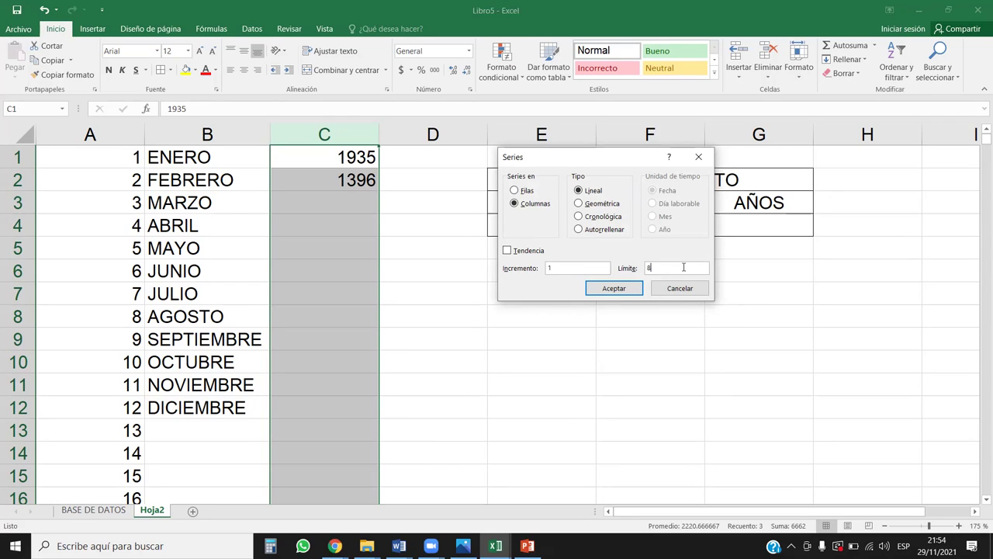
click(614, 288)
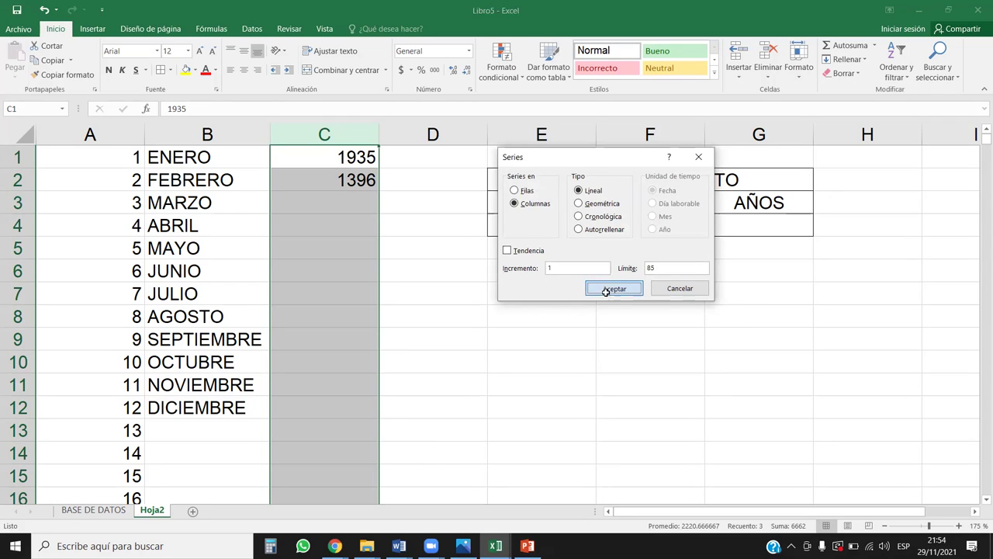
Step: Correct the second year in C2 to 1936
click(360, 195)
click(360, 180)
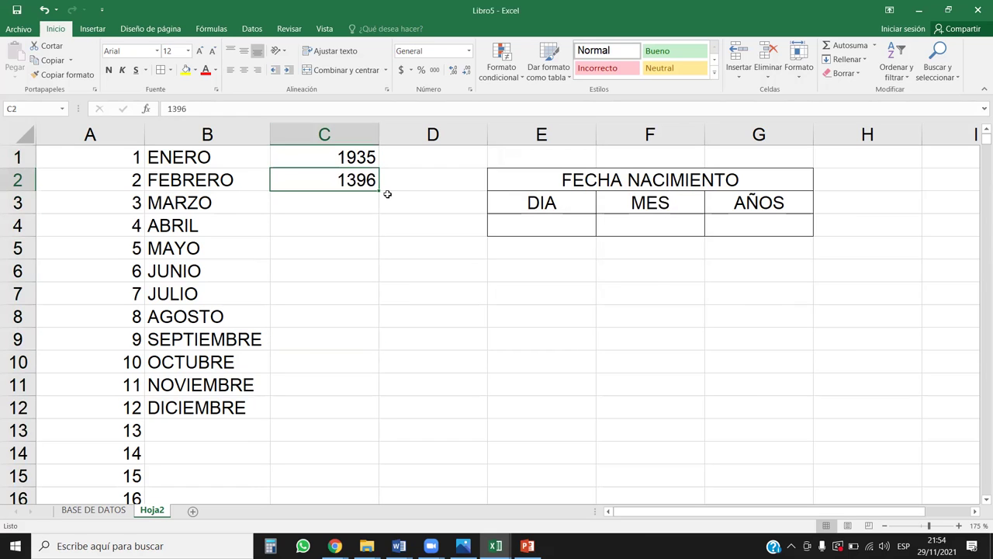
text(196)
key(BackSpace)
text(36)
key(Return)
Step: Fill column C with a linear series of years from 1935 to 2005 in increments of 1 and check its end
click(339, 159)
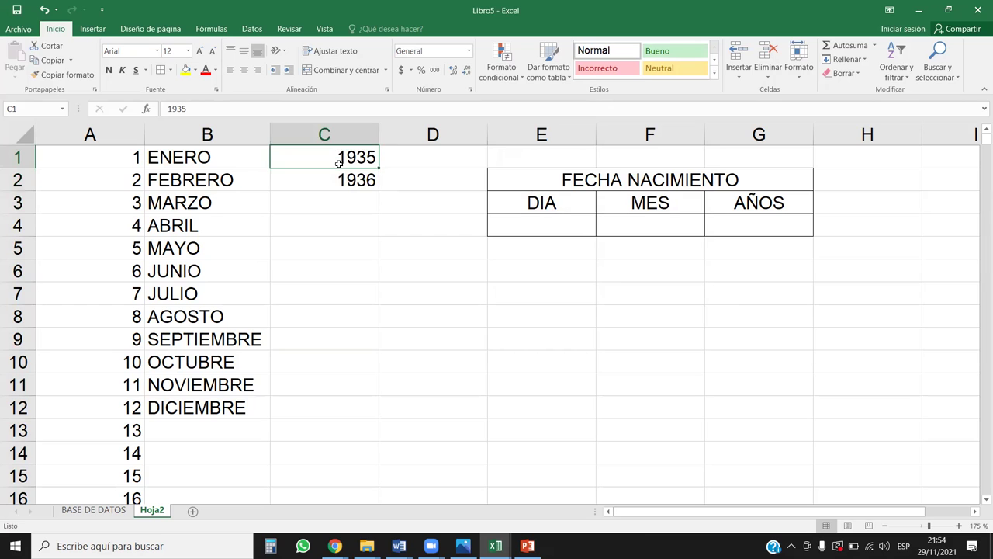
drag(355, 158, 354, 178)
key(ctrl+shift+Down)
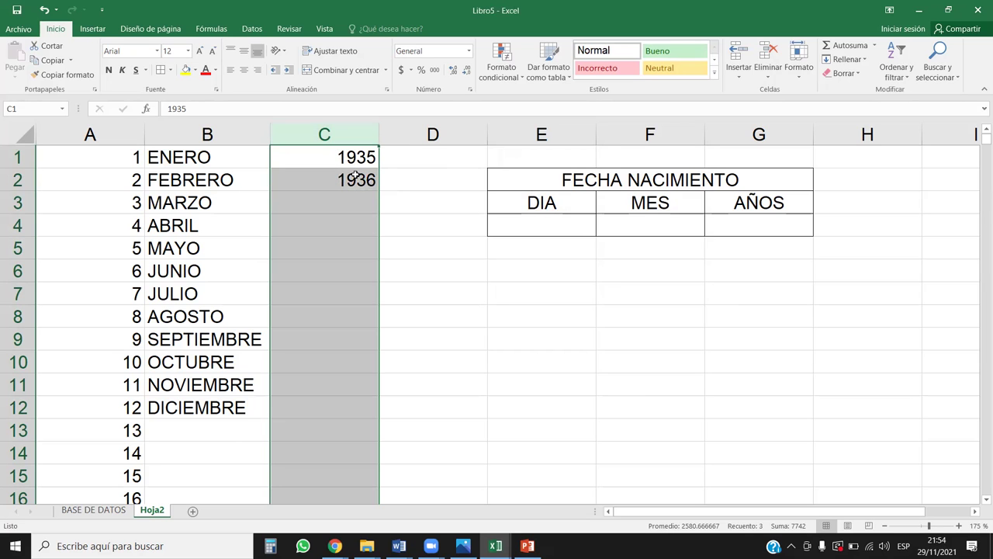
click(847, 59)
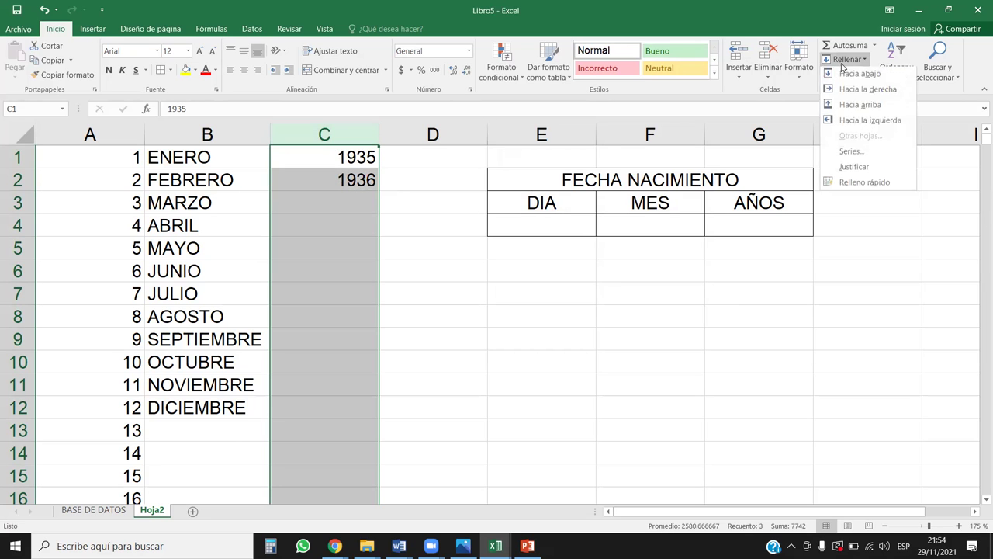
click(851, 153)
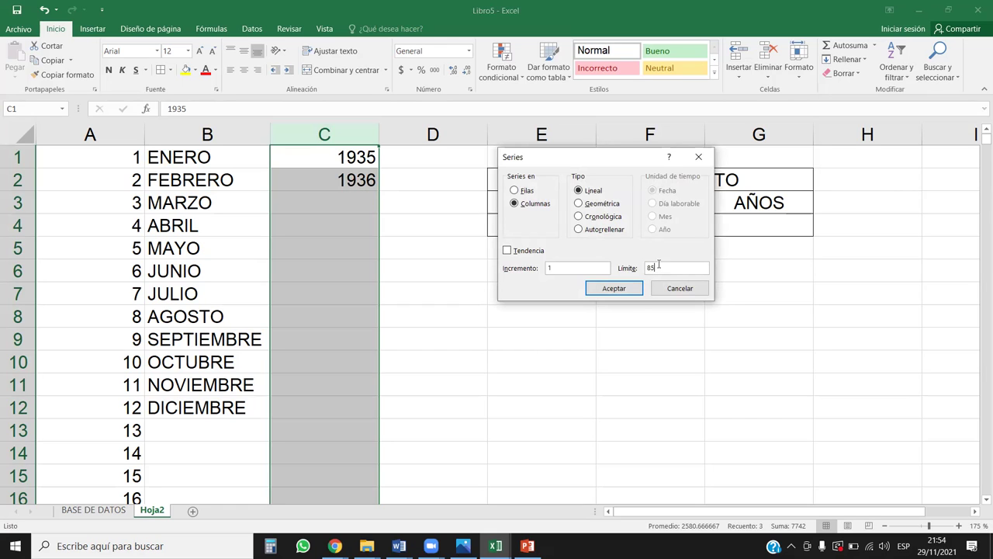
drag(666, 266, 632, 270)
click(622, 284)
click(351, 203)
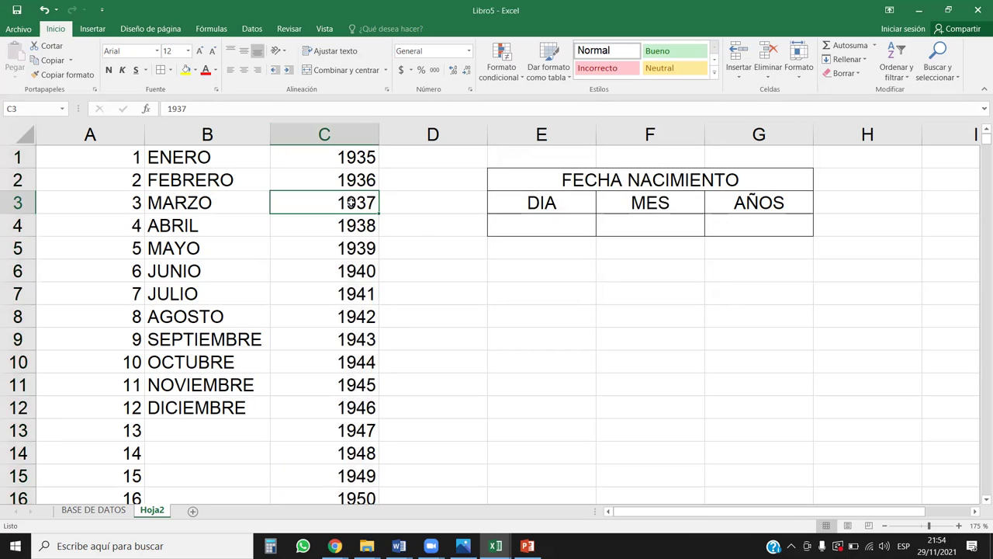
key(ctrl+Down)
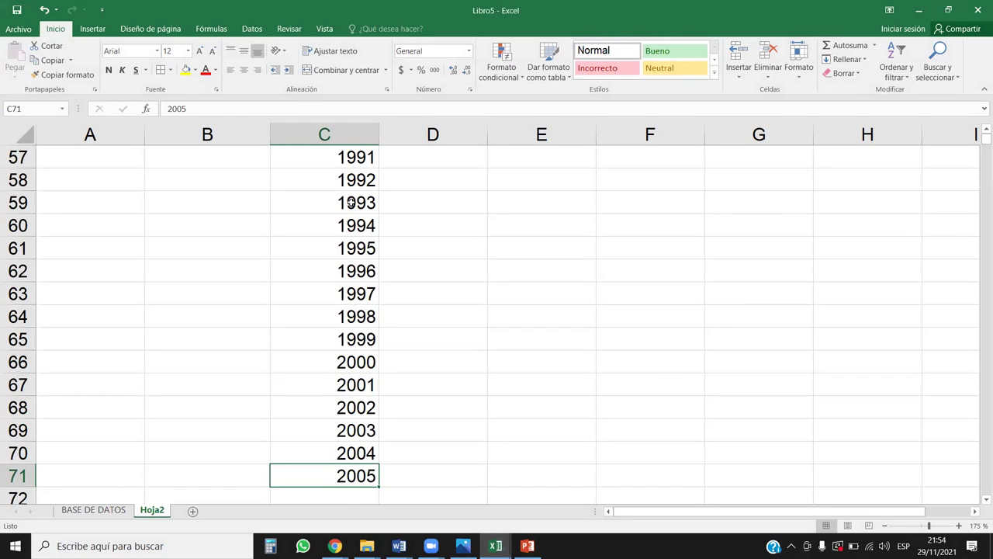
key(ctrl+Up)
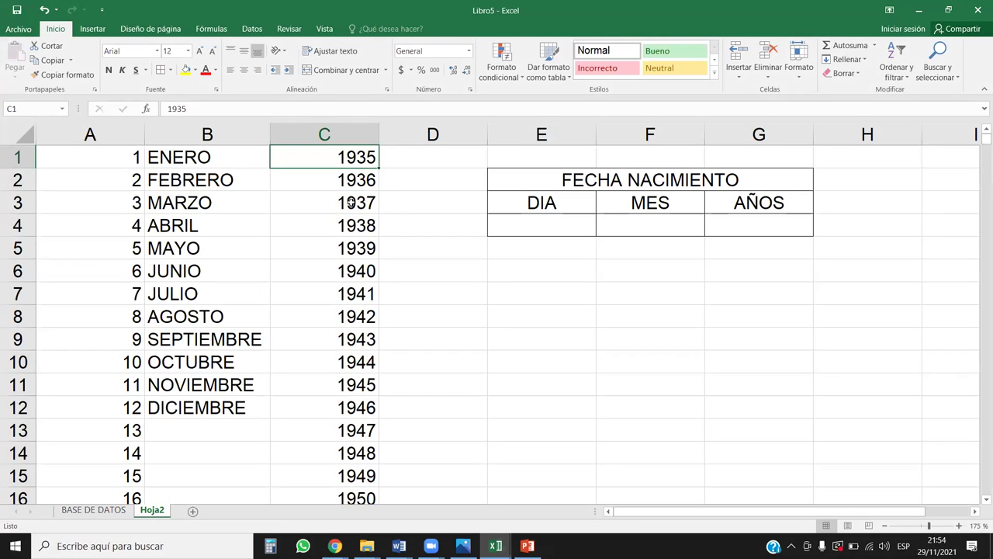
Step: Centre the day, month and year lists in columns A to C horizontally
key(Down)
key(ctrl+Home)
key(ctrl+shift+Down)
key(ctrl+shift+Right)
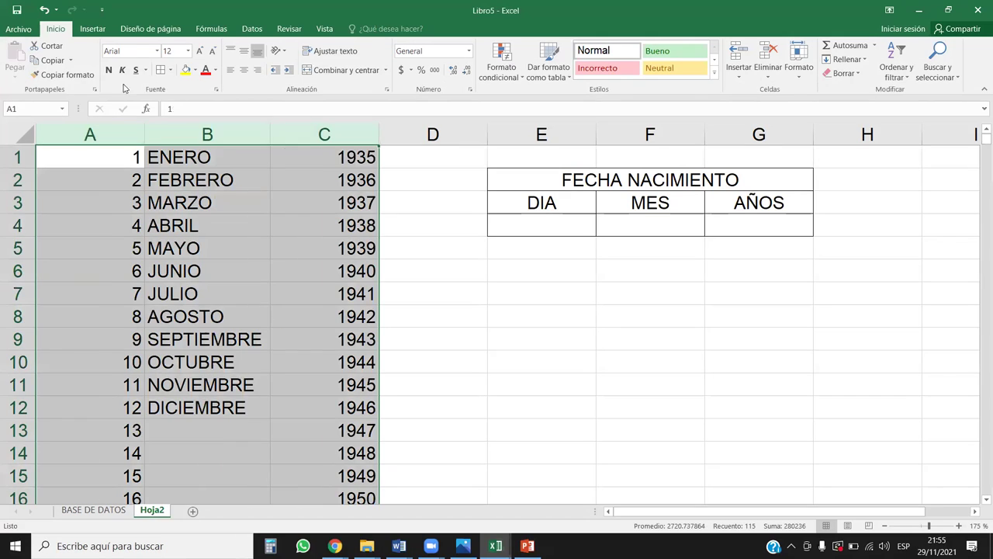
click(92, 28)
click(56, 29)
click(243, 71)
click(505, 277)
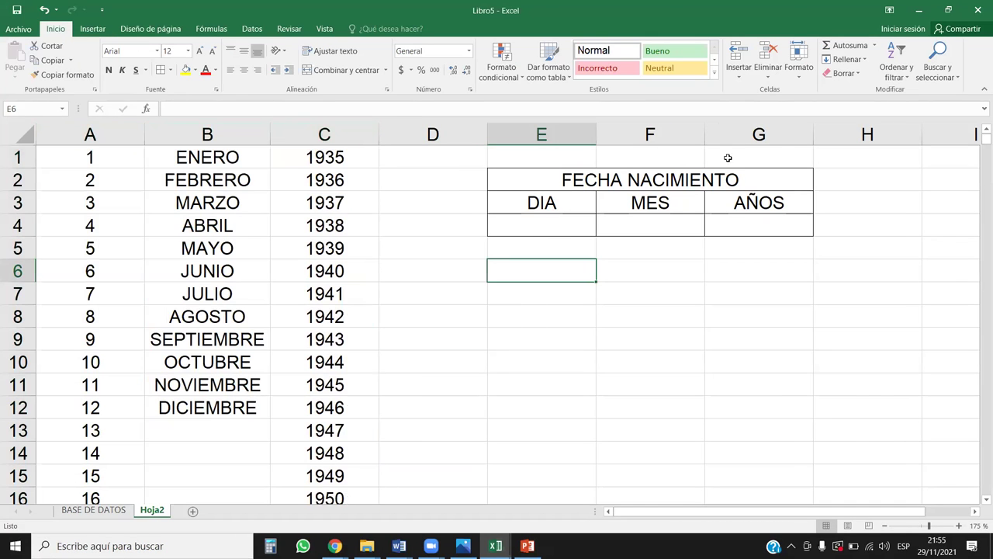
Step: Open data validation for the empty cell under DIA (E4) and restrict the allowed values to Lista
click(570, 232)
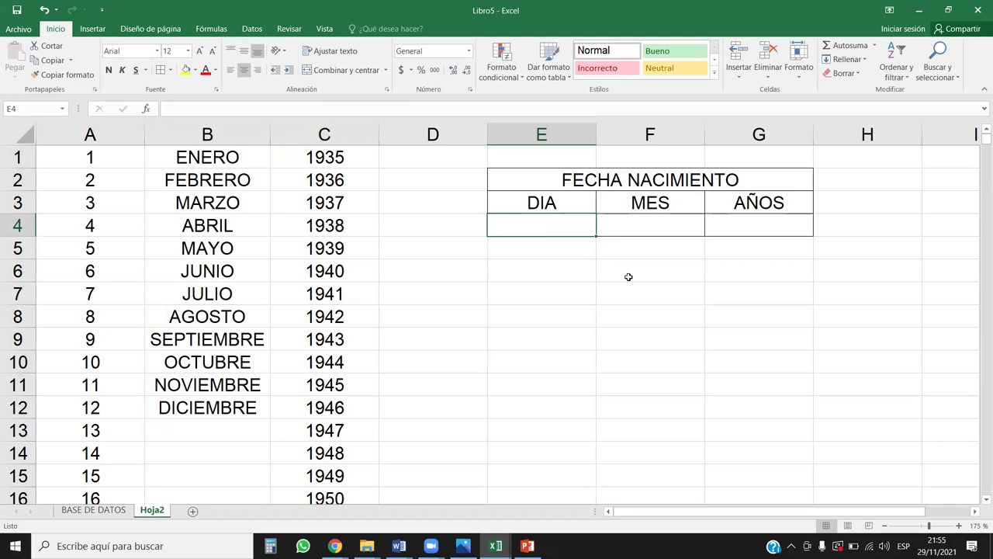
click(247, 29)
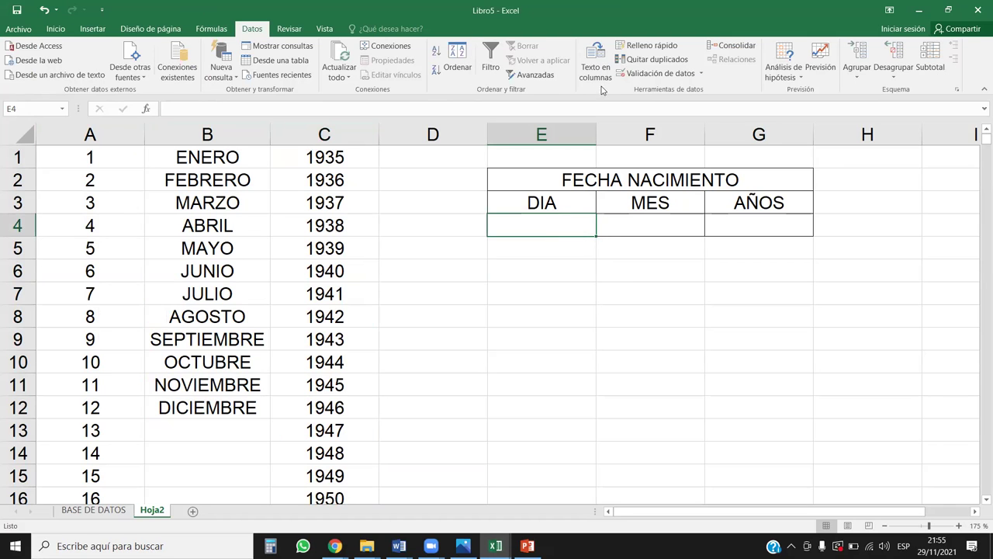
click(655, 73)
click(498, 194)
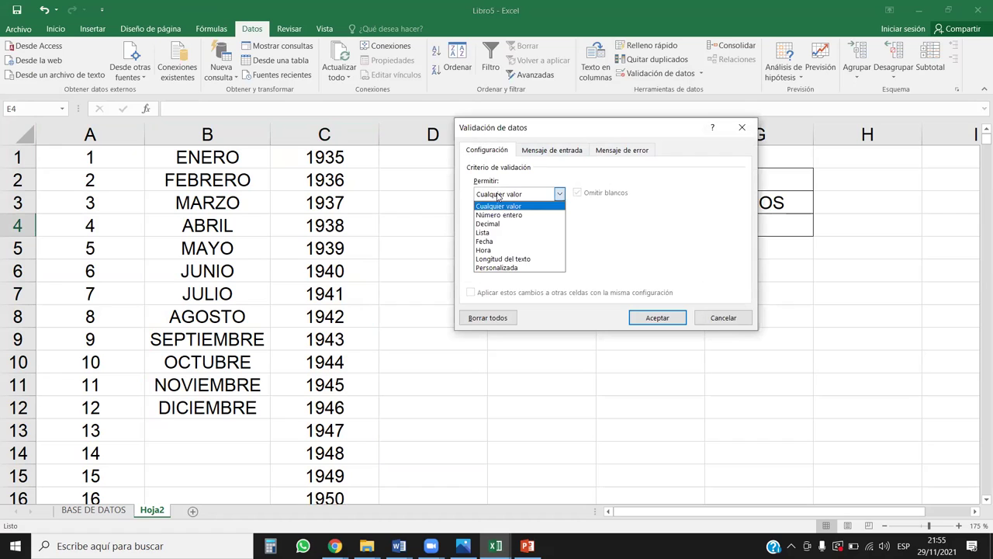
click(500, 233)
click(531, 195)
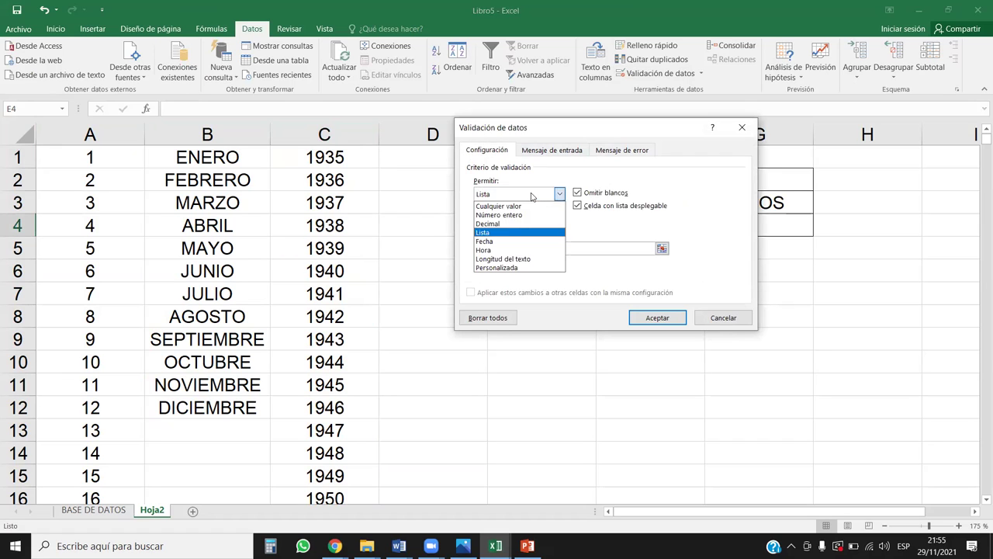
click(500, 216)
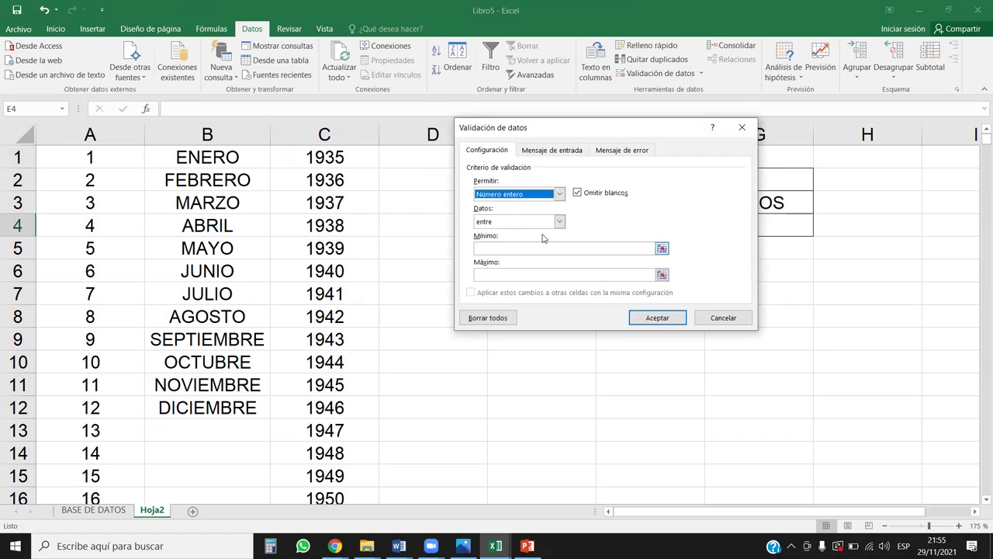
click(533, 197)
click(491, 232)
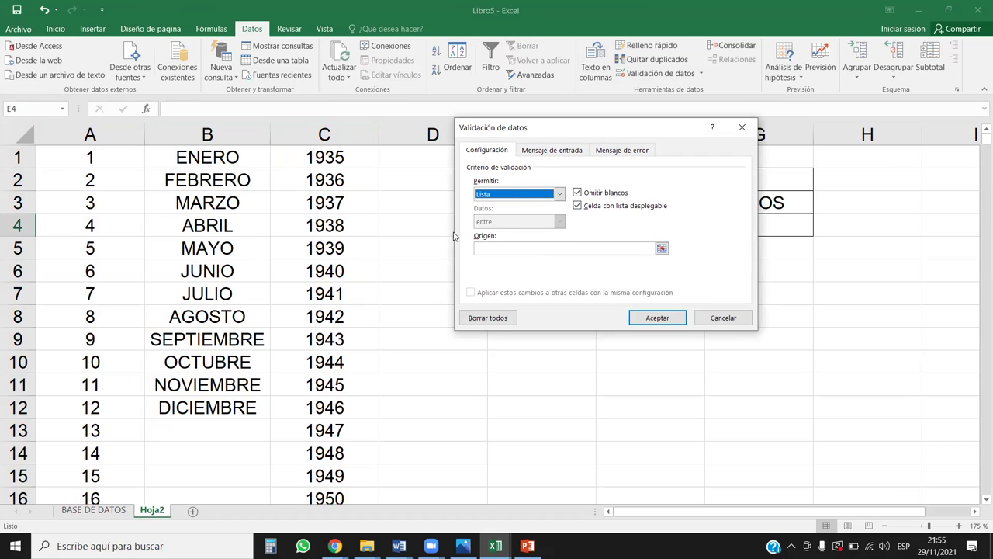
Step: Set the list source for E4 to the days in A1:A31 and apply the validation
click(650, 249)
click(84, 151)
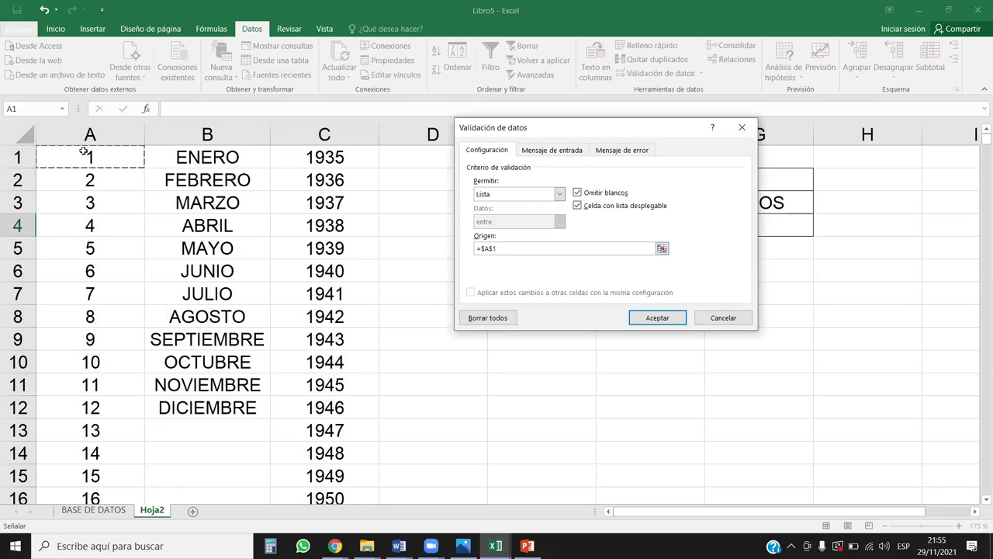
drag(84, 152, 90, 475)
key(Return)
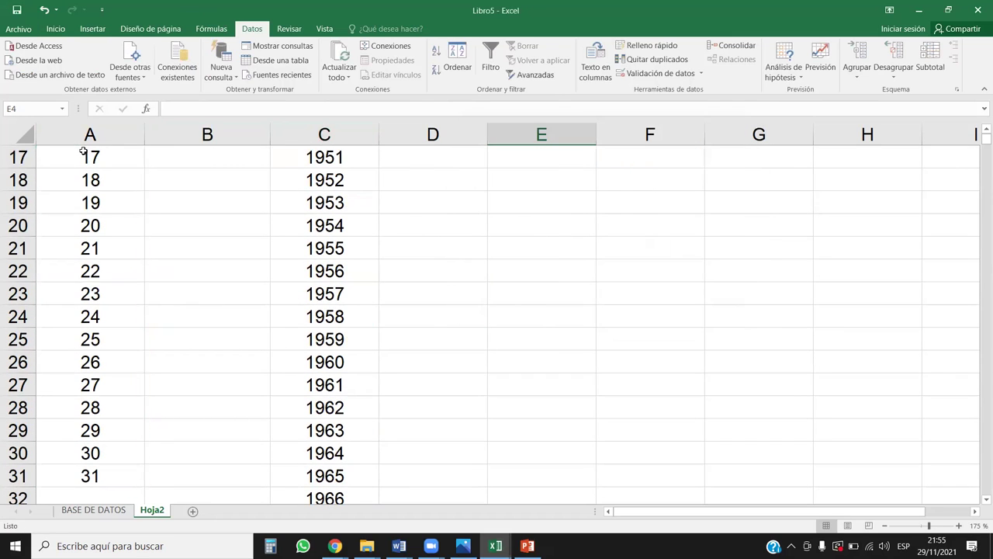
Step: Apply Lista data validation to the cell under MES (F4) using the months in B1:B12 as source
scroll(414, 279, up, 4)
click(494, 291)
key(ctrl+Up)
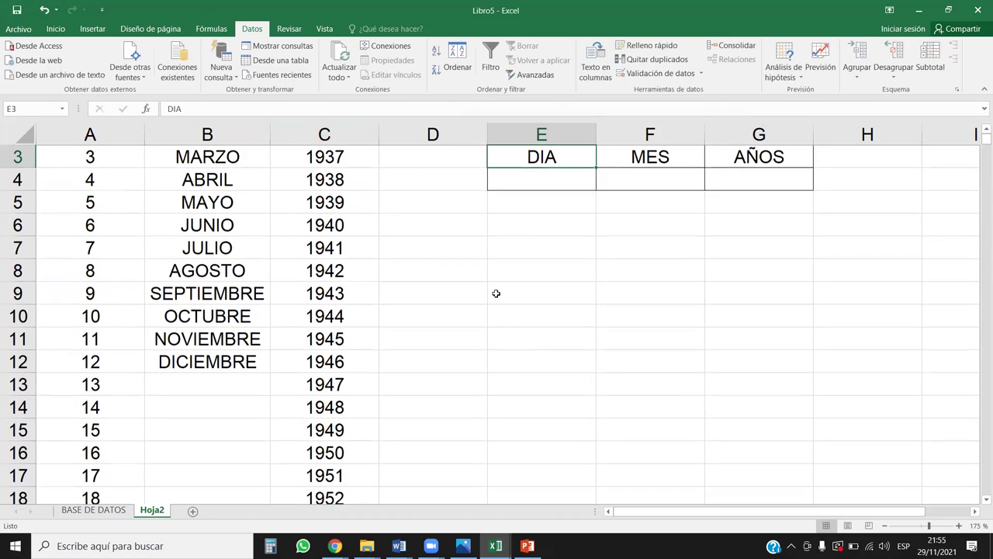
scroll(496, 294, up, 1)
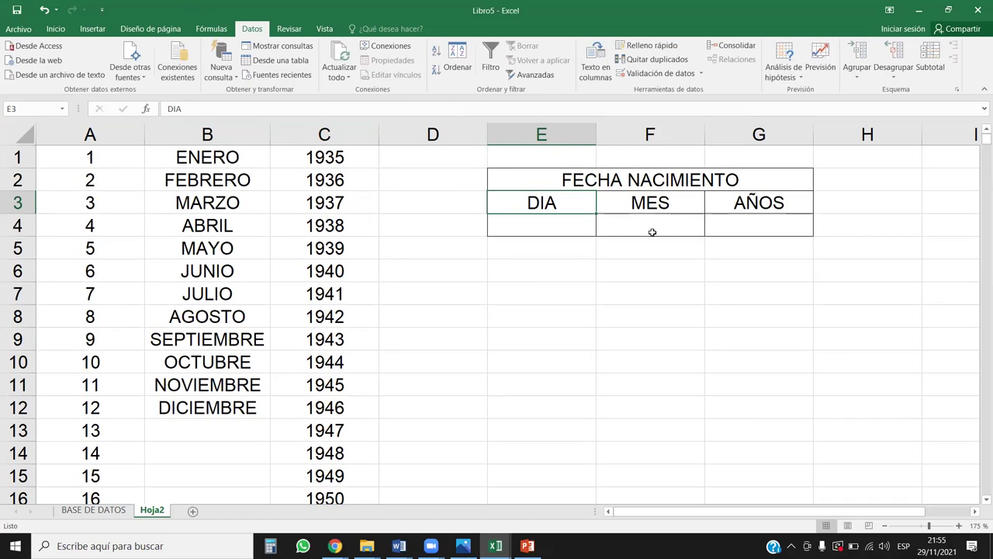
click(652, 232)
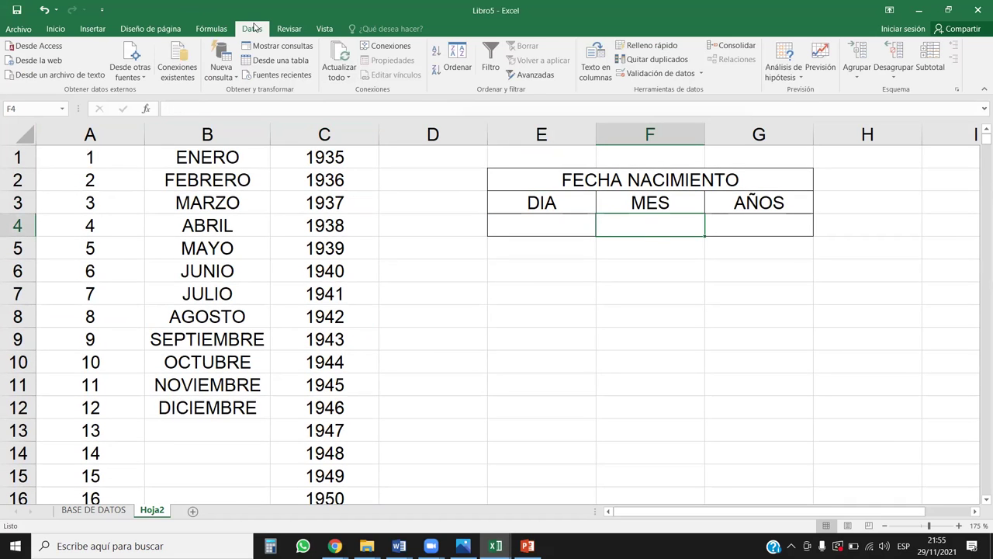
click(655, 73)
click(531, 194)
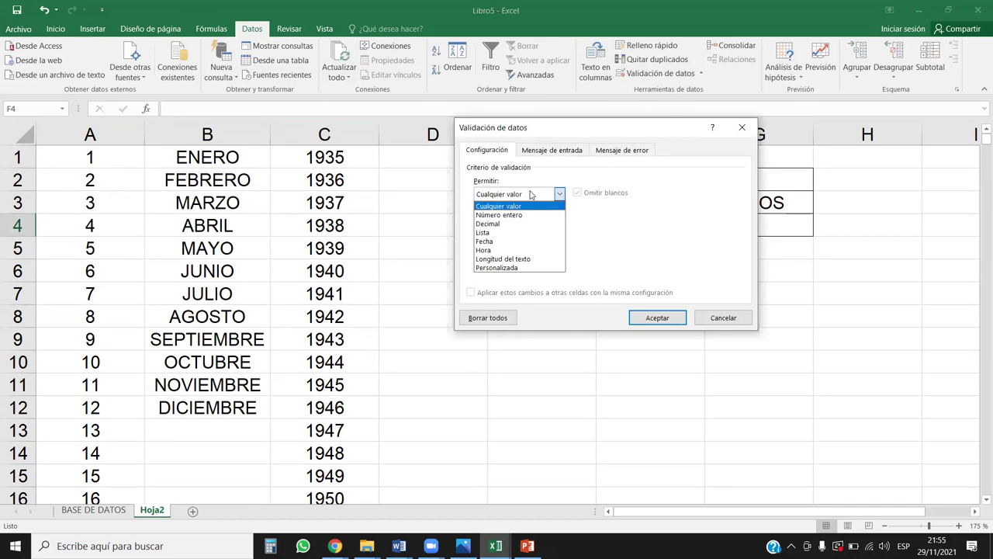
click(489, 232)
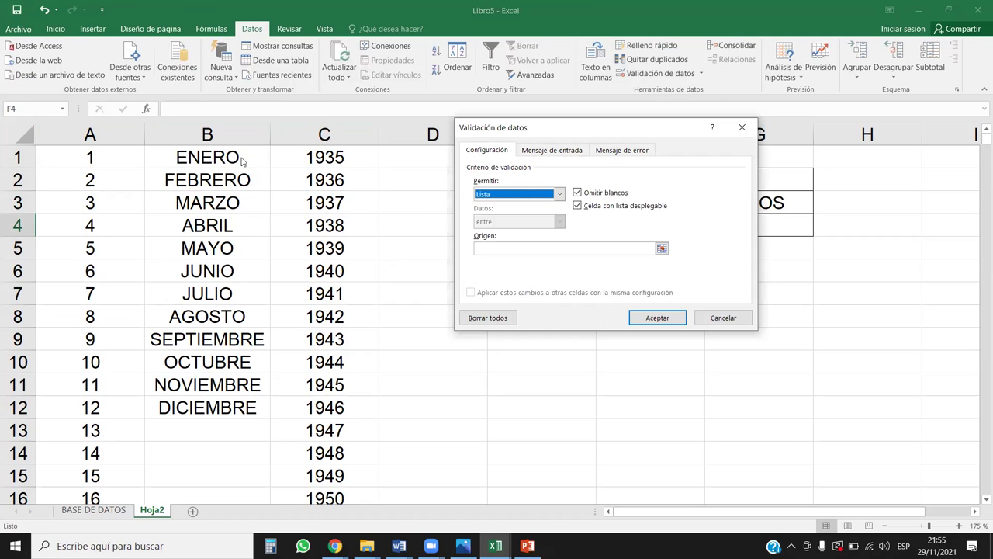
click(543, 248)
drag(238, 151, 235, 407)
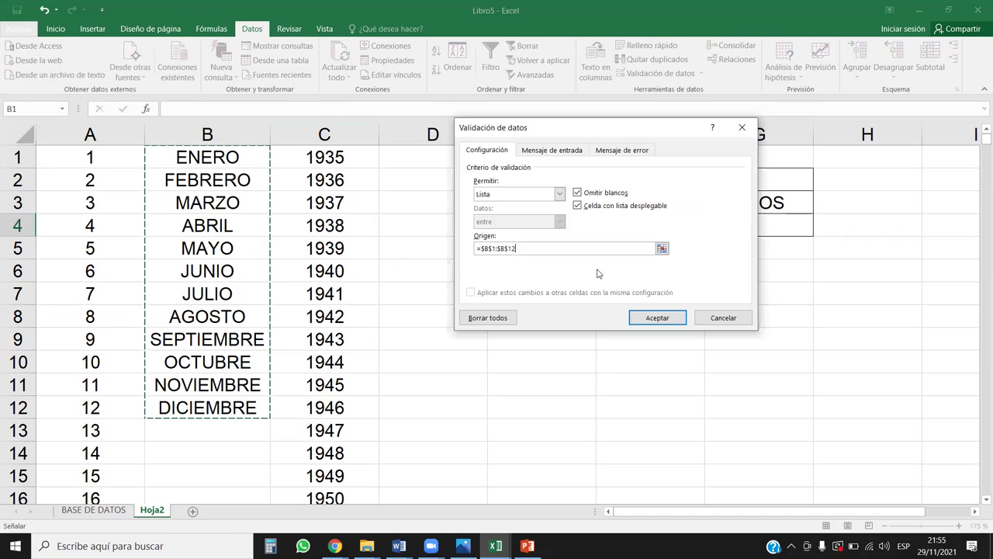
click(657, 318)
Step: Apply Lista data validation to the cell under AÑOS (G4) using the years in C1:C71 as source
click(765, 225)
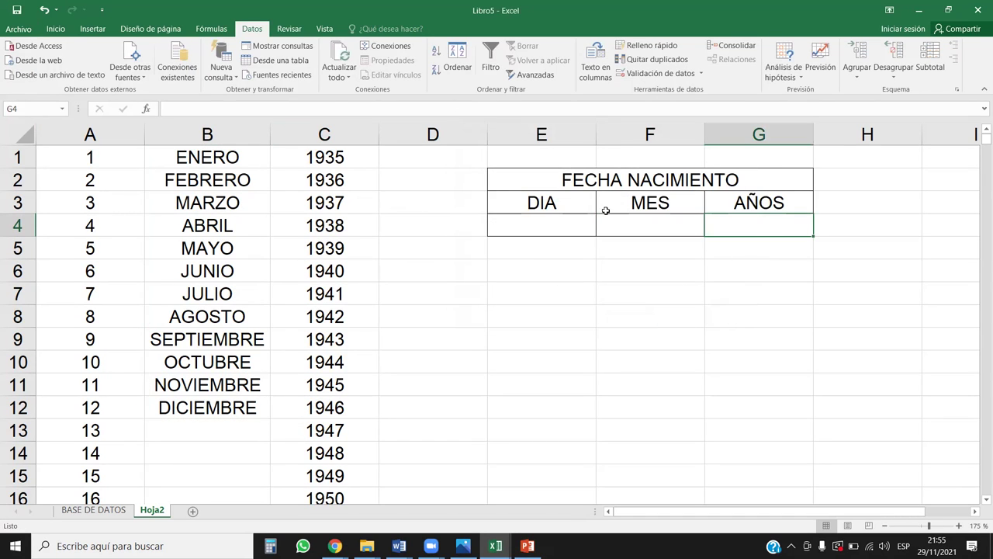
click(651, 73)
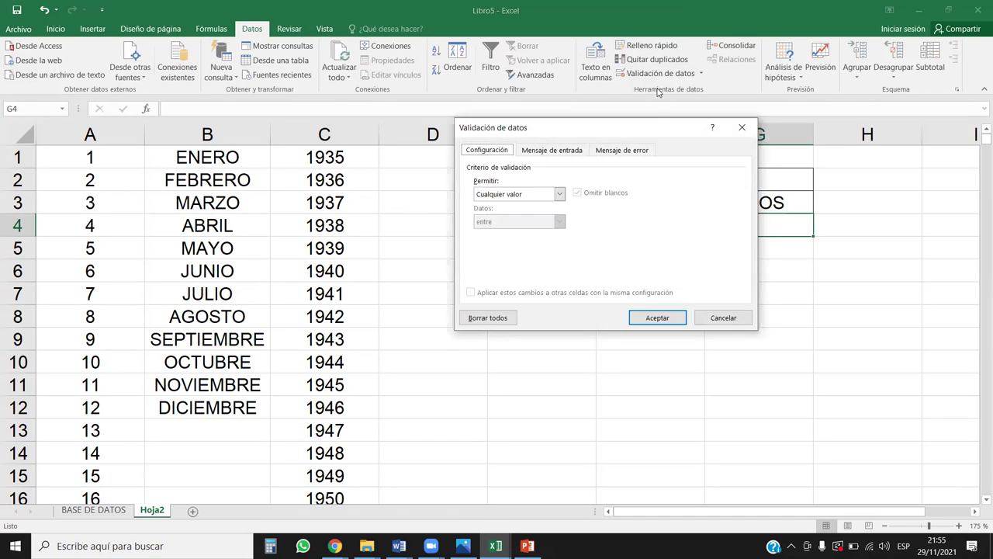
click(518, 198)
click(494, 233)
click(544, 248)
click(335, 157)
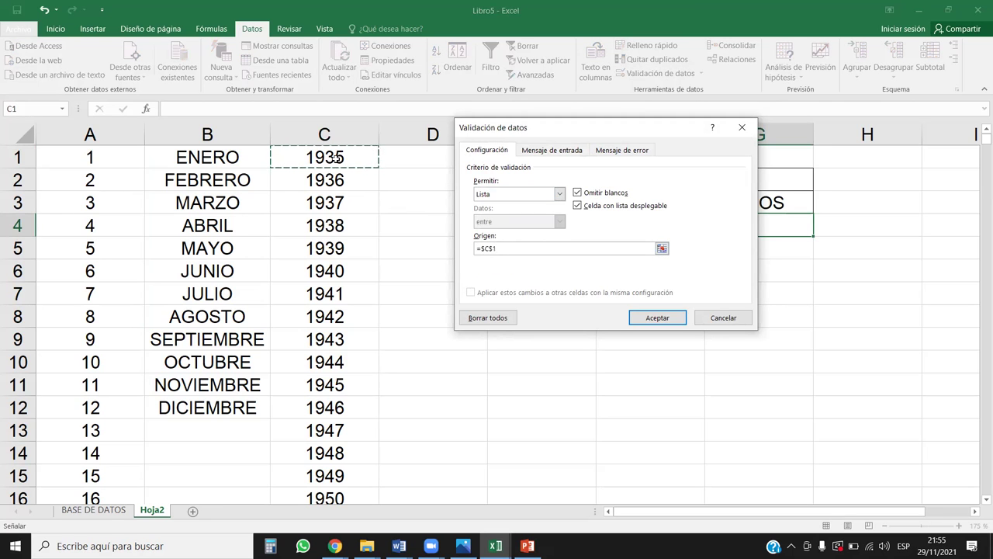
key(ctrl+shift+Down)
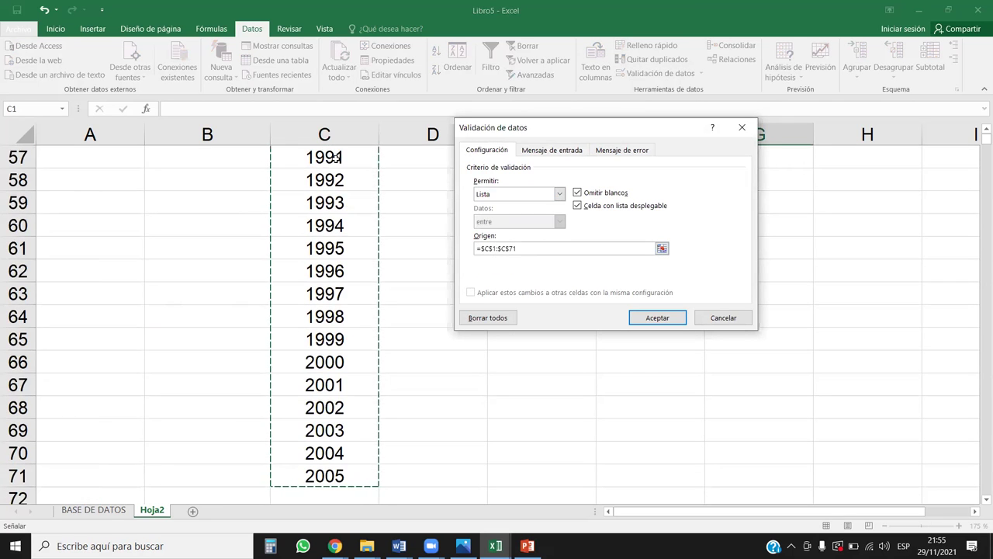
click(642, 314)
Step: Hide columns A to C, which hold the source lists
scroll(659, 306, up, 6)
scroll(661, 305, up, 6)
click(666, 308)
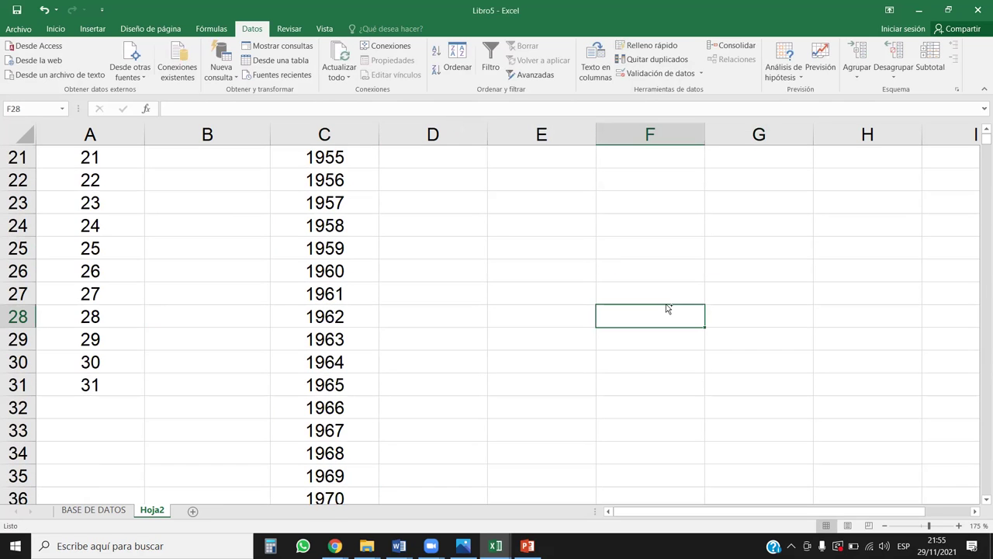
key(ctrl+Up)
key(ctrl+Up)
drag(124, 136, 295, 132)
right_click(296, 132)
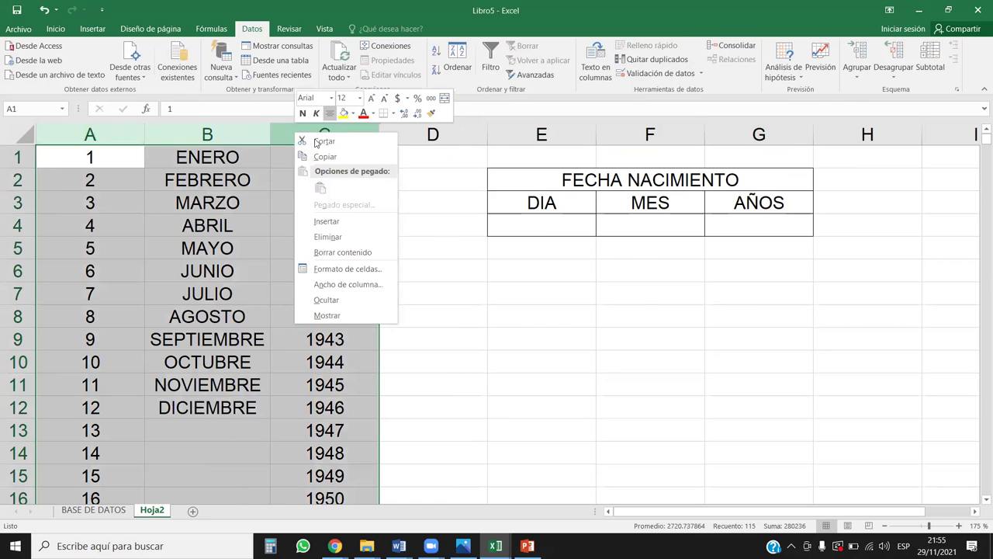
click(332, 300)
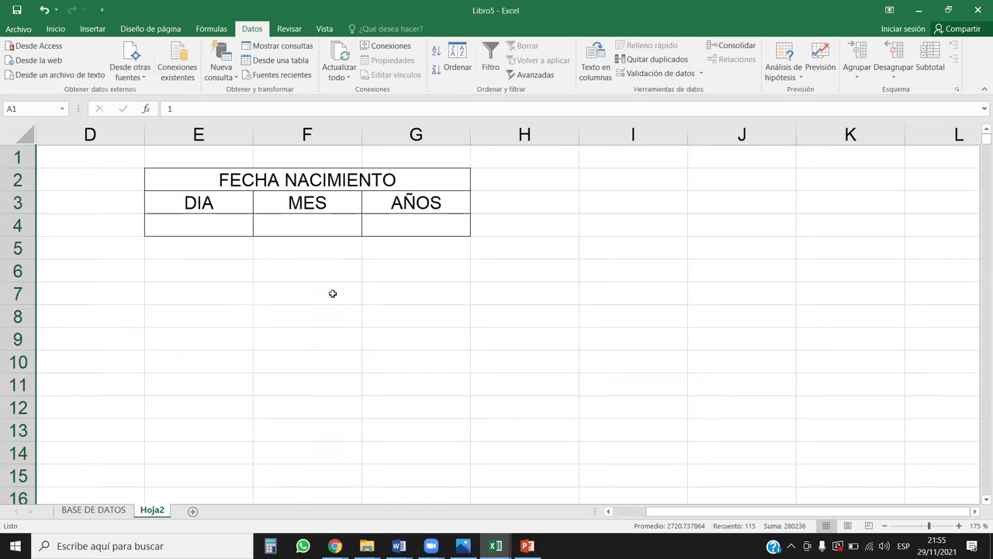
click(391, 295)
Step: Try out the dropdown lists in E4 and F4 by choosing a birth day and month
click(218, 224)
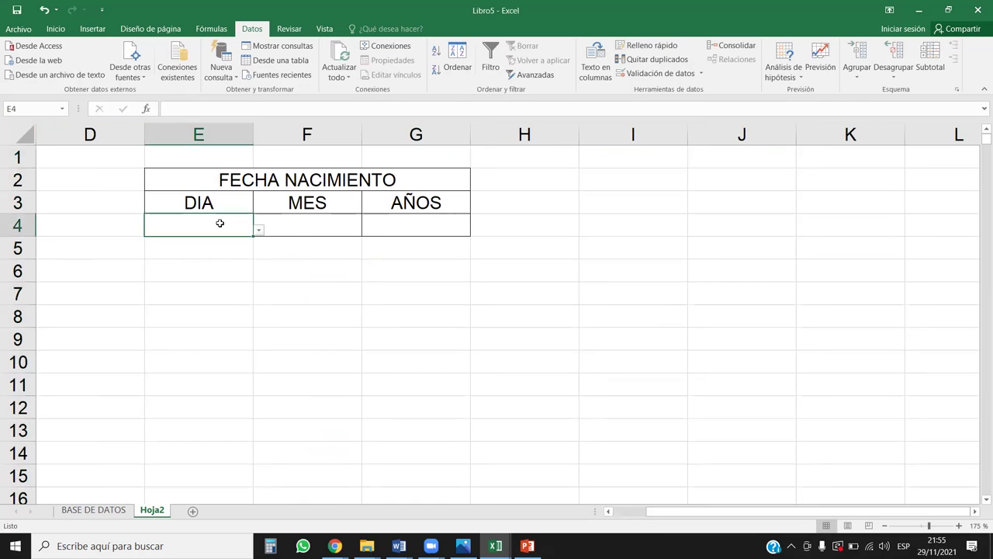
click(349, 218)
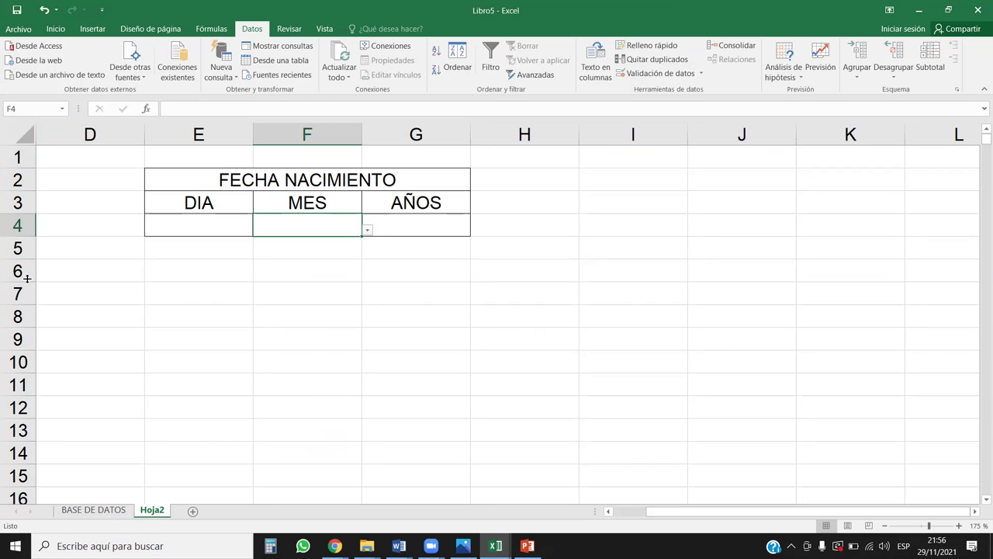
click(166, 217)
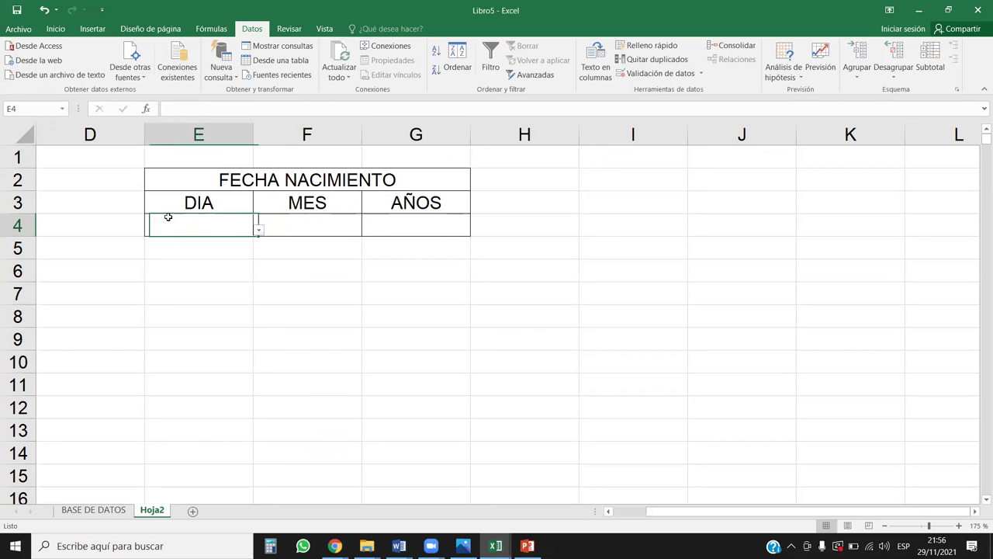
click(259, 229)
click(208, 270)
click(337, 231)
click(366, 230)
click(288, 351)
Step: Choose a birth year from the dropdown list in G4
click(446, 238)
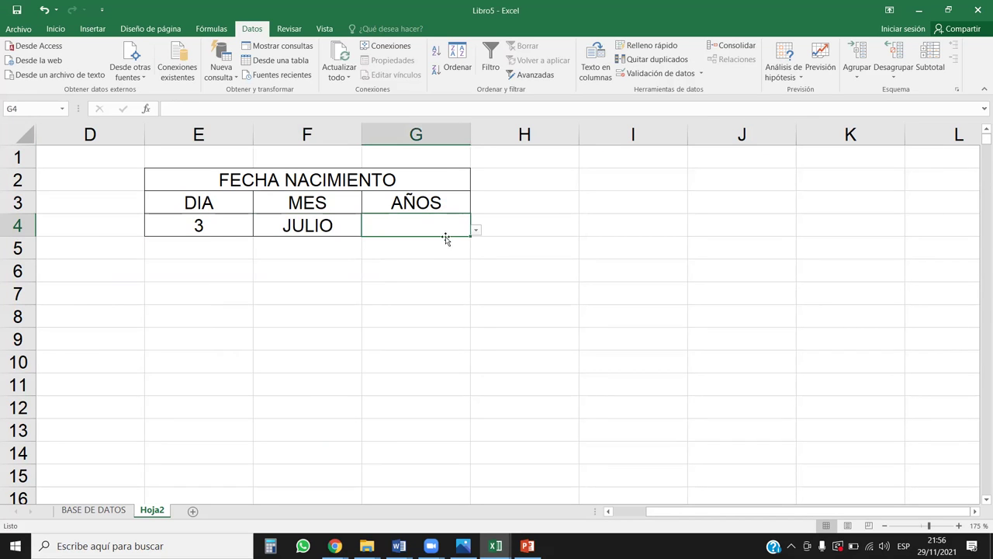
click(474, 231)
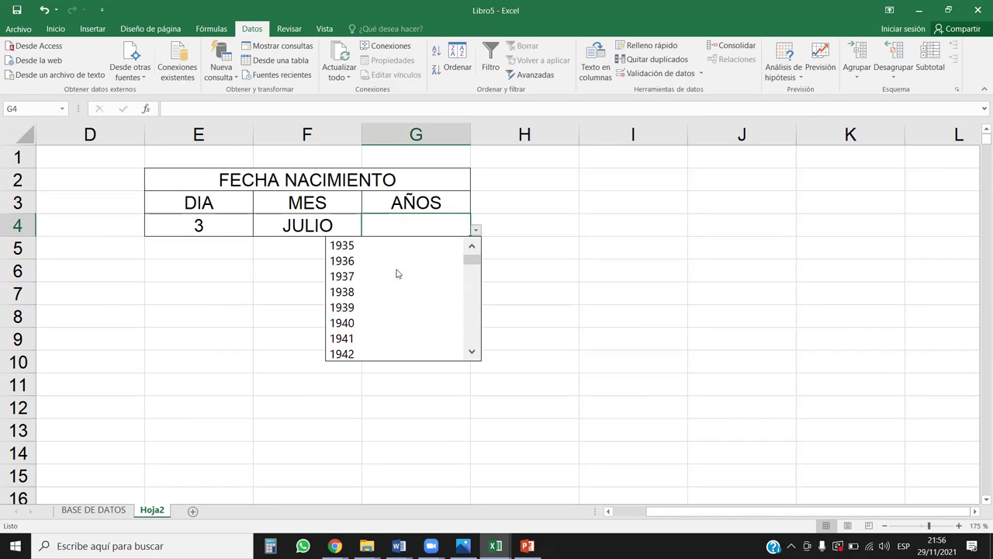
click(385, 354)
click(473, 360)
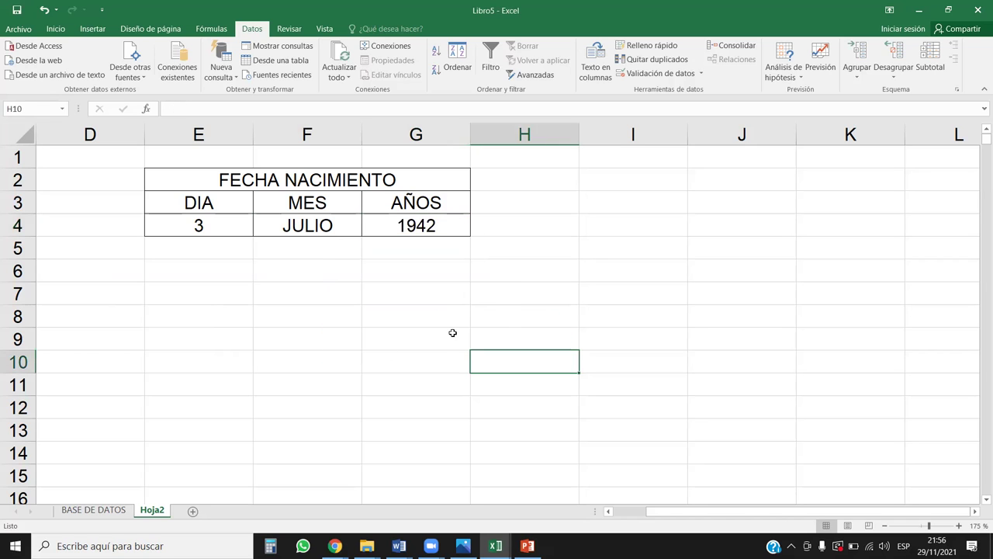
click(256, 318)
click(233, 319)
drag(230, 206, 390, 238)
click(311, 315)
drag(318, 180, 363, 231)
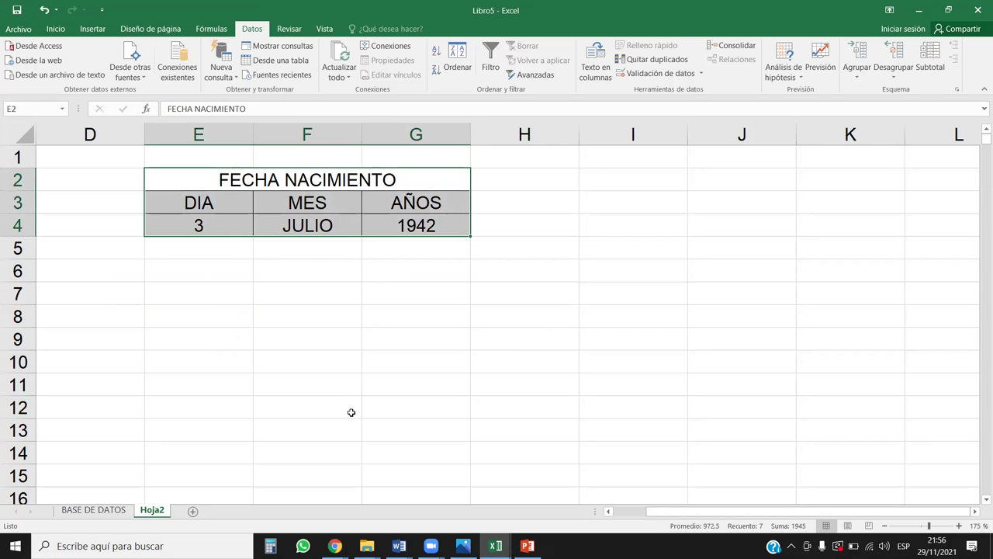
Step: Replace the birth day in E4 with another one from the end of its dropdown list
click(222, 218)
click(258, 230)
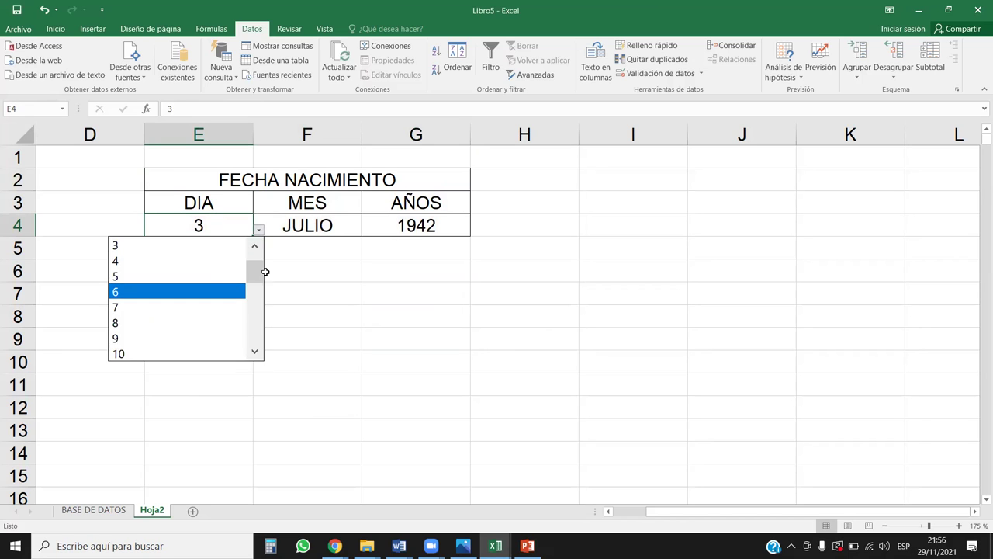
click(248, 370)
click(259, 230)
drag(255, 277, 255, 381)
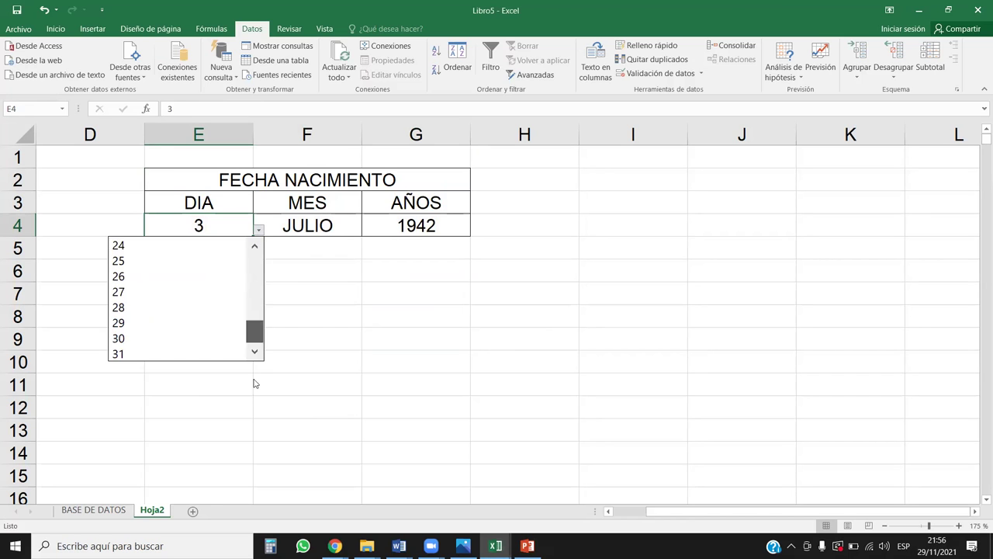
click(150, 350)
Step: Replace the birth month in F4 with another one from its dropdown list
click(312, 226)
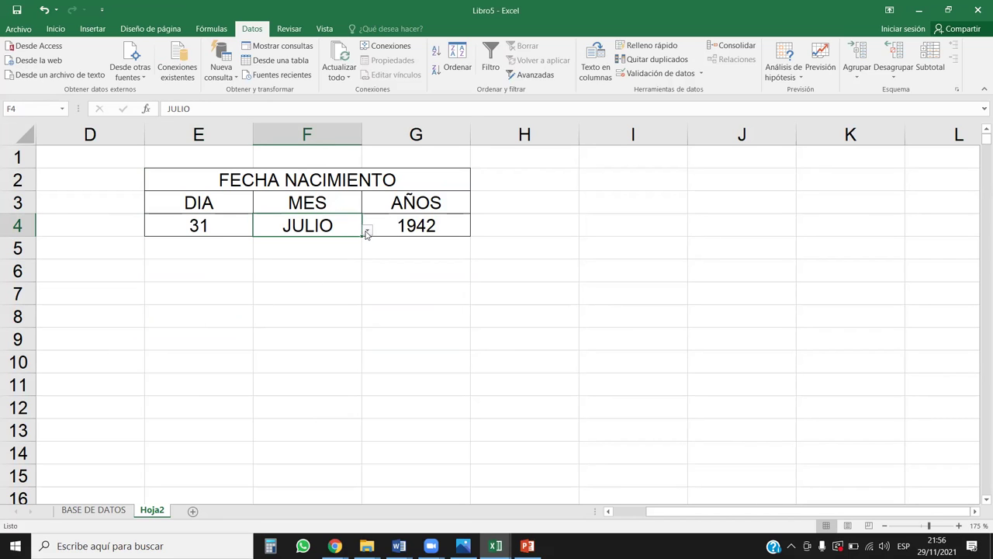
click(367, 231)
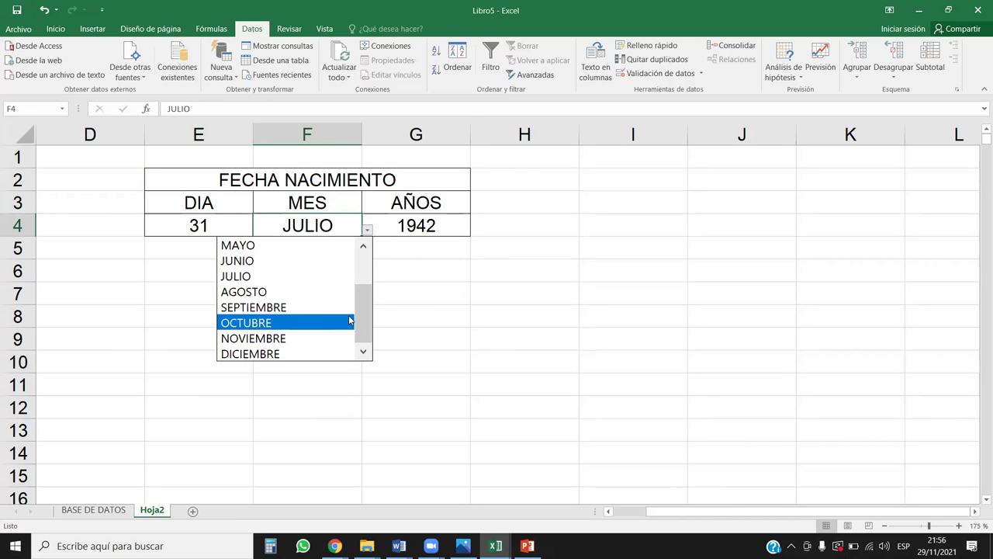
drag(361, 320, 363, 282)
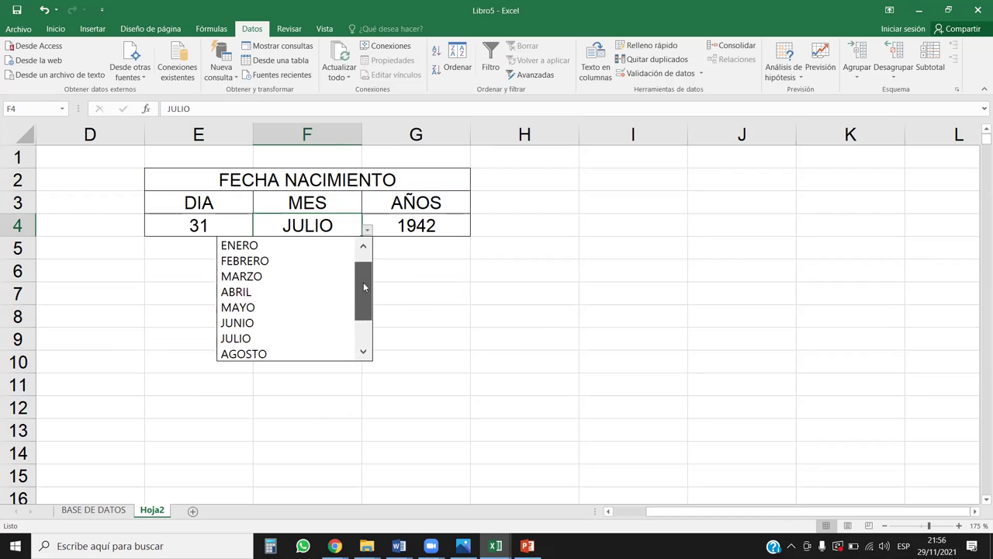
click(270, 293)
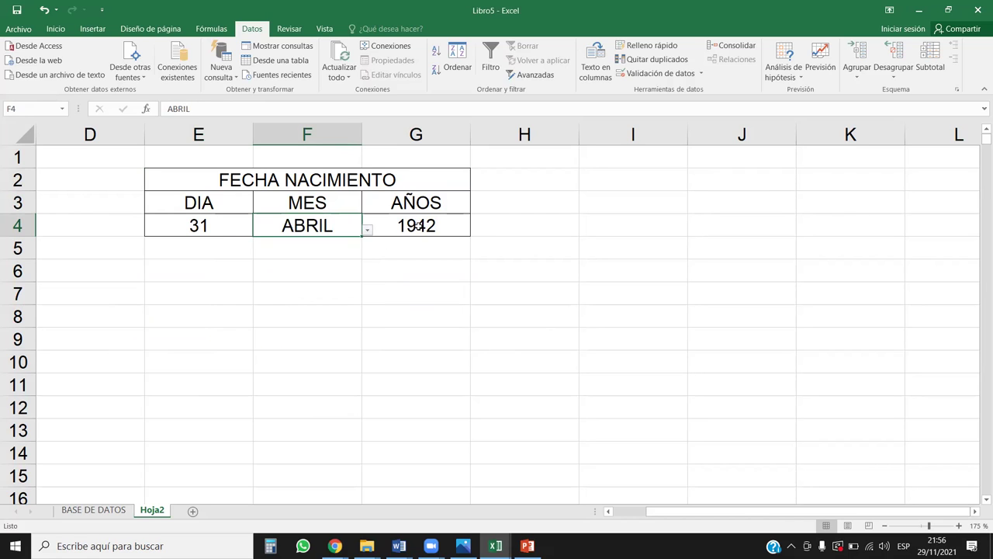
Step: Replace the birth year in G4 with another one from further down its dropdown list
click(417, 226)
click(476, 230)
drag(472, 266, 471, 326)
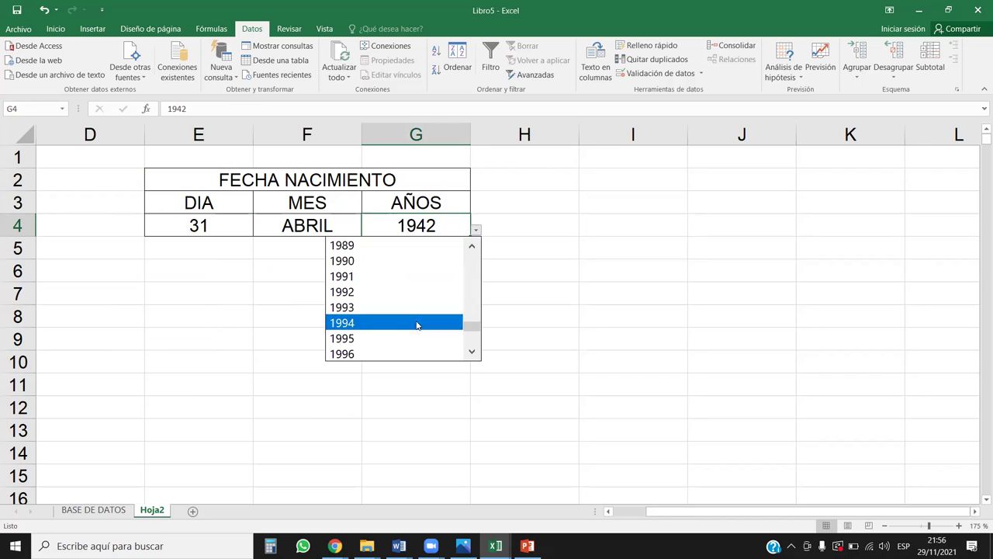
click(366, 353)
key(Down)
key(Down)
key(Down)
key(Left)
key(Left)
key(Down)
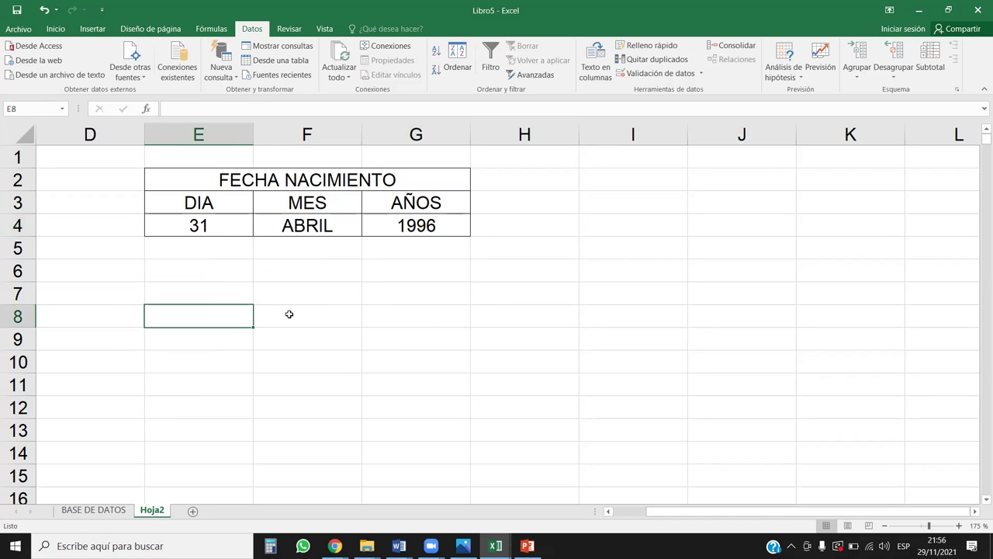
Step: Enter the birth day, month and year chosen in row 4 as one slash-separated numeric date in F8
click(289, 314)
text(31/)
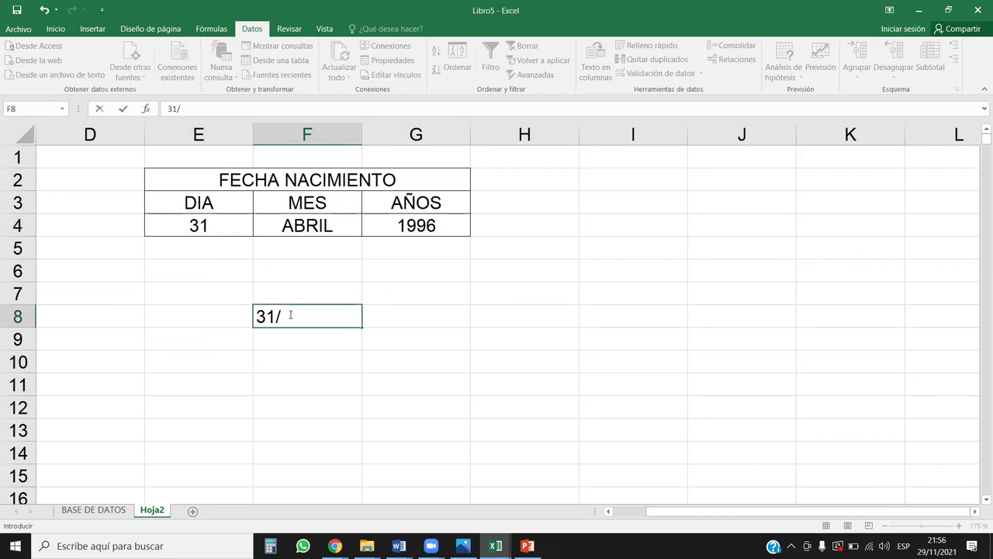
text(04/2021)
key(BackSpace)
key(BackSpace)
key(BackSpace)
key(BackSpace)
text(0)
key(BackSpace)
text(1996)
key(Return)
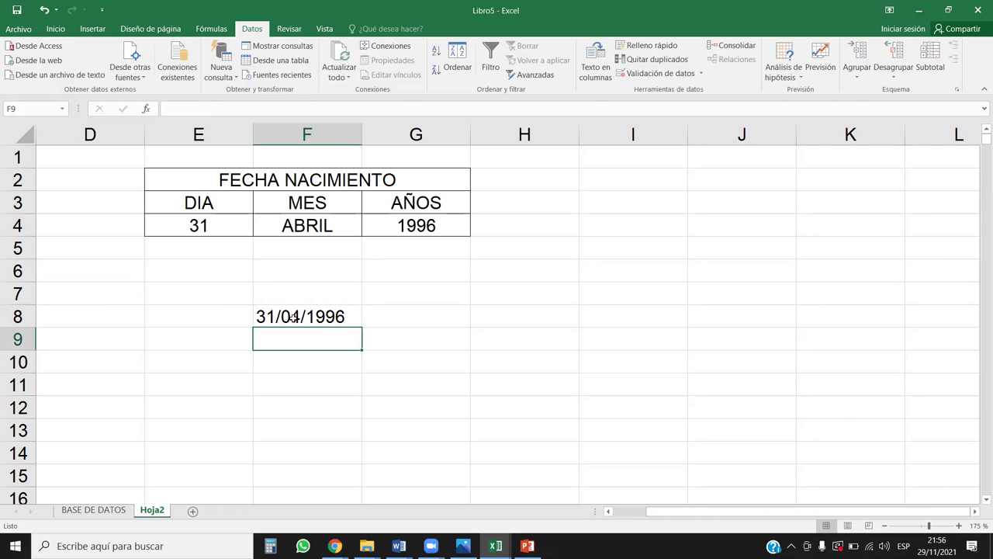
click(293, 316)
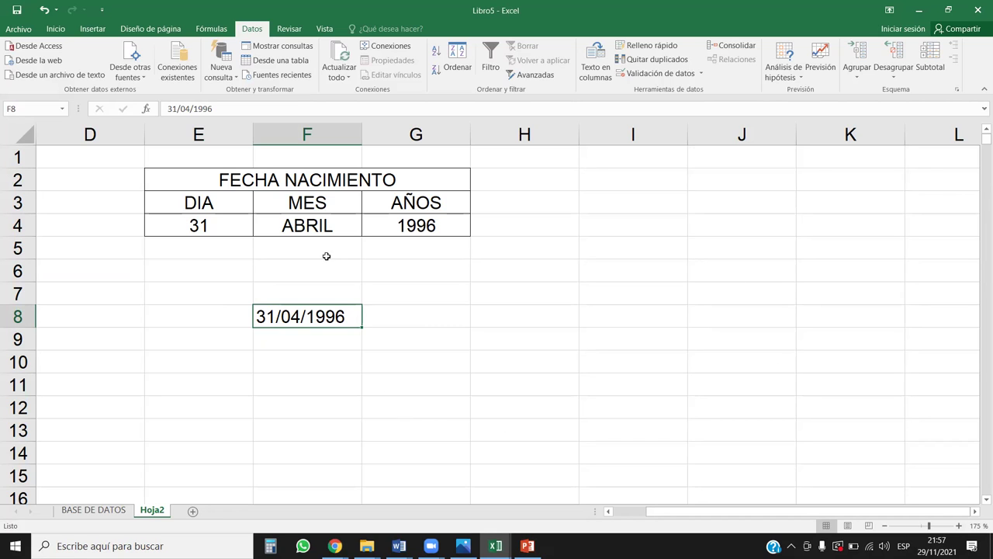
Step: Change the birth day in E4 to the last valid day of the month chosen in F4
click(227, 222)
text(30)
key(Return)
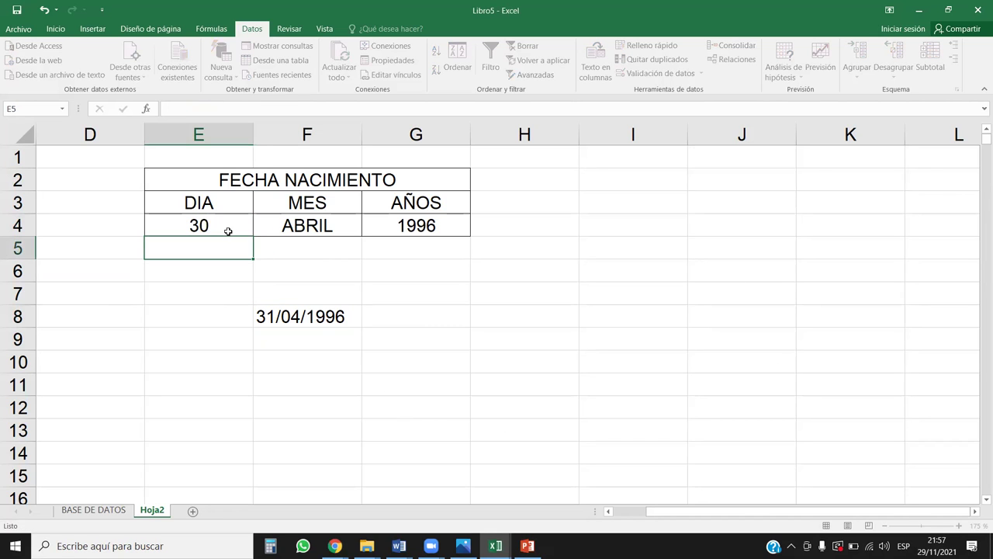
Step: Correct the day part of the date in F8 to match the day in E4
click(262, 315)
double_click(264, 316)
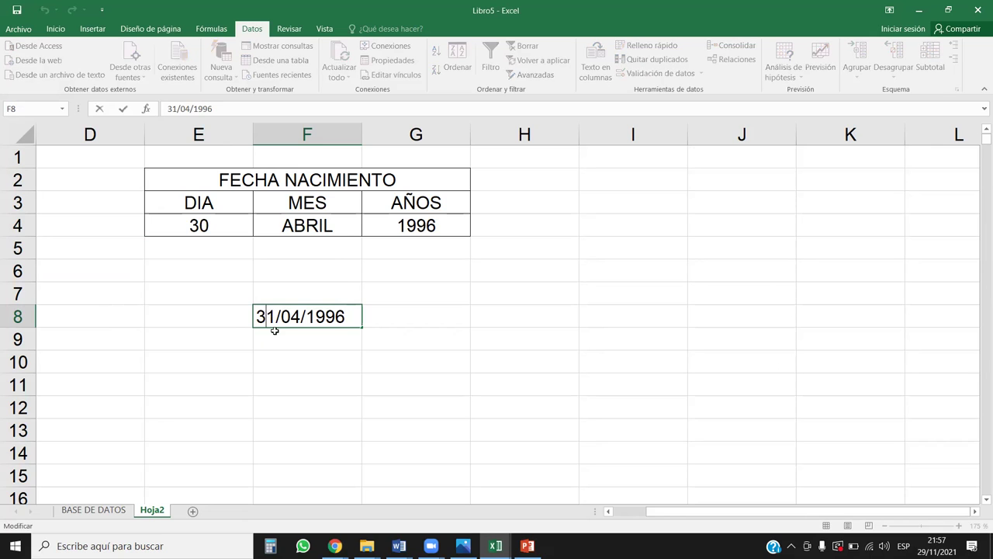
key(Delete)
text(0)
key(Return)
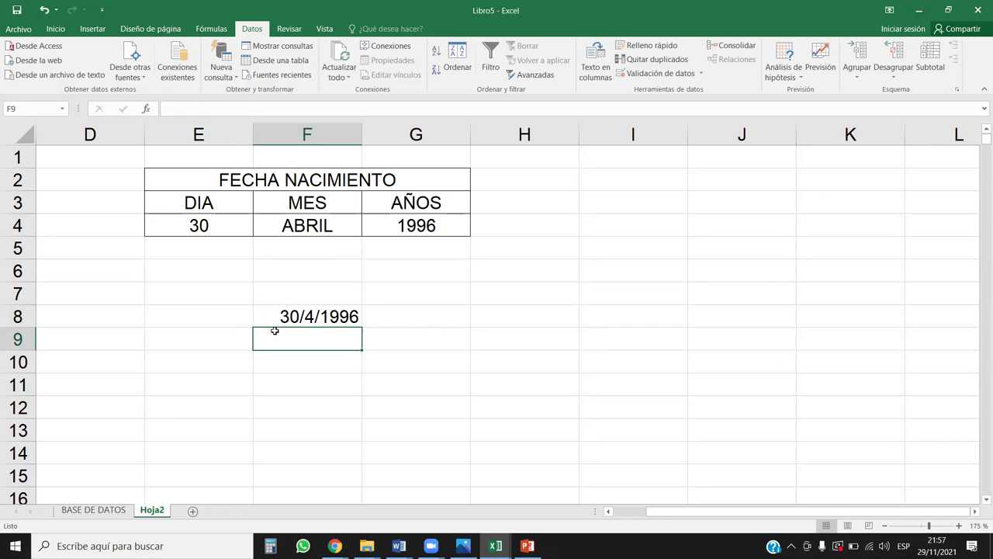
Step: Select the day, month and year headings with their values in E3:G4, and switch to the Cortina.jpg cover image in Fotos
drag(211, 217, 394, 200)
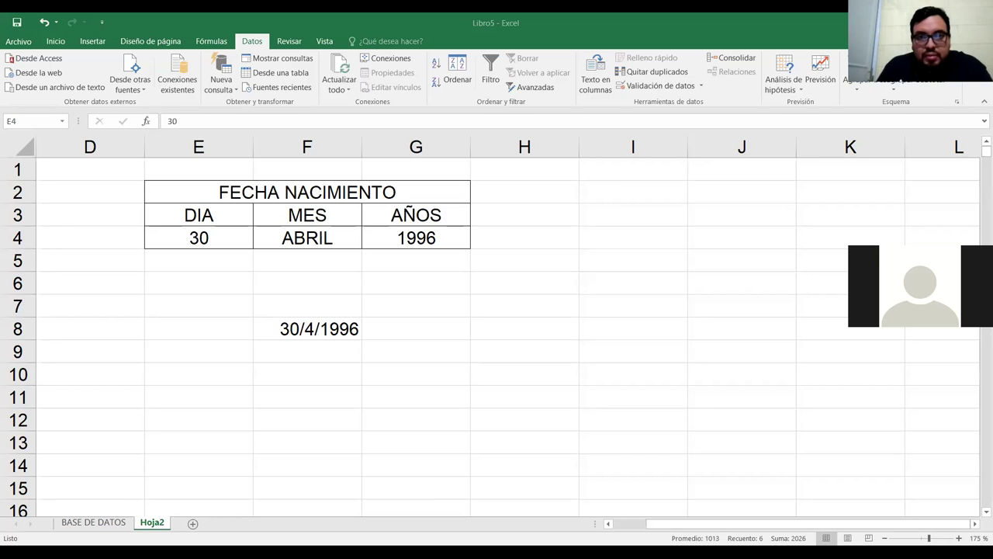
key(alt+Tab)
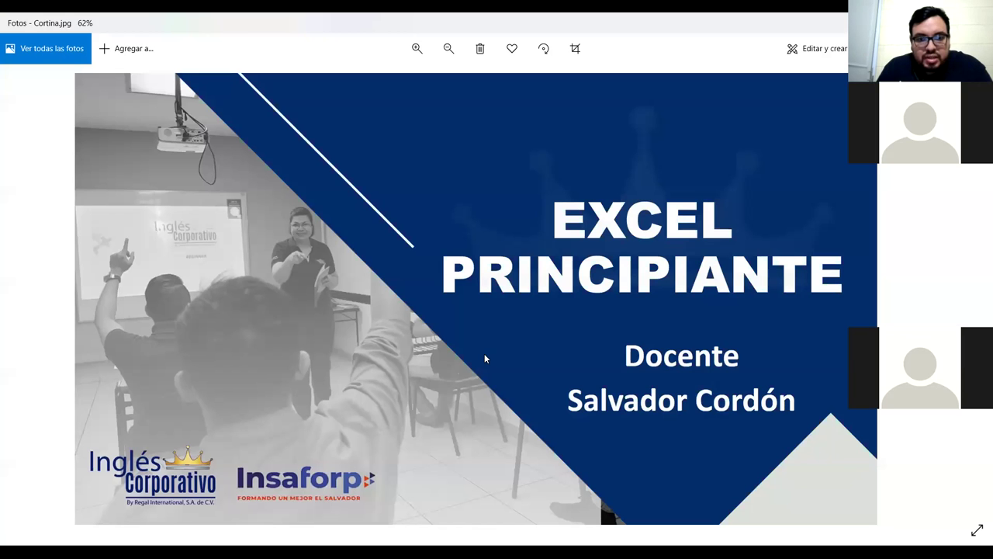